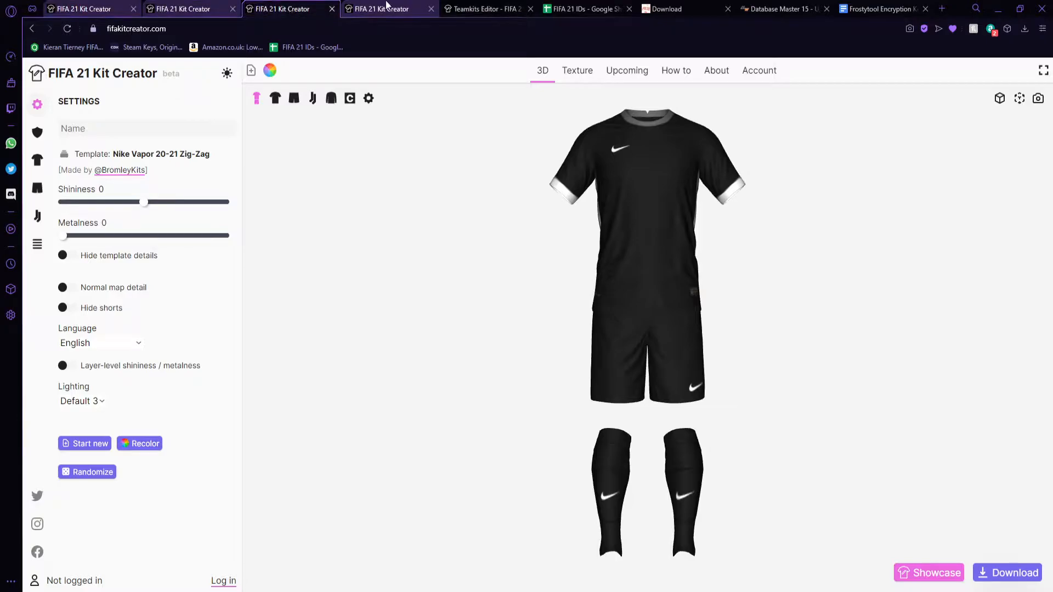
- Look through the Teamkits editor, FIFA 21 IDs sheet, FIFA Editing Toolsuite download, Database Master 15 and Frostytool encryption key pages
left_click(489, 8)
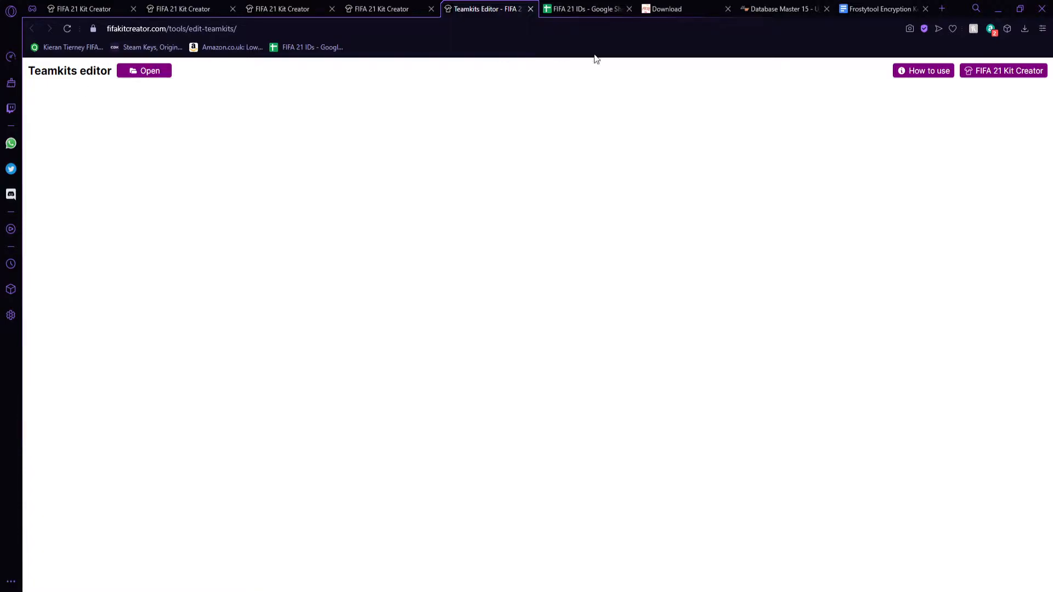
left_click(584, 7)
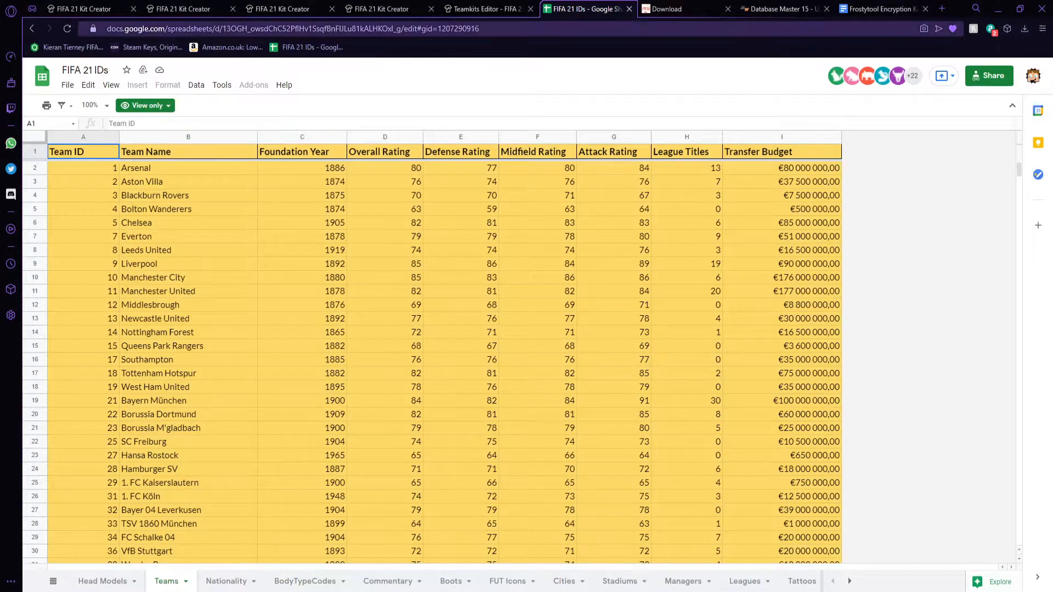
left_click(676, 8)
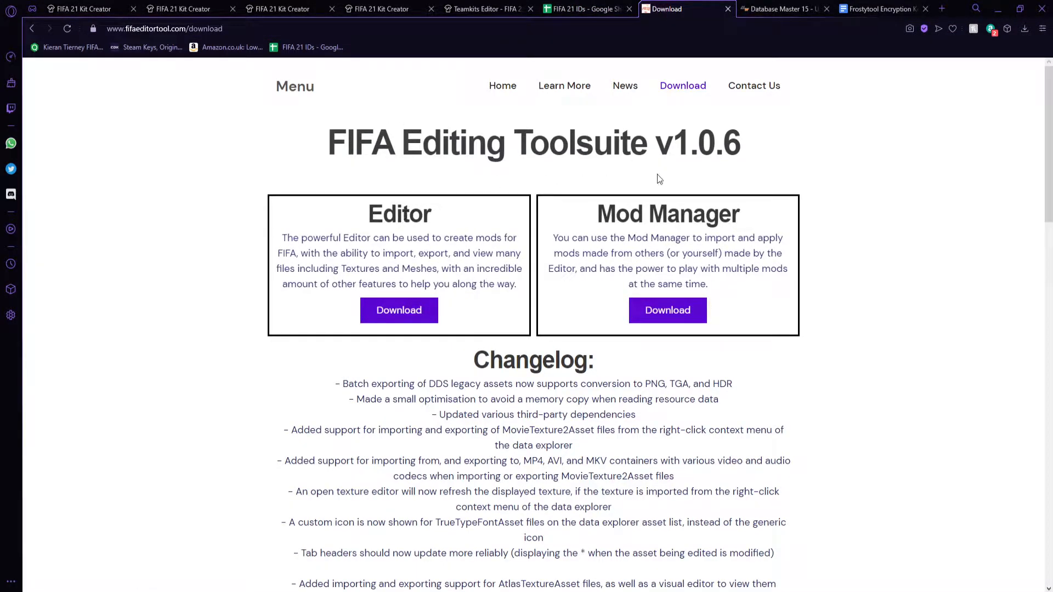
left_click(782, 9)
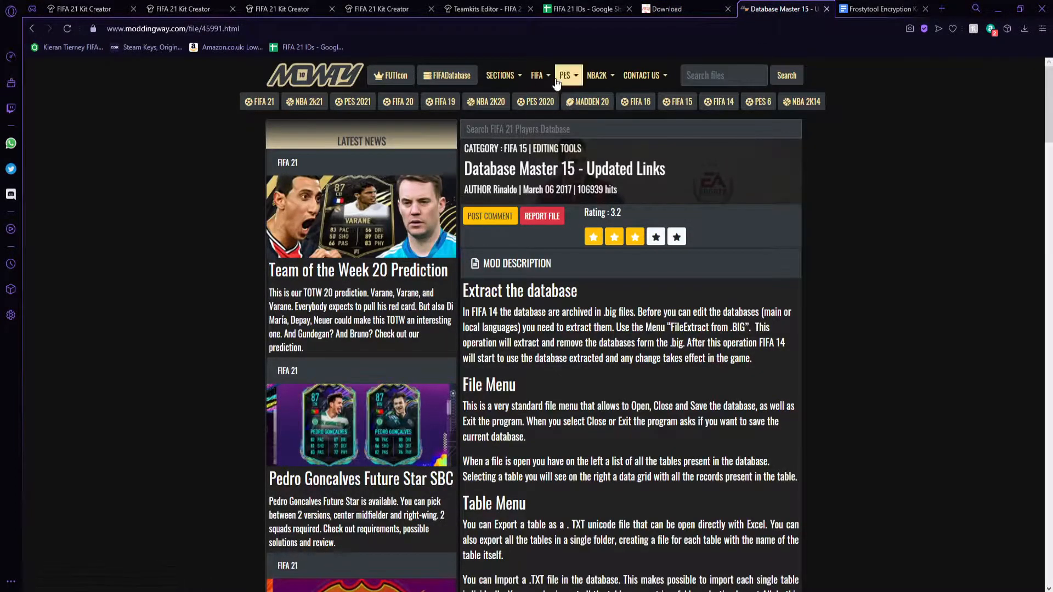
left_click(881, 8)
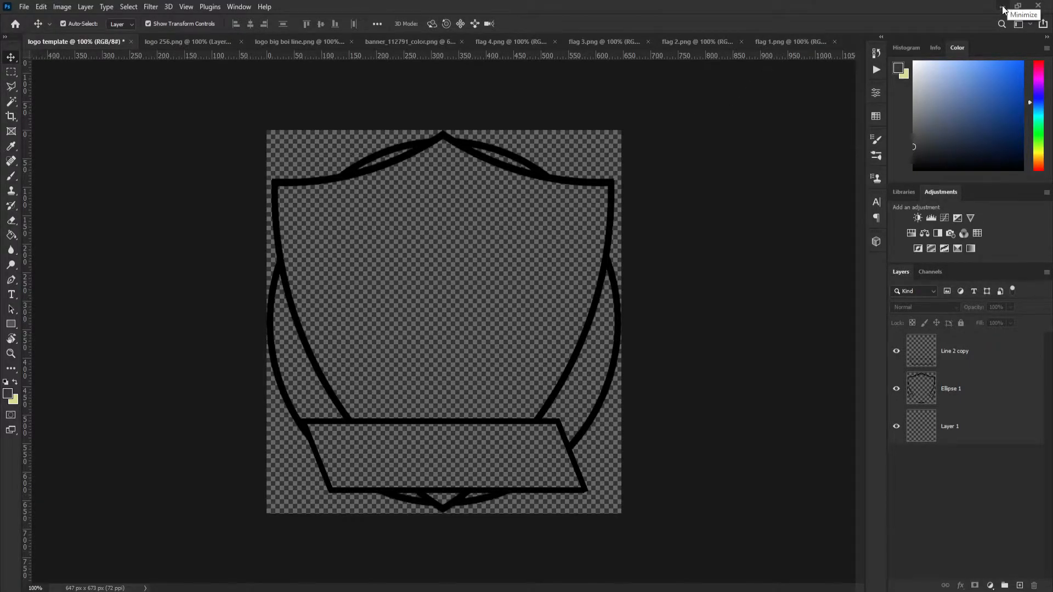
- Switch to Photoshop and look over the logo 256, logo big boi line, banner and logo template documents
left_click(1001, 6)
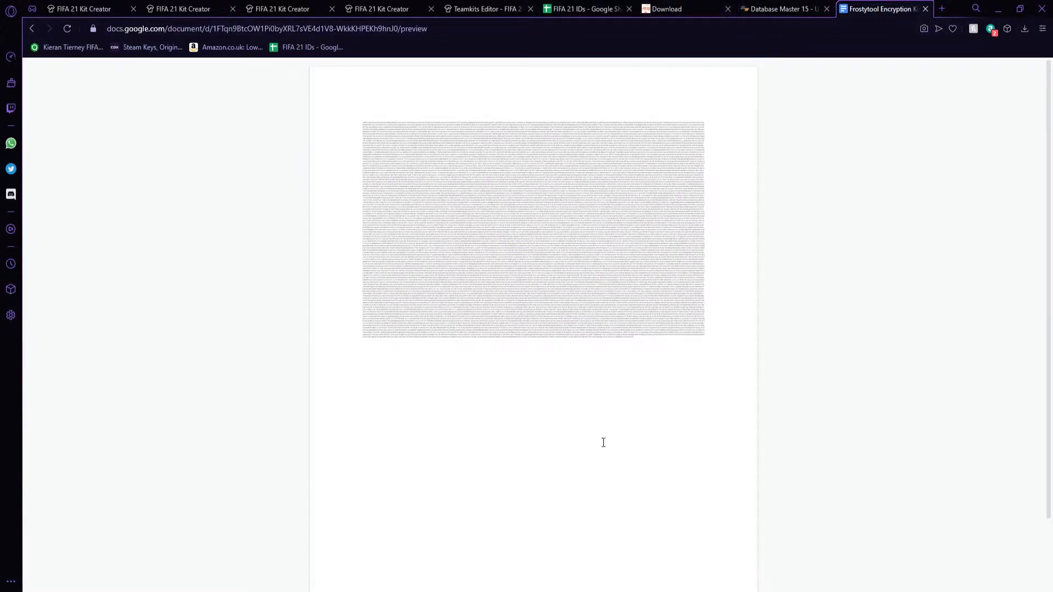
left_click(604, 554)
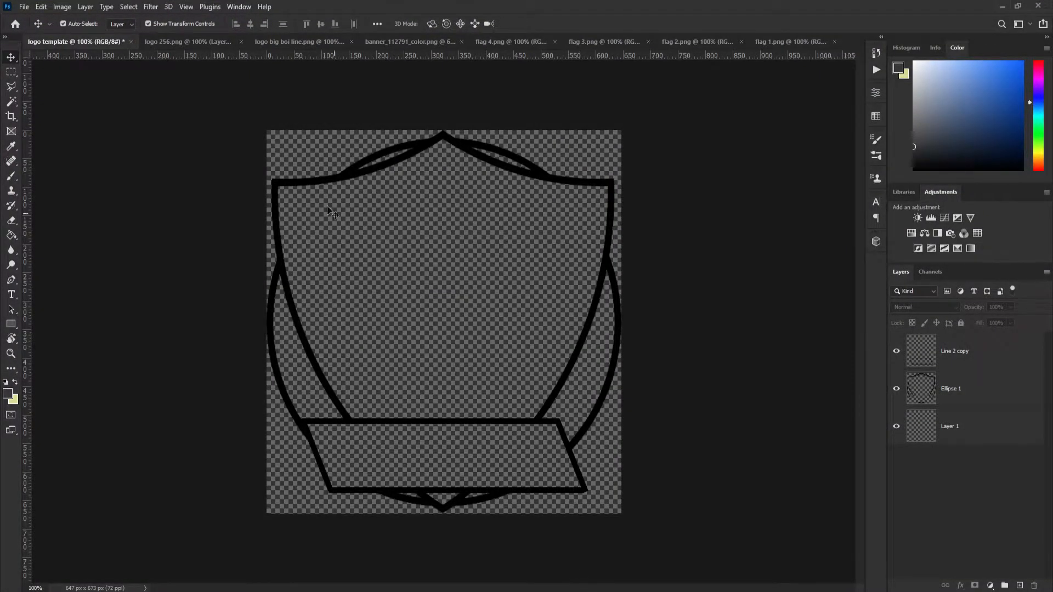
left_click(225, 42)
left_click(275, 40)
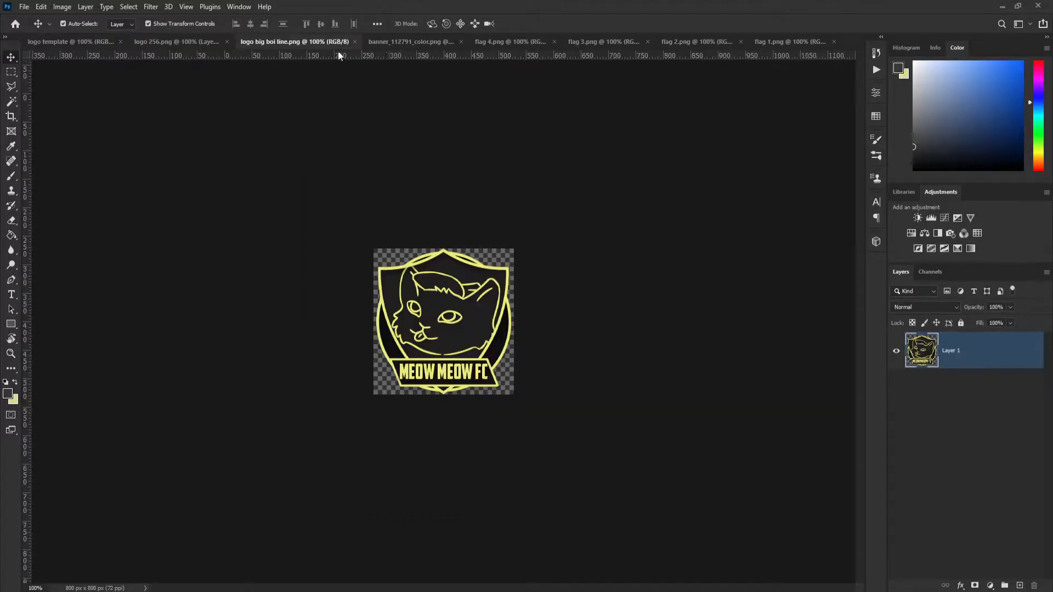
left_click(483, 42)
left_click(373, 42)
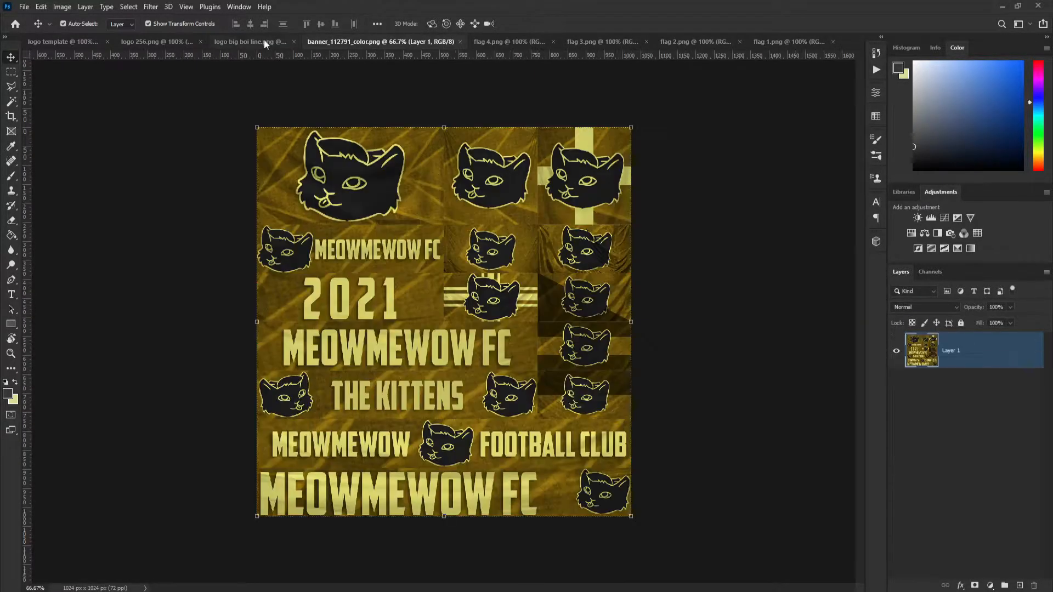
left_click(53, 43)
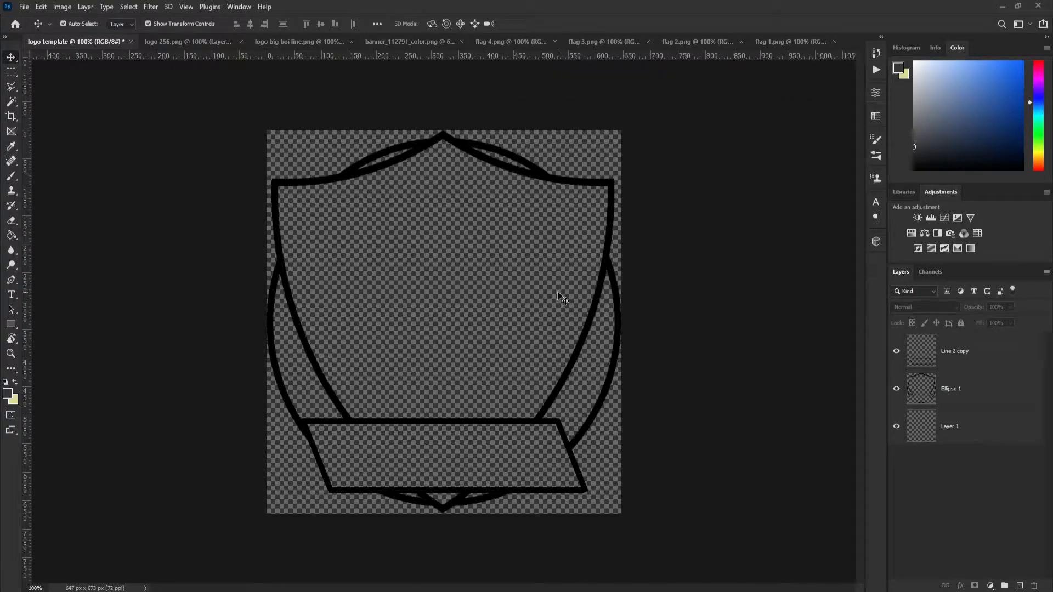
- Compare the empty logo template with the finished 256 px badge, the line-only badge and the banner sheet
left_click_drag(323, 429, 551, 484)
left_click(216, 42)
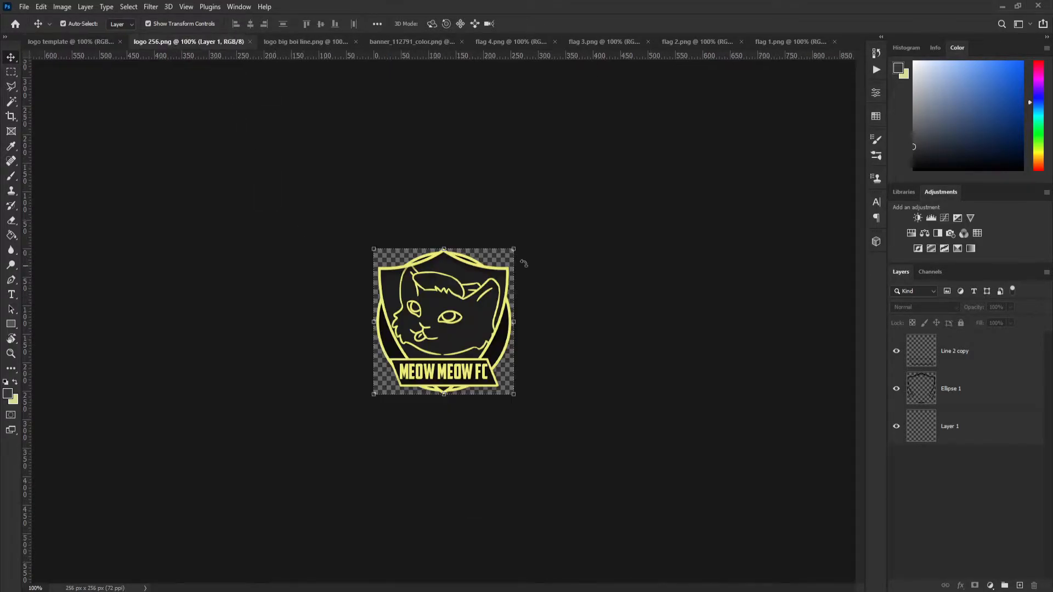
left_click(607, 274)
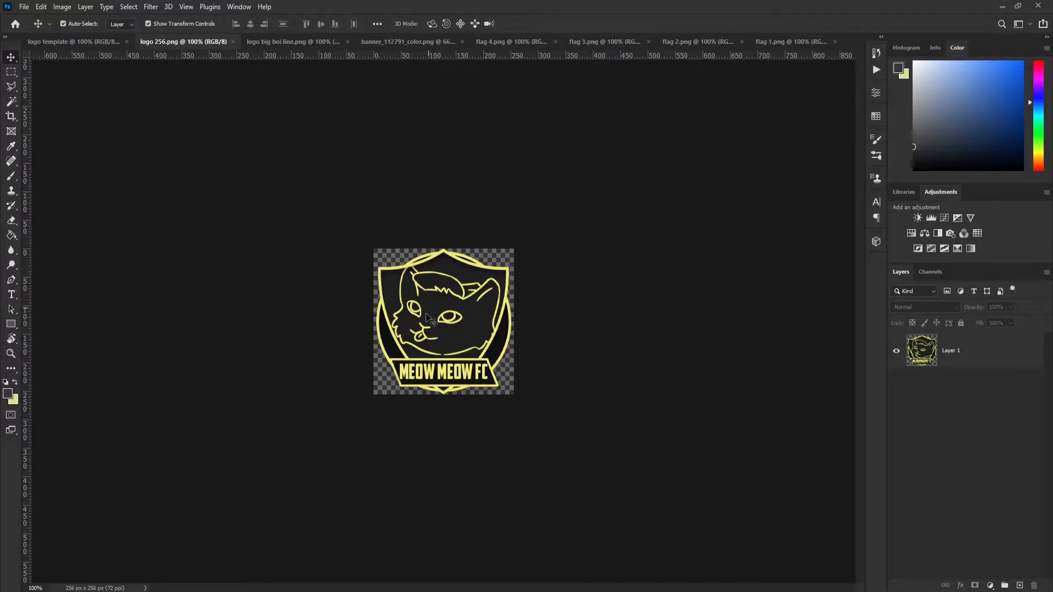
left_click(73, 41)
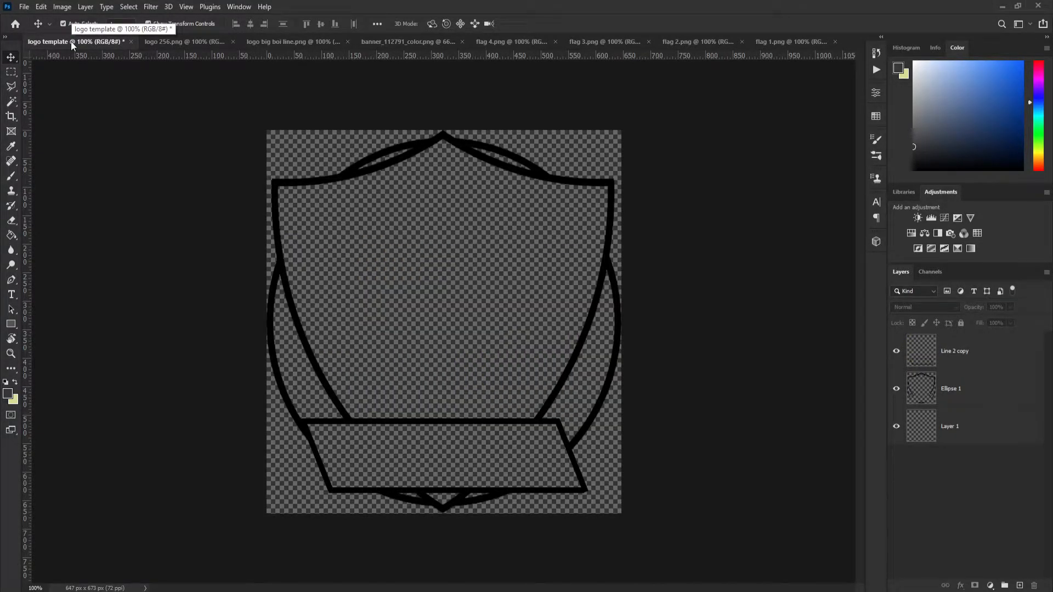
left_click(248, 42)
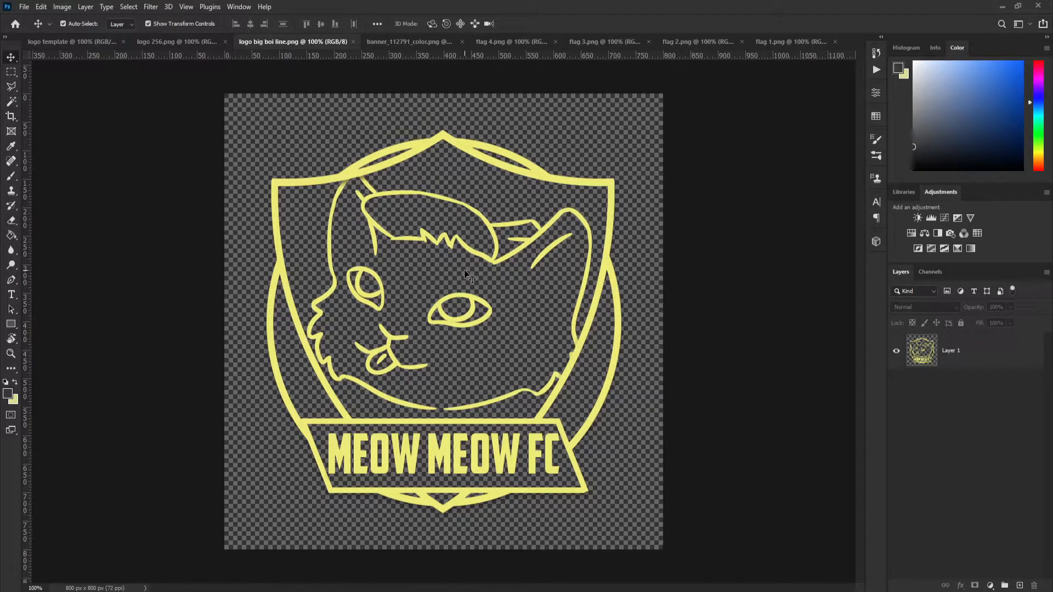
left_click(419, 42)
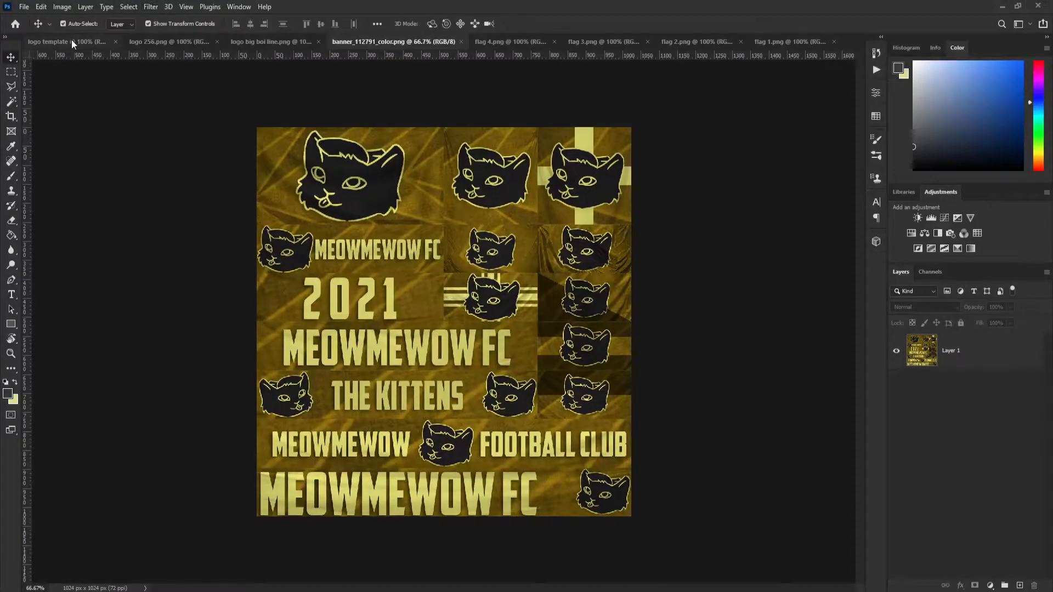
left_click(70, 41)
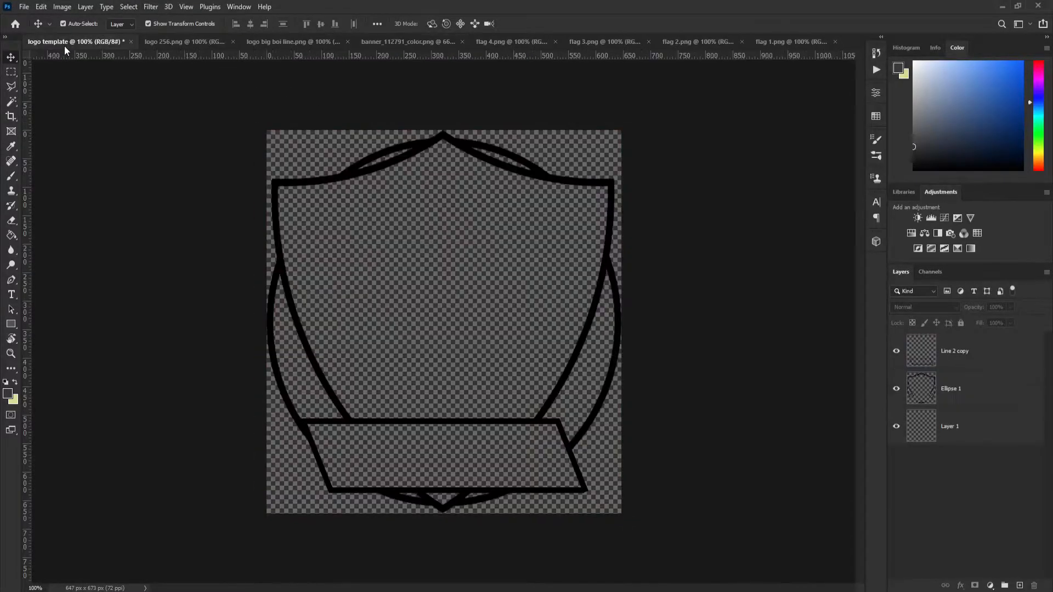
left_click(201, 43)
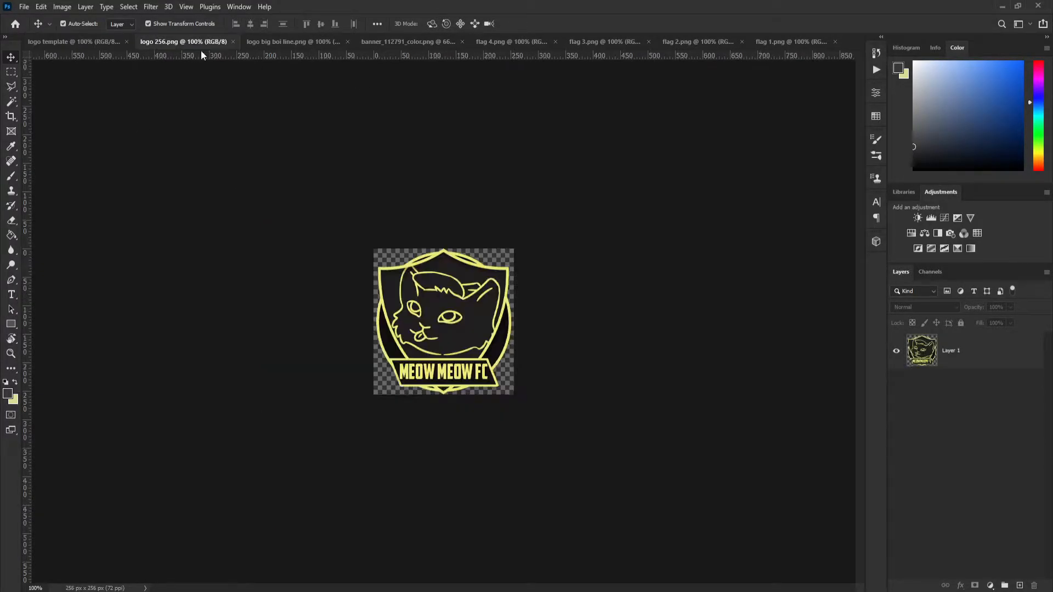
left_click(290, 36)
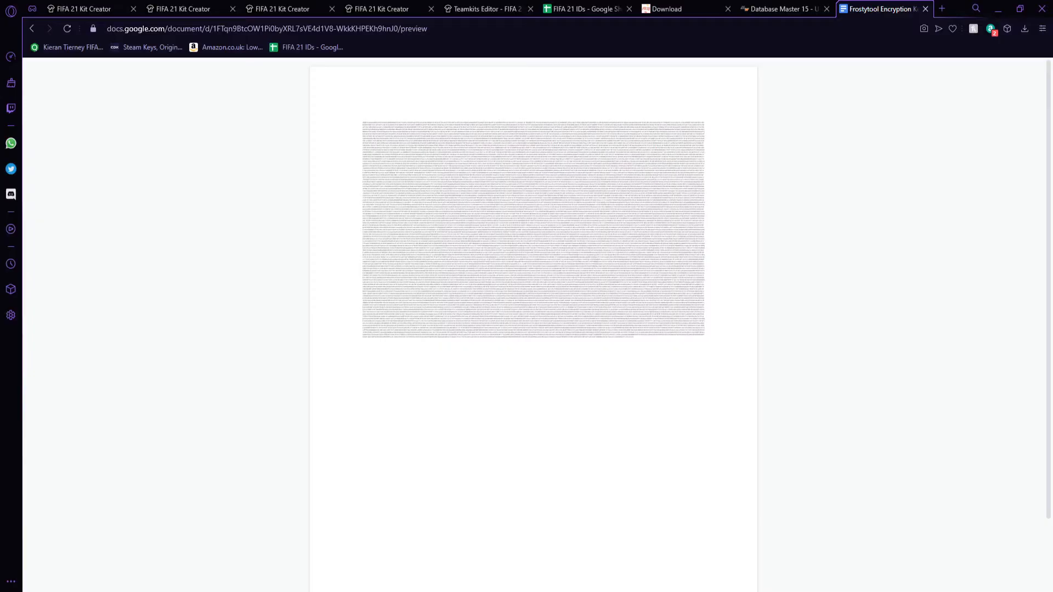
- Switch to the browser and examine the Head Models list in the FIFA 21 IDs spreadsheet
left_click(587, 8)
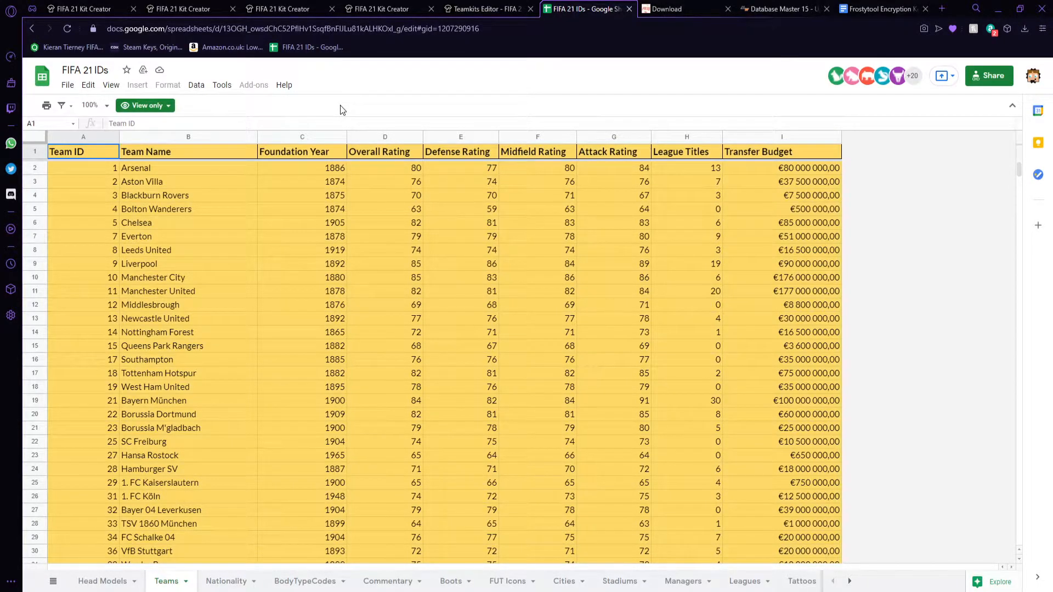
key("ctrl+f")
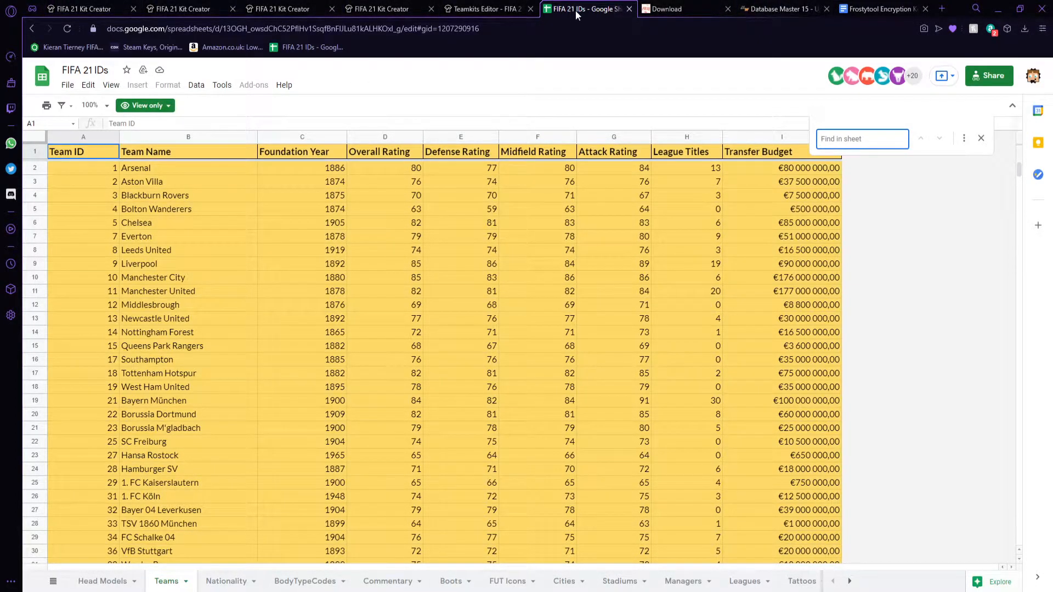
left_click(85, 581)
left_click(53, 583)
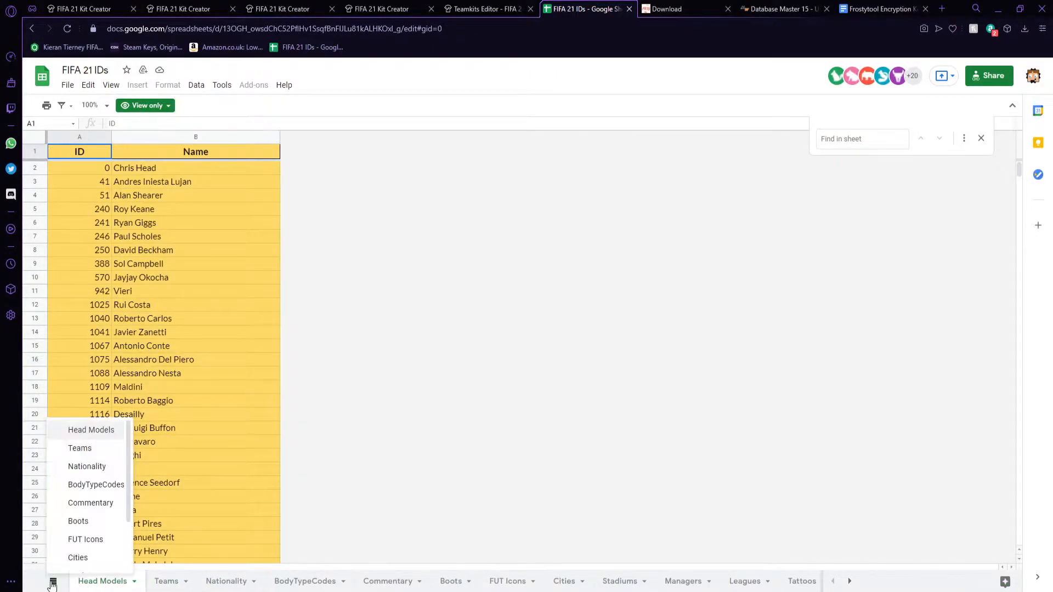
left_click(122, 581)
scroll(165, 216, "down", 6)
scroll(166, 233, "up", 5)
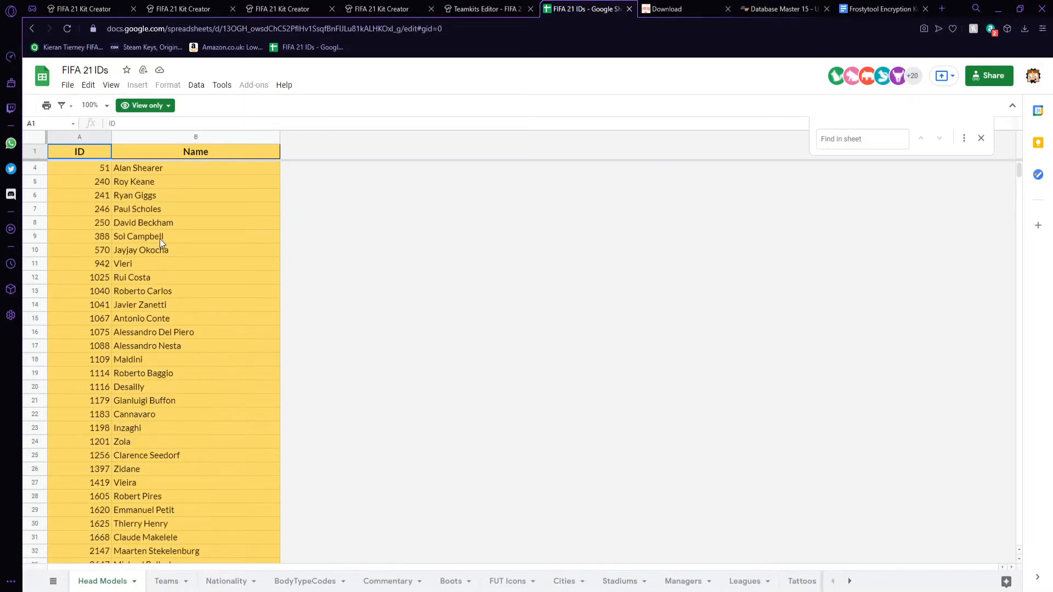
- Search the Teams sheet for SPAL and check the club's team ID
left_click(184, 584)
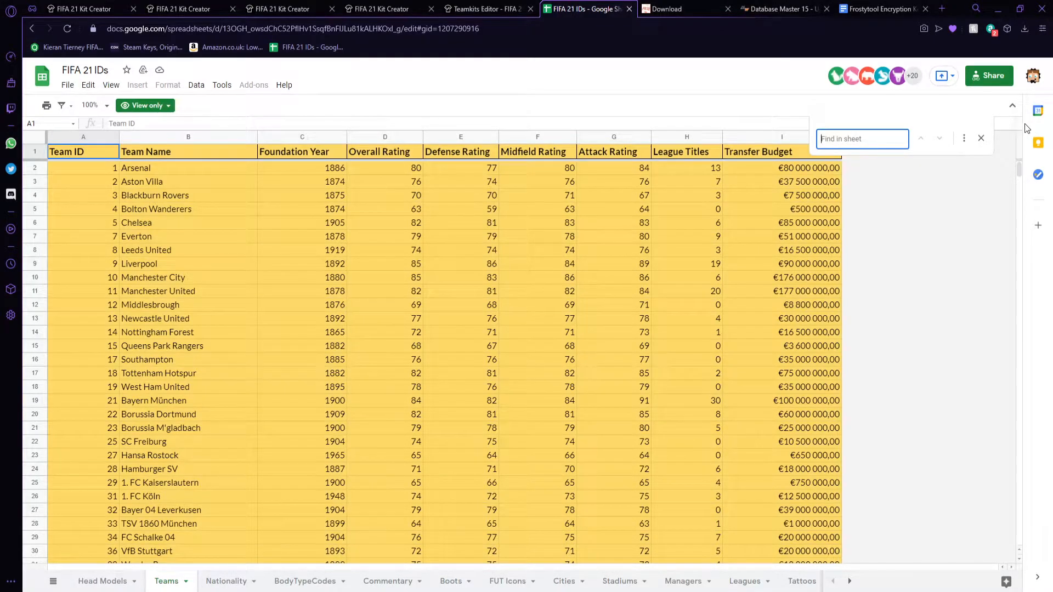
type("SPAL")
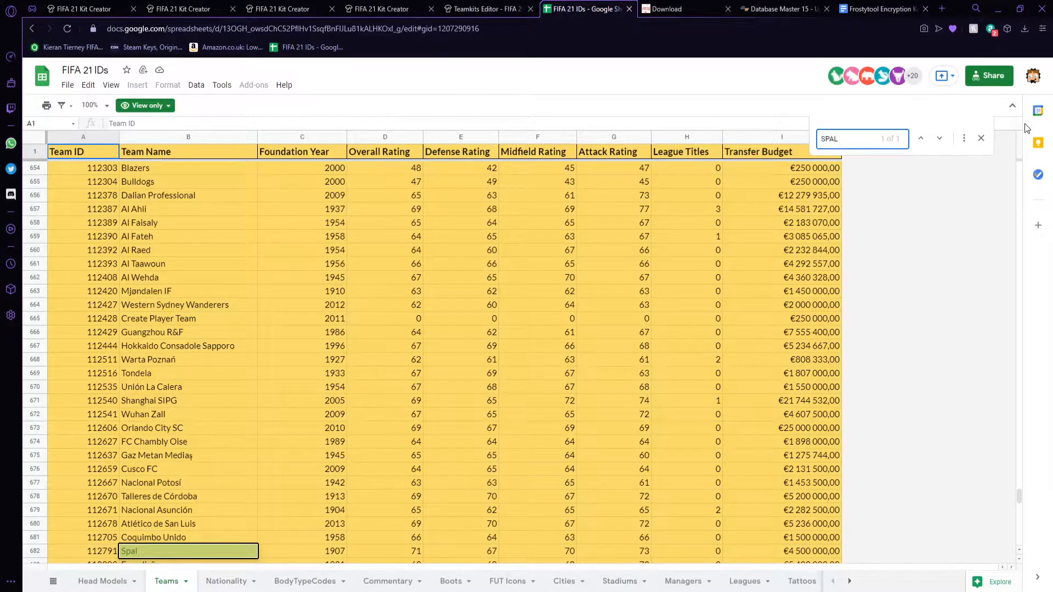
left_click(90, 550)
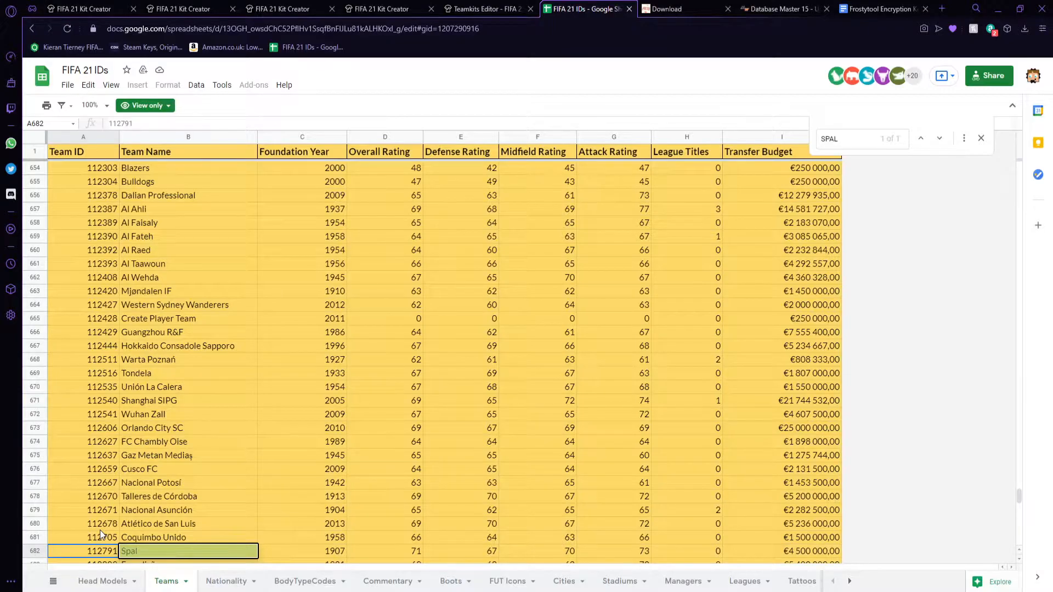
left_click(782, 360)
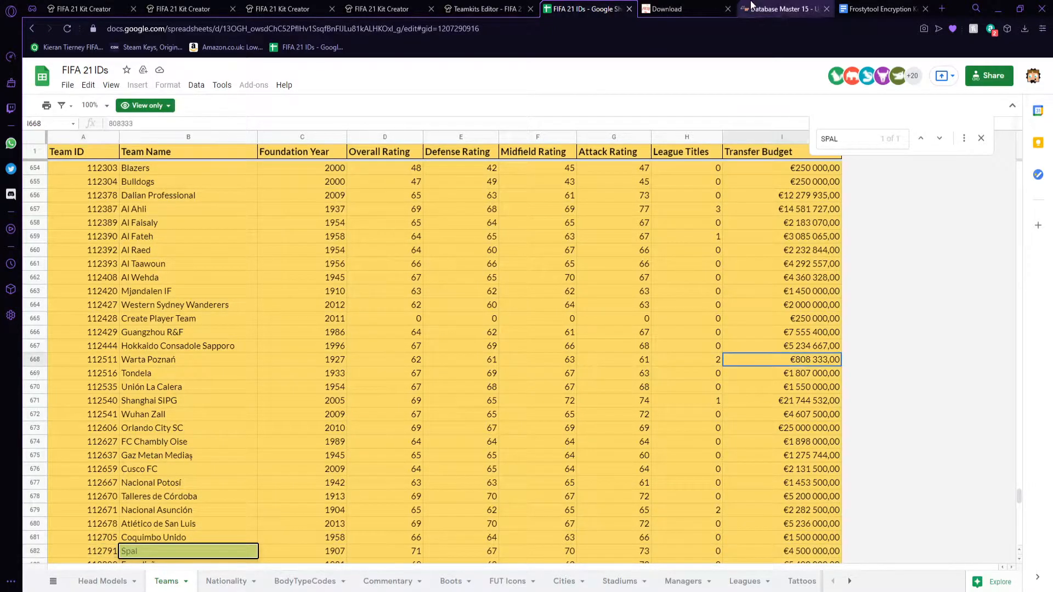
- Examine the FIFA Editing Toolsuite v1.0.6 download page for the Editor and Mod Manager
left_click(658, 7)
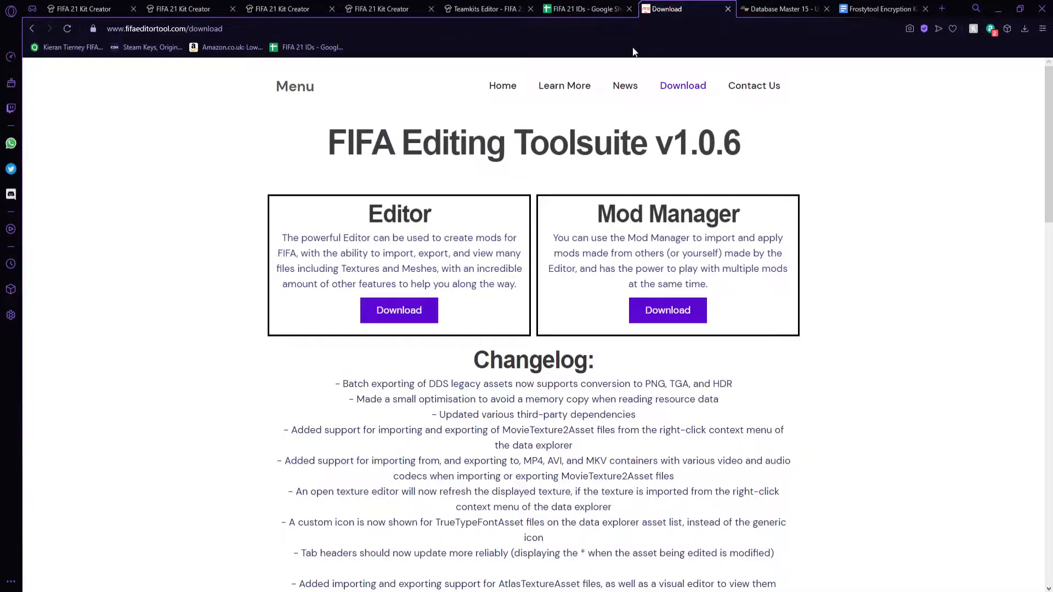
left_click_drag(328, 143, 851, 146)
left_click(791, 147)
- Find the download mirrors for Database Master 15 and open its MediaFire page
left_click(785, 9)
scroll(527, 329, "down", 2)
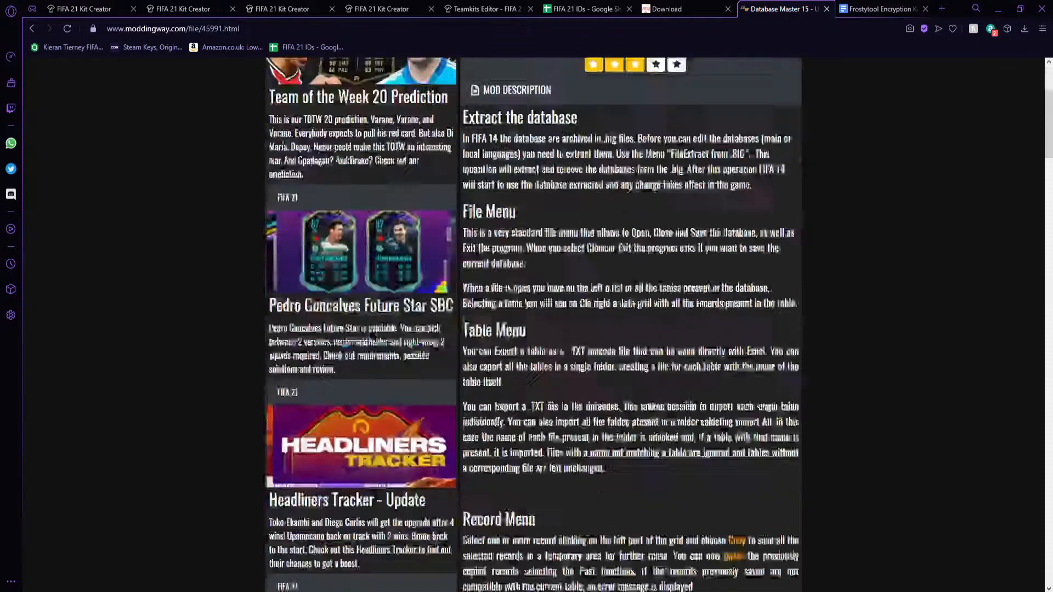
scroll(571, 368, "down", 15)
scroll(499, 328, "down", 20)
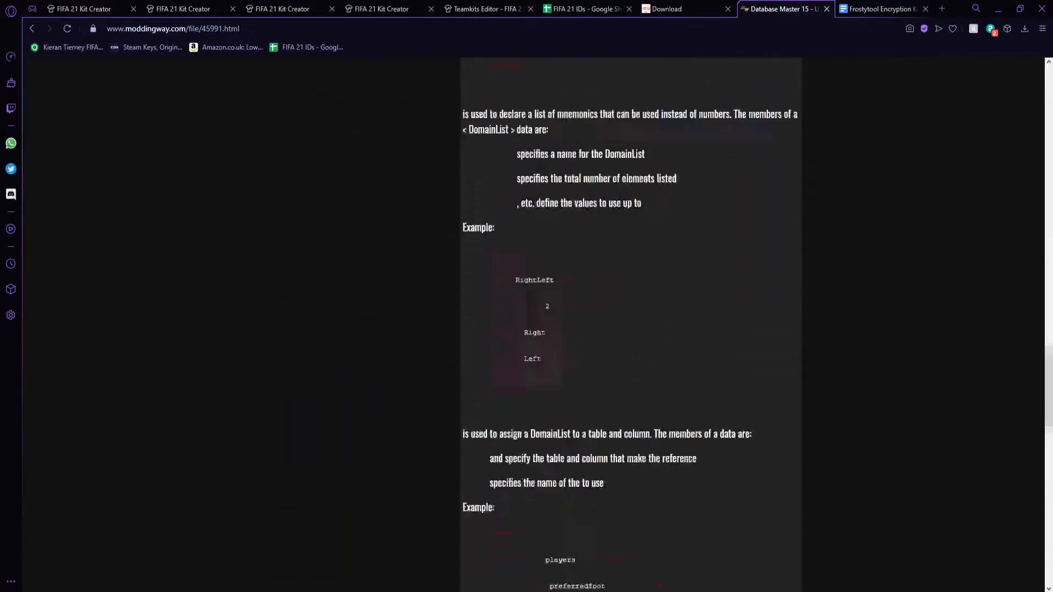
scroll(516, 316, "down", 10)
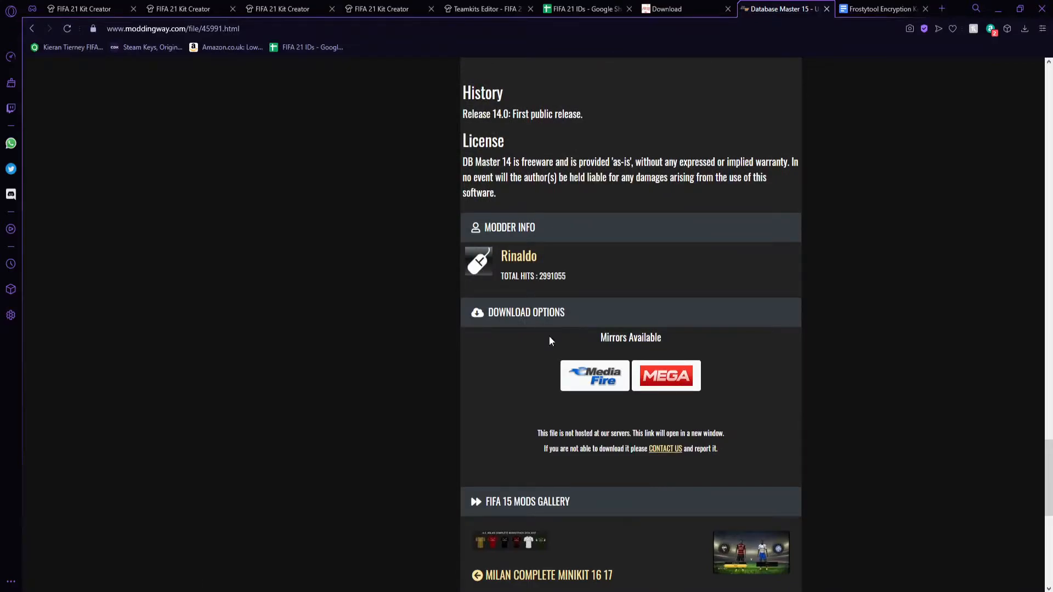
left_click(595, 376)
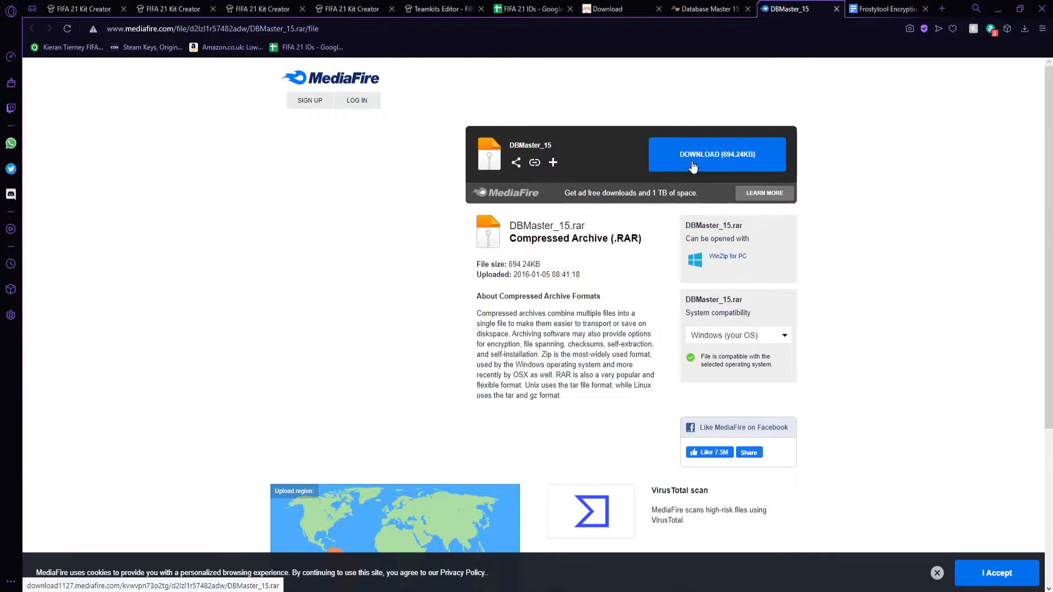
- Close the MediaFire page and look over the text block in the Frostytool encryption key document
left_click(836, 9)
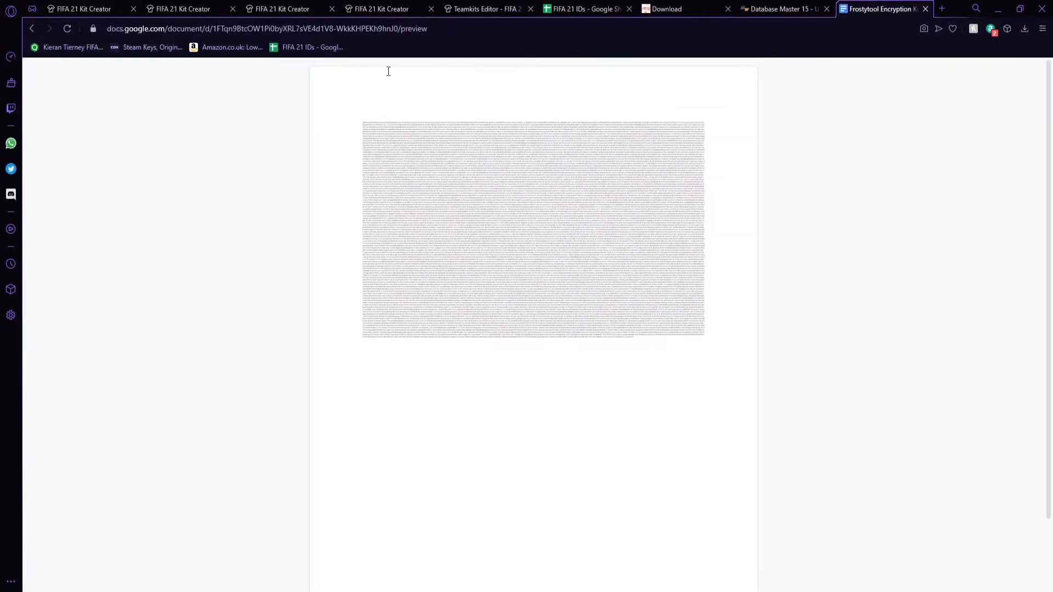
left_click_drag(348, 126, 548, 299)
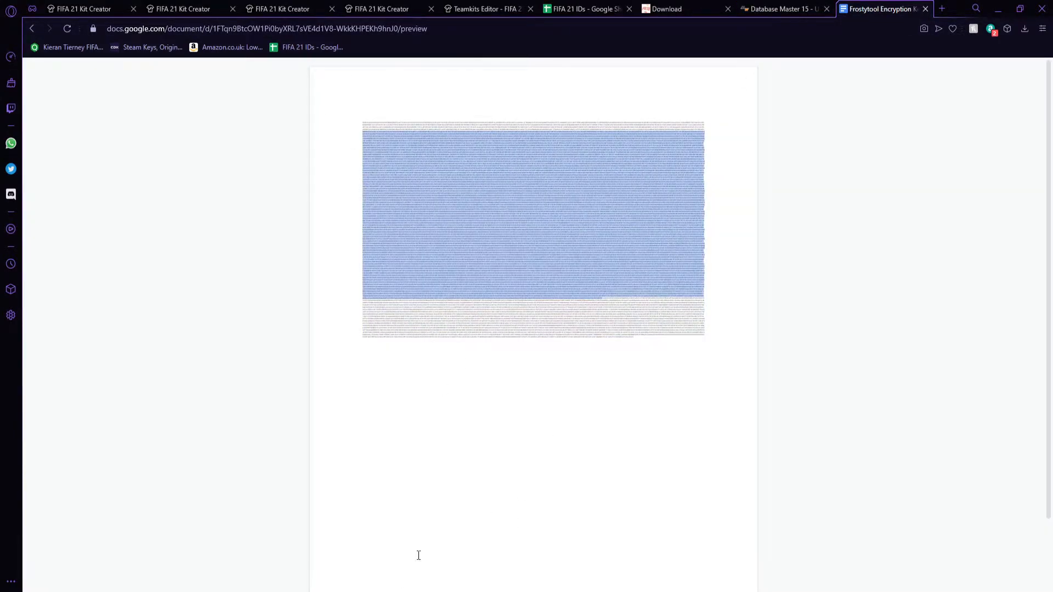
left_click(420, 99)
- Revisit the FIFA Editing Toolsuite download page and go to the open FIFA 21 Kit Creator pages
left_click(667, 8)
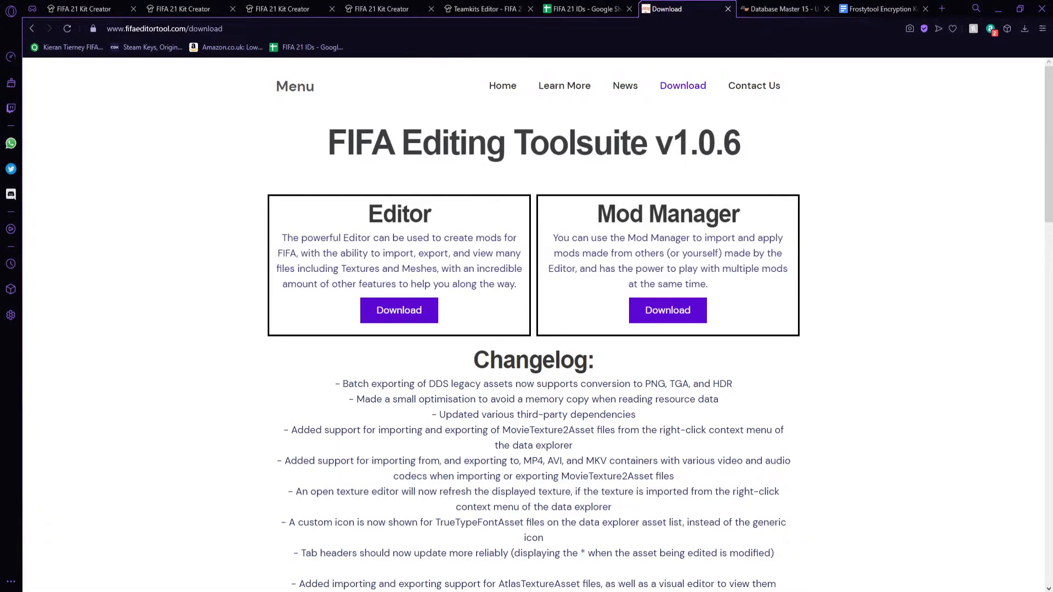
left_click(280, 9)
left_click(101, 8)
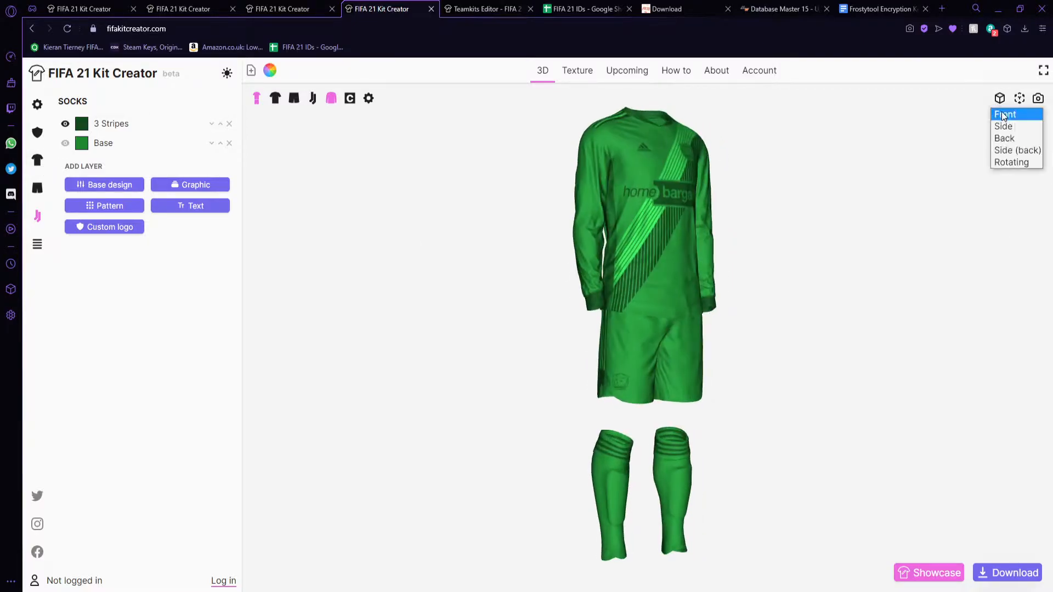
- Set the green goalkeeper kit to front view and compare it with the yellow, red and blue outfield kit designs
left_click(1003, 115)
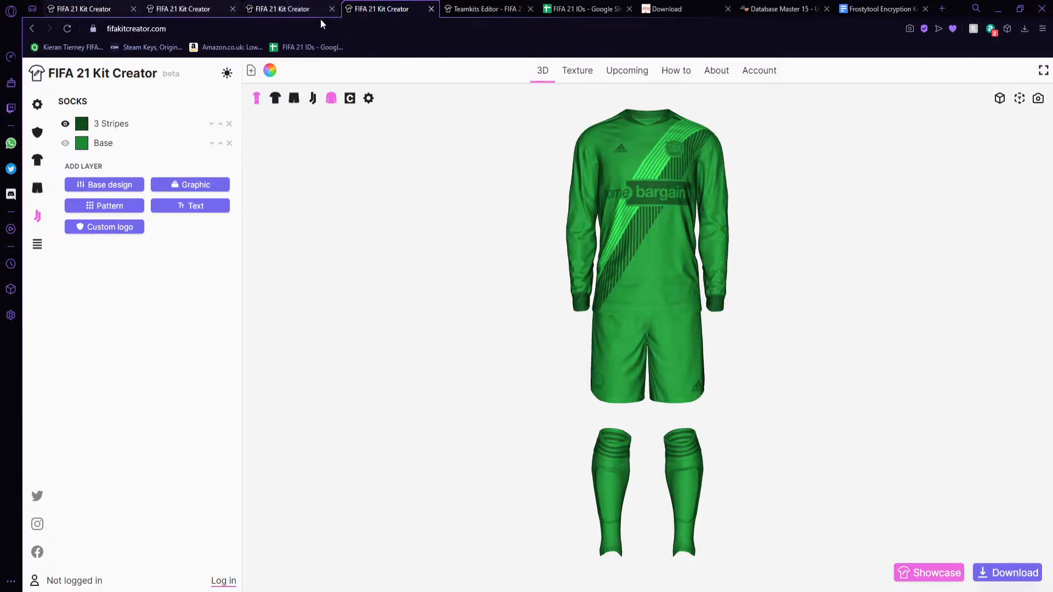
left_click(87, 9)
left_click(203, 5)
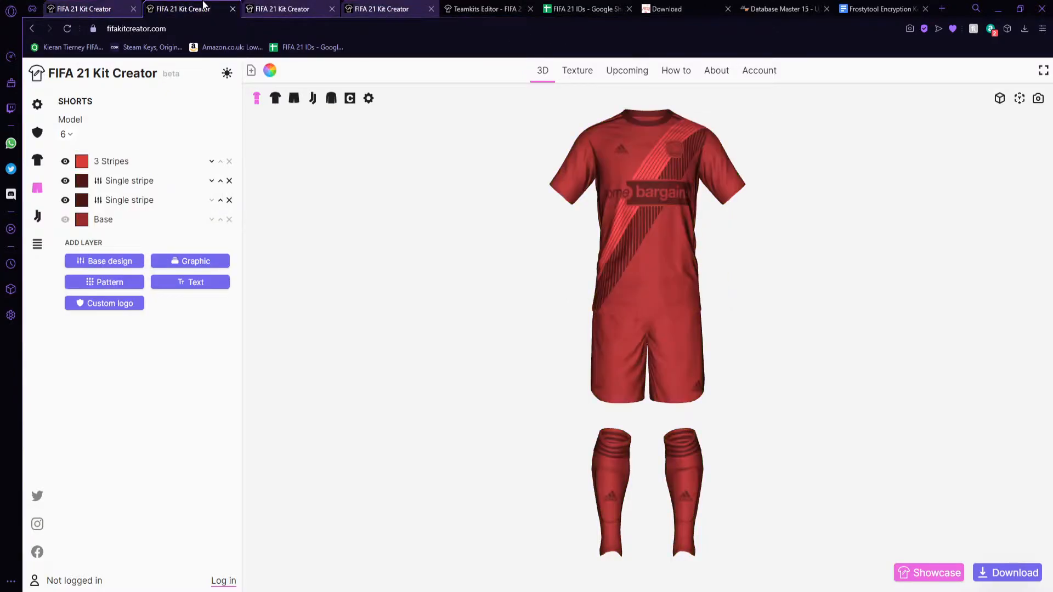
left_click(285, 8)
left_click(363, 11)
left_click(323, 11)
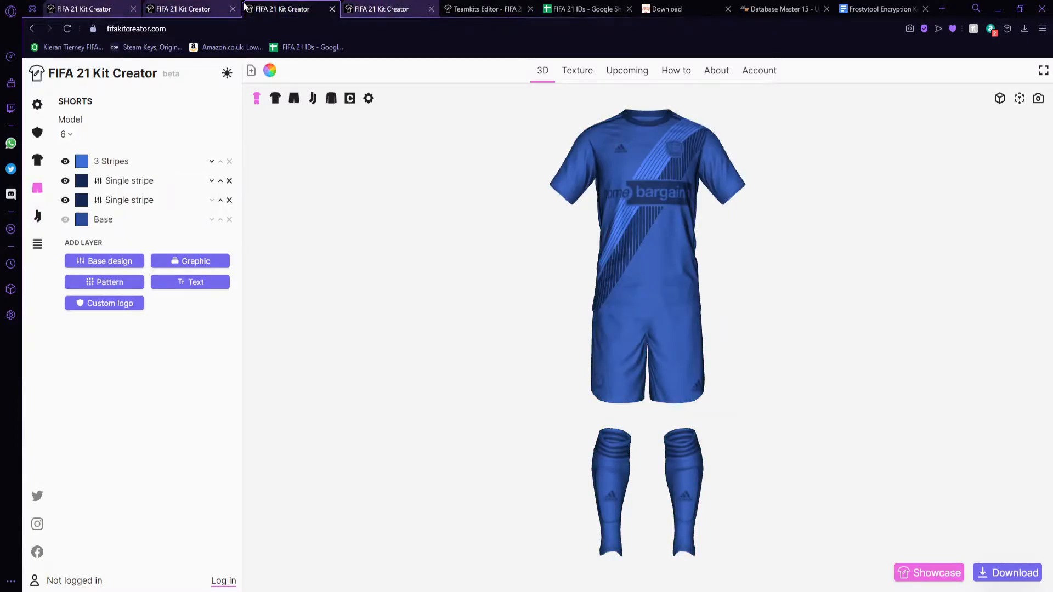
left_click(185, 5)
left_click(108, 8)
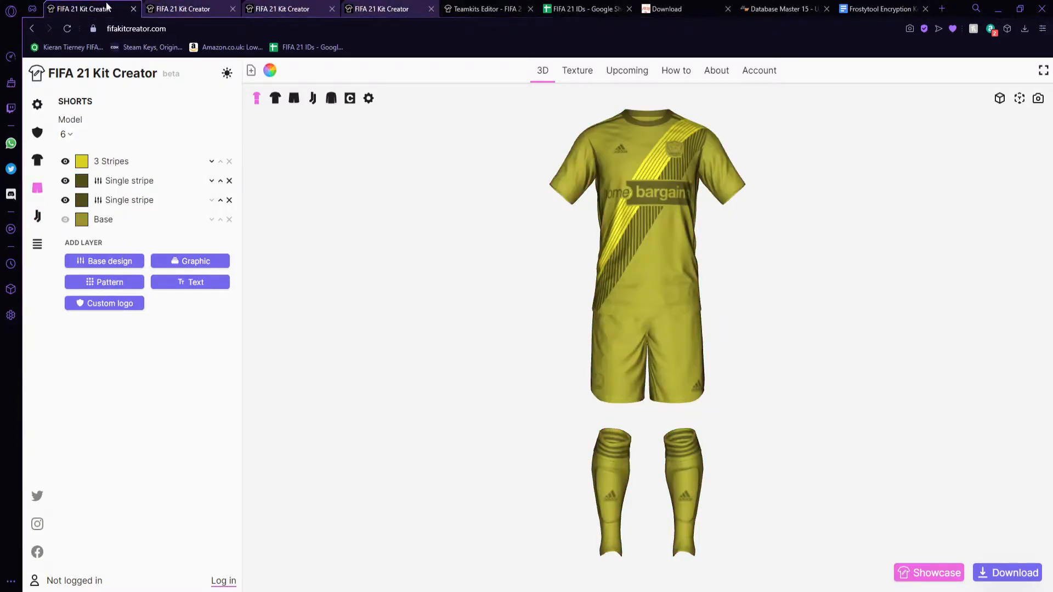
left_click(184, 5)
left_click(272, 6)
left_click(353, 5)
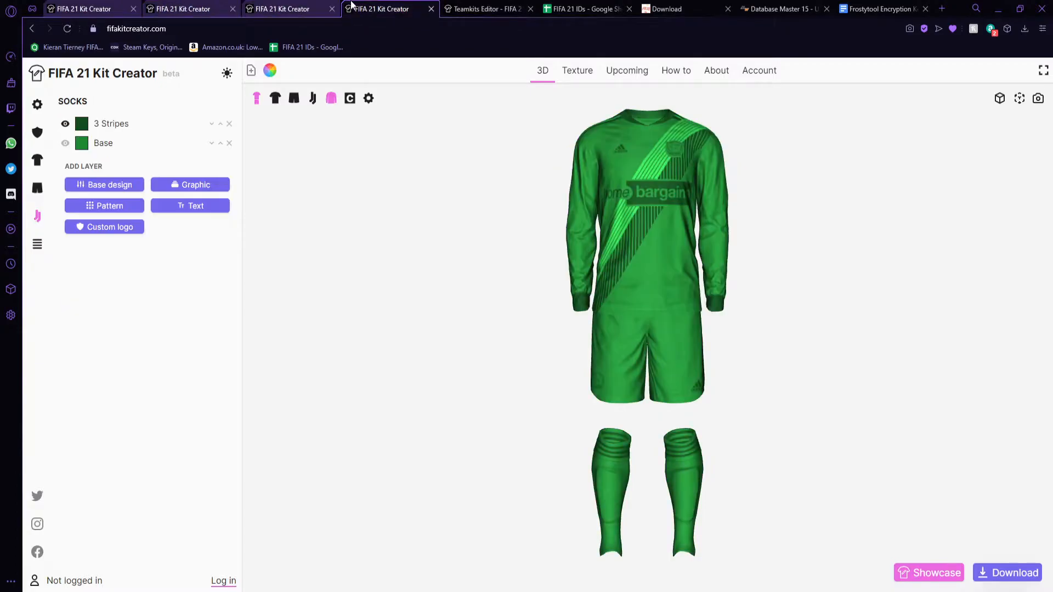
left_click(279, 7)
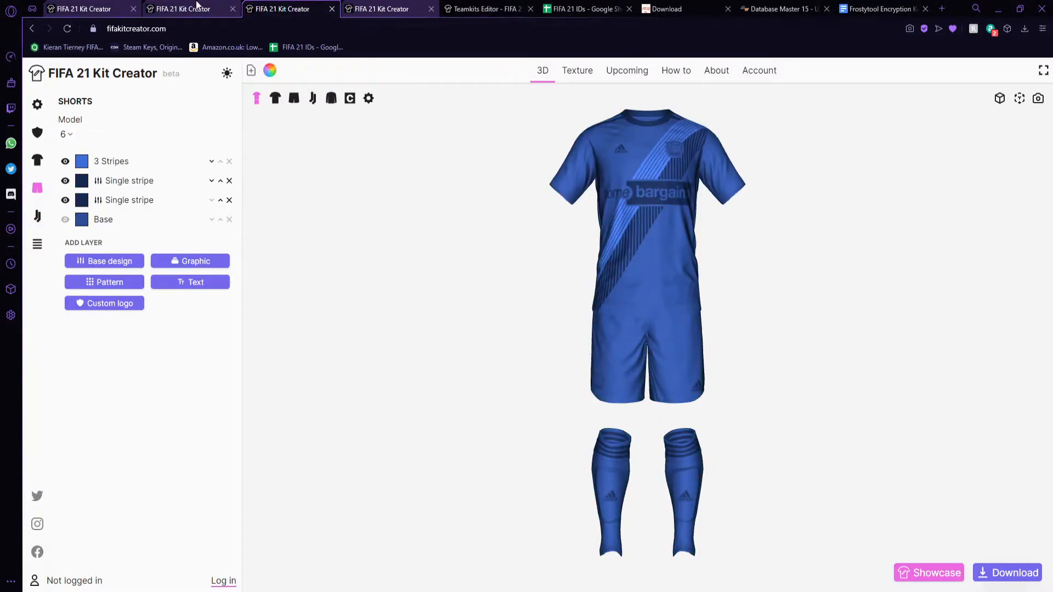
left_click(196, 6)
left_click(106, 10)
left_click(187, 8)
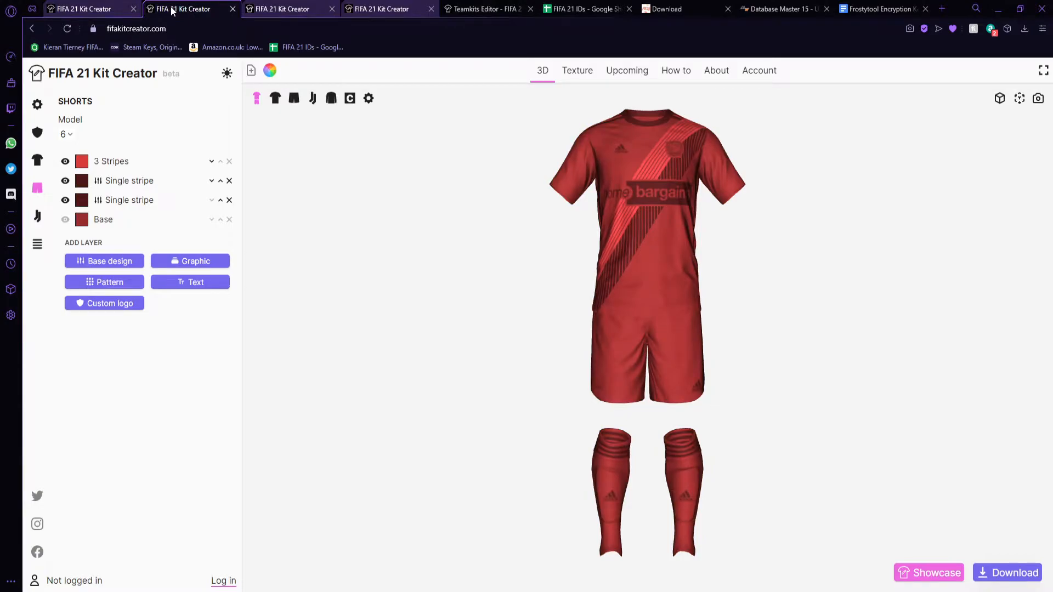
left_click(483, 8)
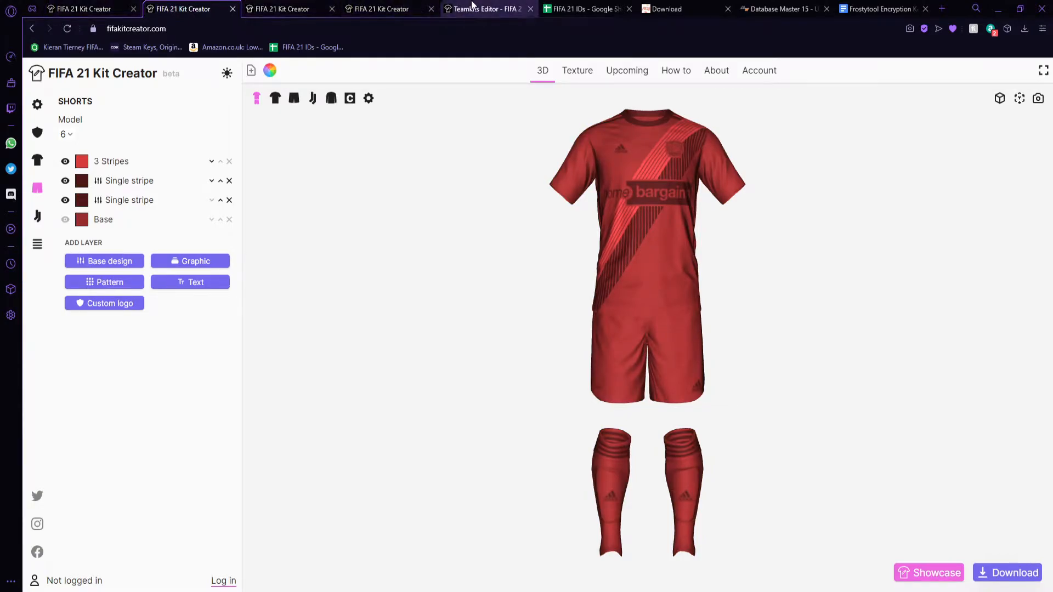
left_click(279, 7)
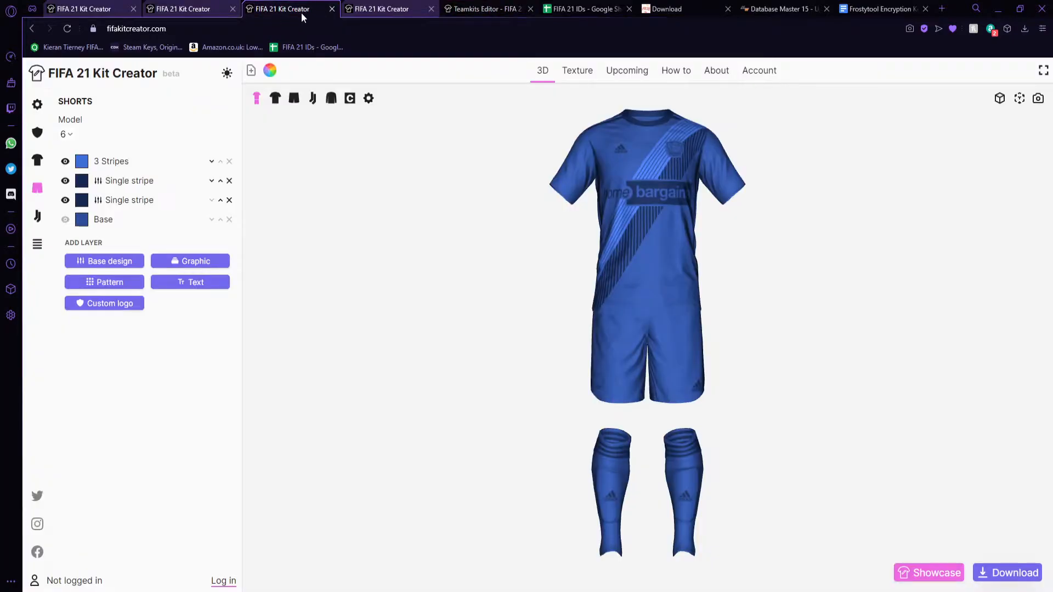
left_click(88, 12)
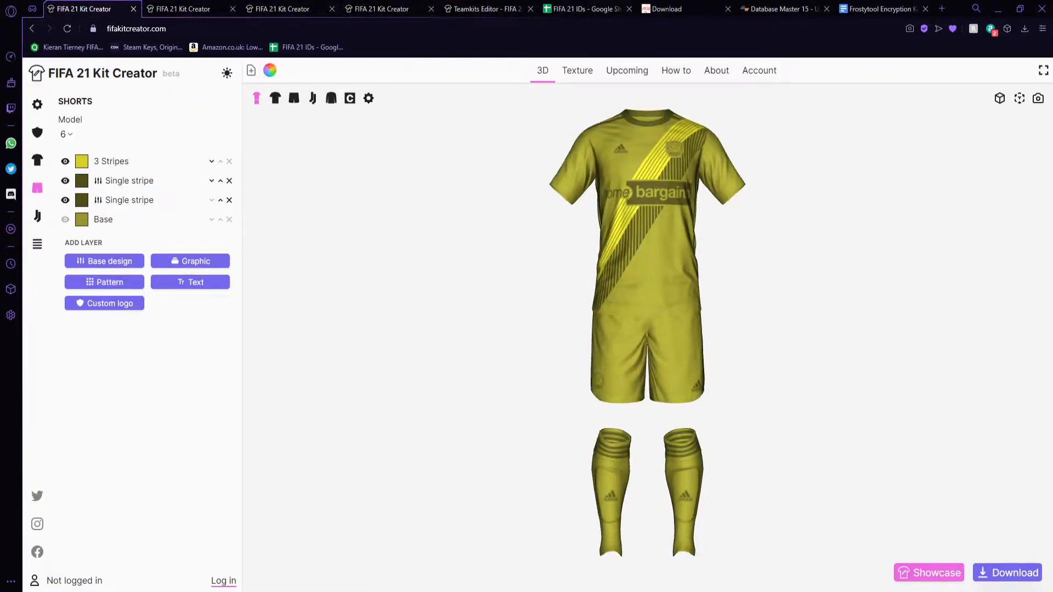
- Create a folder named Tutorial on the Games-2 (F:) drive in File Explorer
key("super+e")
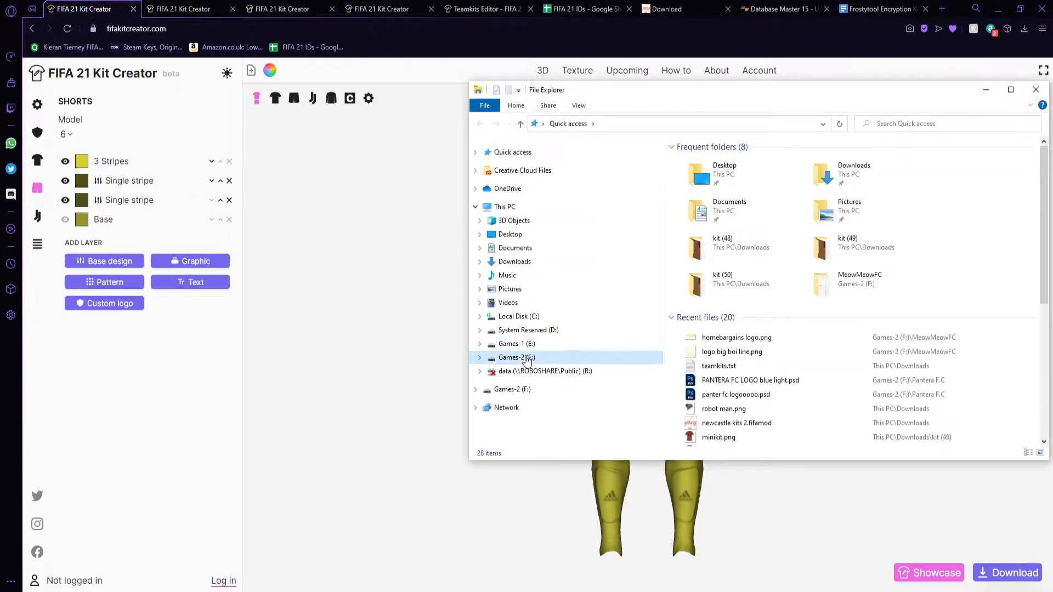
left_click(517, 357)
left_click_drag(793, 98, 667, 81)
left_click(382, 73)
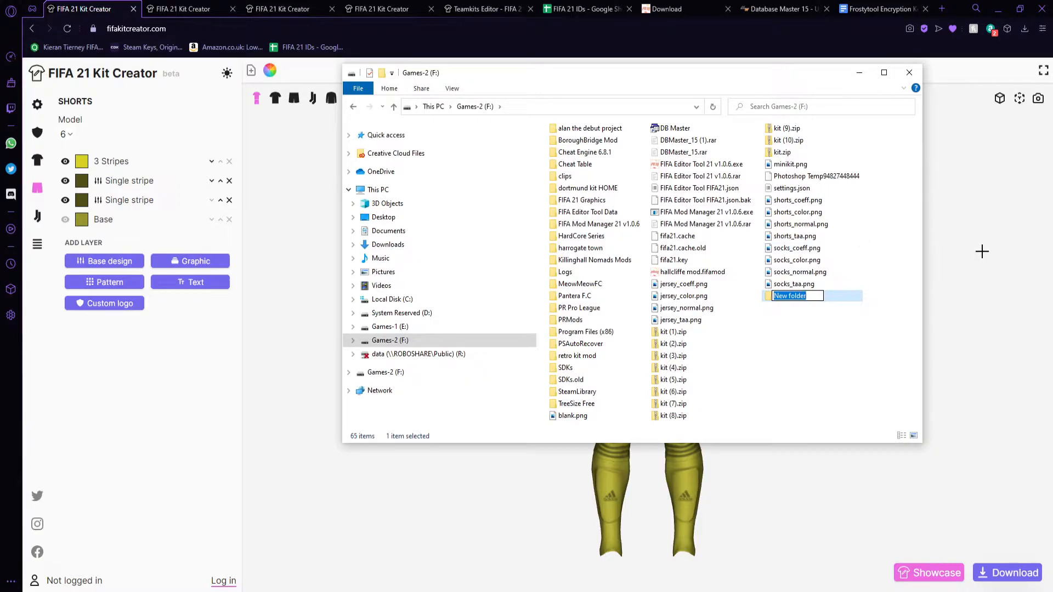
type("Tutoria;")
key("Return")
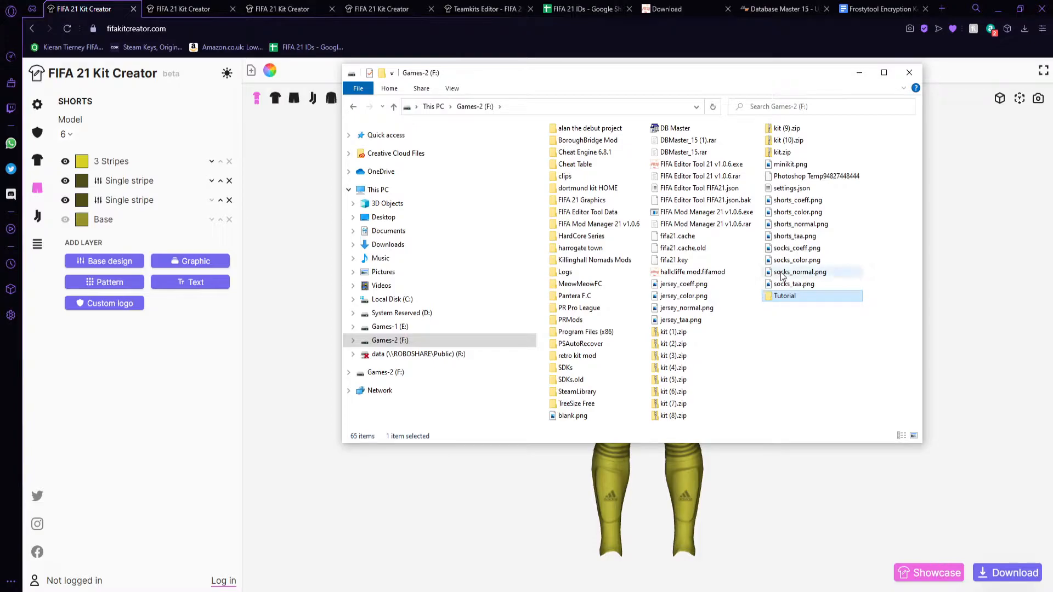
- Create a subfolder named HOME kit inside the Tutorial folder
double_click(816, 297)
left_click(383, 77)
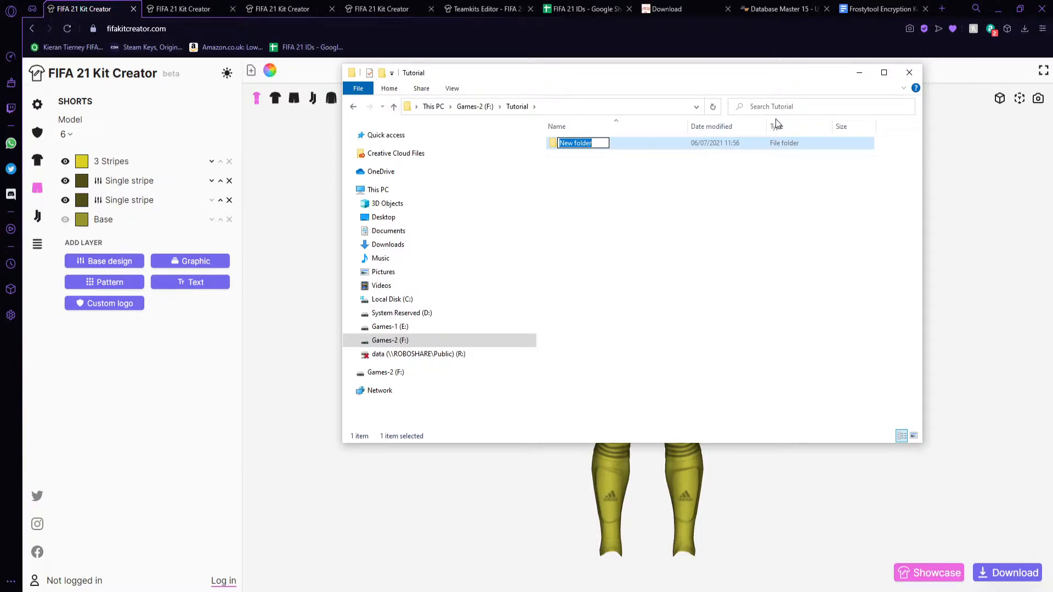
type("Hok")
key("BackSpace")
key("BackSpace")
type("OME kit")
key("Return")
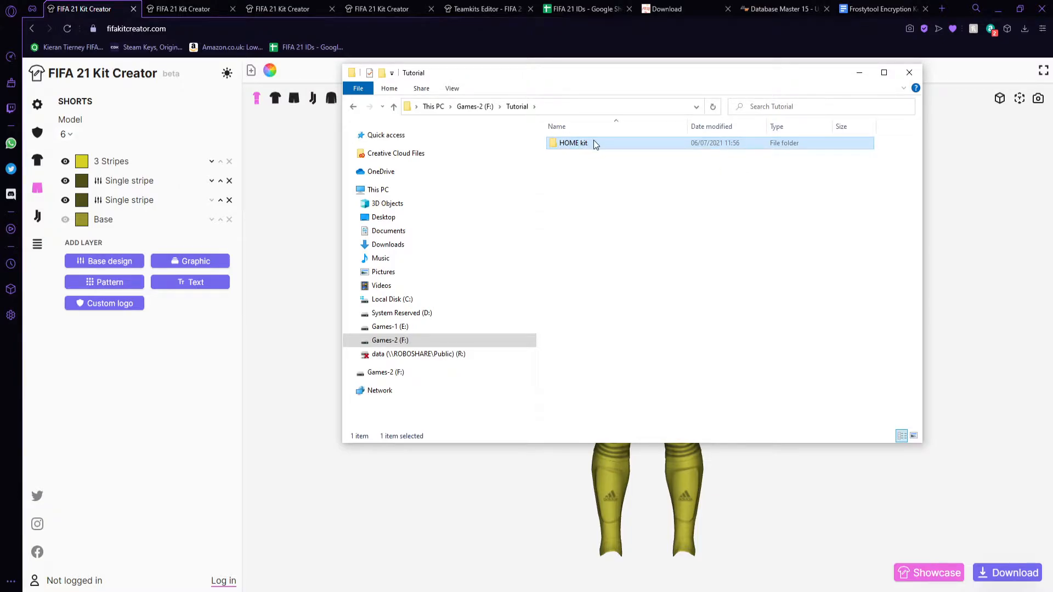
- Add AWAY kit and THIRD kit subfolders to the Tutorial folder, then minimize File Explorer
left_click(382, 73)
type("AWAY kit")
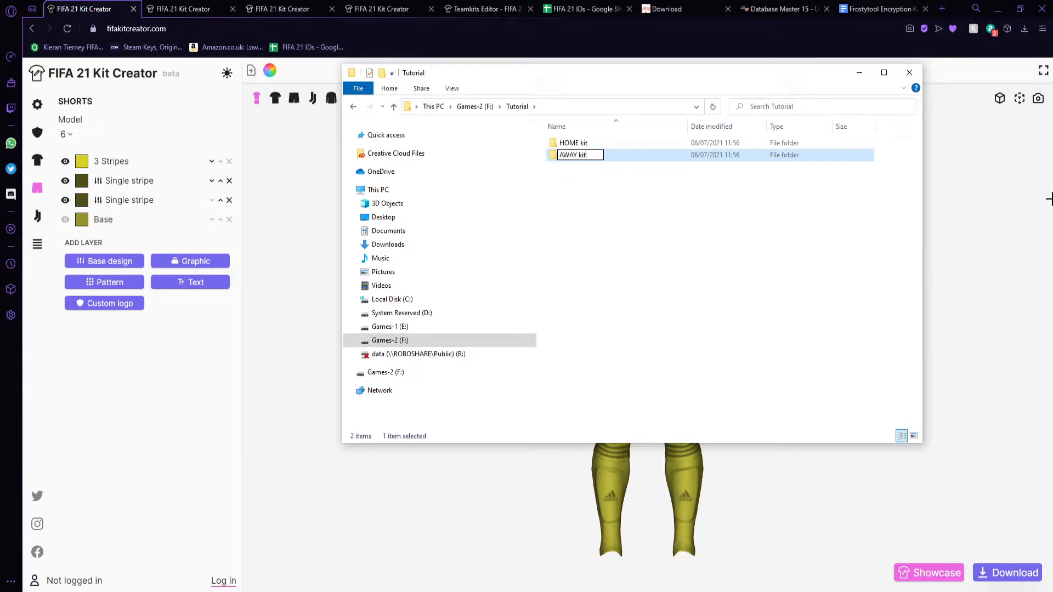
key("Return")
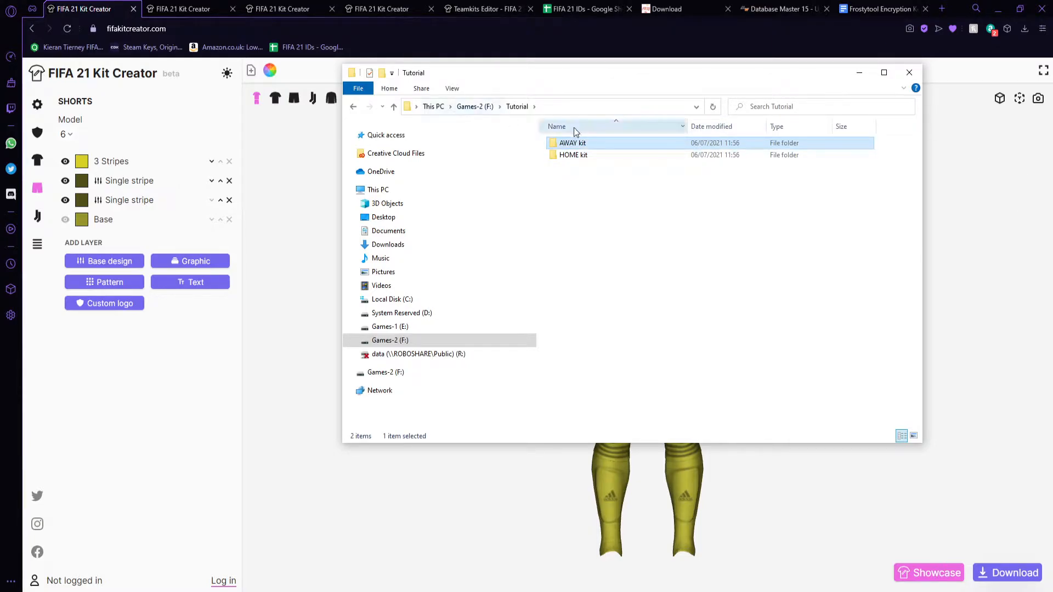
left_click(382, 73)
type("THIRD kit")
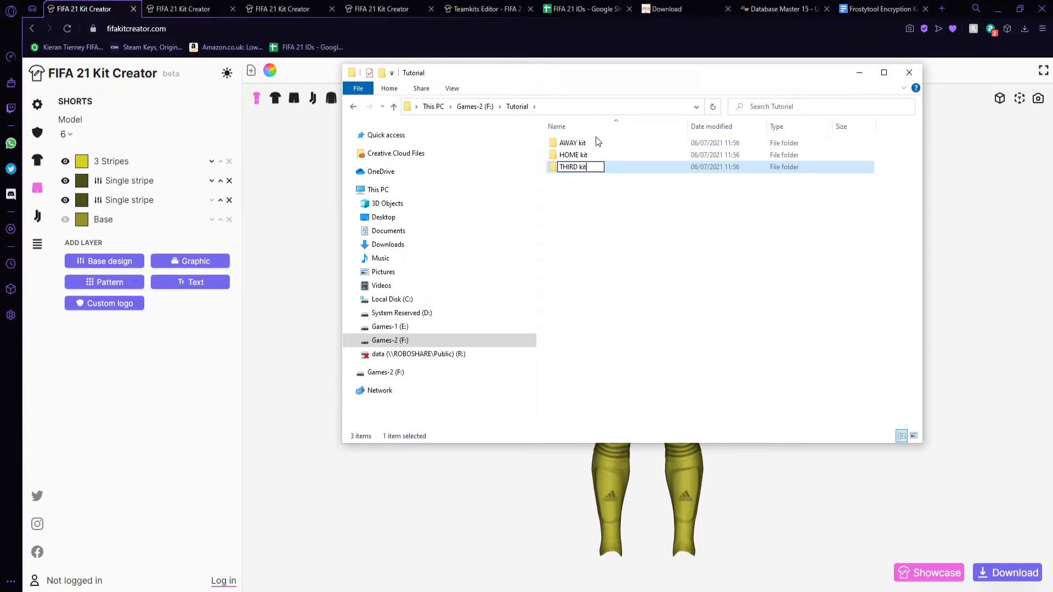
key("Return")
left_click_drag(585, 223, 598, 151)
left_click(606, 256)
left_click(858, 73)
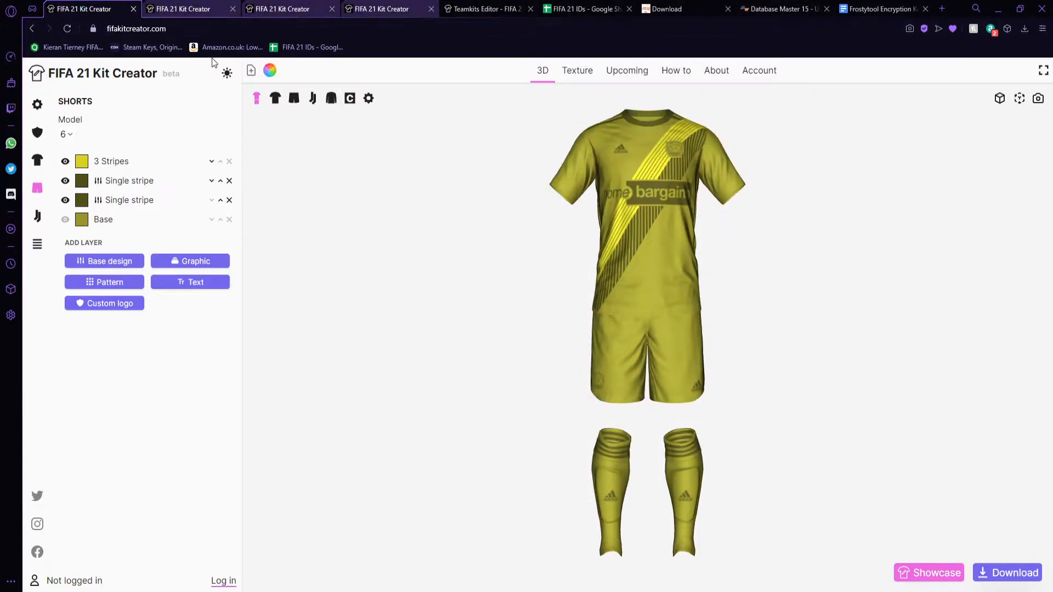
- Download the files of each kit design from FIFA 21 Kit Creator, starting with the green goalkeeper kit and ending with the yellow kit
left_click(186, 7)
left_click(300, 6)
left_click(399, 7)
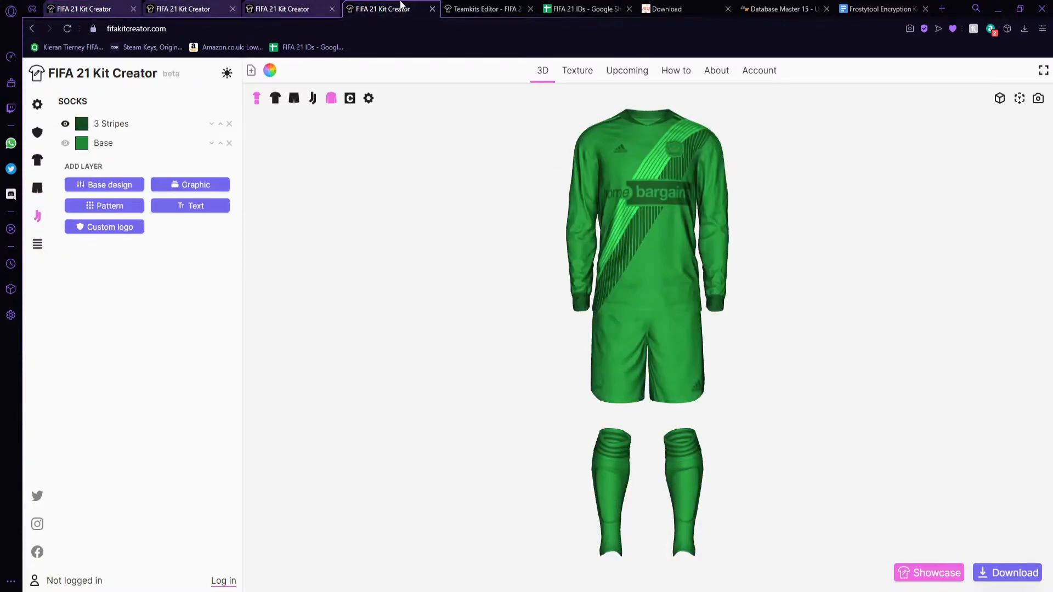
left_click(1018, 574)
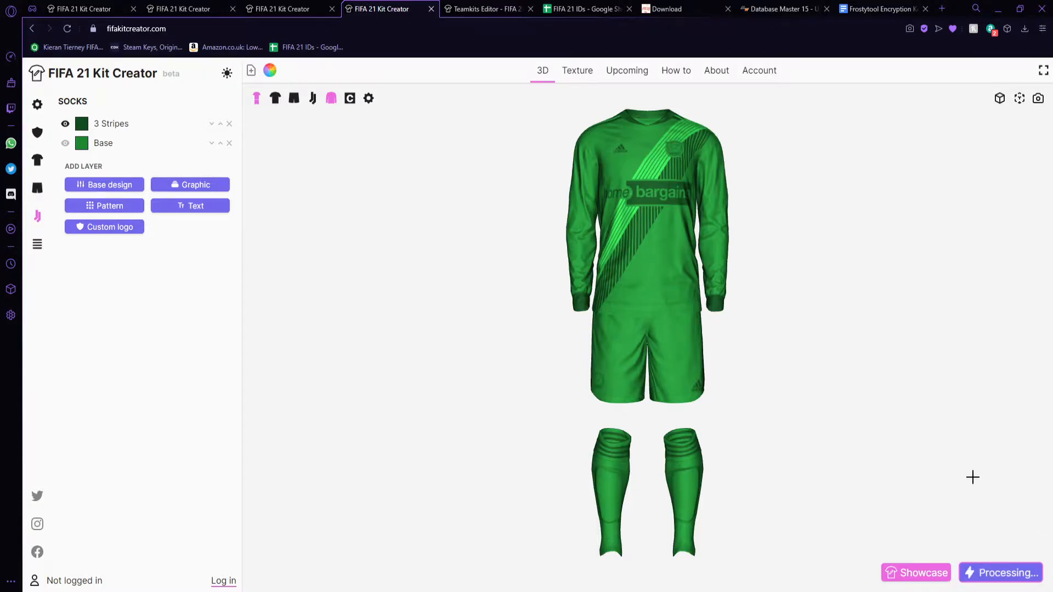
left_click(286, 7)
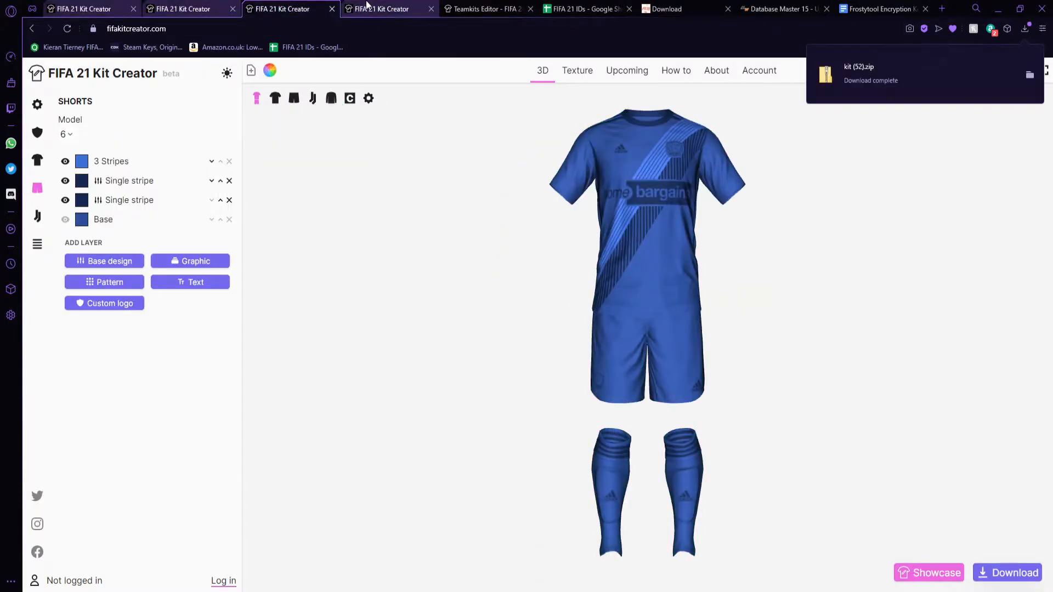
left_click(1009, 572)
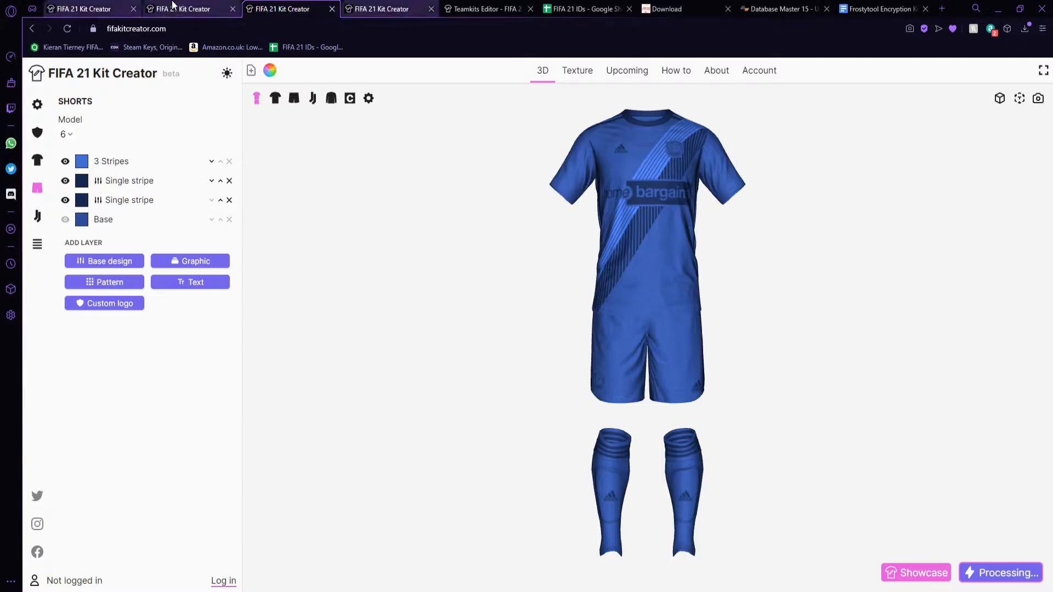
left_click(88, 8)
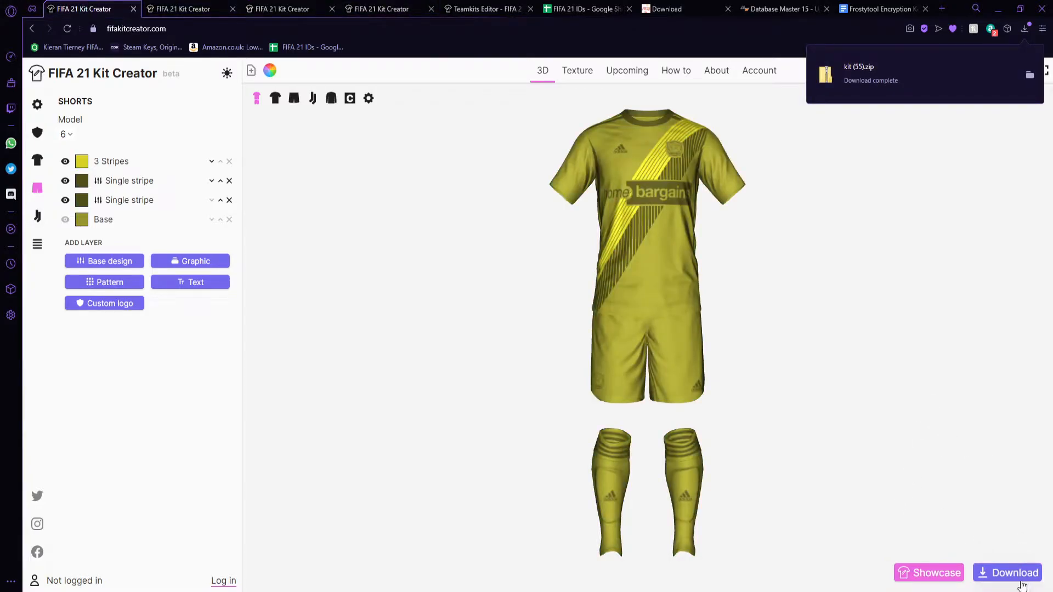
- Return to File Explorer and select the newly downloaded archives kit (52).zip to kit (55).zip in Downloads
key("alt+Tab")
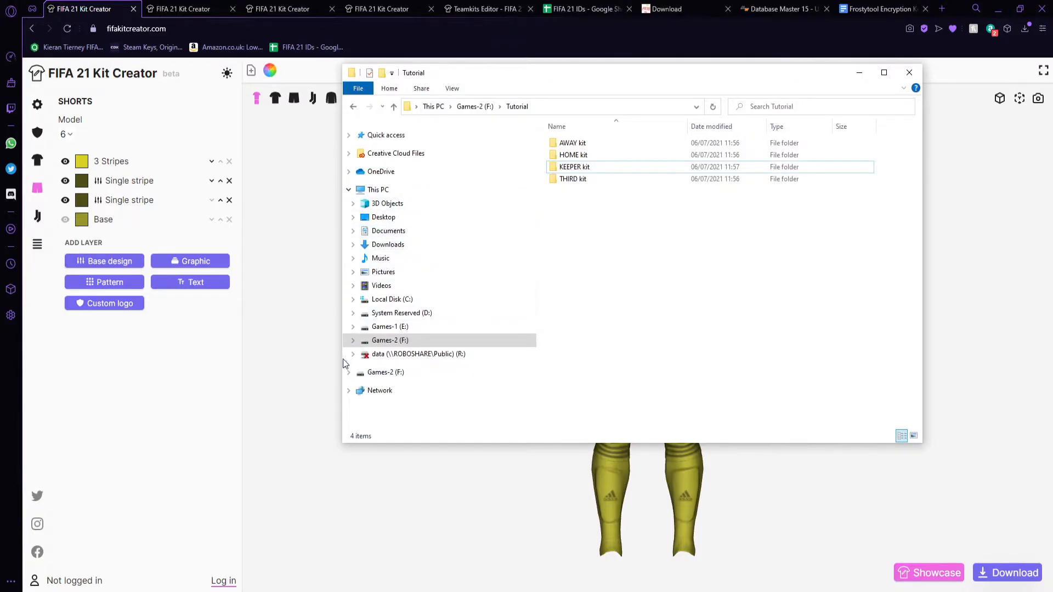
left_click(352, 340)
scroll(387, 181, "up", 4)
left_click(379, 153)
left_click(581, 195)
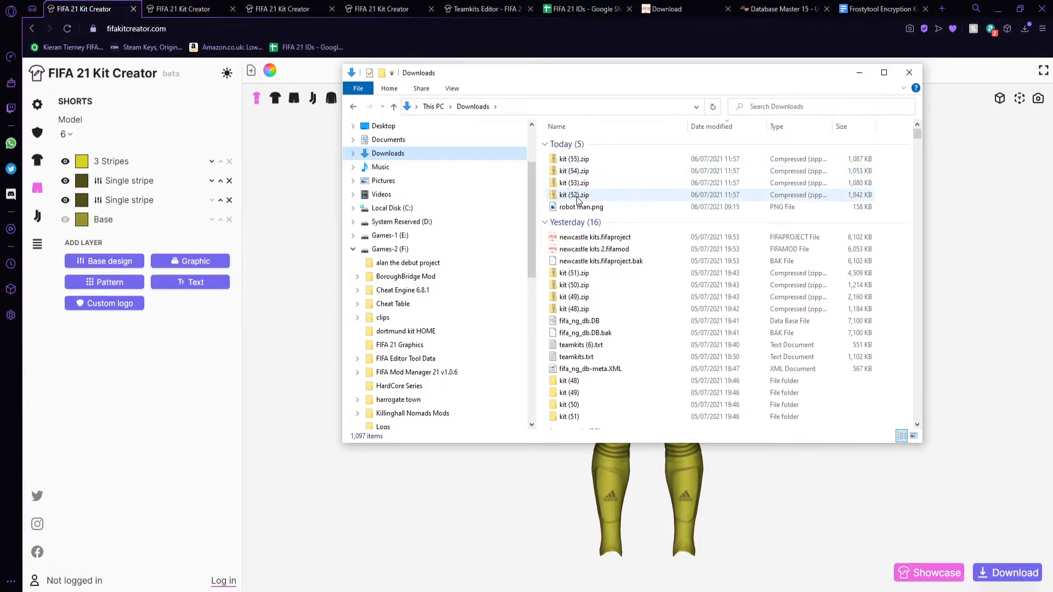
left_click(600, 156, "shift")
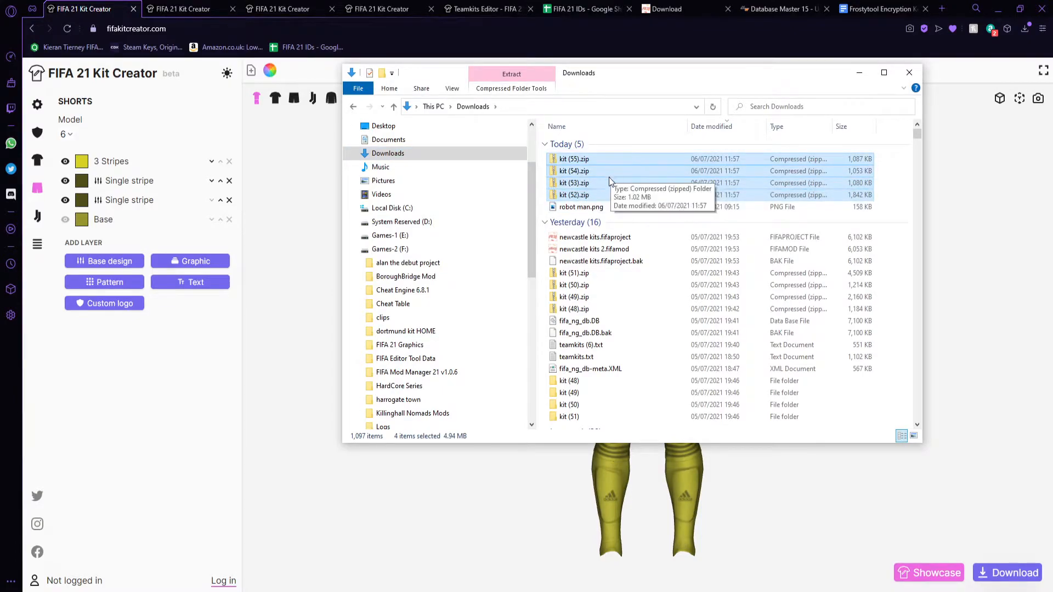
- Open kit (55).zip and preview its minikit.png to identify which kit it holds
double_click(601, 159)
double_click(609, 204)
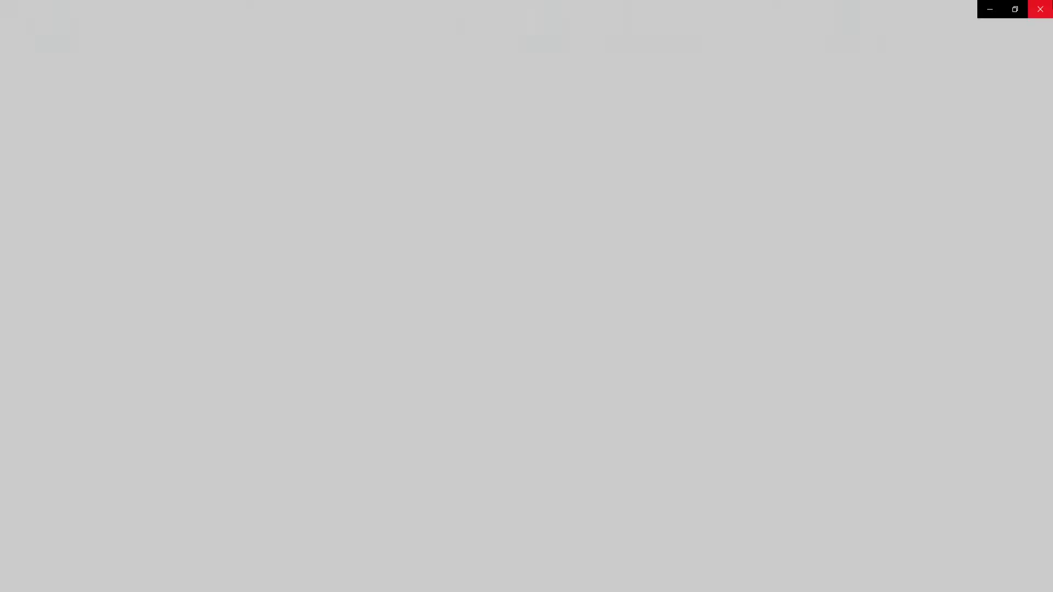
key("alt+F4")
- Copy all files from kit (55).zip into the HOME kit subfolder of Tutorial on Games-2 (F:)
scroll(422, 345, "down", 6)
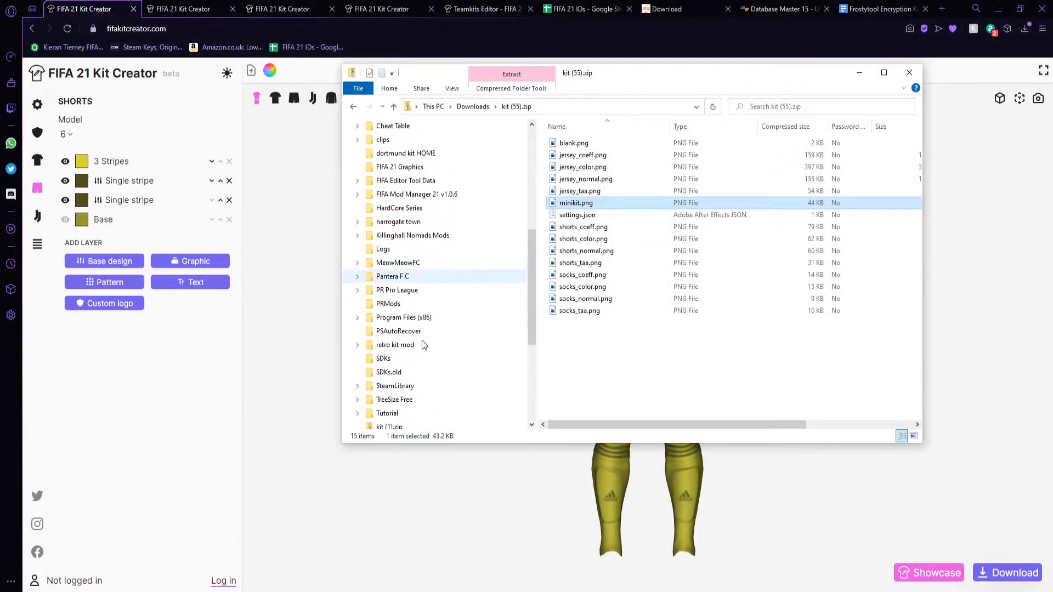
scroll(423, 345, "up", 4)
scroll(384, 199, "down", 2)
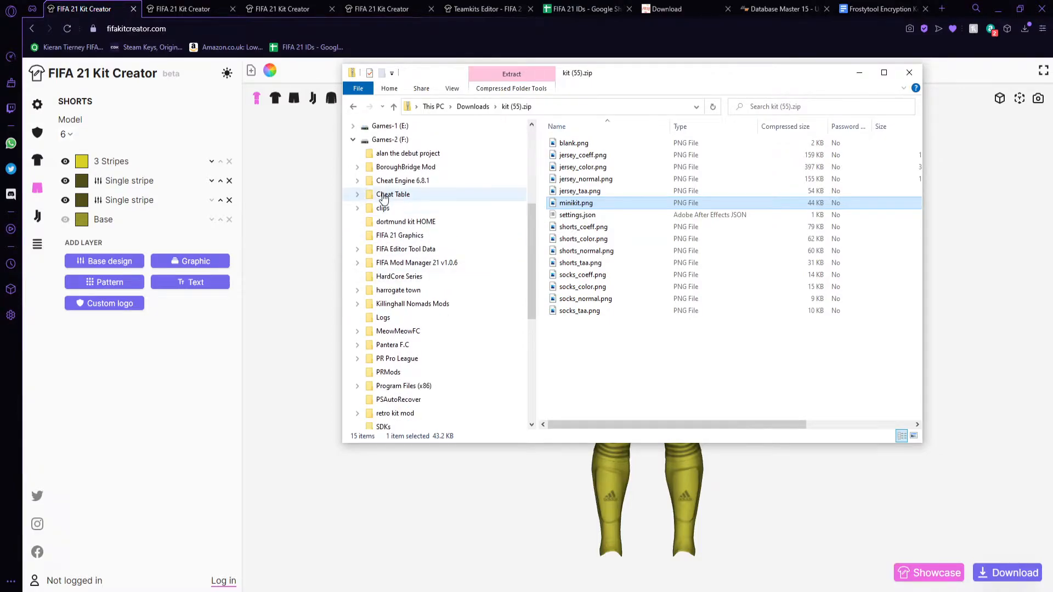
scroll(403, 337, "down", 4)
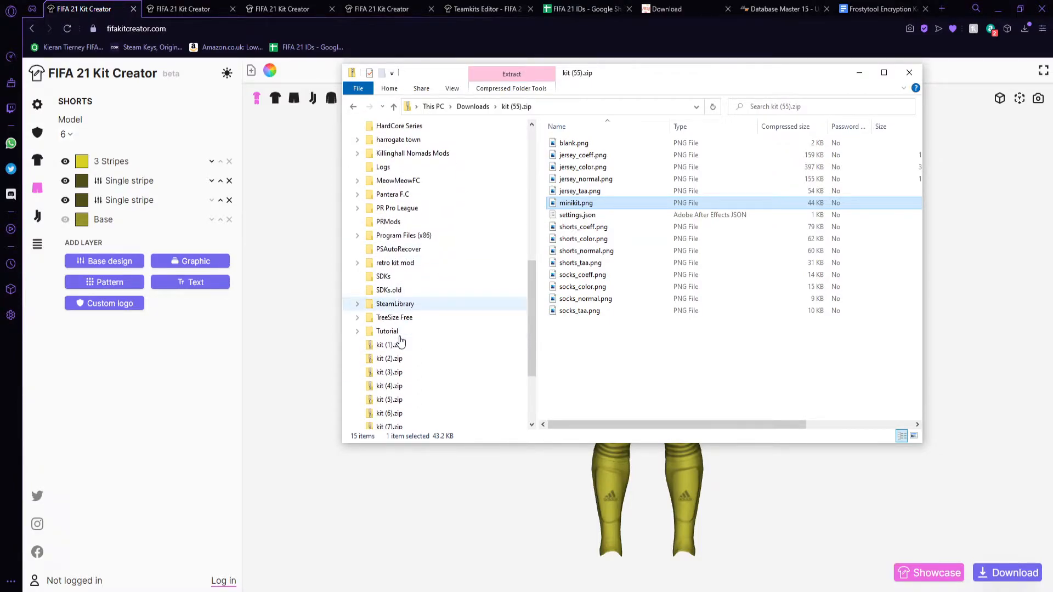
left_click(357, 332)
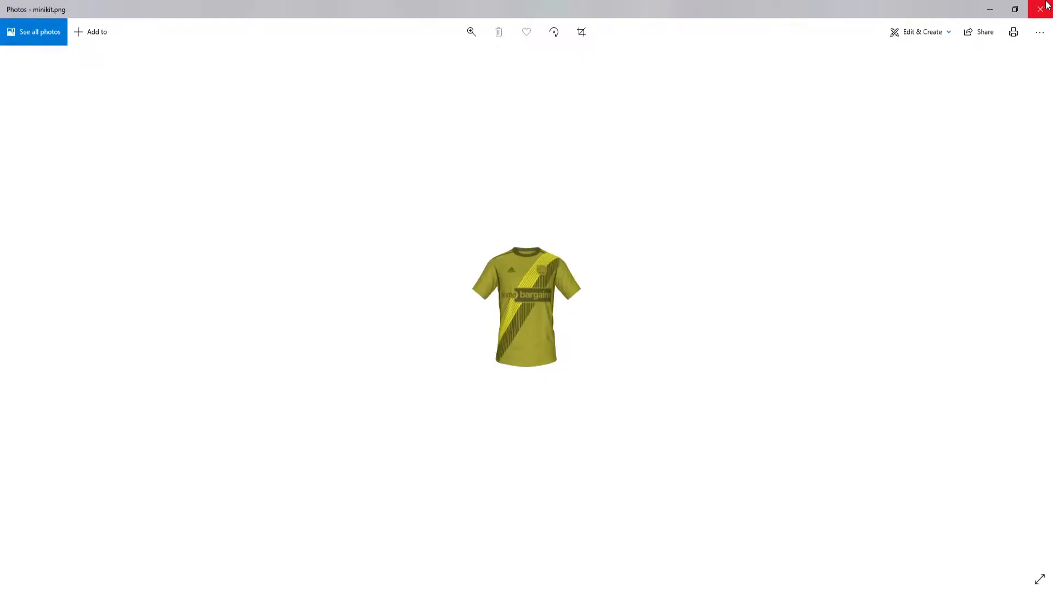
left_click(1041, 9)
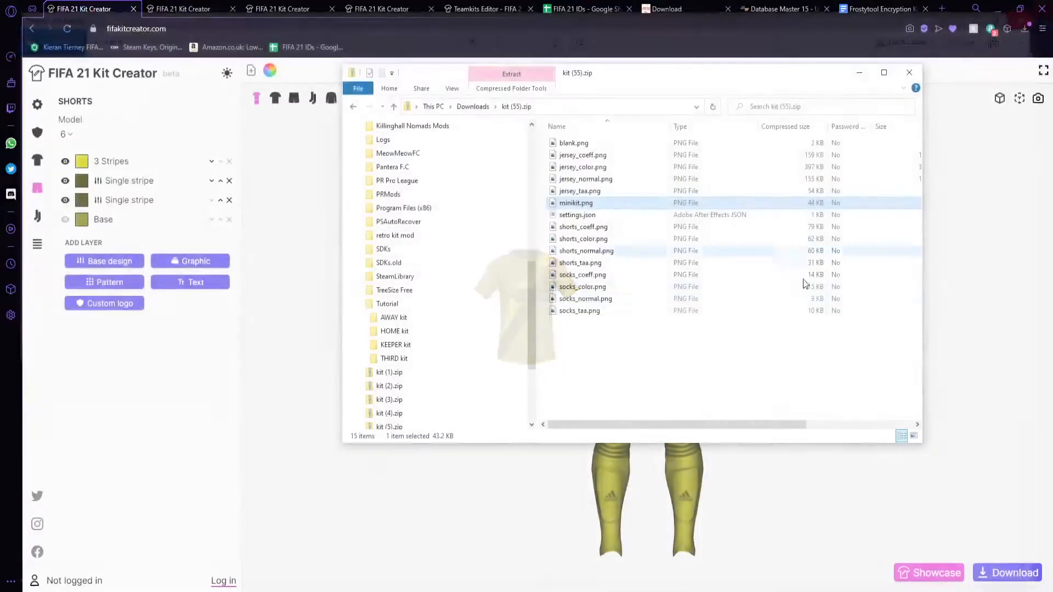
left_click_drag(694, 384, 661, 135)
left_click_drag(616, 213, 419, 331)
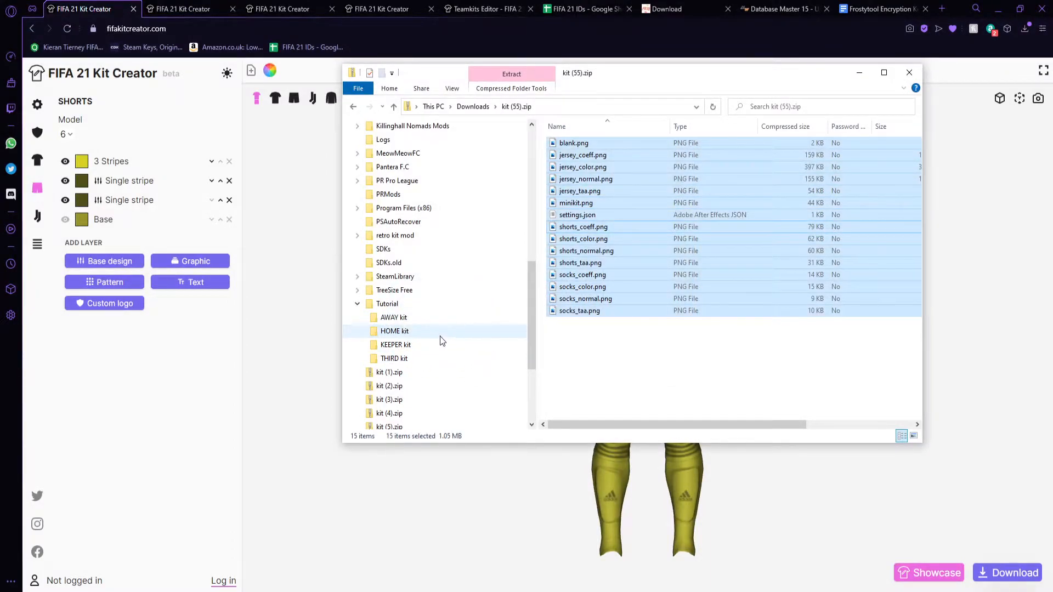
left_click(659, 370)
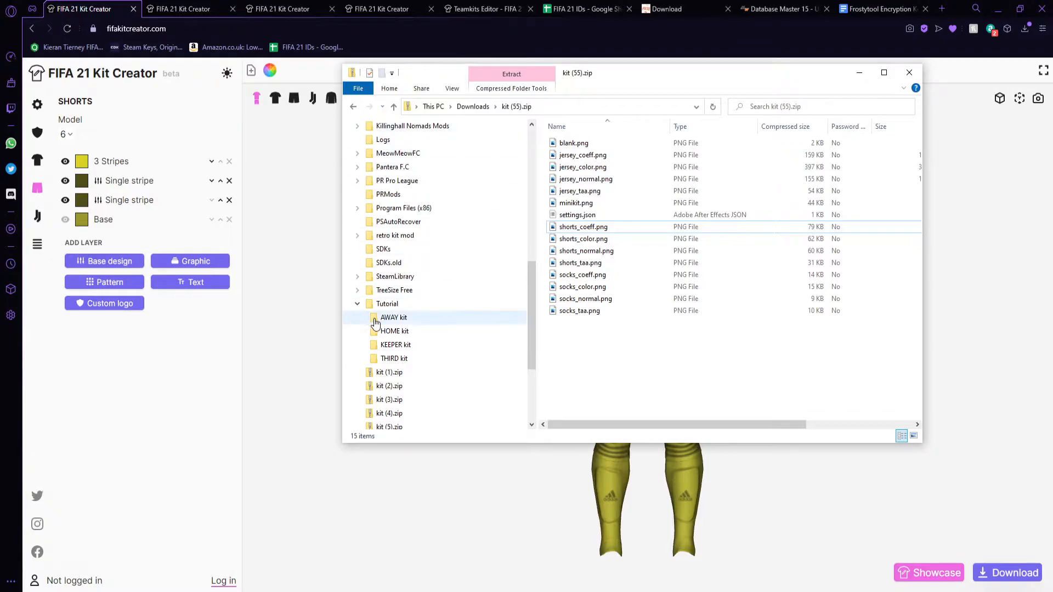
- Check the HOME kit folder's files, and open kit (54).zip from Downloads to preview its minikit.png
left_click(405, 332)
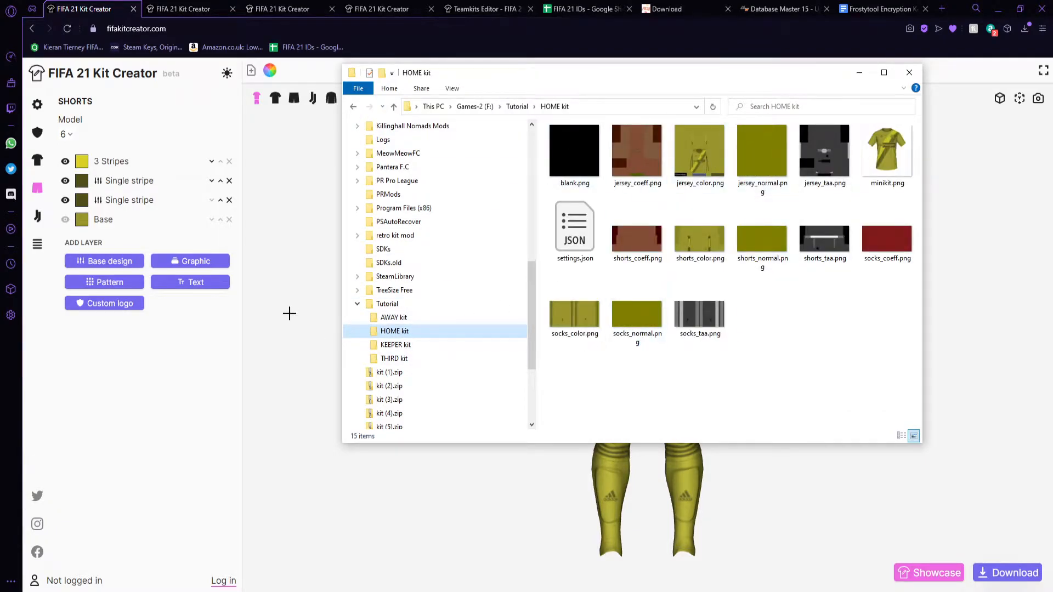
scroll(395, 266, "up", 6)
scroll(395, 267, "up", 2)
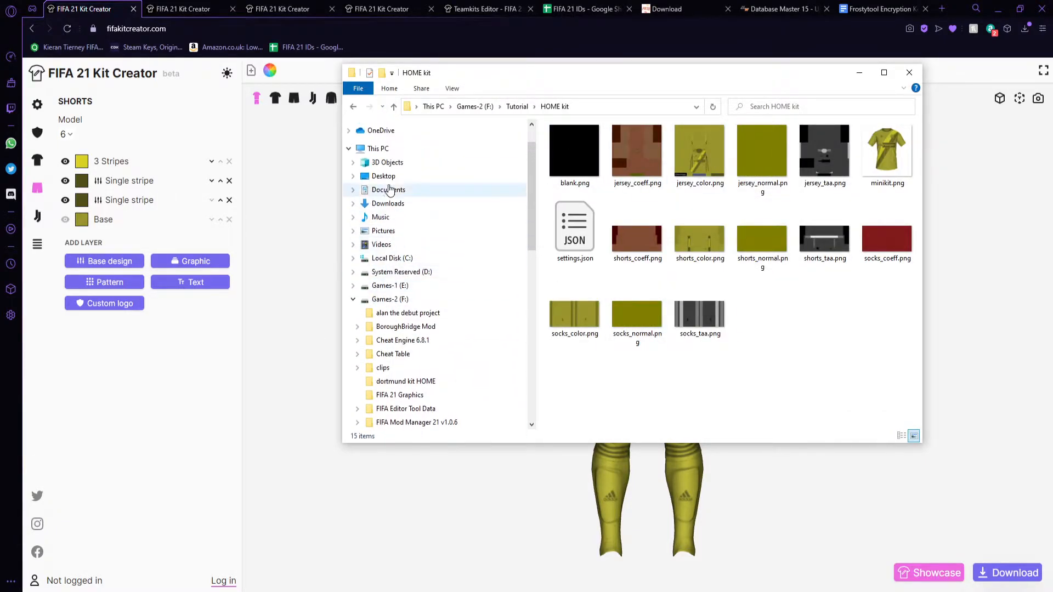
left_click(380, 204)
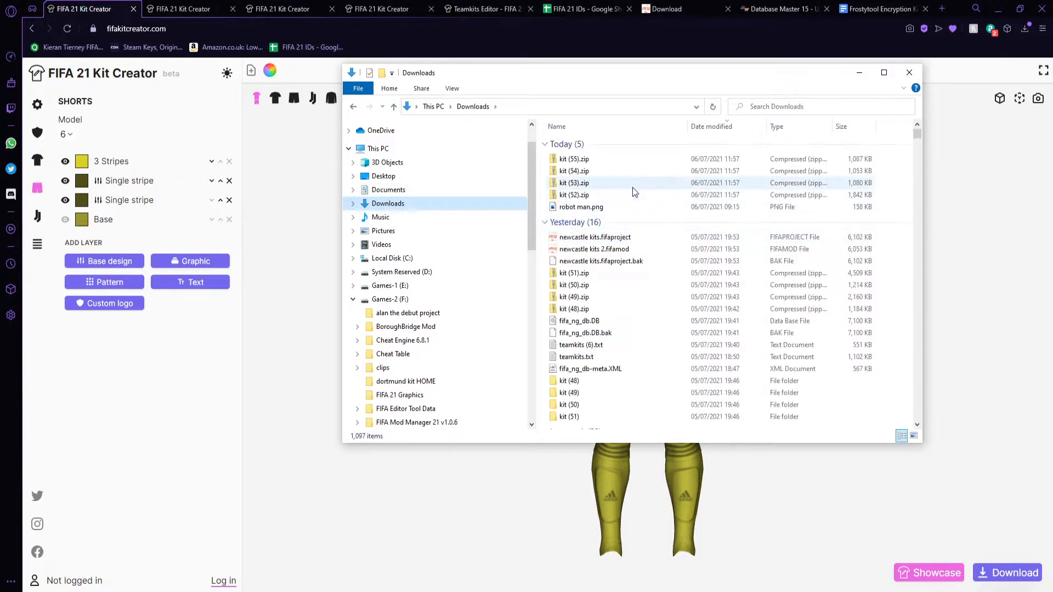
double_click(596, 172)
left_click(590, 204)
double_click(589, 204)
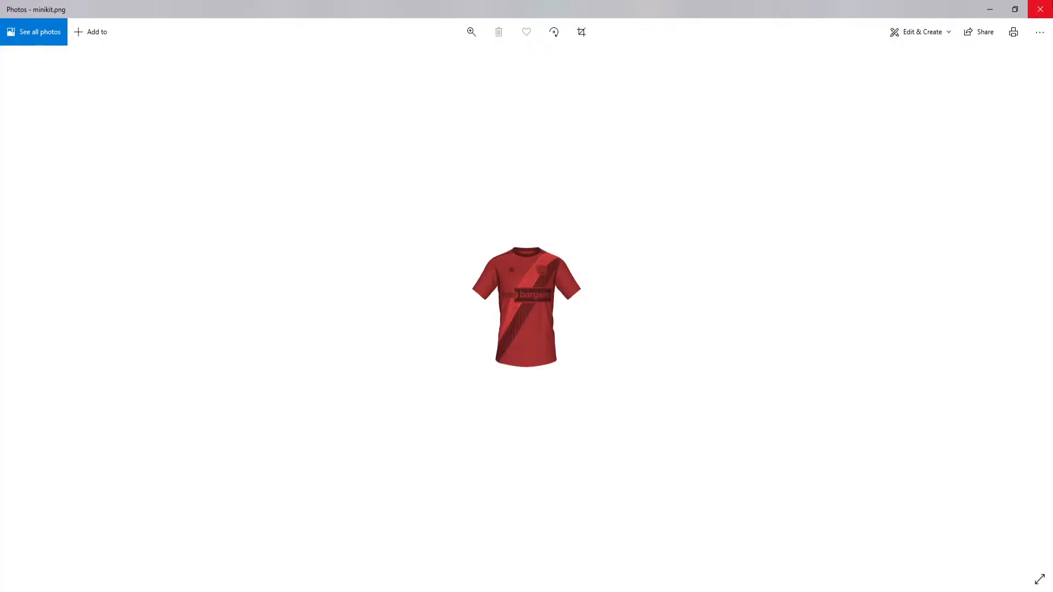
left_click(1042, 8)
- Compare with the red kit design in FIFA 21 Kit Creator and copy all files from kit (54).zip into the AWAY kit folder
scroll(428, 296, "down", 10)
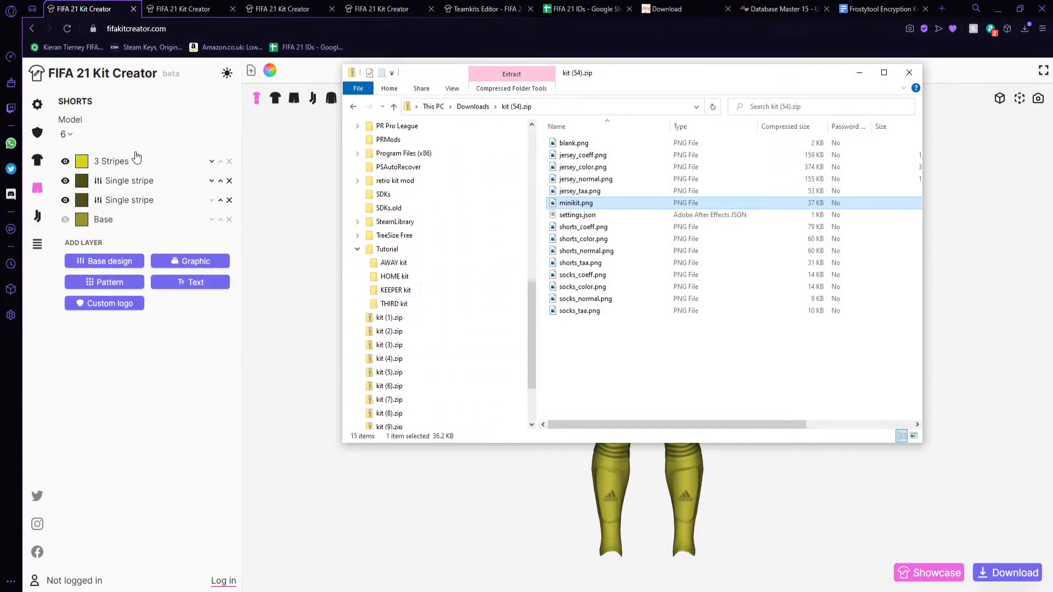
left_click(181, 9)
key("alt+Tab")
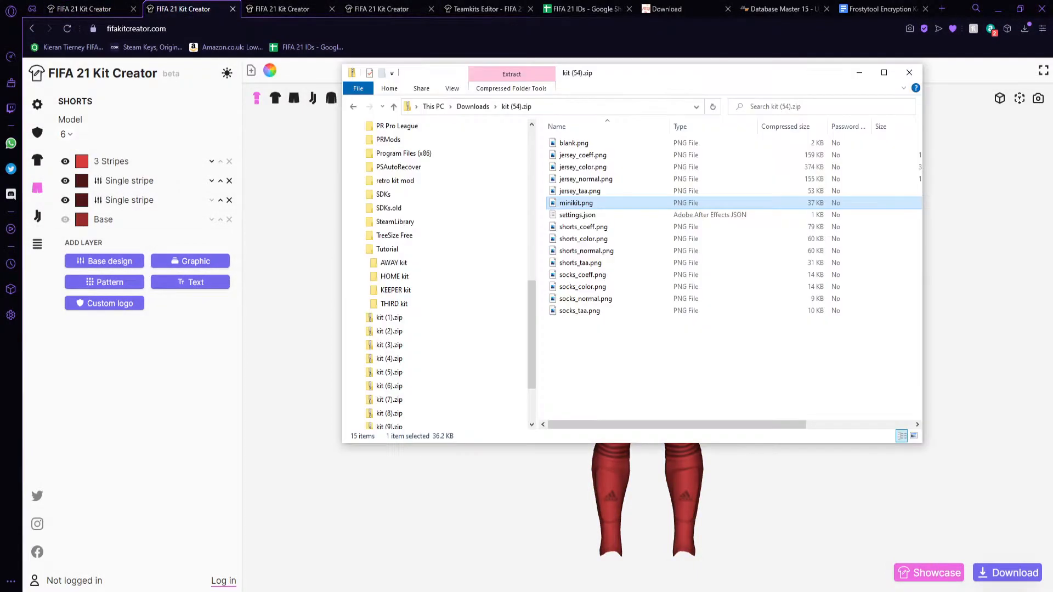
left_click_drag(627, 337, 430, 262)
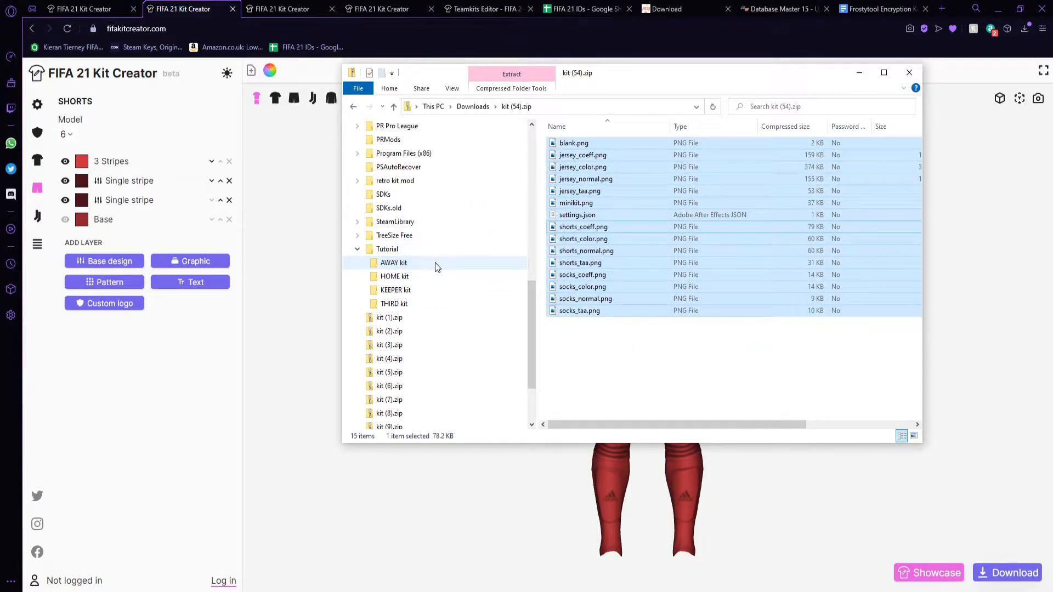
- Return to Downloads, open kit (53).zip and preview its minikit.png to identify the kit
scroll(434, 236, "up", 7)
scroll(431, 192, "down", 2)
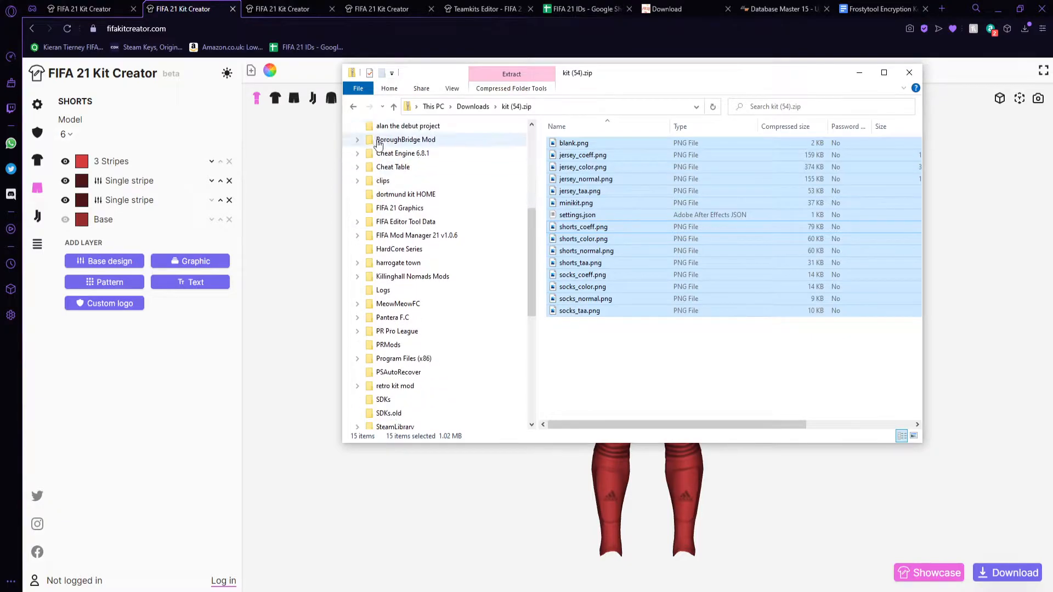
left_click(353, 106)
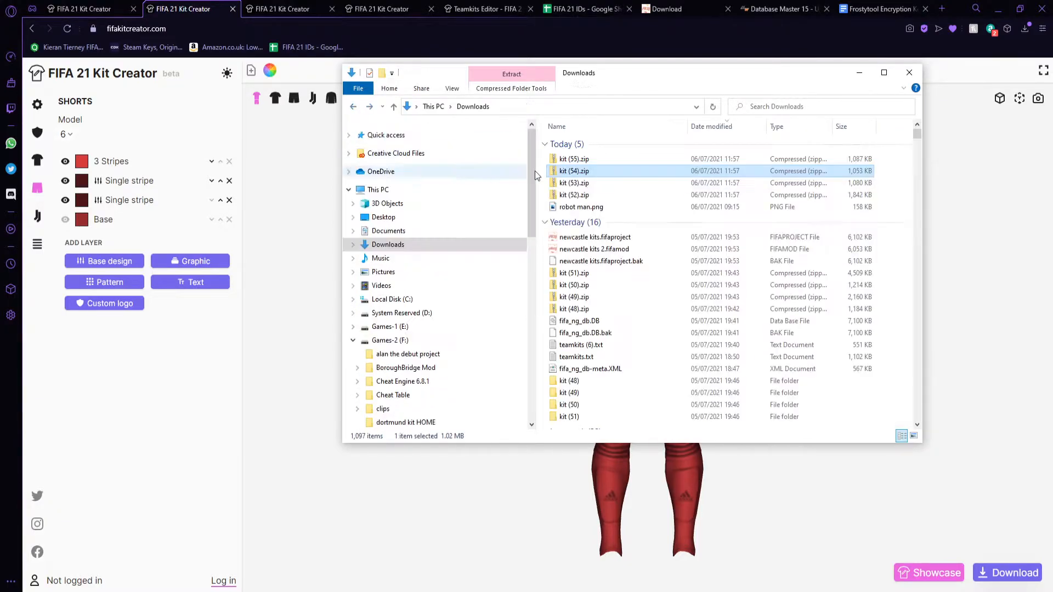
double_click(617, 184)
double_click(727, 203)
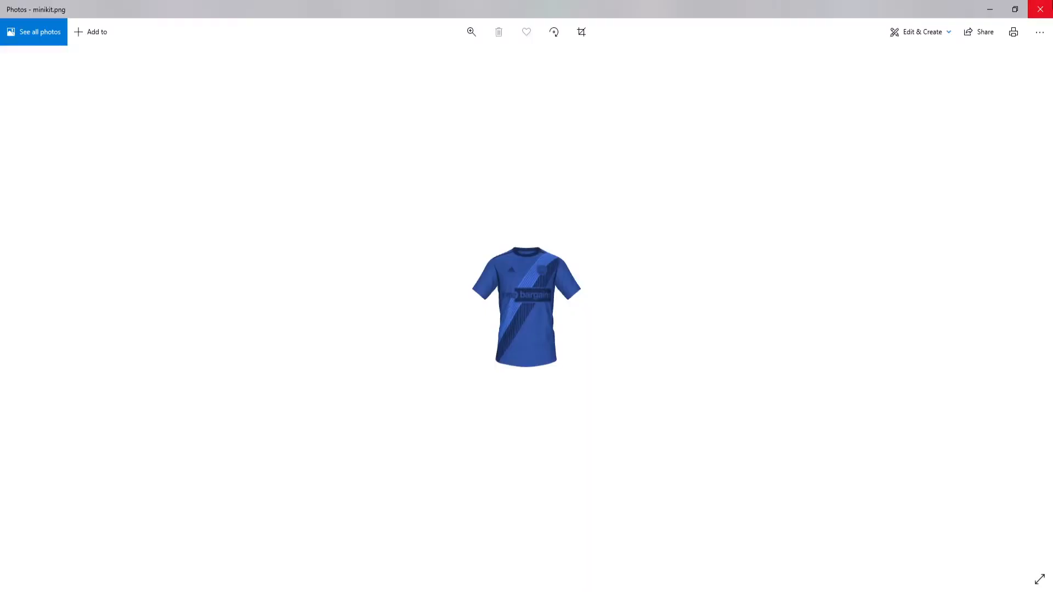
left_click(1039, 7)
- Copy all files from kit (53).zip into the THIRD kit folder of Tutorial
scroll(453, 265, "down", 3)
scroll(452, 264, "down", 8)
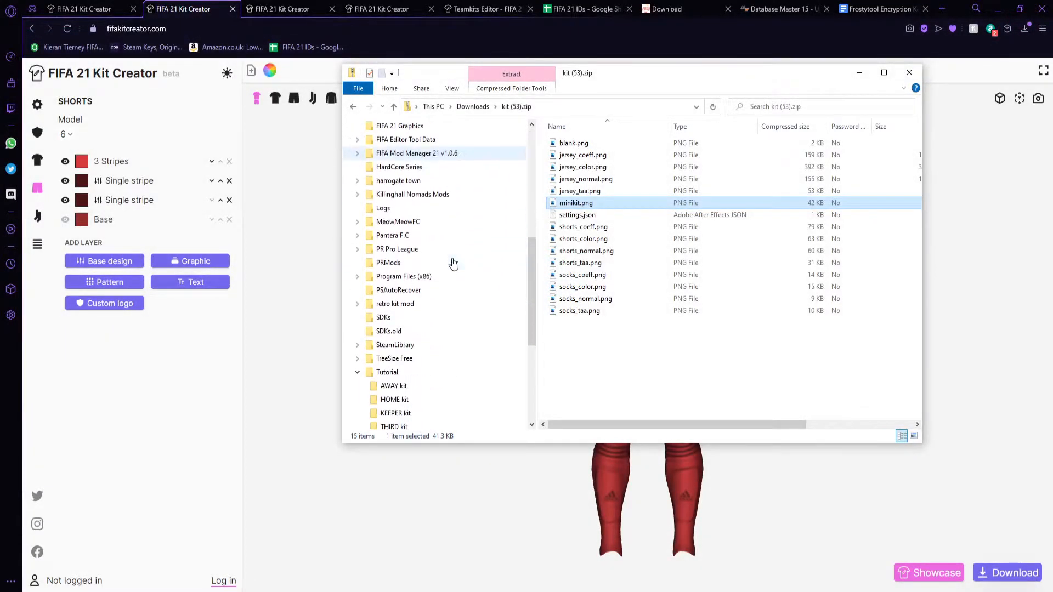
left_click_drag(654, 360, 681, 107)
left_click_drag(603, 164, 419, 222)
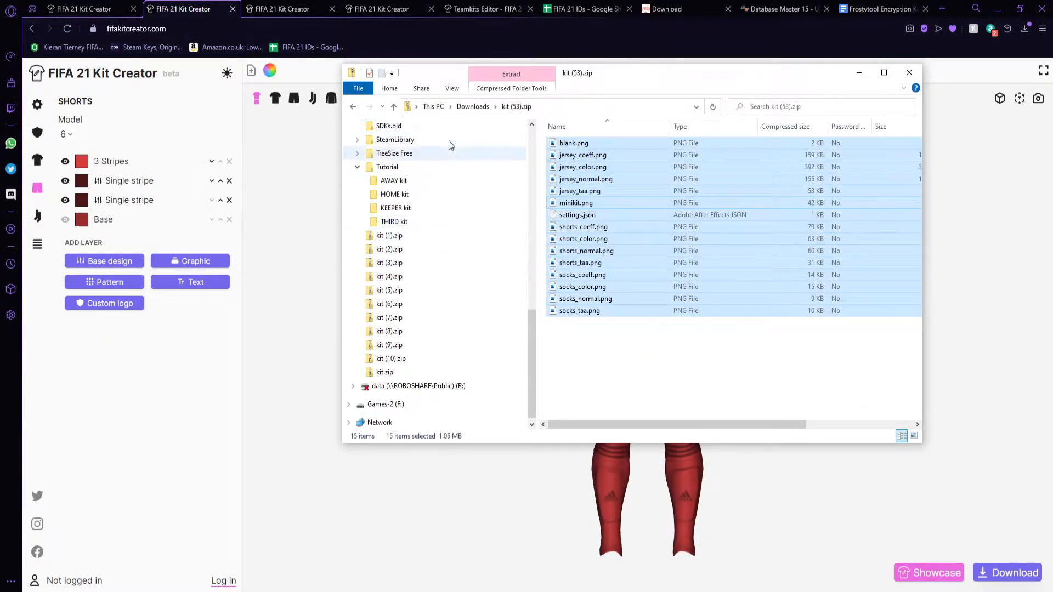
- Go back to Downloads, open kit (52).zip and preview its minikit.png to identify the kit
left_click(353, 106)
double_click(585, 195)
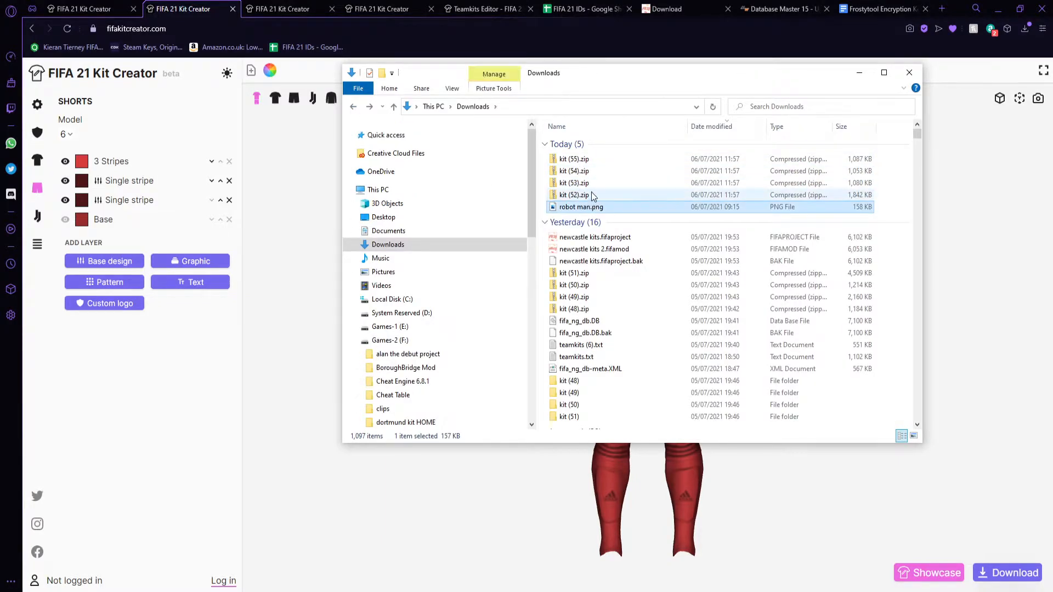
left_click(597, 204)
double_click(596, 204)
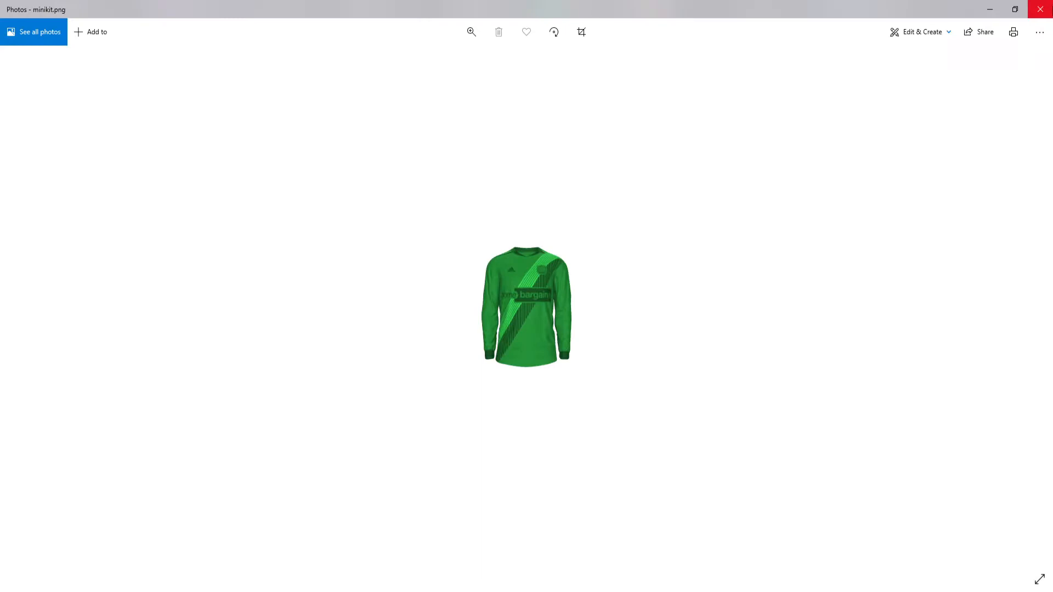
left_click(1039, 8)
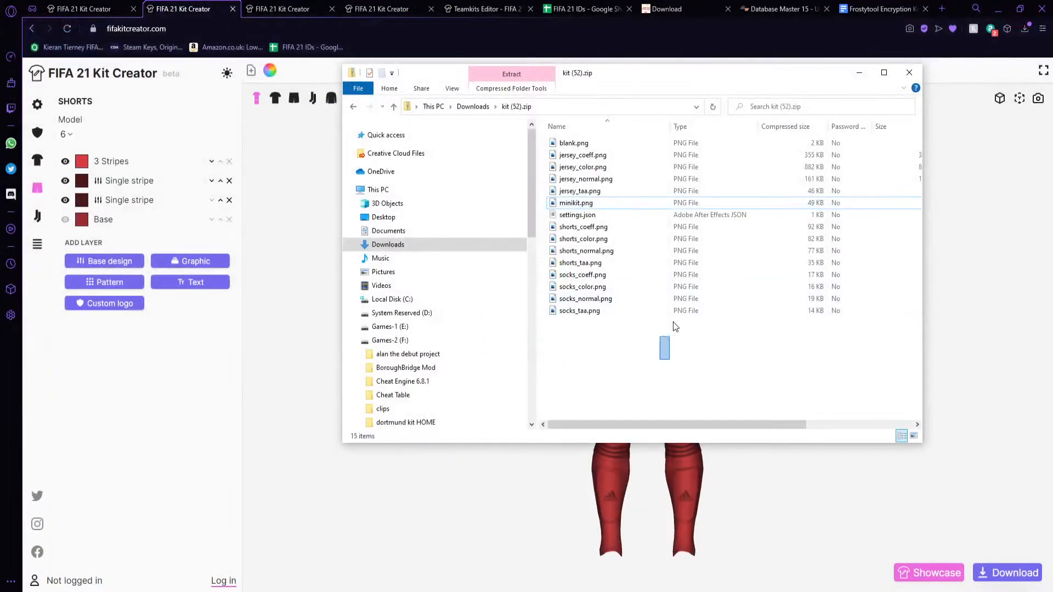
- Copy all files from kit (52).zip into the KEEPER kit folder of Tutorial
key("ctrl+a")
scroll(417, 236, "down", 10)
left_click_drag(576, 219, 437, 388)
- Check the contents of the AWAY, HOME, KEEPER and THIRD kit folders one after another
left_click(410, 360)
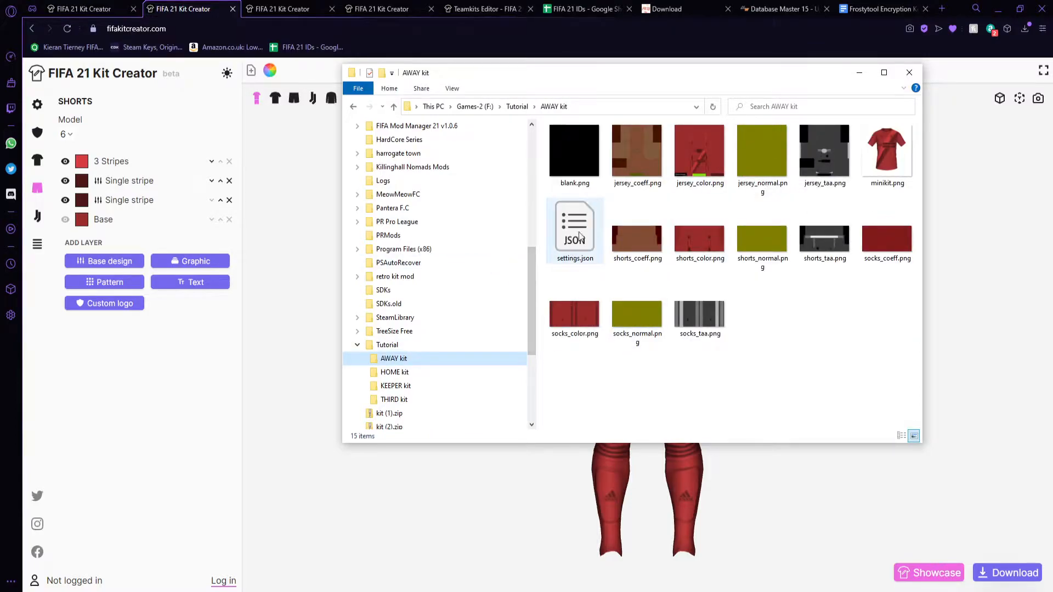
left_click(434, 373)
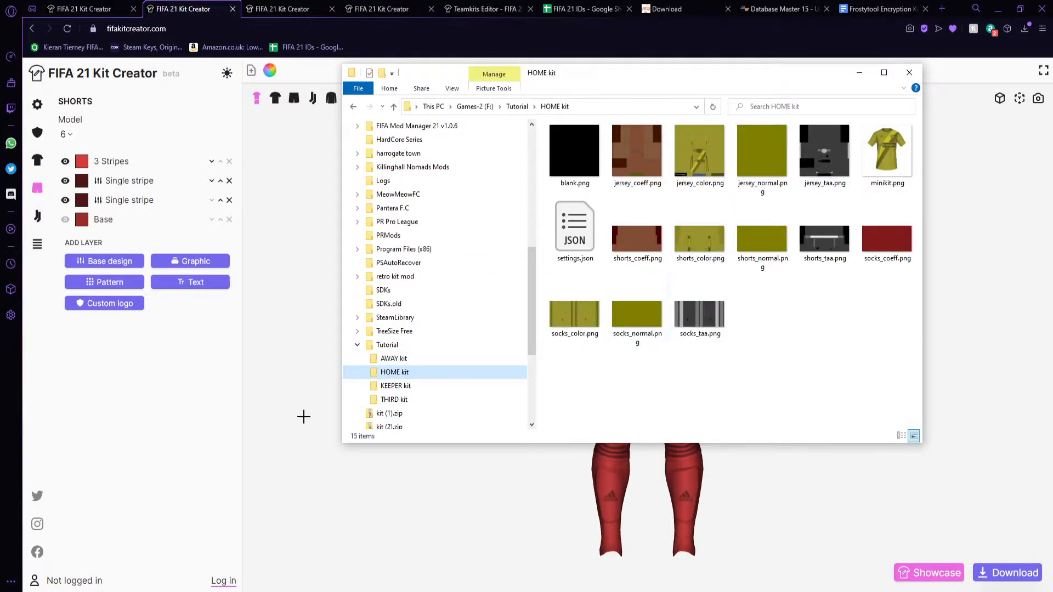
left_click(420, 387)
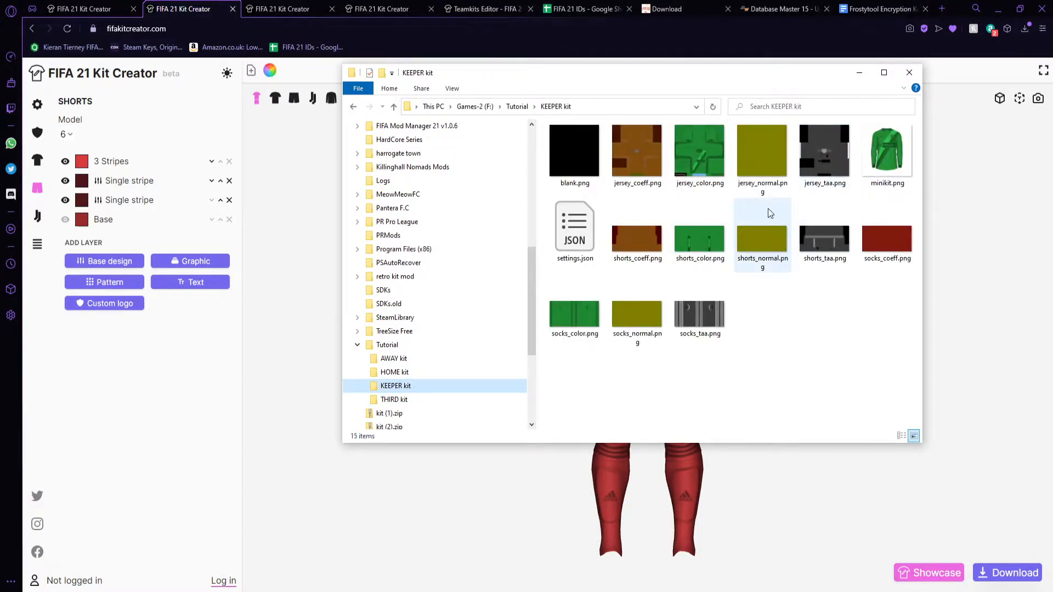
left_click(395, 400)
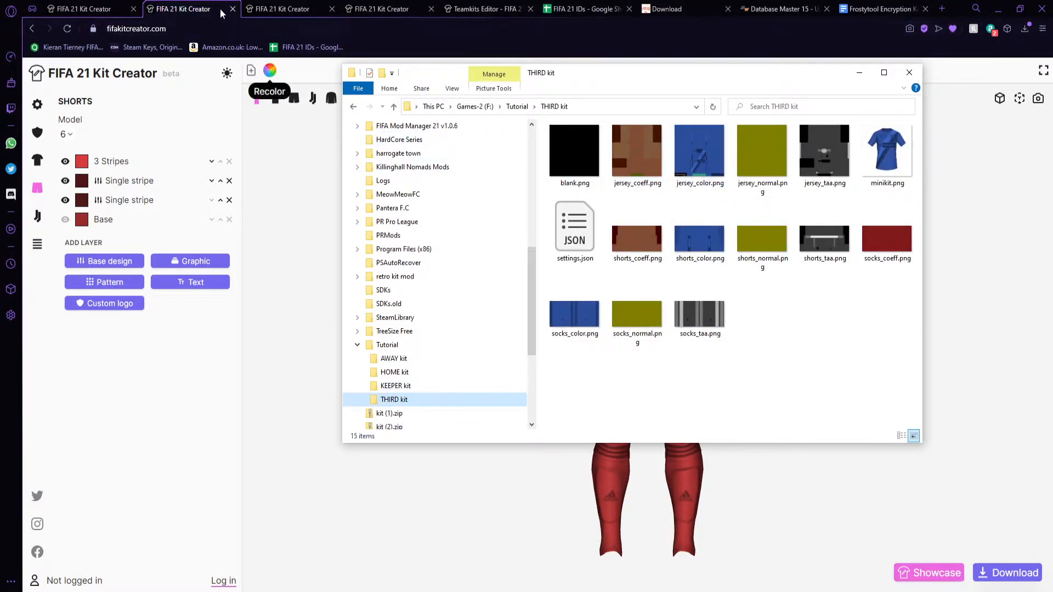
- Switch to the browser and look over the Teamkits Editor, FIFA Editor Tool and the FIFA 21 IDs spreadsheet
left_click(68, 6)
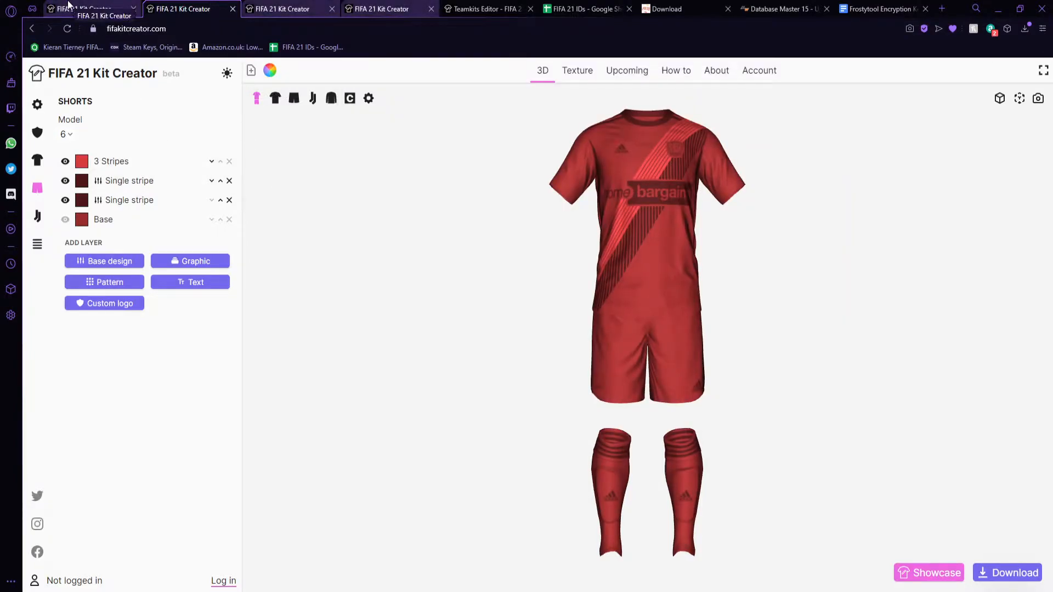
left_click(382, 6)
left_click(476, 5)
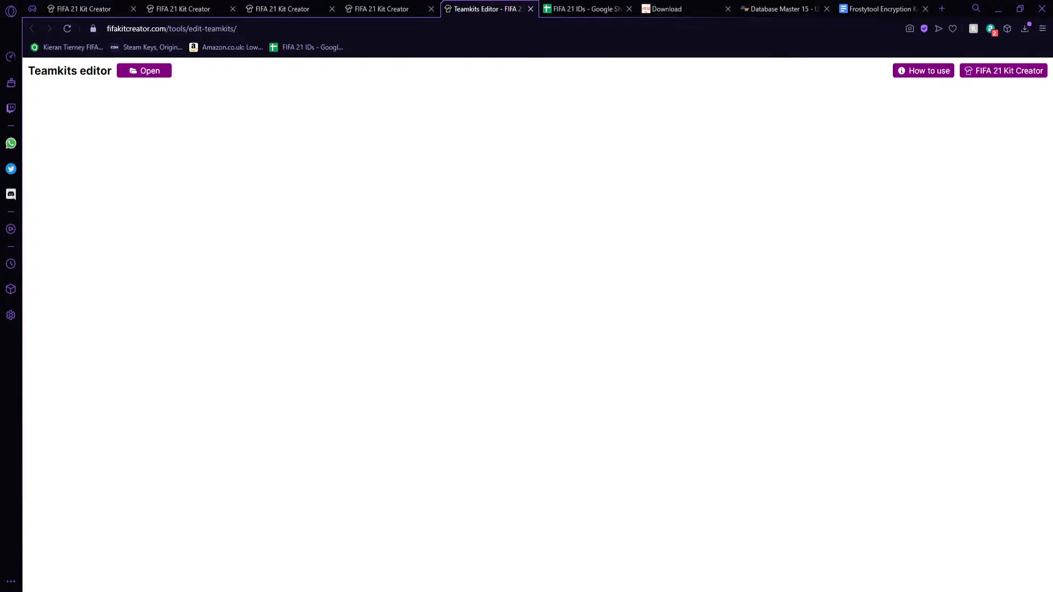
key("alt+Tab")
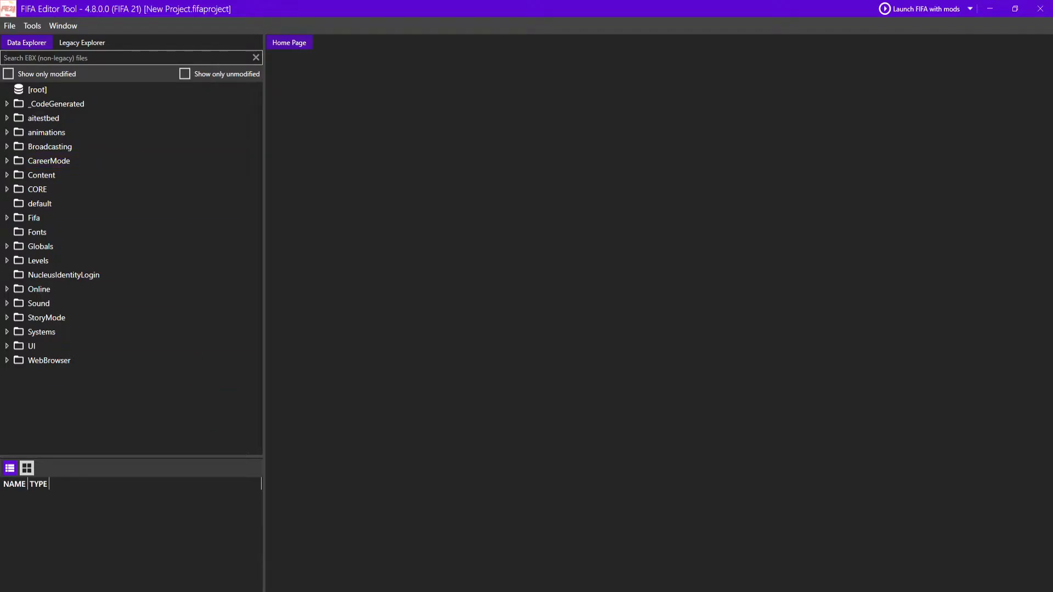
key("alt+Tab")
left_click(581, 8)
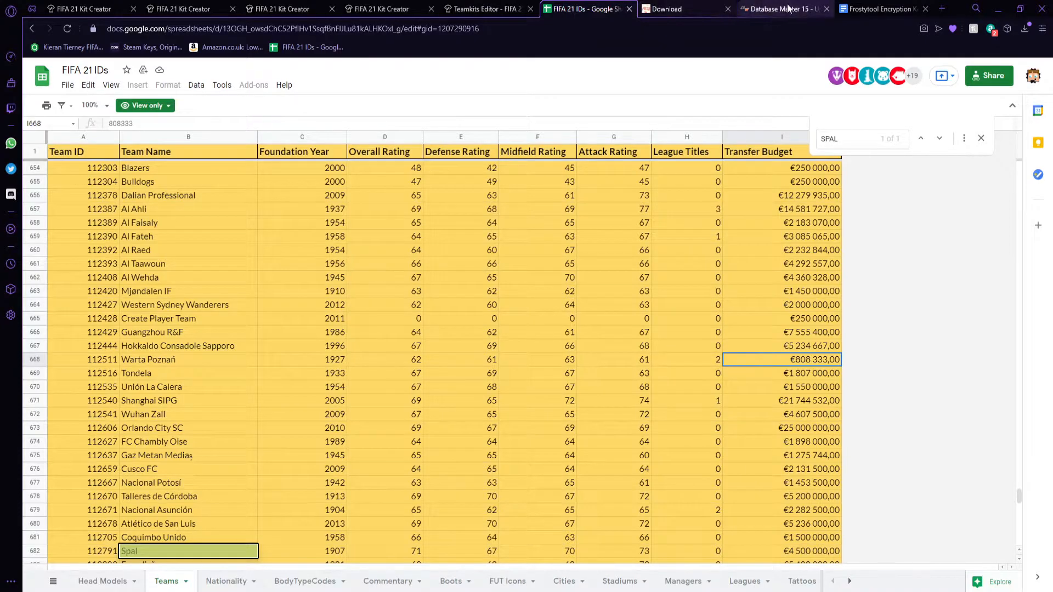
- Show the Frostytool Encryption Key document and highlight its entire text, then clear the selection
left_click(870, 6)
left_click_drag(377, 132, 442, 98)
key("ctrl+a")
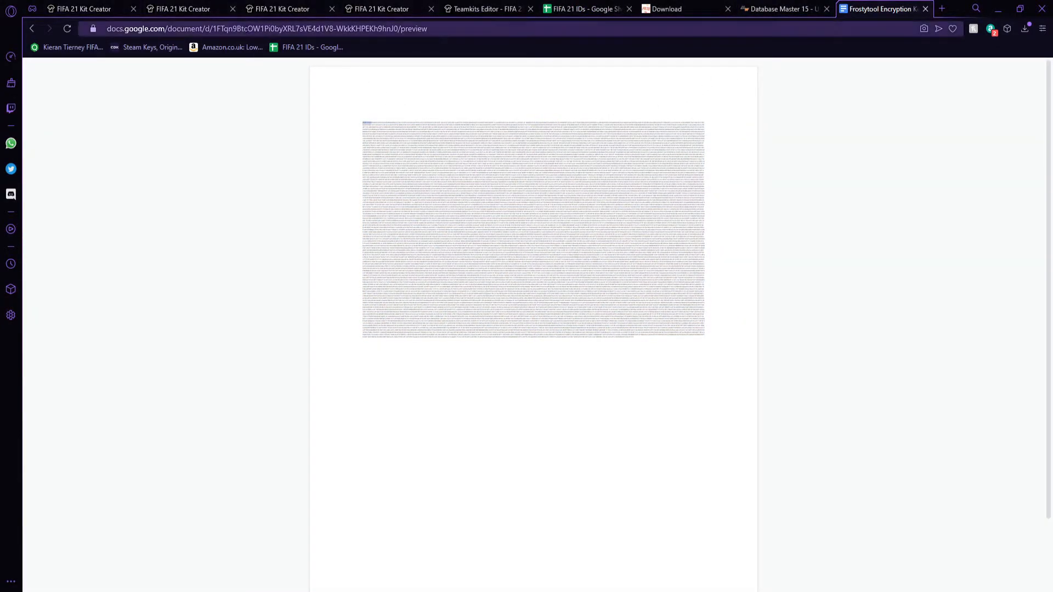
left_click(359, 126)
left_click_drag(352, 124, 477, 371)
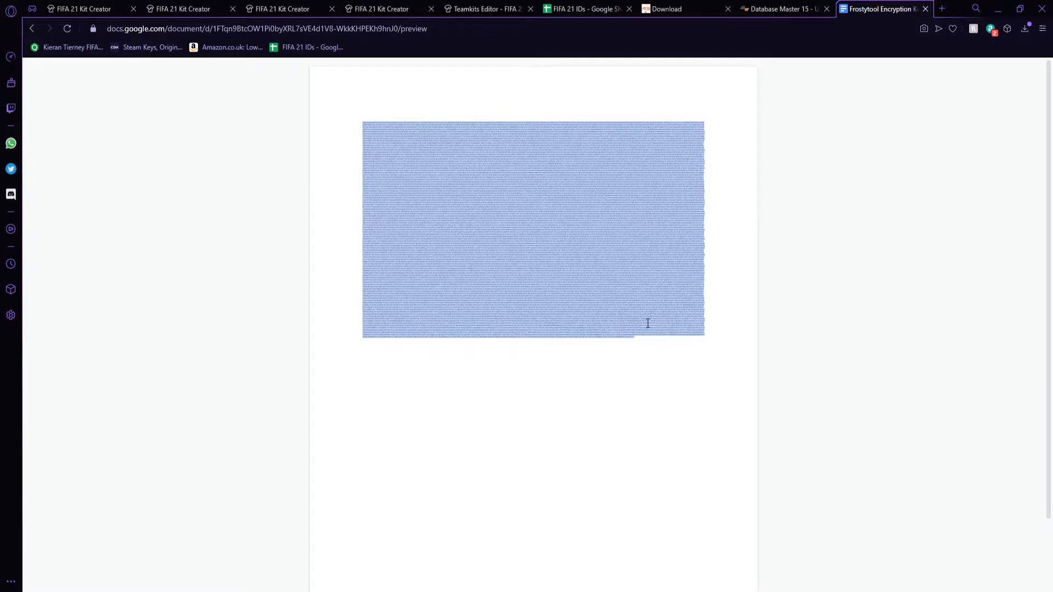
left_click(665, 454)
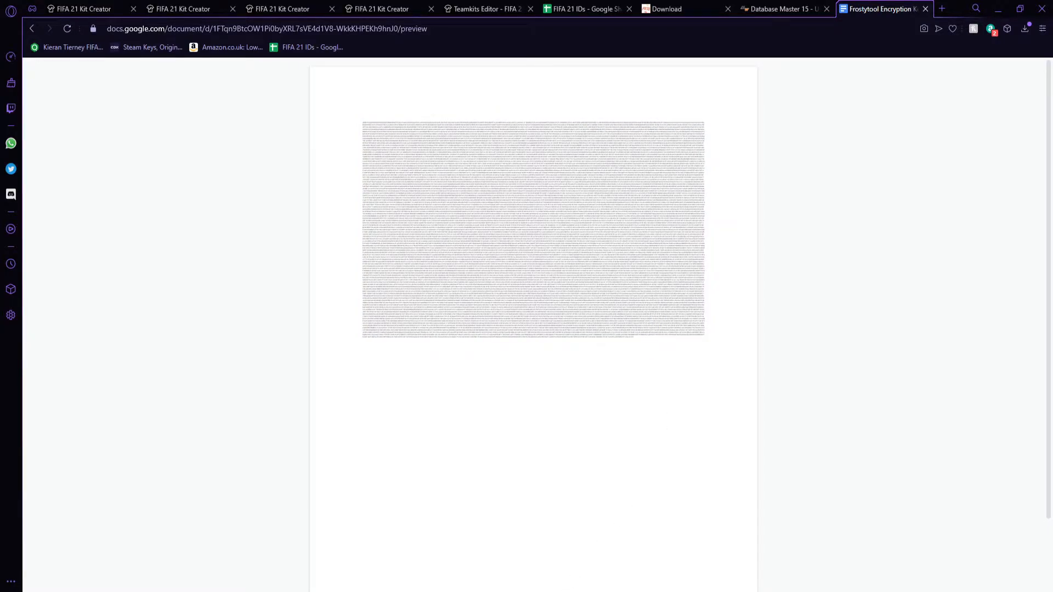
- Switch to FIFA Editor Tool, search the legacy files for fifa_ng and show the data/db folder
key("alt+Tab")
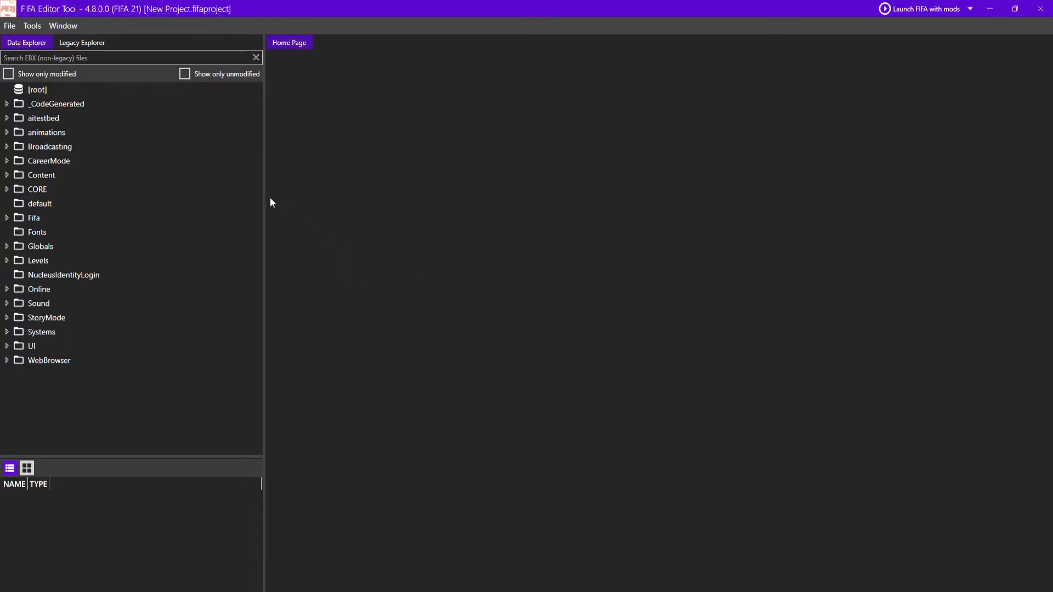
left_click(80, 45)
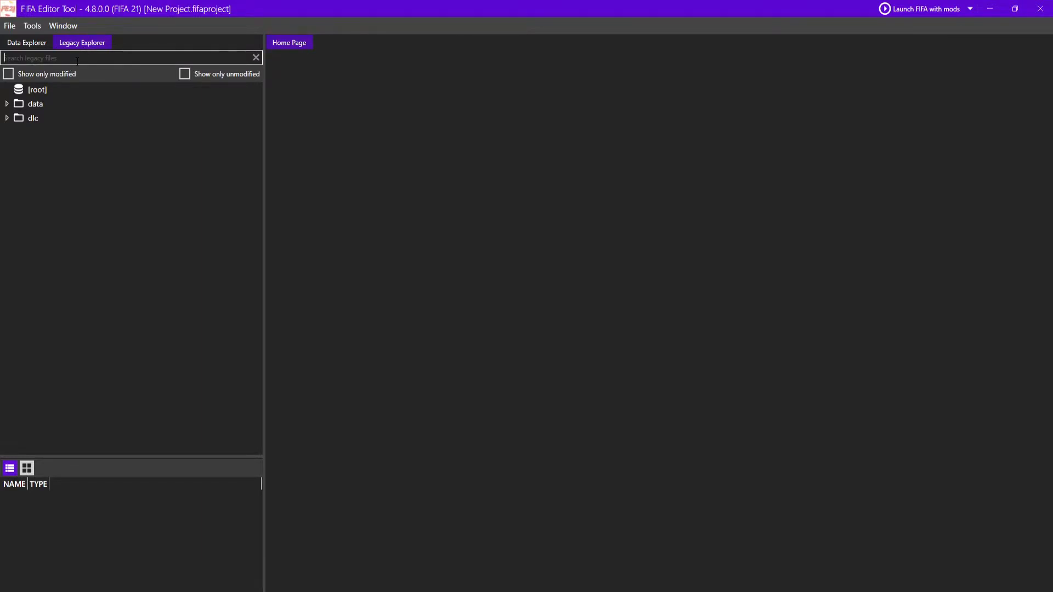
type("fifa_ng")
left_click(7, 103)
left_click(15, 118)
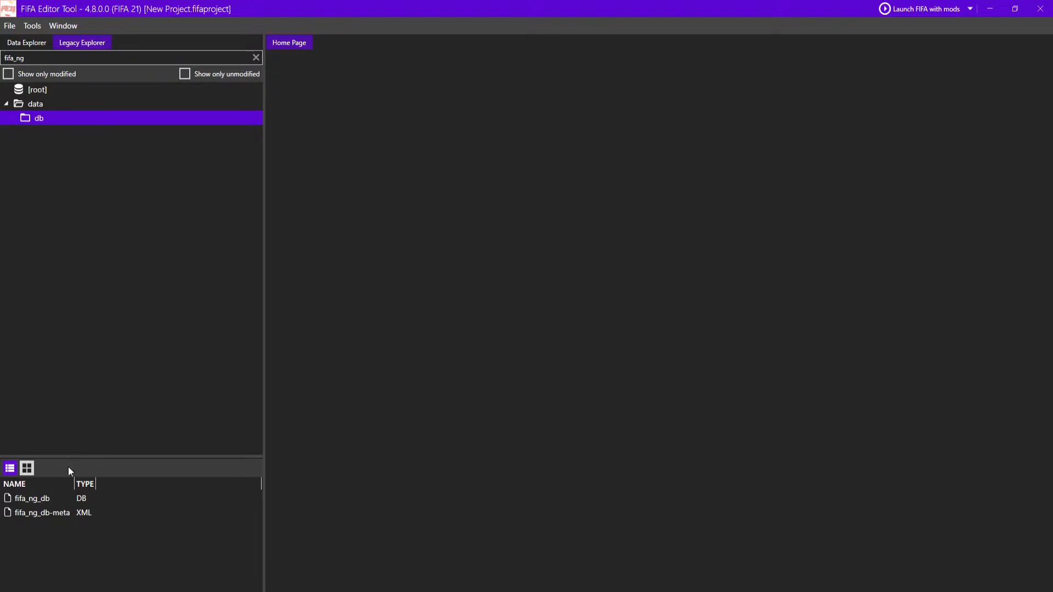
- Export fifa_ng_db as fifa_ng_db.DB into the Tutorial folder on Games-2 (F:)
left_click(50, 499)
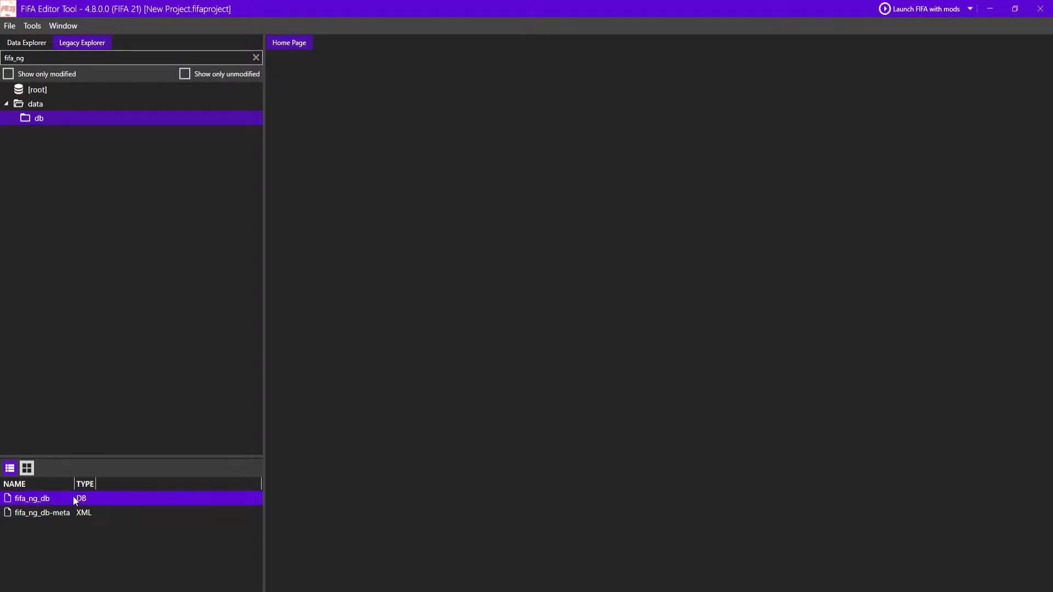
right_click(63, 493)
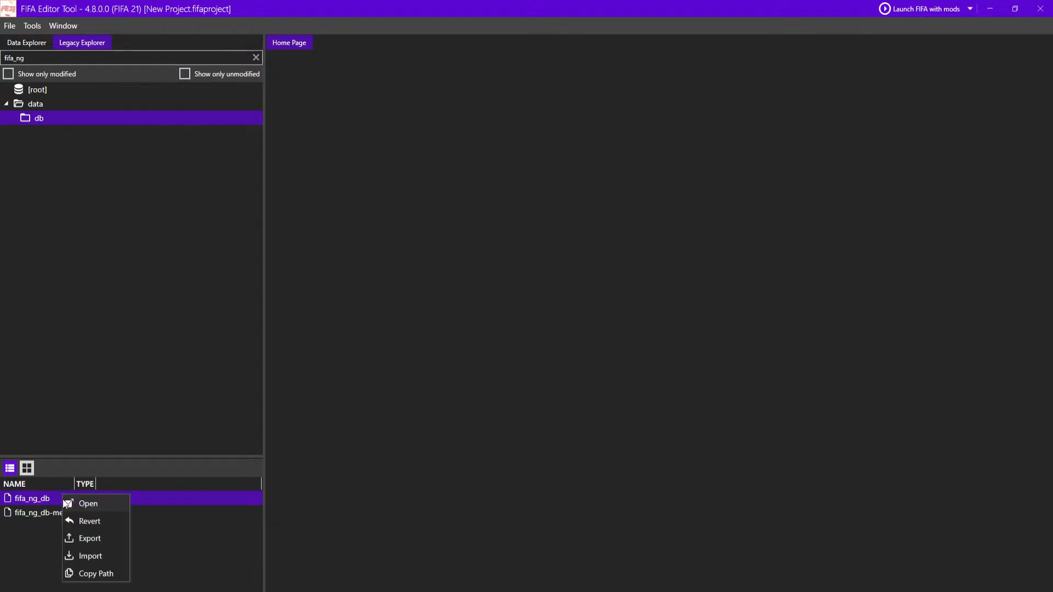
left_click(96, 540)
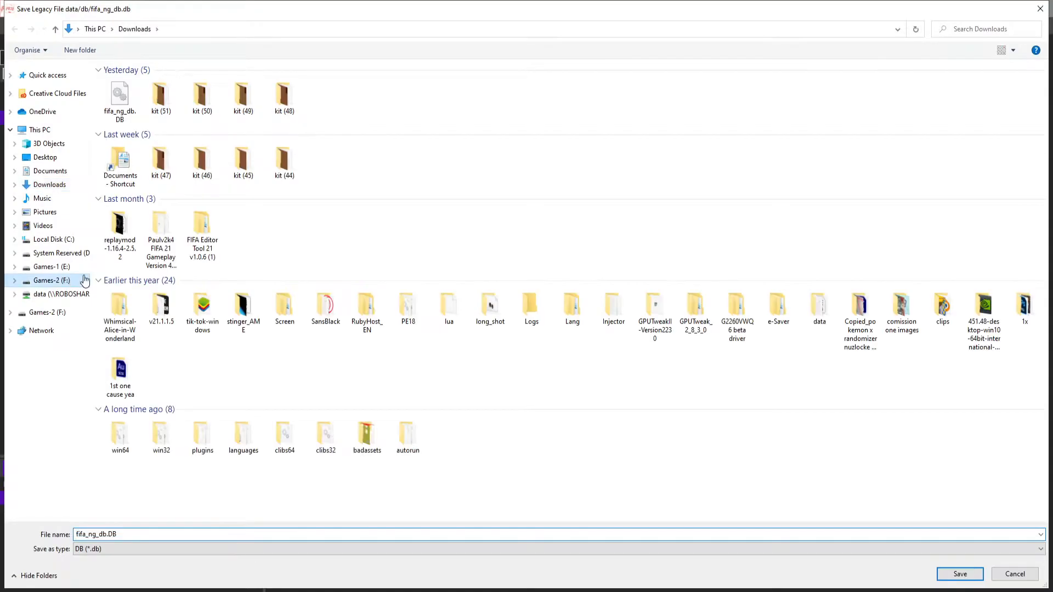
left_click(85, 281)
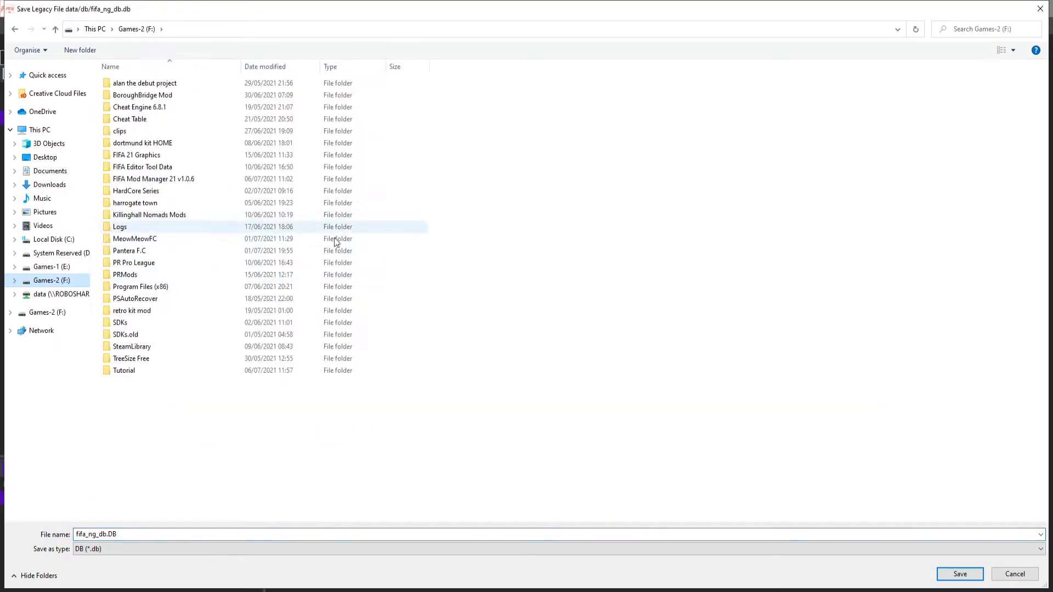
double_click(187, 370)
left_click(959, 573)
- Export fifa_ng_db-meta as fifa_ng_db-meta.XML into the Tutorial folder on Games-2 (F:)
left_click(134, 510)
right_click(135, 511)
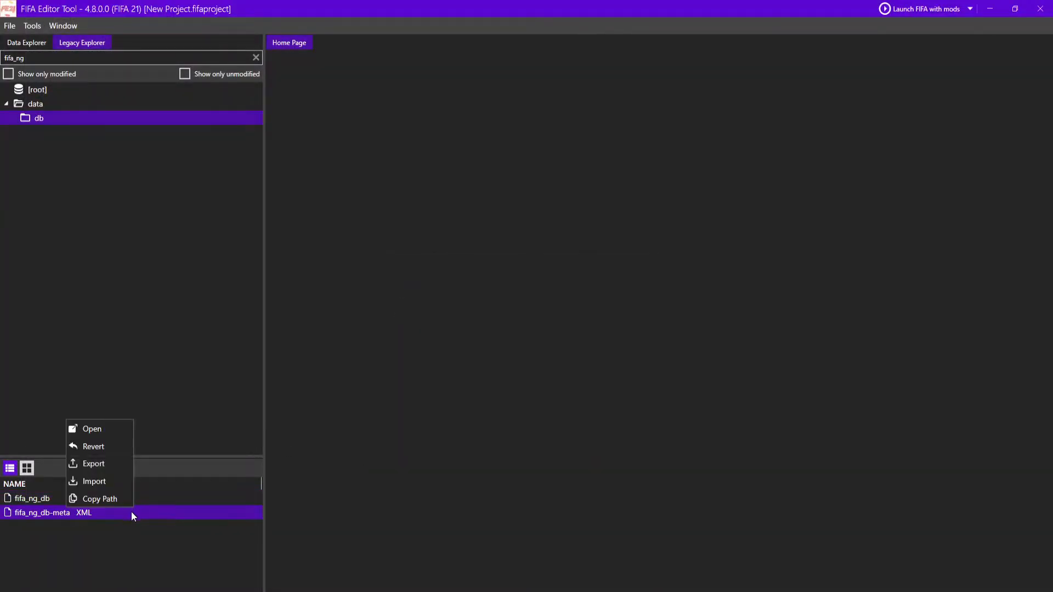
left_click(103, 465)
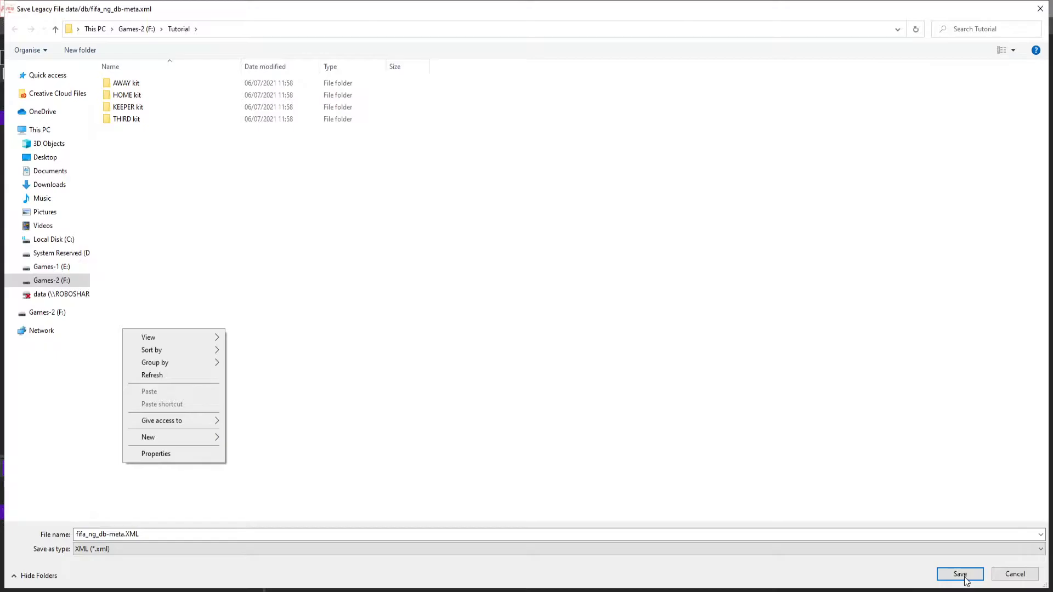
left_click(964, 577)
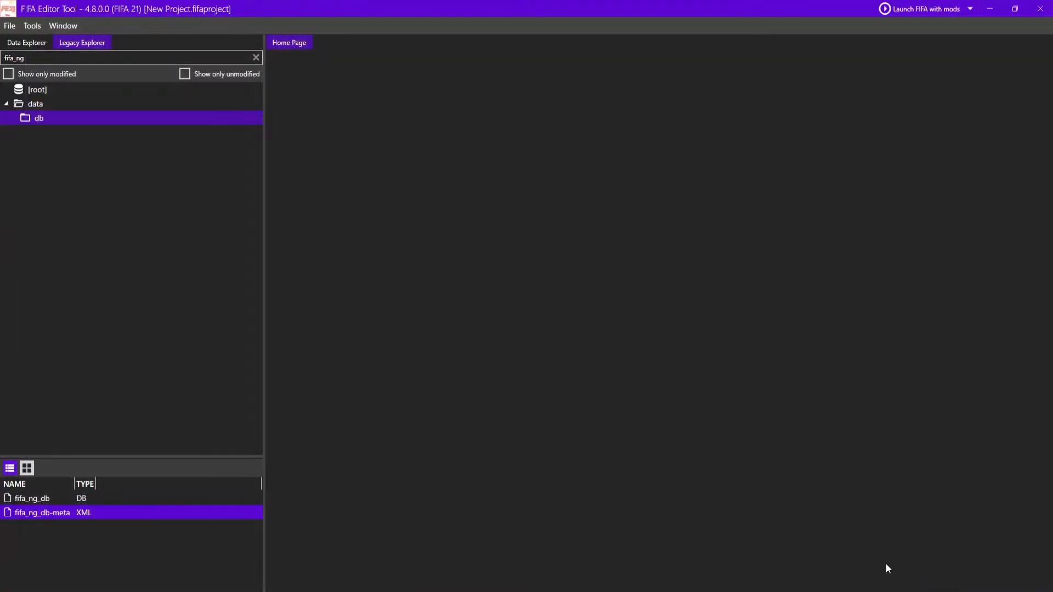
- Minimize the open windows to reach the desktop, launch DB Master and maximize its window
left_click(988, 12)
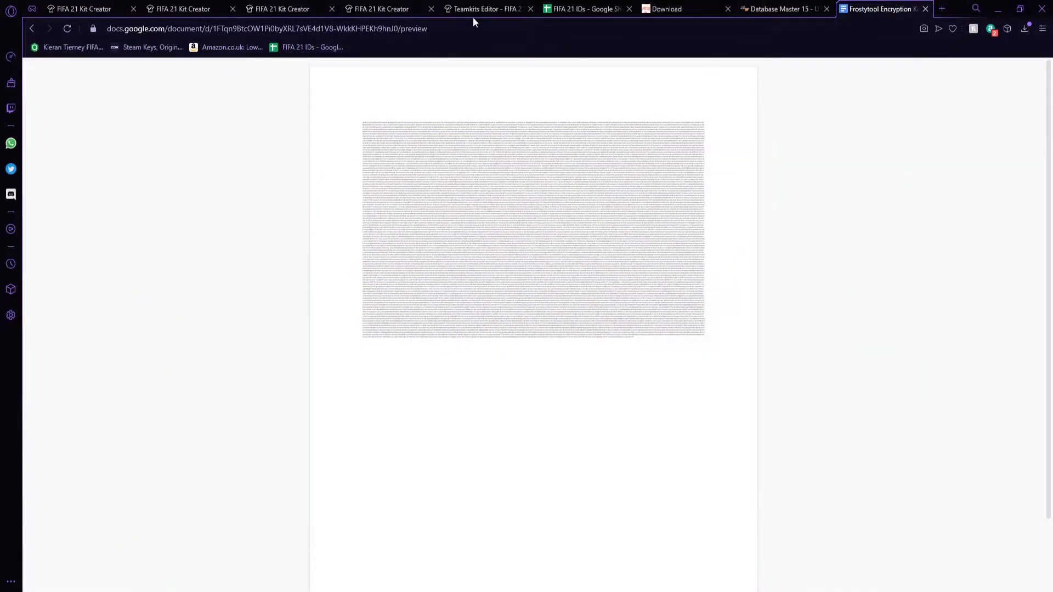
left_click(993, 10)
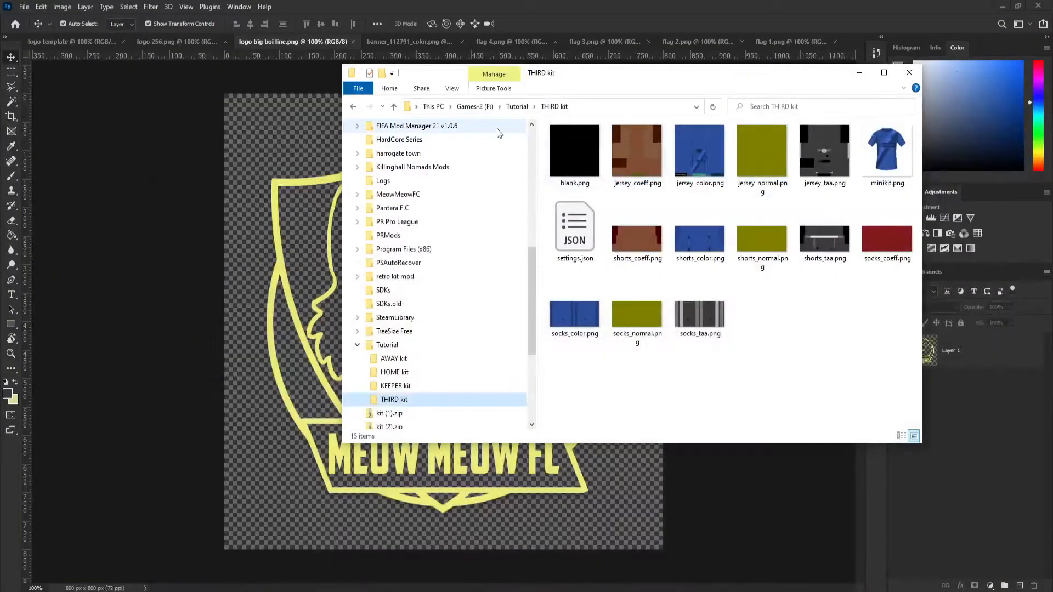
left_click(877, 70)
left_click(1003, 7)
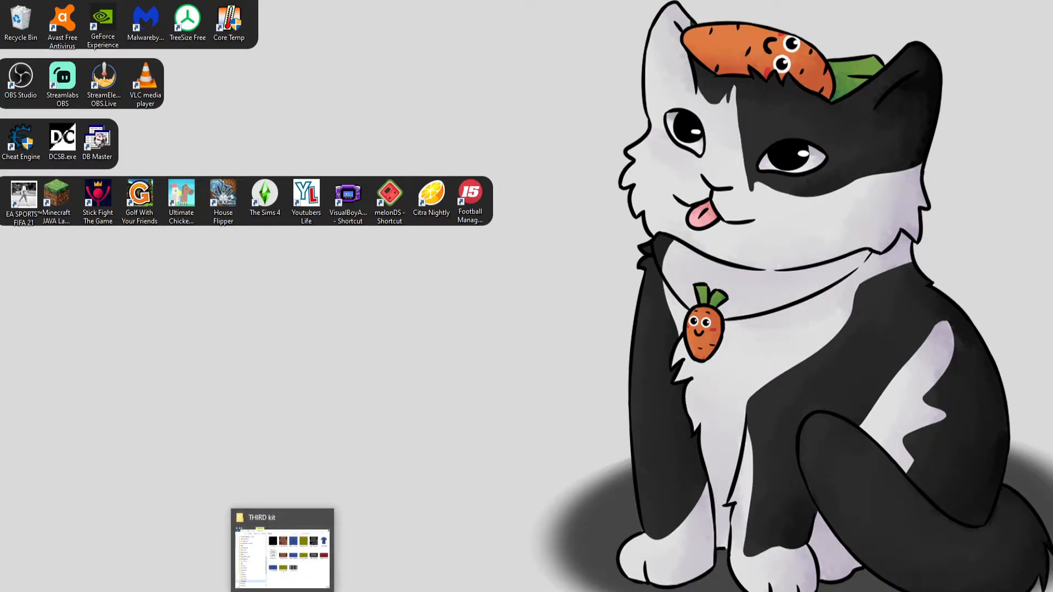
double_click(100, 141)
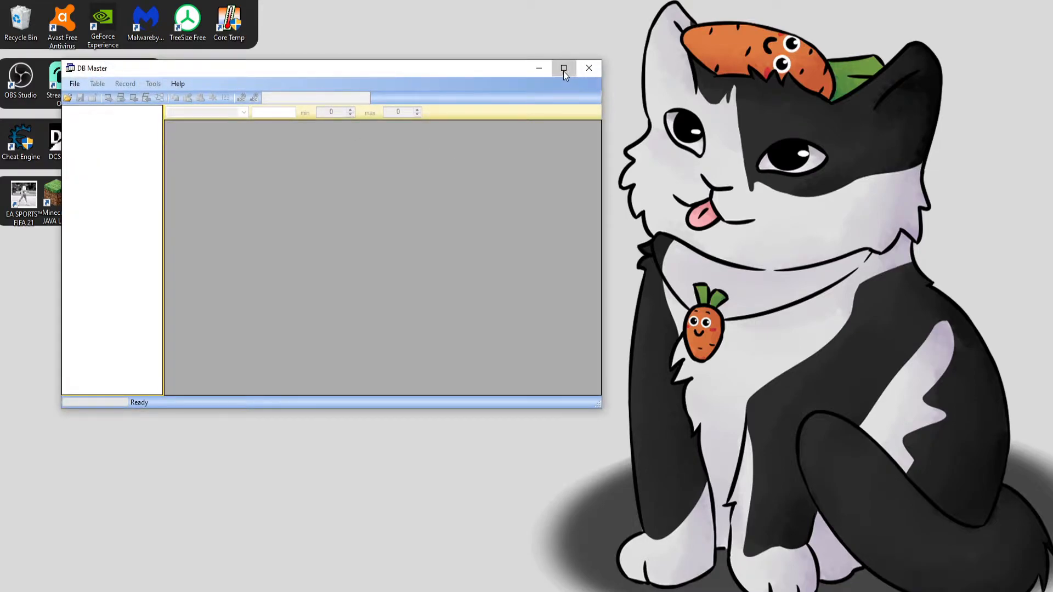
left_click(564, 70)
- Open the database using the fifa_ng_db-meta.XML descriptor and fifa_ng_db.DB from the Tutorial folder on Games-2 (F:)
left_click(11, 37)
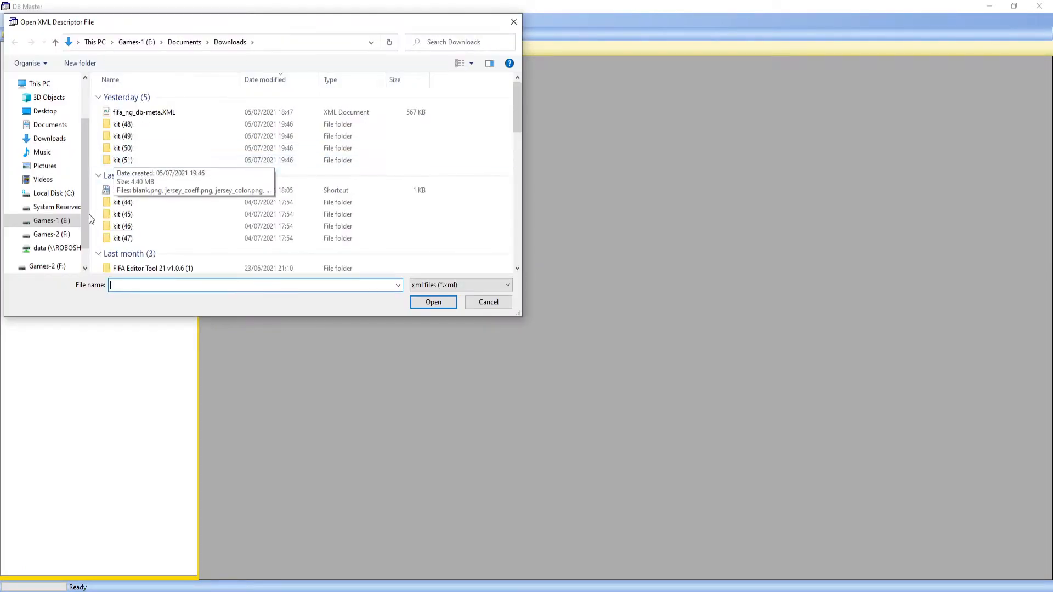
left_click(51, 234)
scroll(165, 252, "down", 3)
double_click(141, 270)
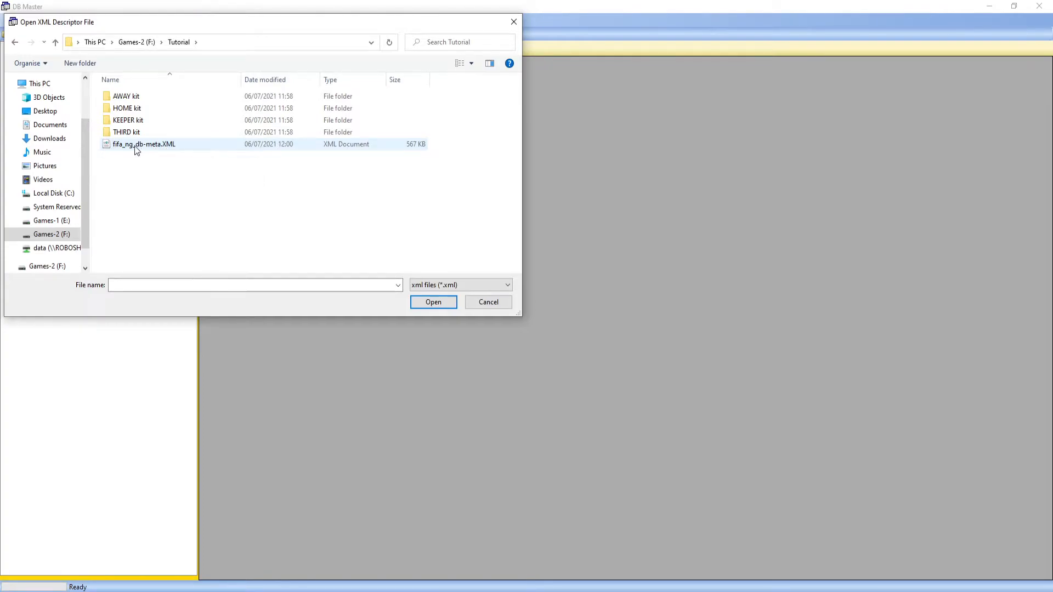
double_click(208, 146)
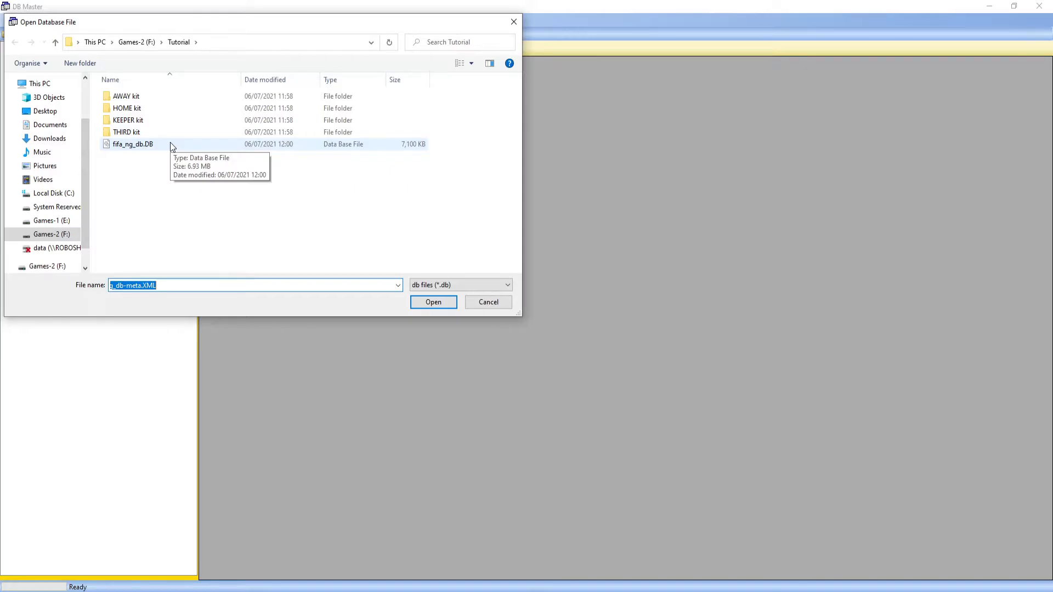
double_click(170, 145)
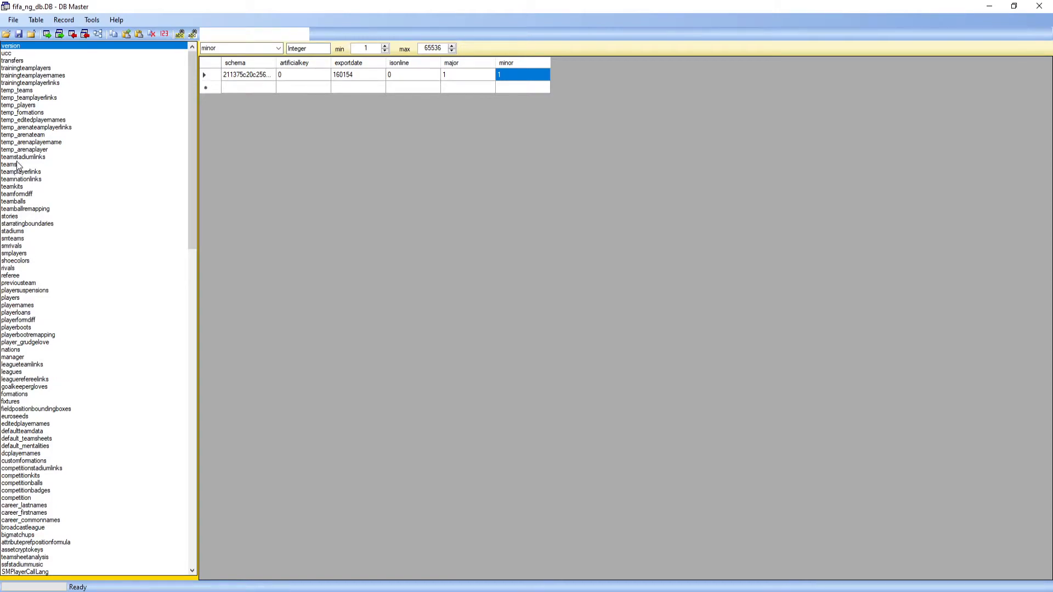
- Show the teamkits table and try to export it as a Text Unicode file
left_click(23, 187)
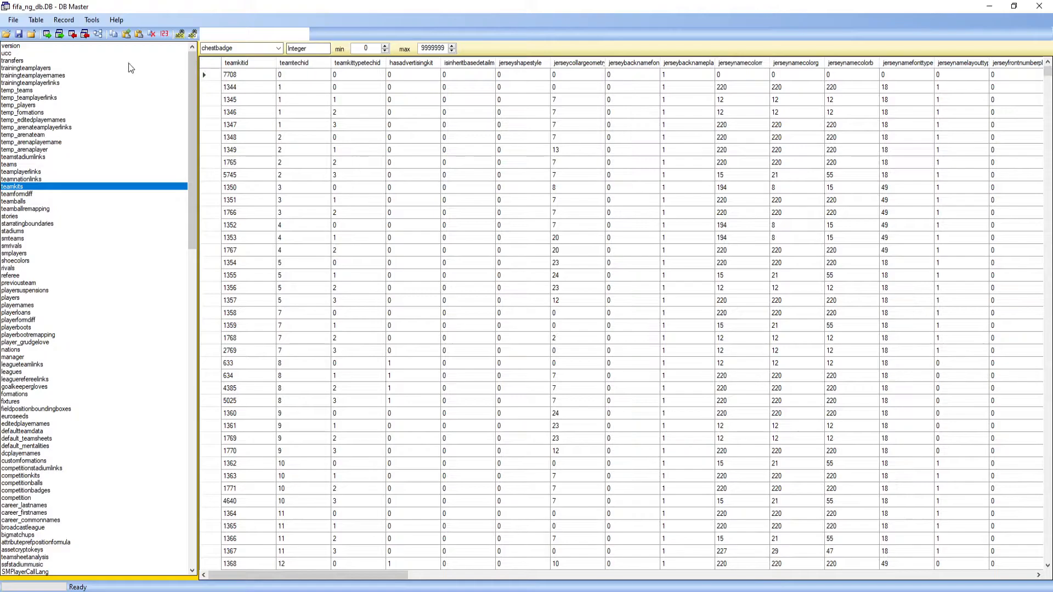
left_click(51, 37)
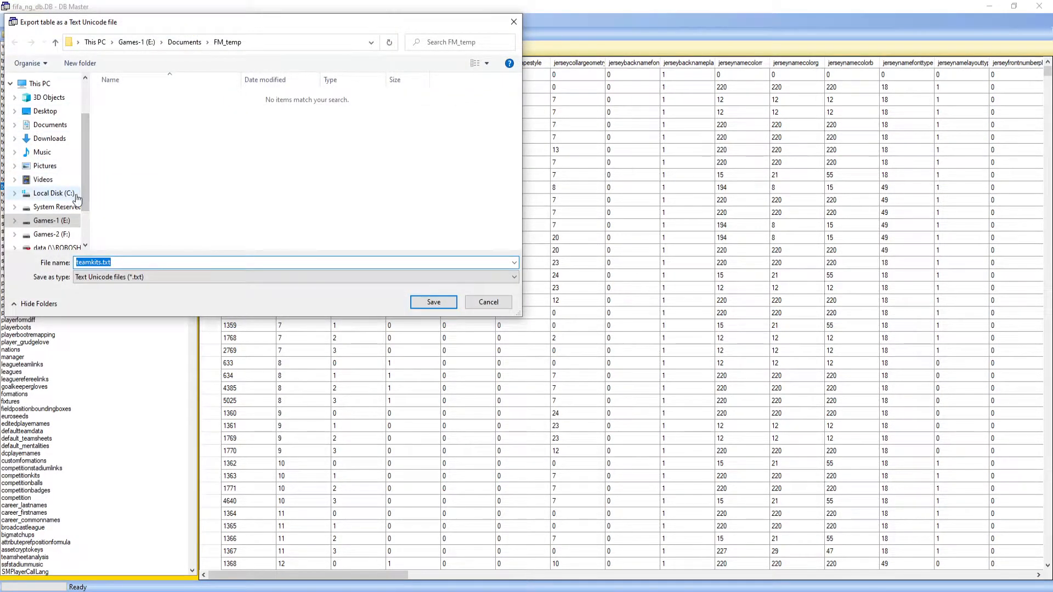
left_click(480, 304)
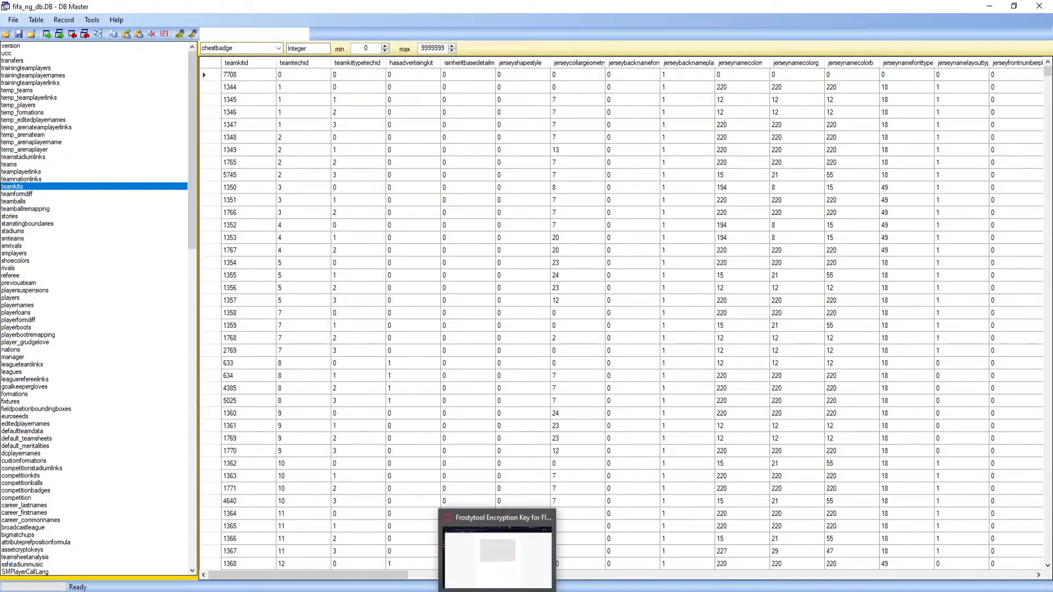
- Switch to the Teamkits Editor in the browser and open teamkits.txt from the Downloads folder
left_click(491, 565)
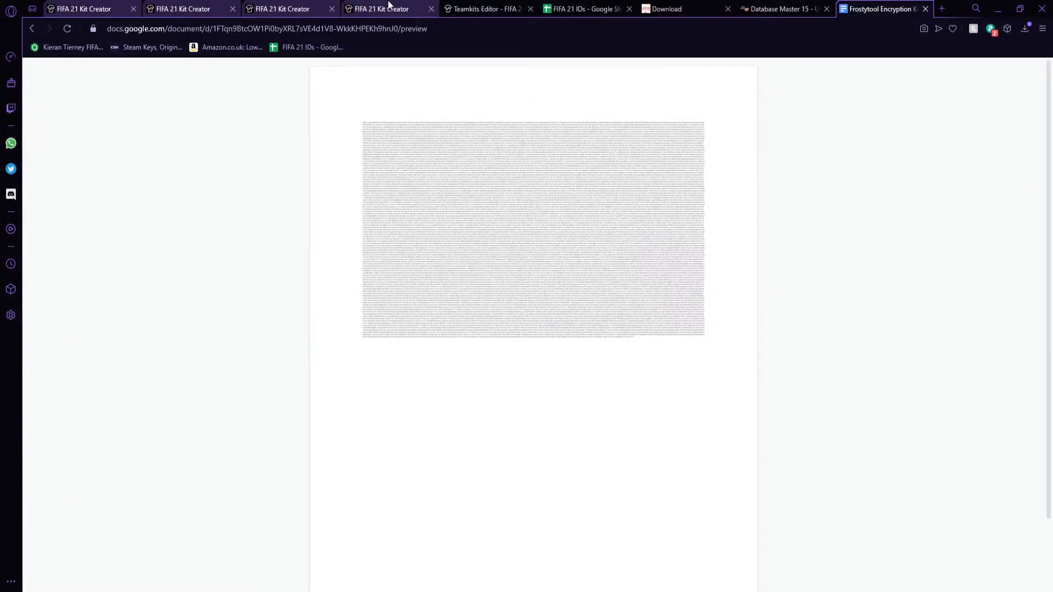
left_click(468, 9)
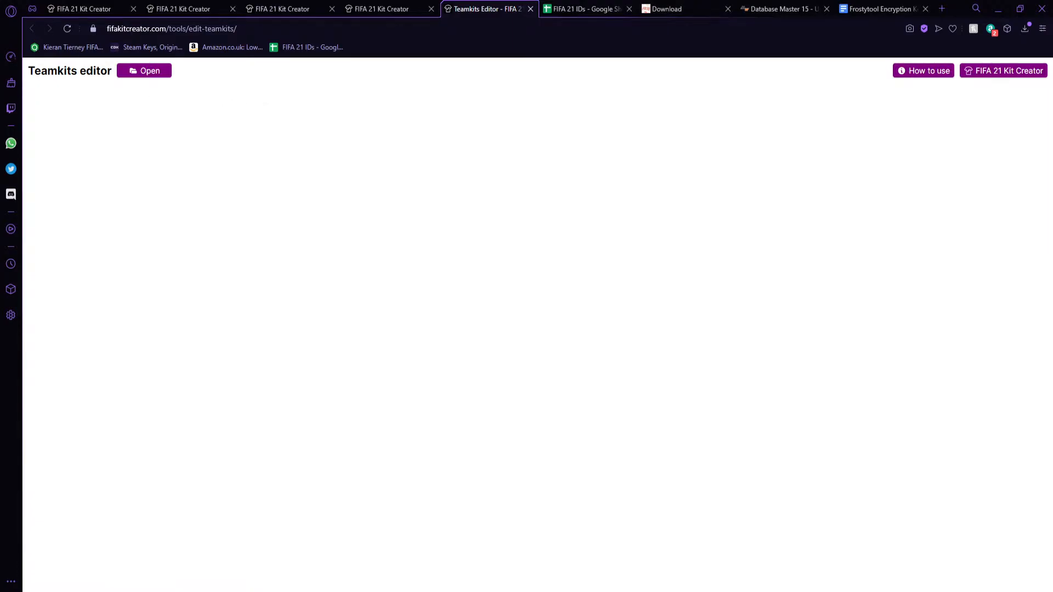
left_click(145, 71)
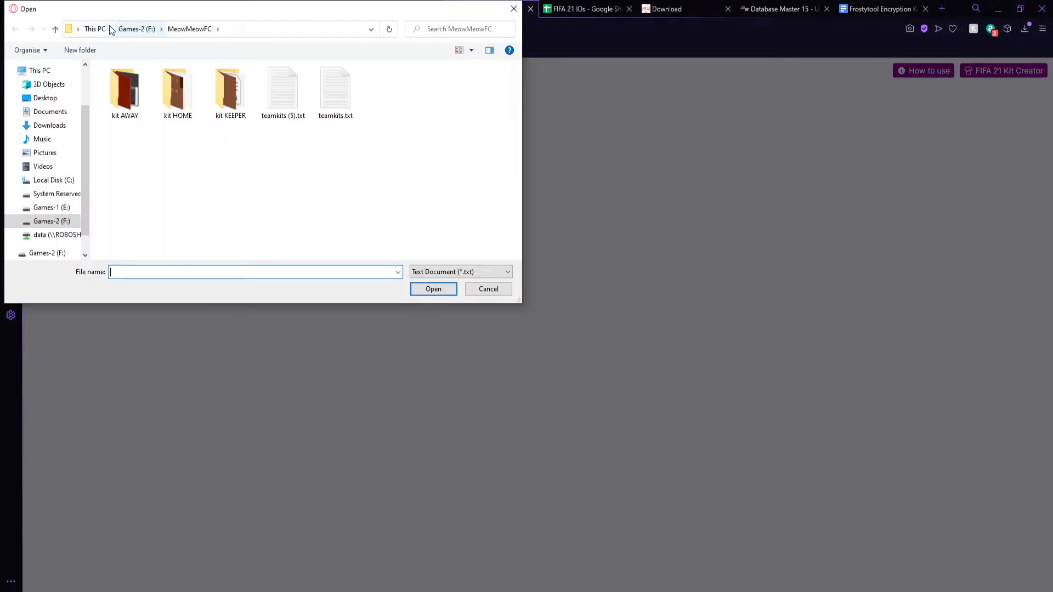
left_click(55, 126)
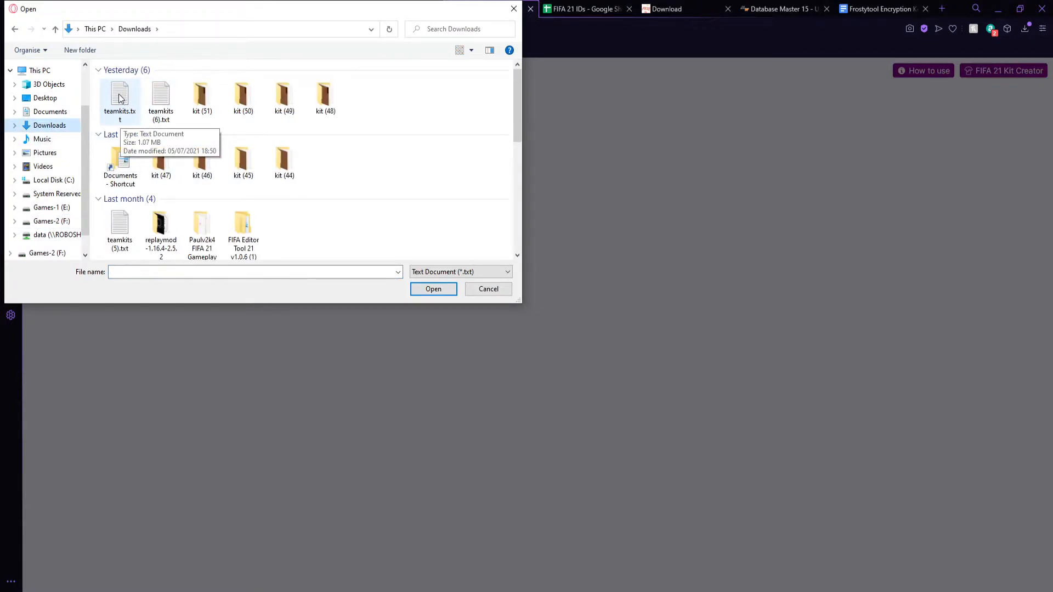
double_click(119, 95)
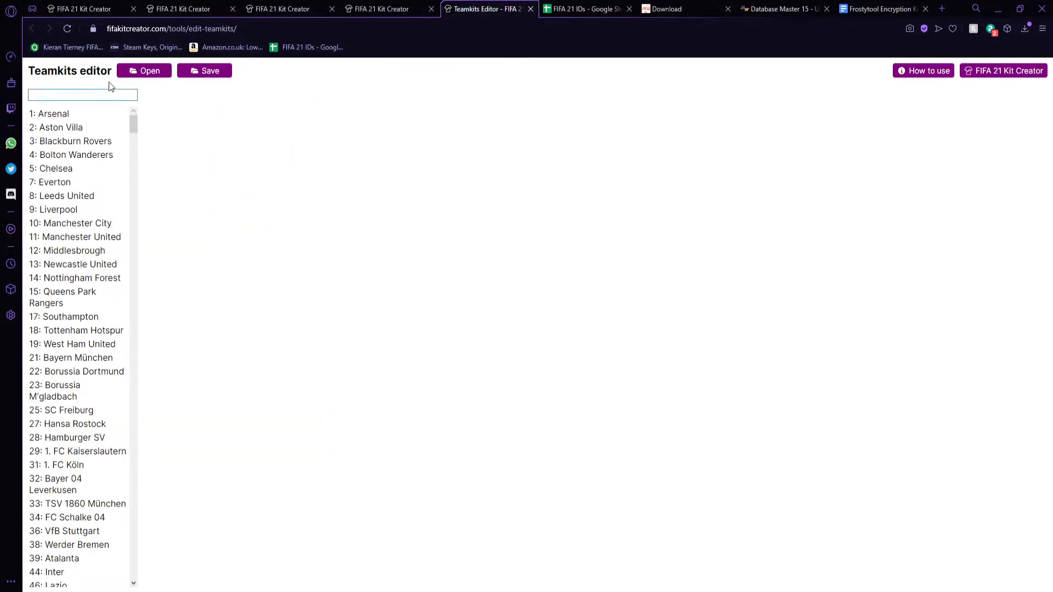
- Search the team list for SPAL and open the Home kit settings of team Spal
left_click_drag(134, 126, 133, 86)
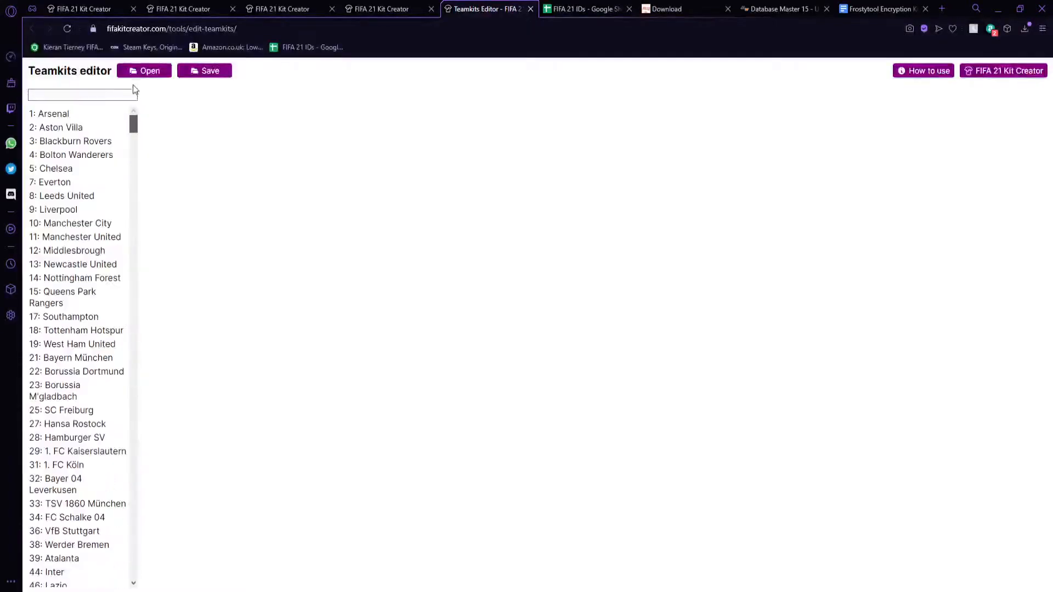
left_click(82, 94)
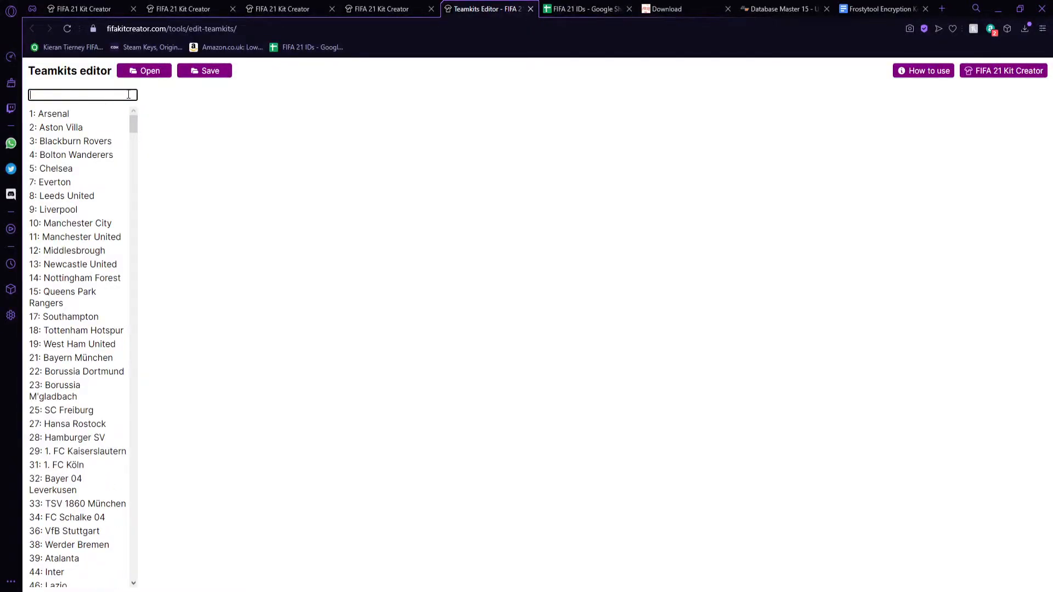
type("SPLA")
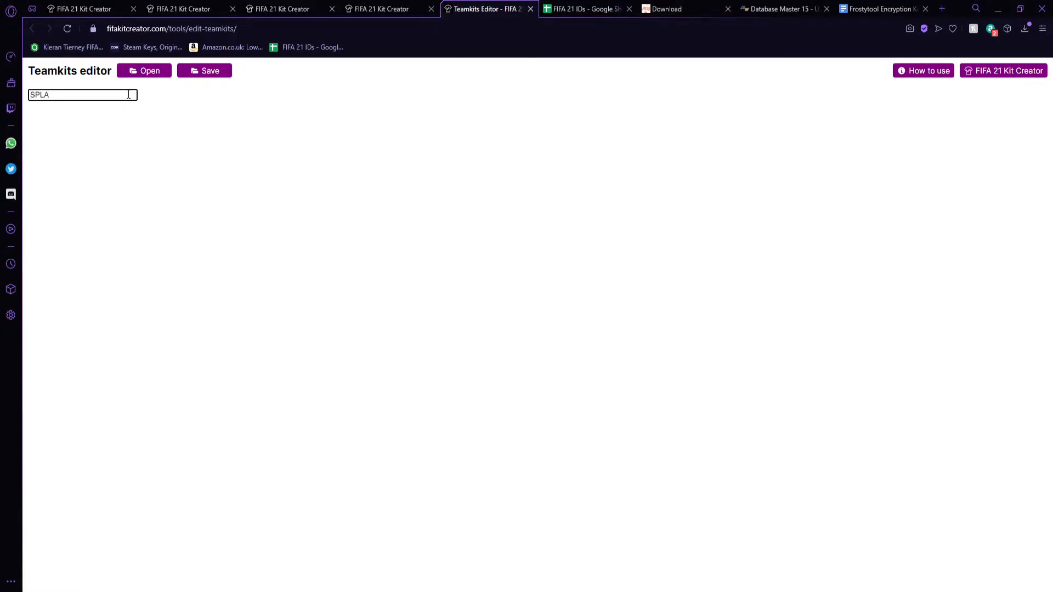
key("BackSpace")
key("BackSpace")
type("AL")
left_click(67, 115)
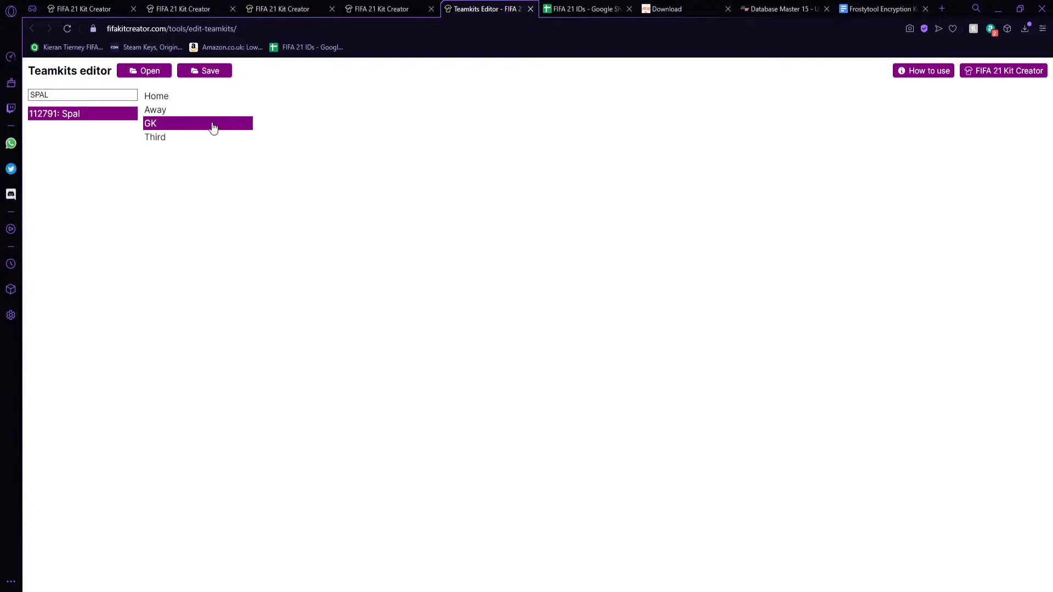
left_click(193, 99)
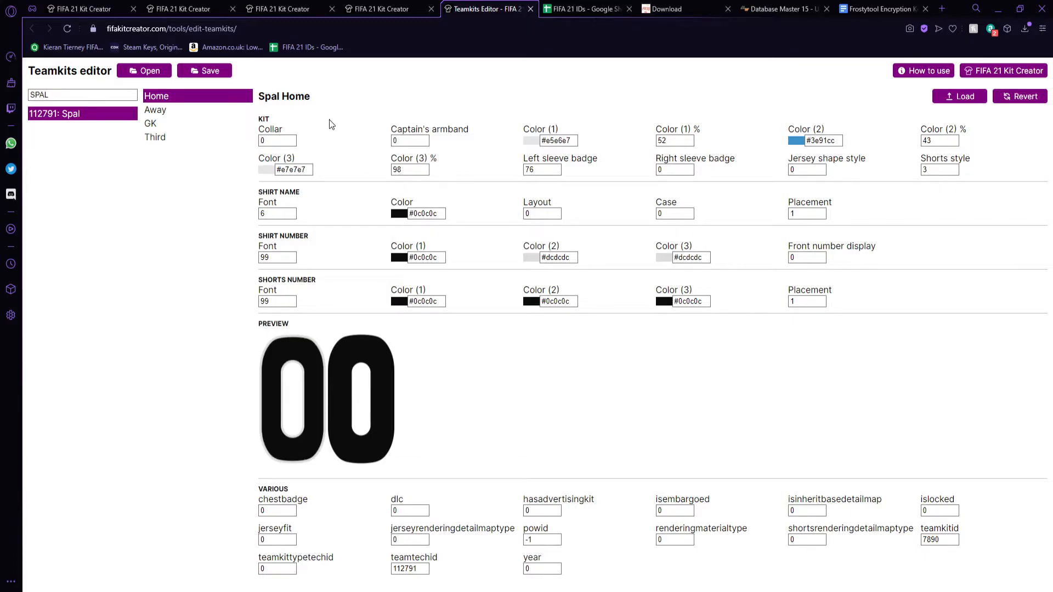
- Copy the hex colour #514f1a of the shorts' upper Single stripe layer from the yellow kit in FIFA 21 Kit Creator
left_click(90, 5)
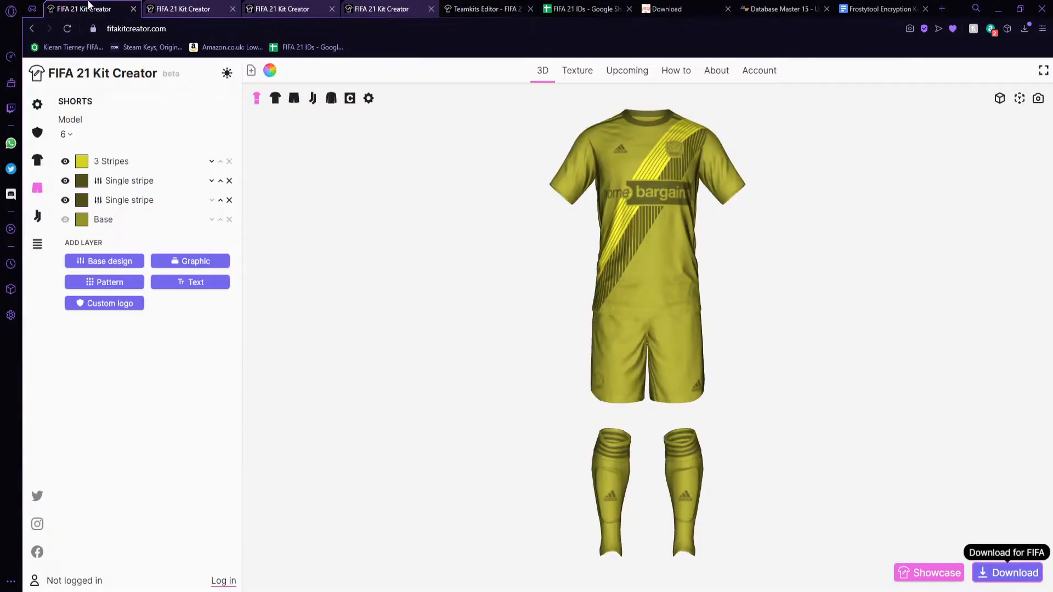
left_click_drag(430, 101, 629, 248)
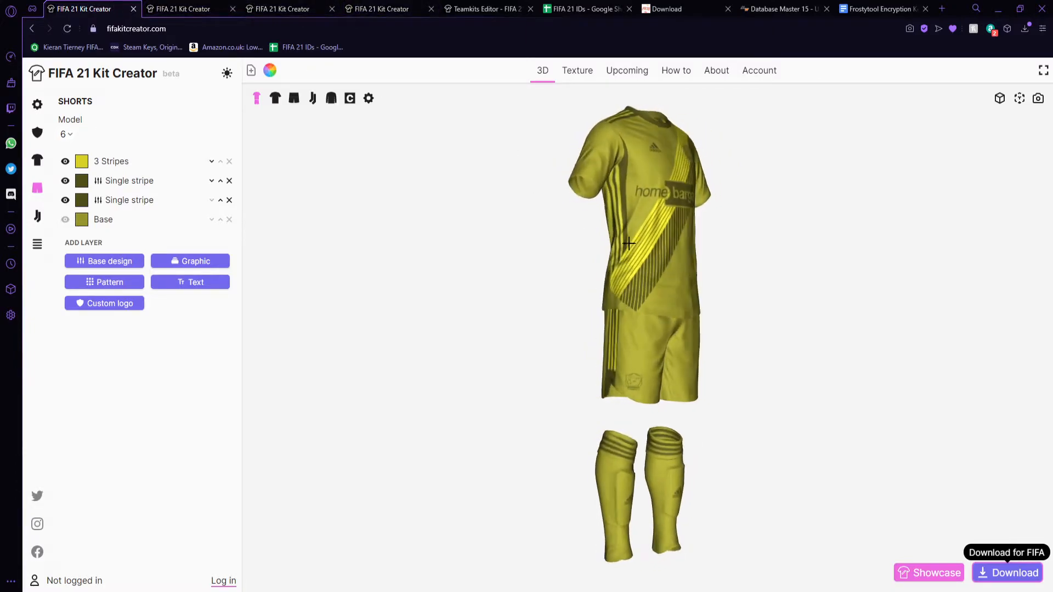
left_click(81, 181)
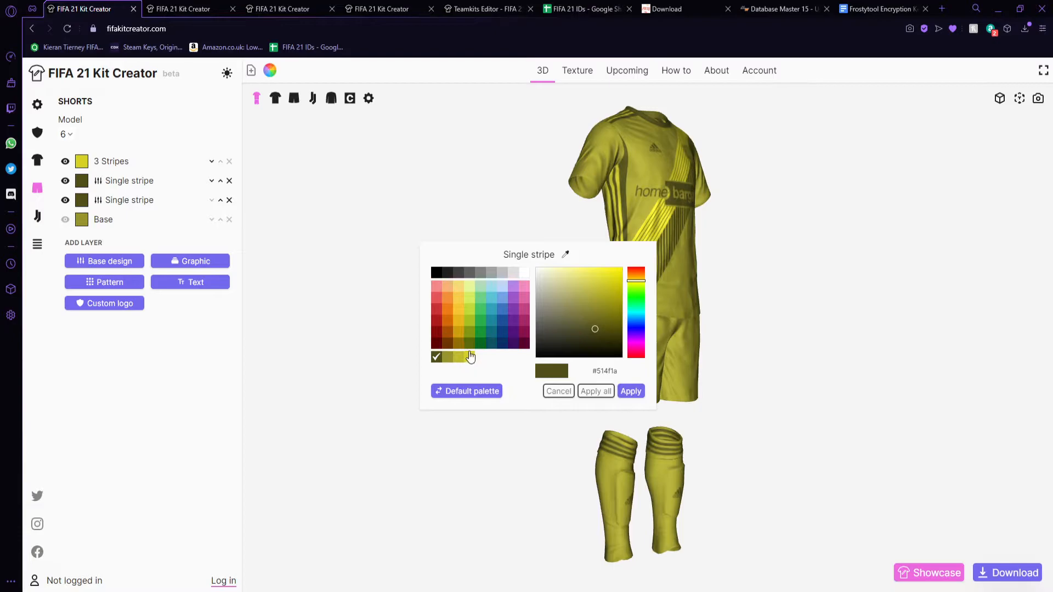
left_click(623, 374)
key("ctrl+c")
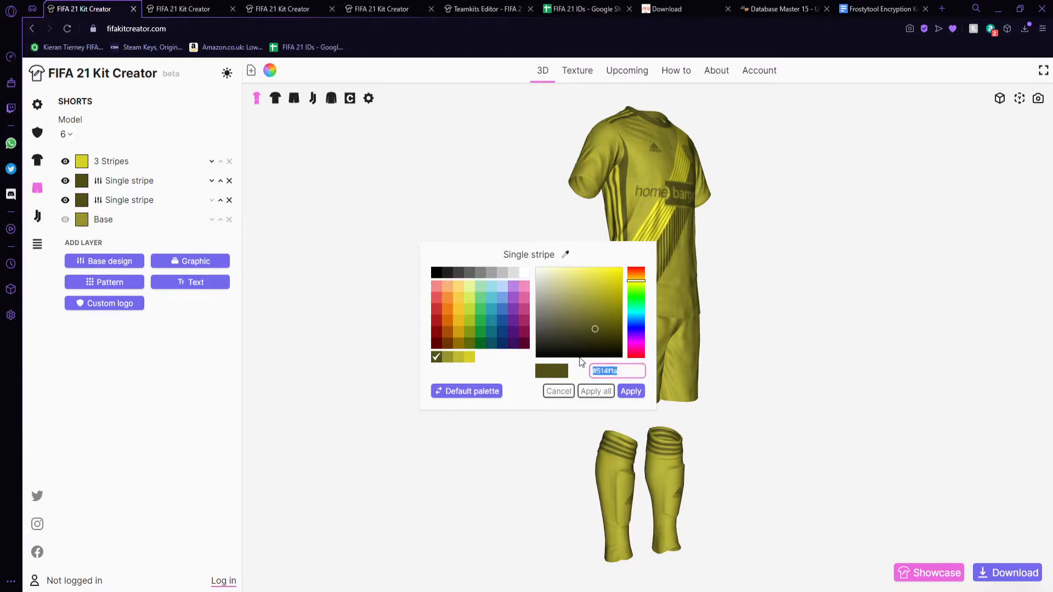
- In the Teamkits Editor, set Spal Home's shirt name colour, shirt number Color (1) and shorts number Color (1) to #514f1a
left_click(481, 8)
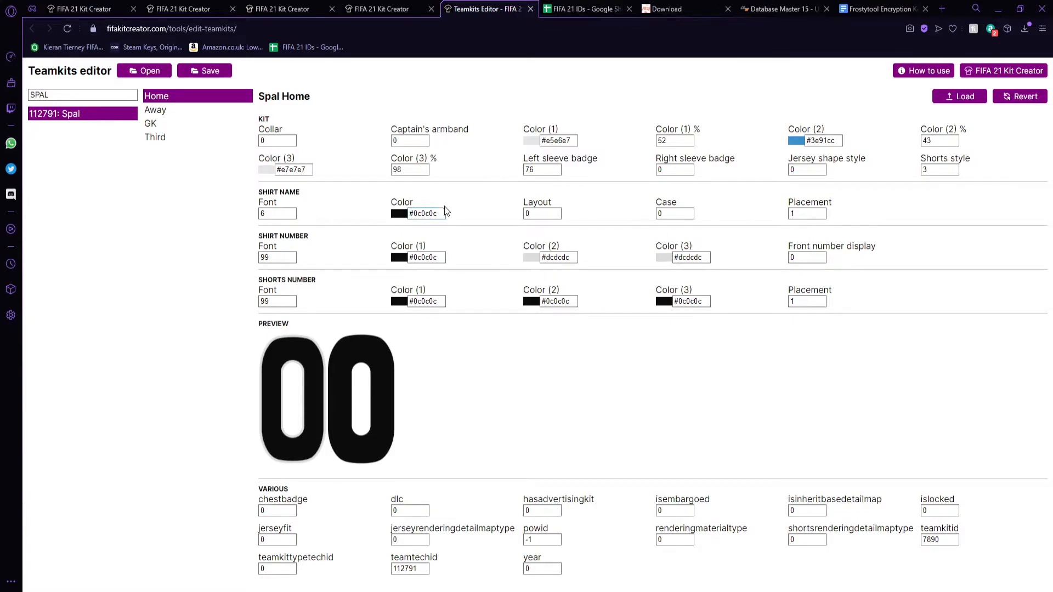
left_click_drag(443, 214, 380, 221)
key("ctrl+v")
left_click(439, 257)
key("ctrl+a")
key("ctrl+v")
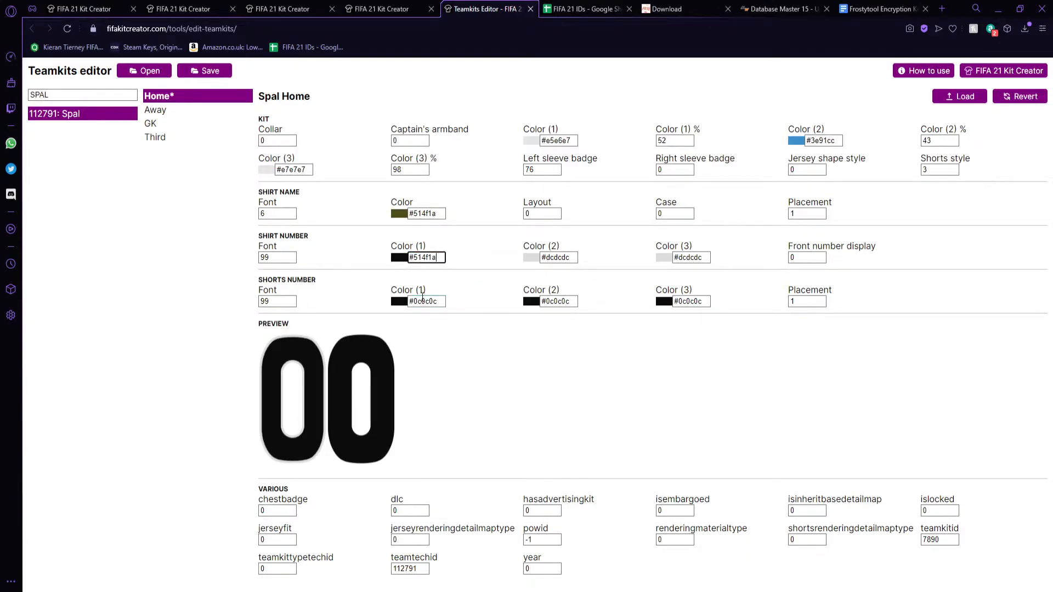
left_click_drag(443, 301, 369, 316)
key("ctrl+v")
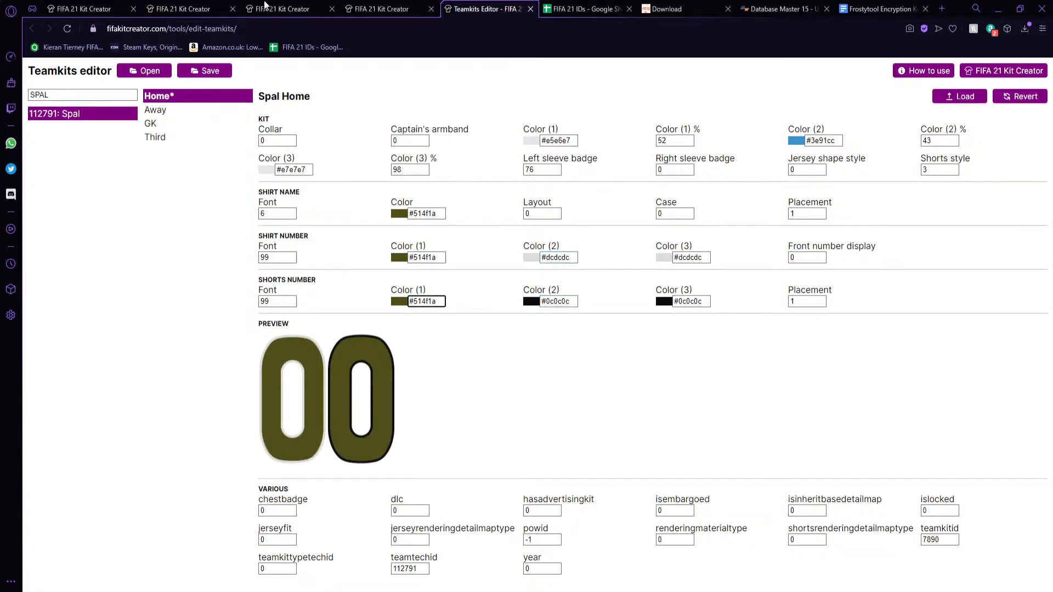
- Return to the yellow kit in FIFA 21 Kit Creator and copy the bright yellow palette colour code #d9d127
left_click(82, 9)
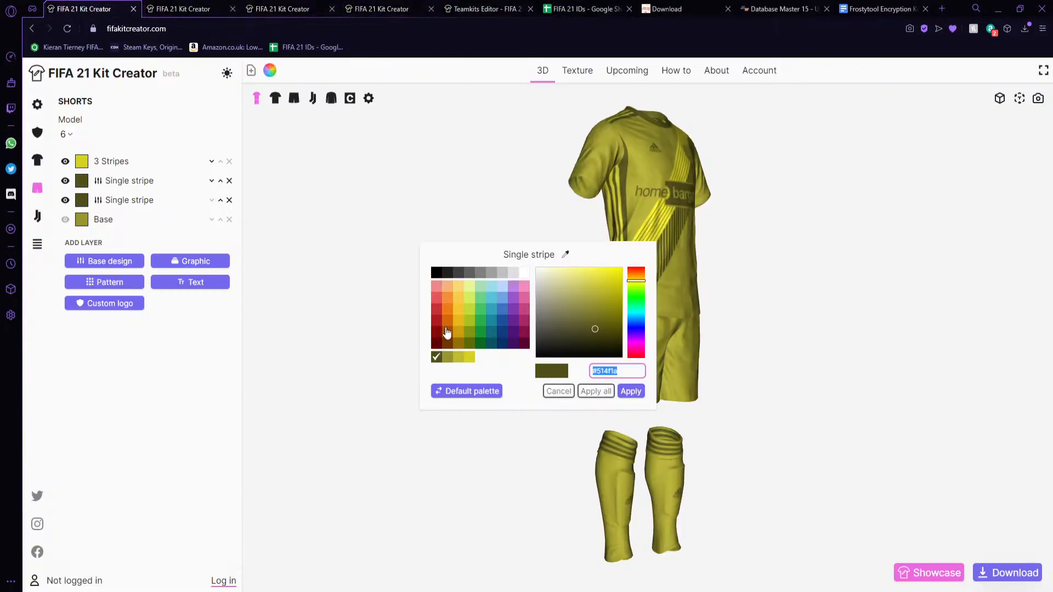
left_click(458, 358)
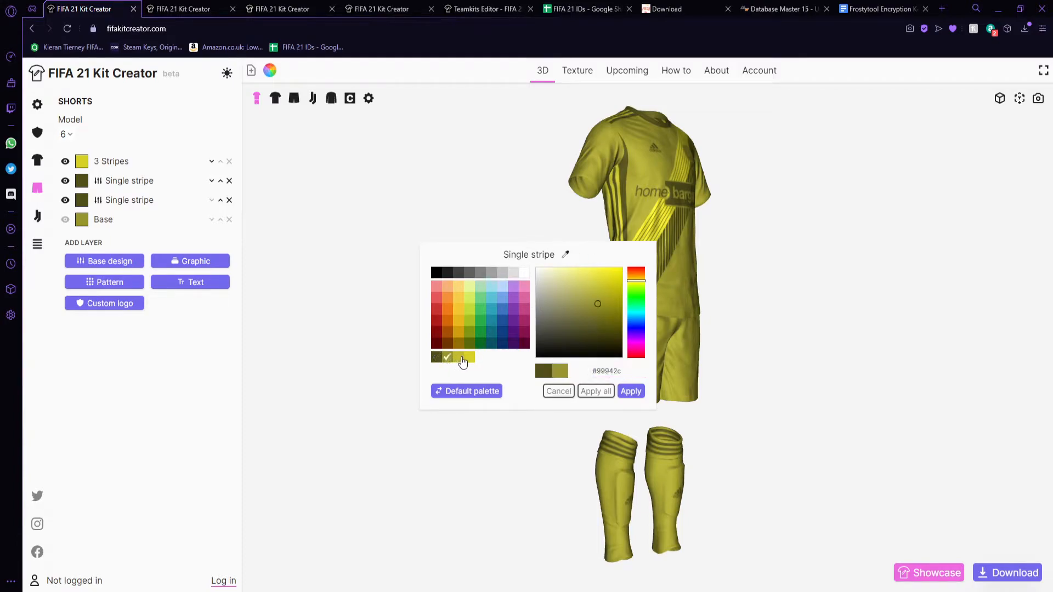
left_click(469, 357)
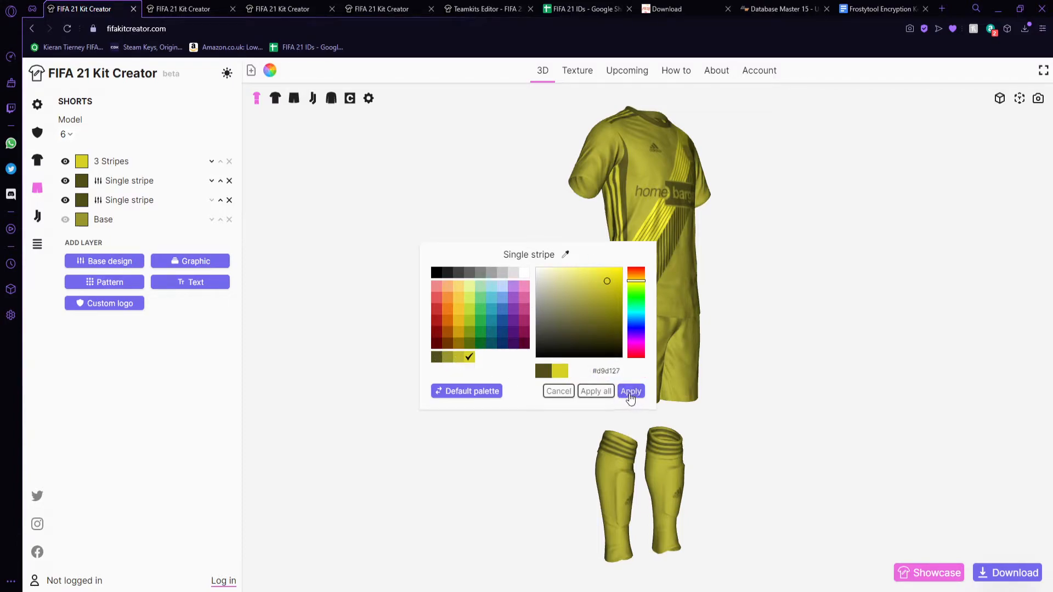
left_click(622, 372)
key("ctrl+c")
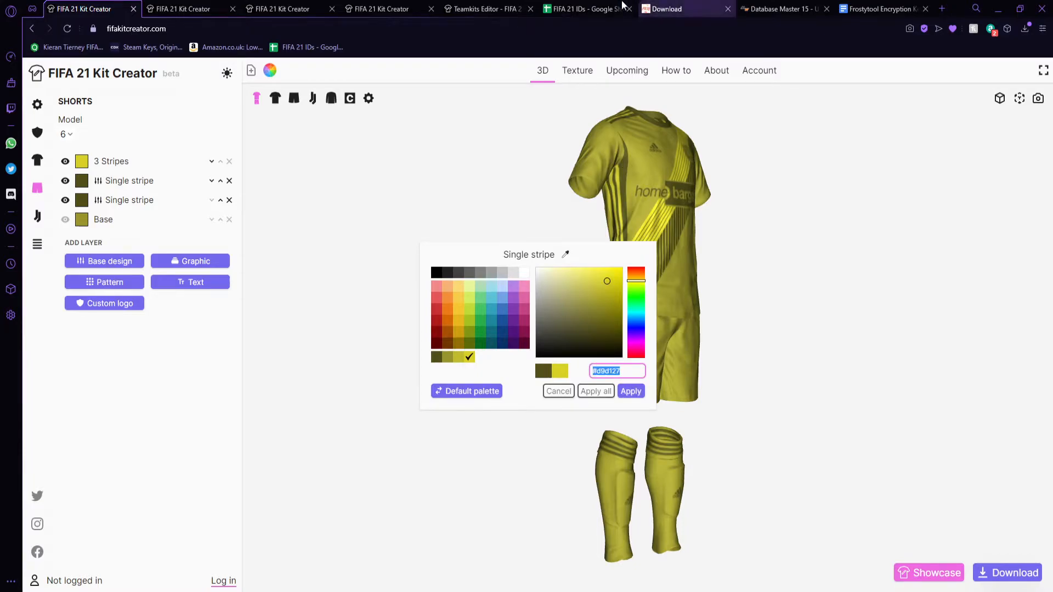
- In the Teamkits Editor, set Color (2) and Color (3) of Spal Home's shirt number and shorts number to #d9d127
left_click(528, 7)
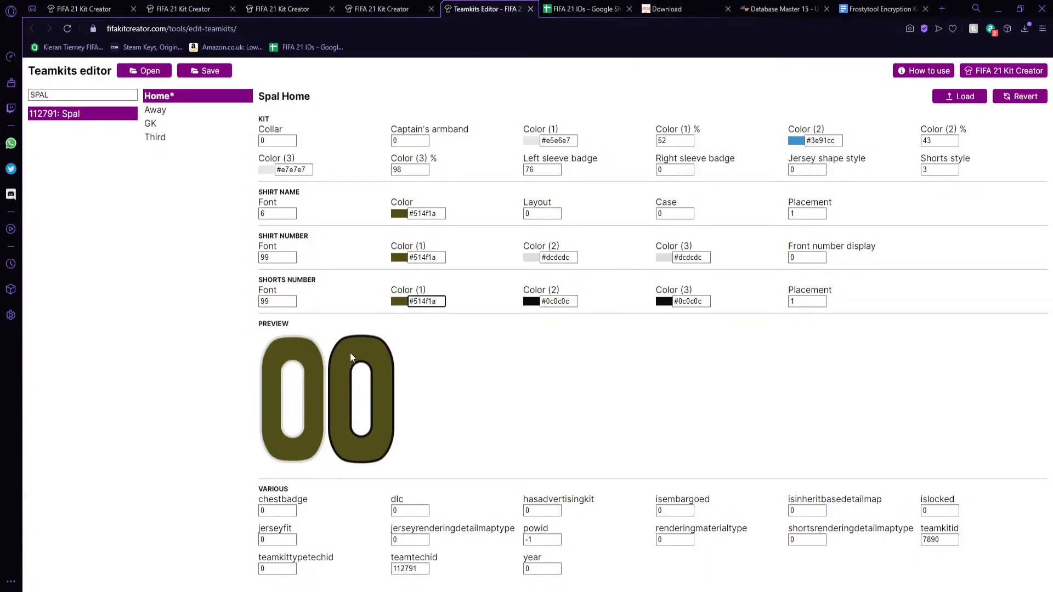
left_click(576, 301)
key("ctrl+v")
left_click(573, 258)
key("ctrl+v")
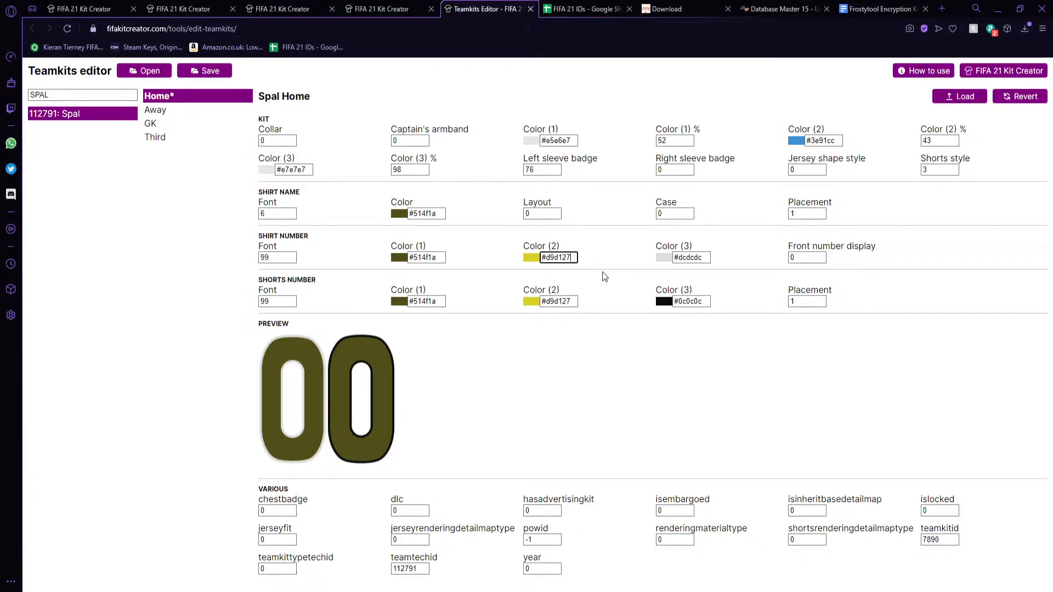
left_click_drag(706, 258, 683, 258)
left_click_drag(706, 302, 643, 300)
key("ctrl+v")
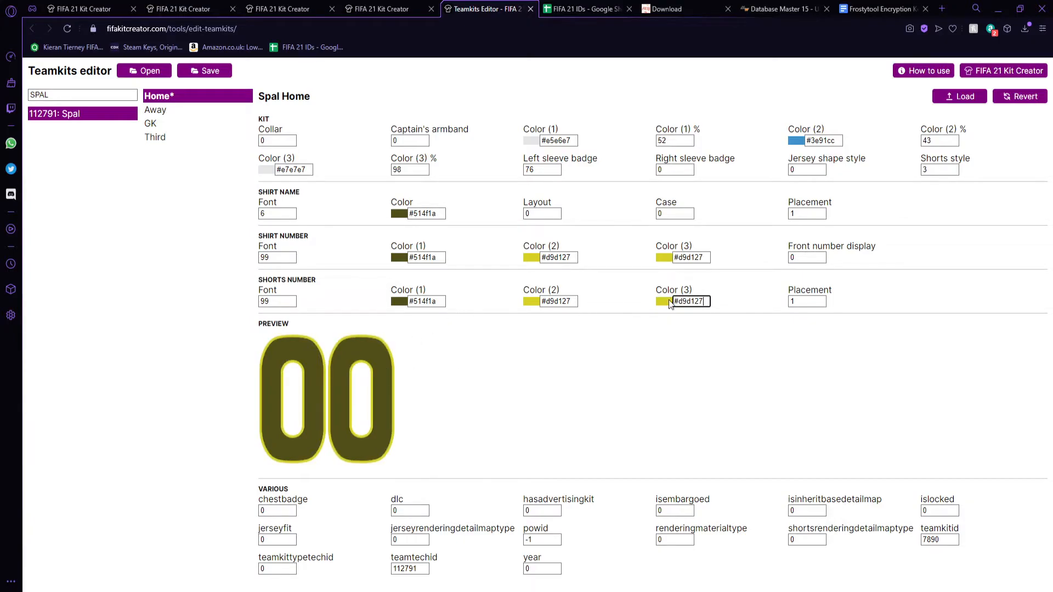
- Copy the shorts number's Color (1) #514f1a into its Color (3) and darken that colour to #0f0e06
left_click_drag(441, 303, 370, 308)
key("ctrl+c")
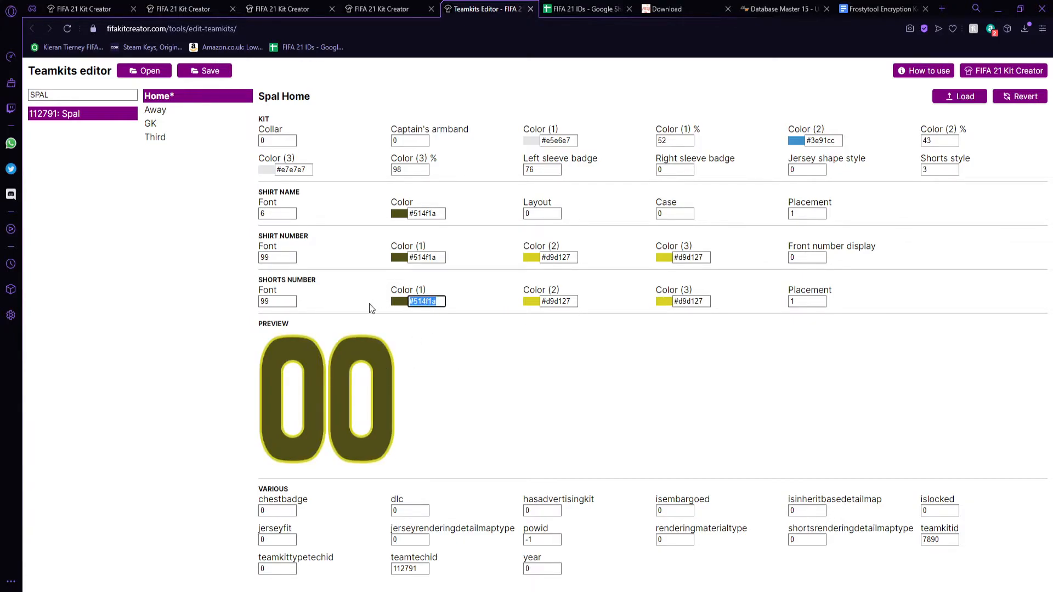
left_click_drag(706, 301, 672, 302)
key("ctrl+v")
left_click(664, 301)
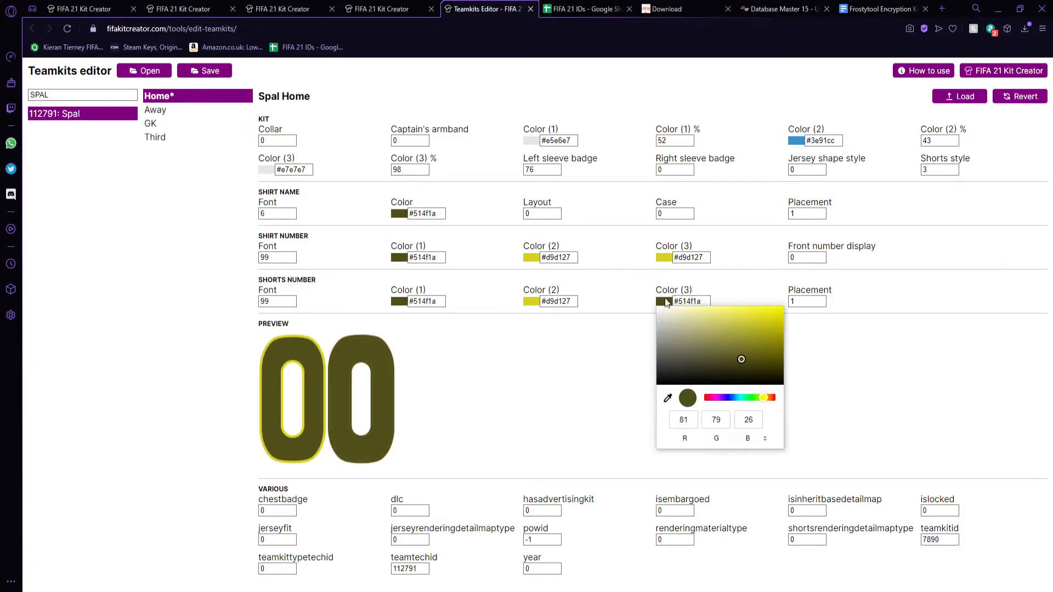
left_click(741, 368)
left_click(739, 380)
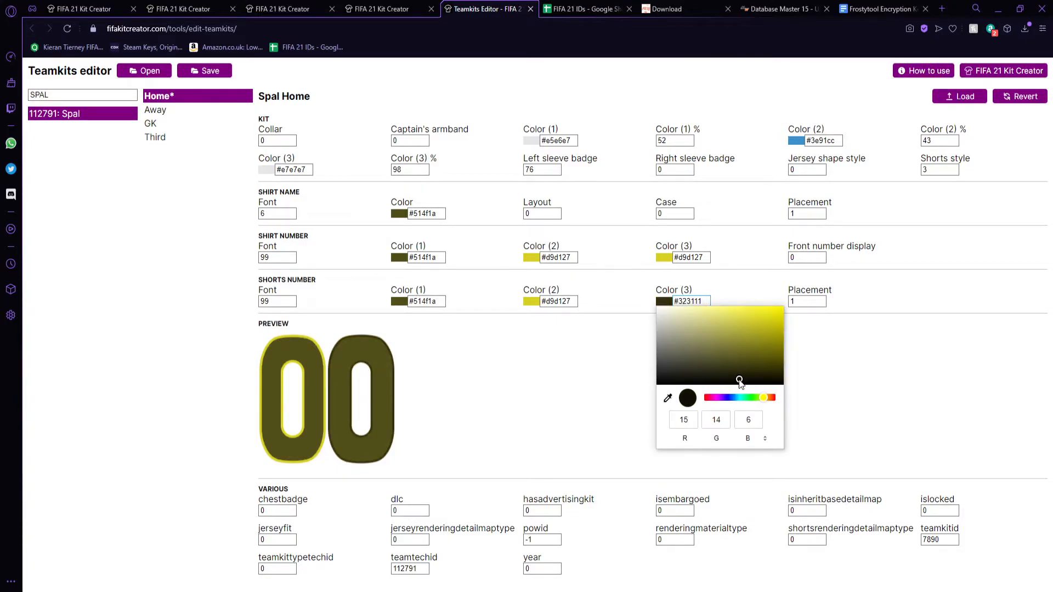
left_click(693, 289)
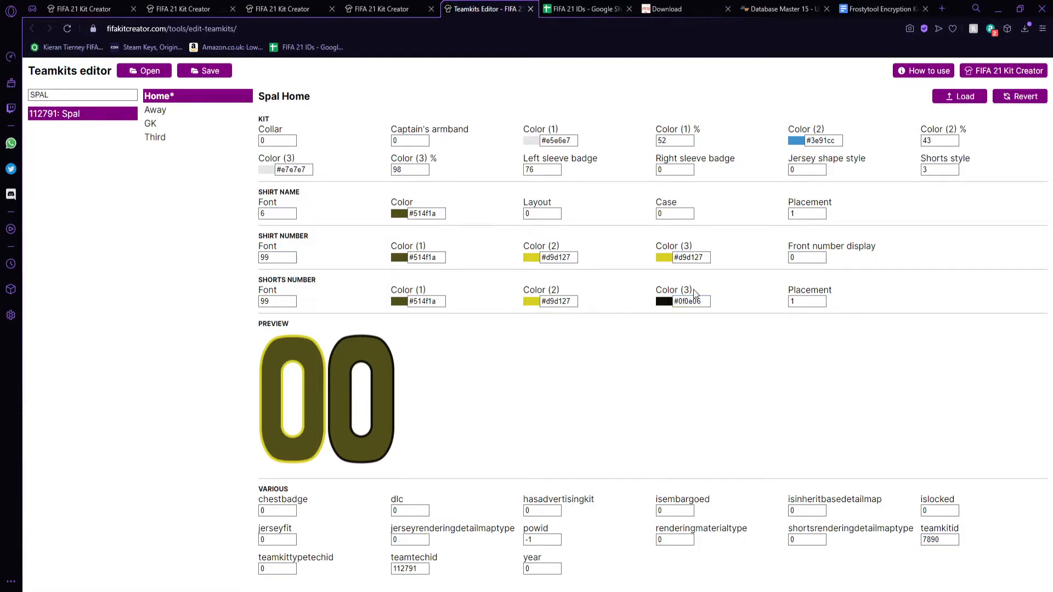
- Set the shirt number's Color (2) and Color (3) and the shorts number's Color (2) to #0f0e06
left_click(704, 259)
type("#0f0e06")
left_click(568, 259)
type("#0f0e06")
left_click(562, 302)
type("#0f0e06")
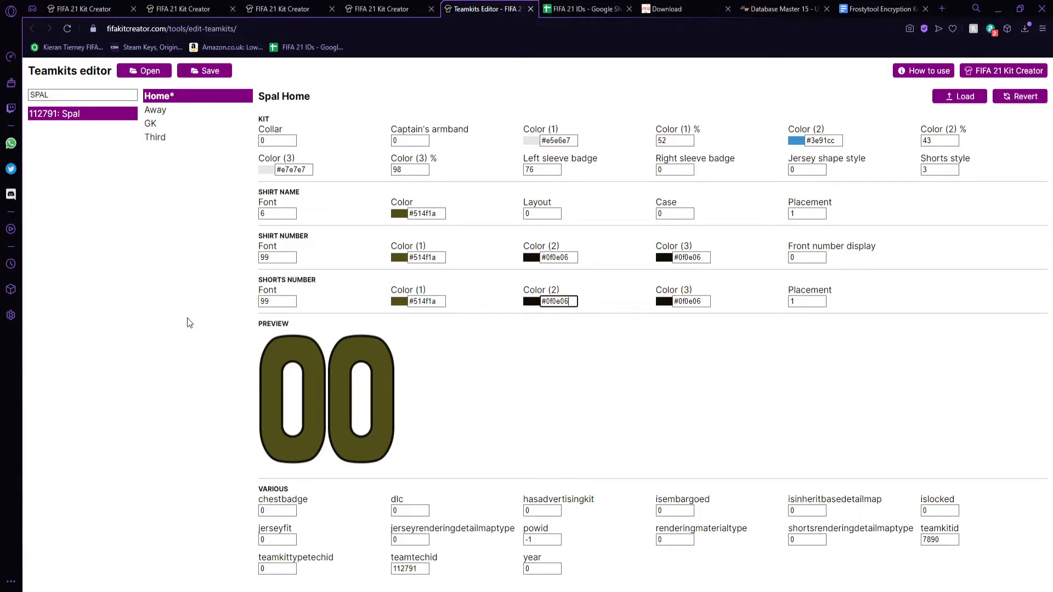
- Try fonts 67, 24, 56, 123 and 6 for the shorts number to compare their previews
key("shift+Tab")
key("shift+Tab")
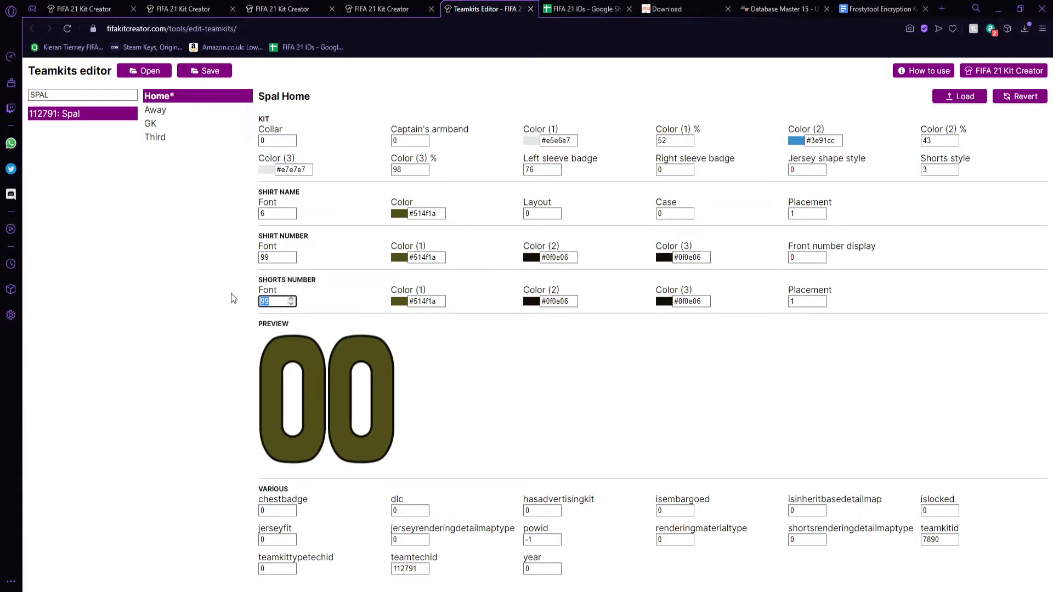
type("67")
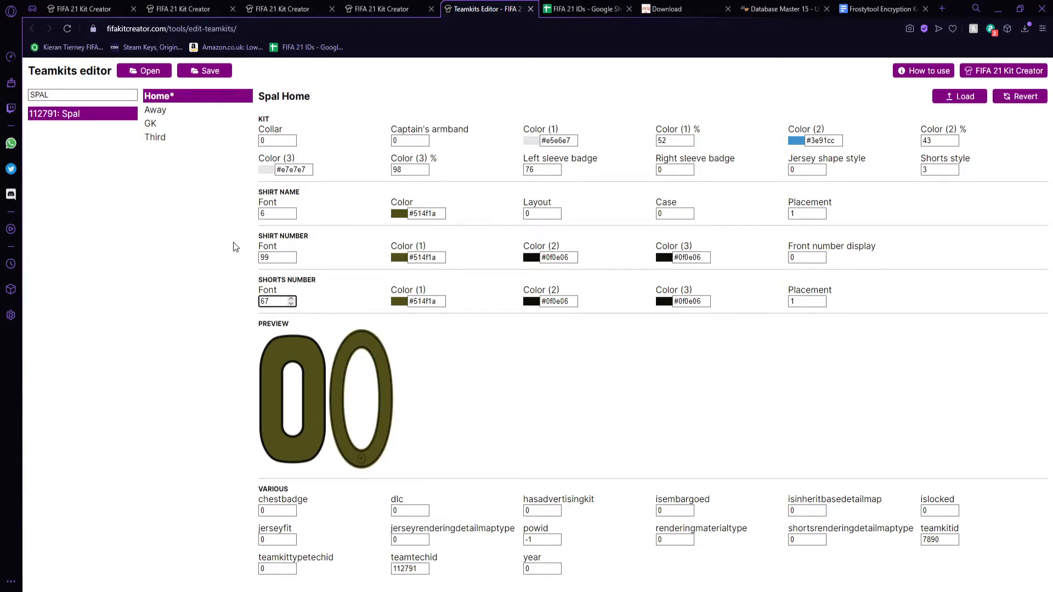
key("BackSpace")
key("BackSpace")
type("24")
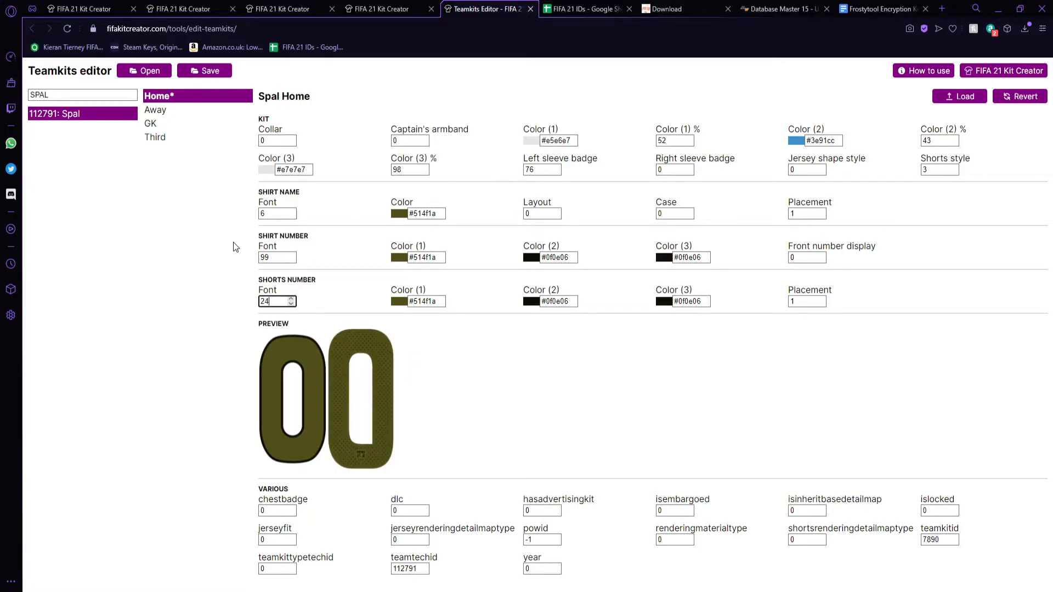
key("BackSpace")
key("BackSpace")
type("56")
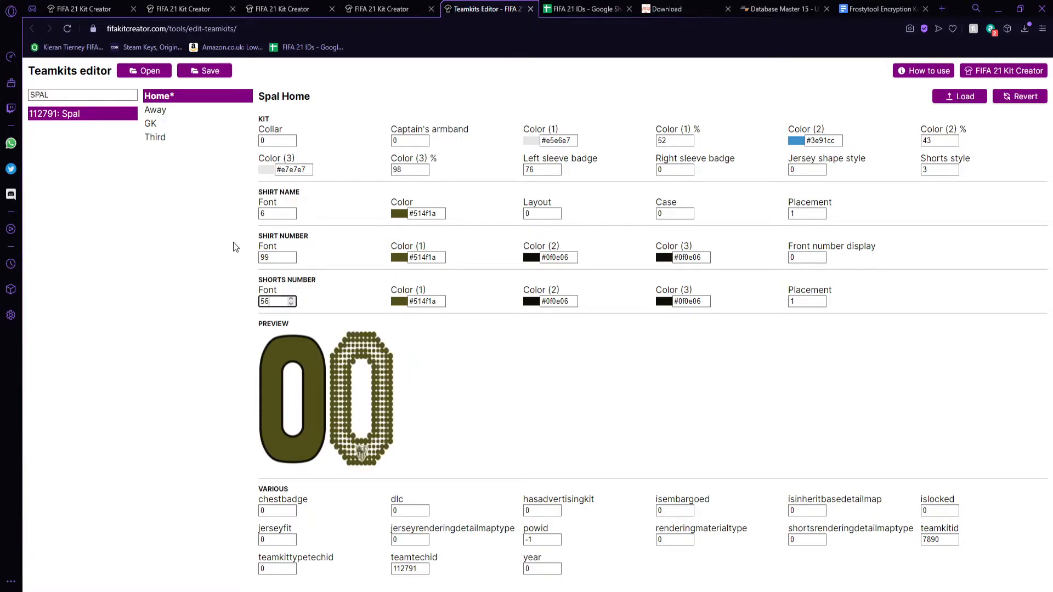
key("BackSpace")
key("BackSpace")
type("123")
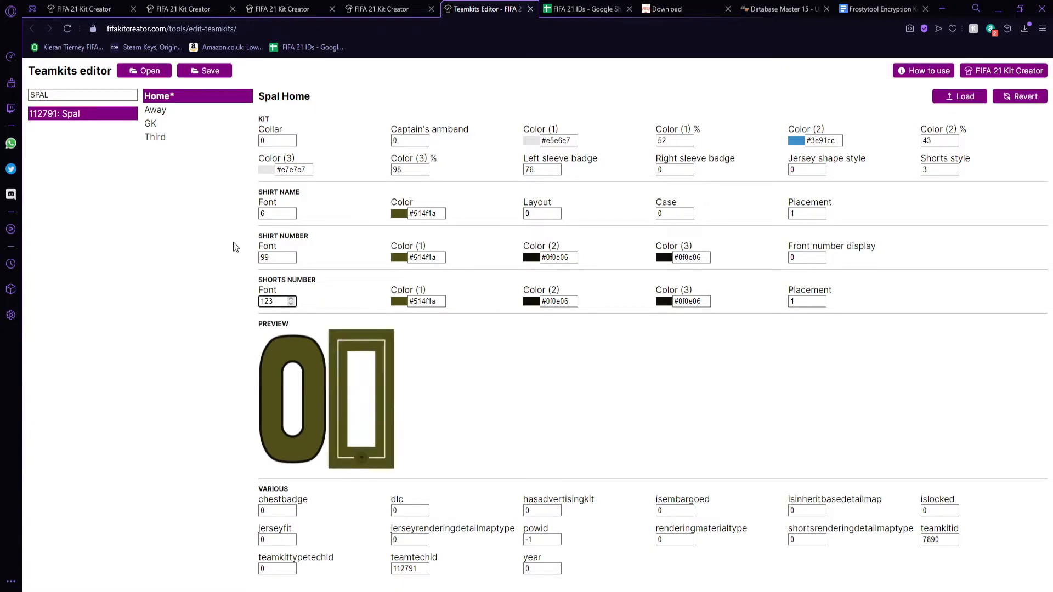
key("BackSpace")
key("BackSpace")
key("BackSpace")
type("6")
key("BackSpace")
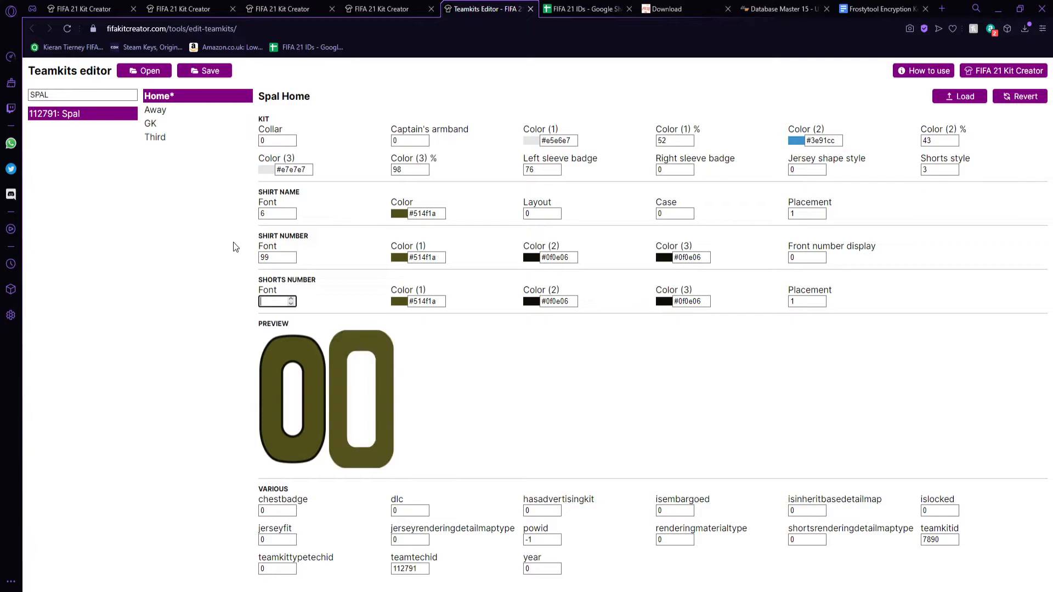
- Set the shorts number, shirt number and shirt name fonts of Spal Home to 77
type("77")
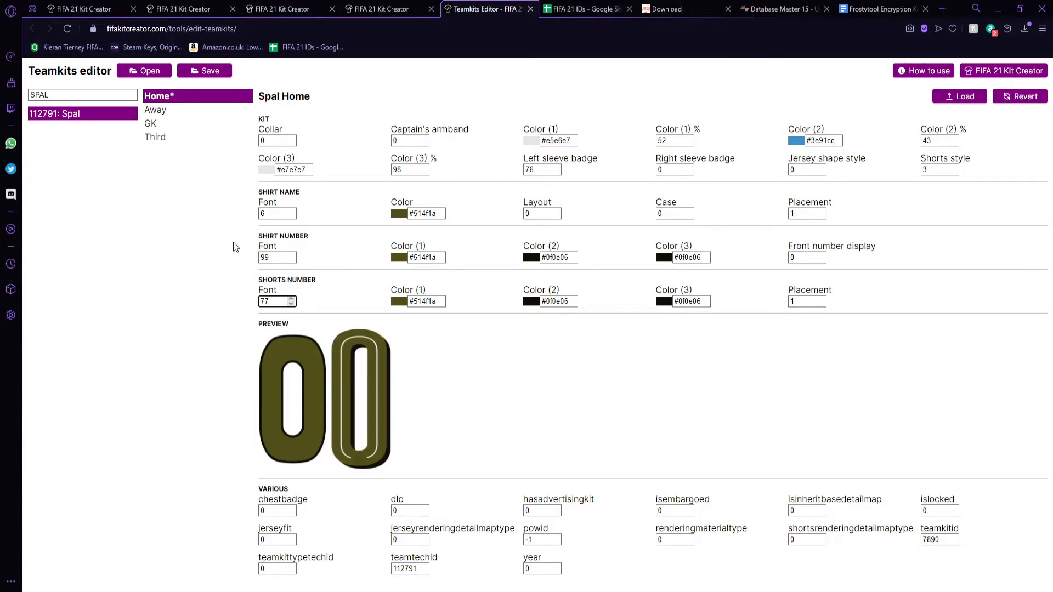
double_click(279, 263)
type("77")
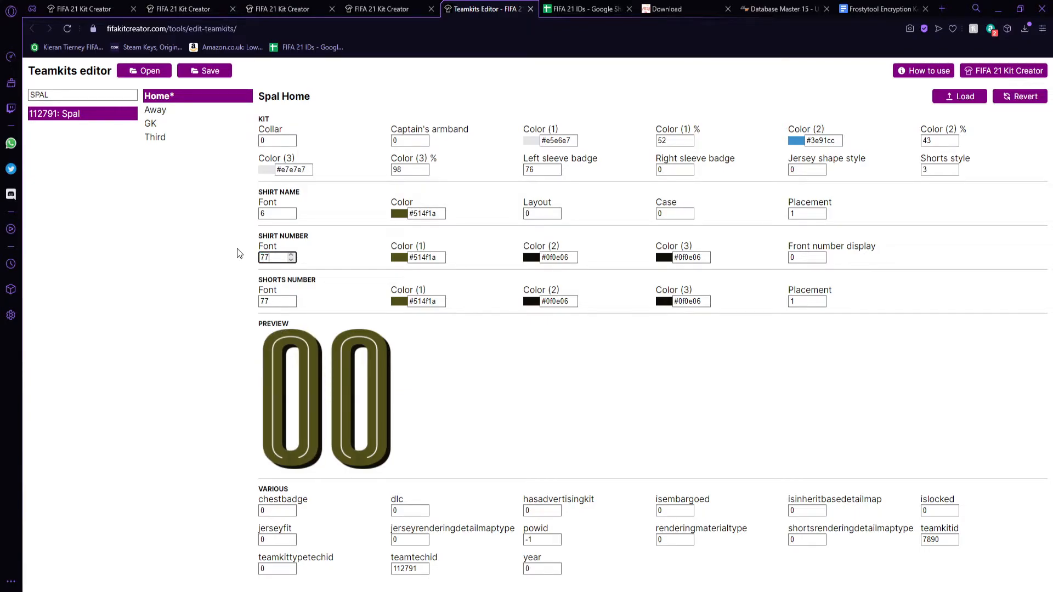
double_click(280, 214)
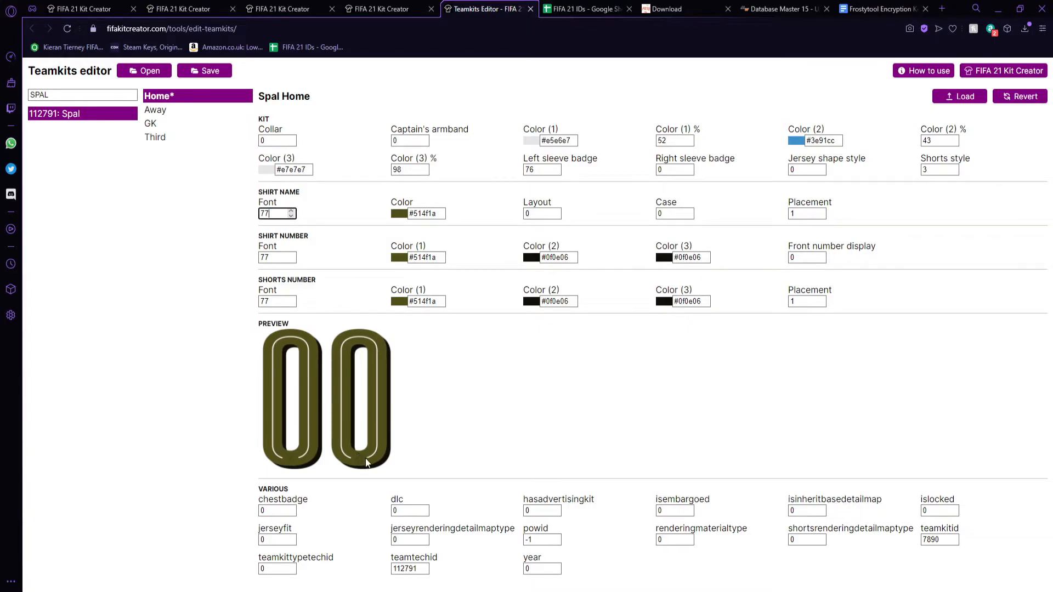
- Copy the shorts number's Color (1) value #514f1a into its Color (2)
left_click(536, 303)
left_click(434, 301)
left_click_drag(434, 302, 390, 294)
key("ctrl+c")
left_click(576, 304)
key("ctrl+a")
key("ctrl+v")
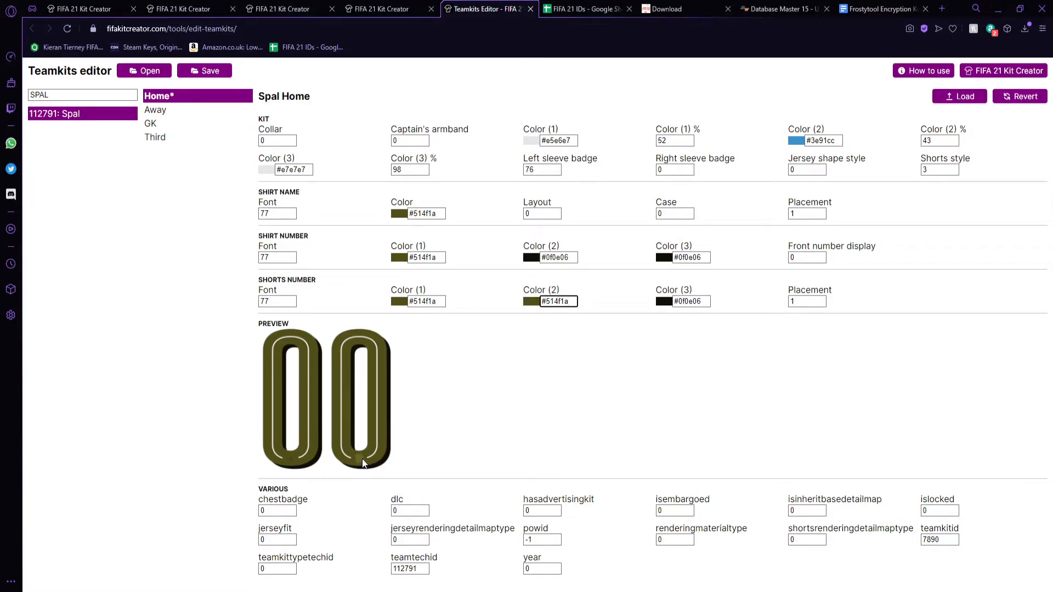
- Set the shirt number's Color (2) to #514f1a, copied from the shorts number's Color (1)
left_click(564, 262)
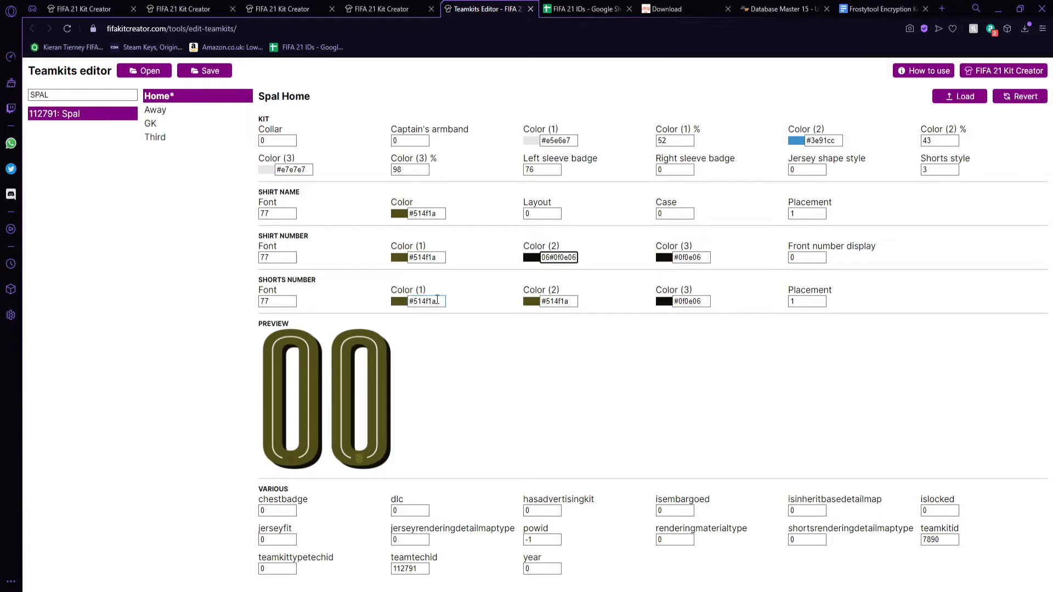
left_click_drag(437, 301, 393, 302)
key("ctrl+c")
left_click(572, 259)
key("ctrl+v")
triple_click(576, 256)
type("e06")
key("BackSpace")
key("BackSpace")
key("ctrl+v")
- Try black #000000 for the shorts number's Color (2), and restore it to #514f1a
left_click(532, 302)
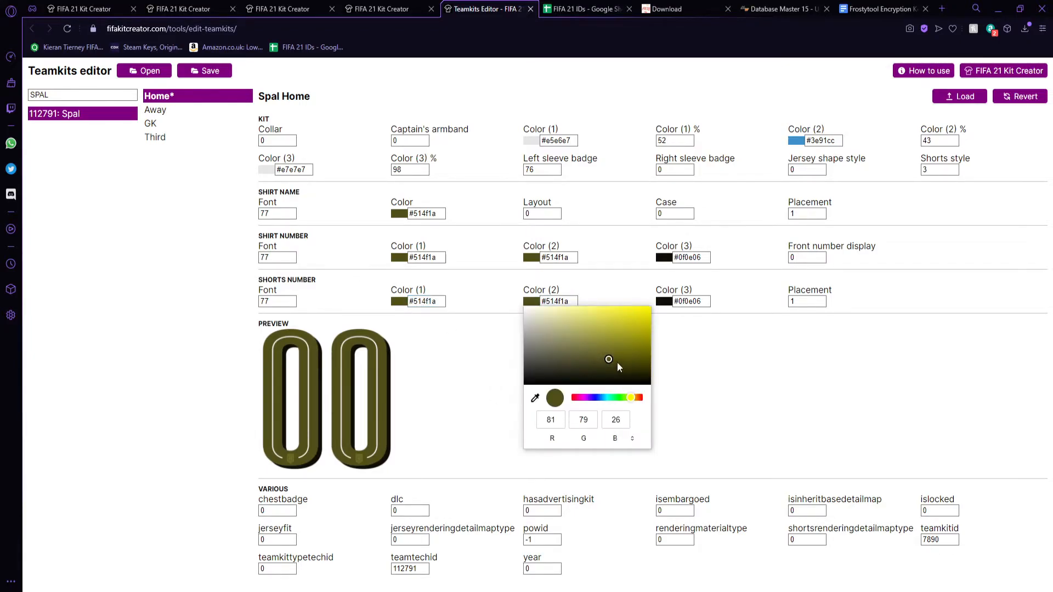
left_click_drag(606, 361, 608, 389)
left_click(608, 396)
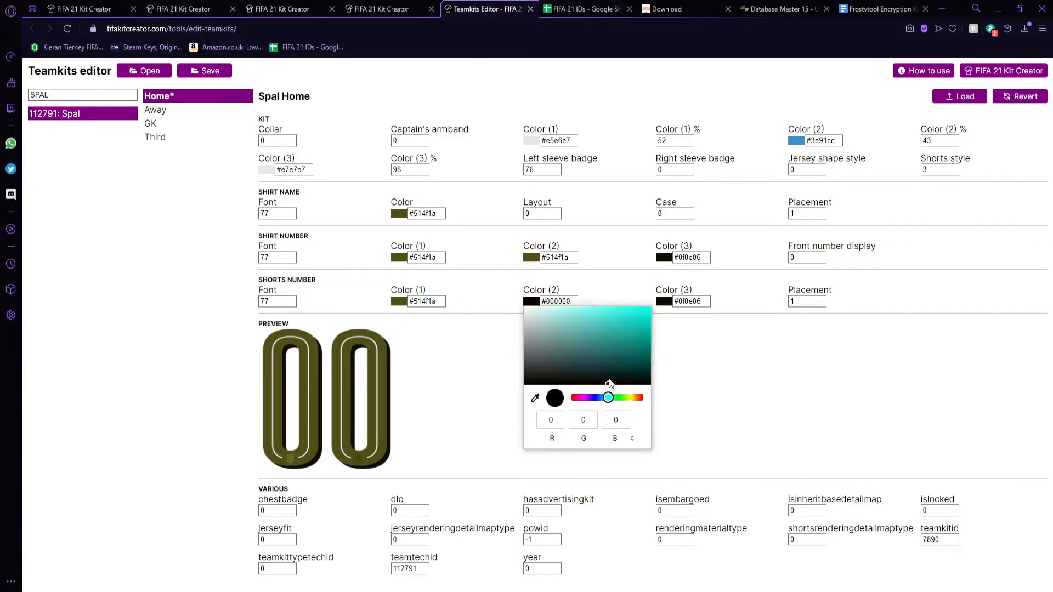
left_click(598, 397)
triple_click(573, 301)
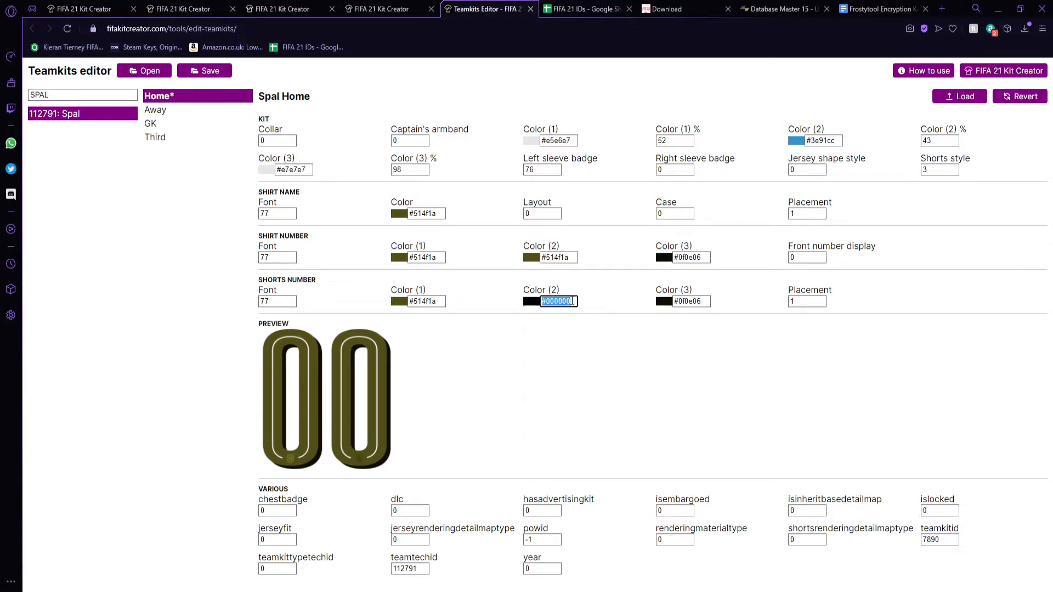
key("ctrl+v")
- Darken the shorts number's Color (2) to #131207 and copy that value into the shirt number's Color (2)
left_click(573, 300)
left_click(607, 373)
left_click_drag(608, 373, 608, 381)
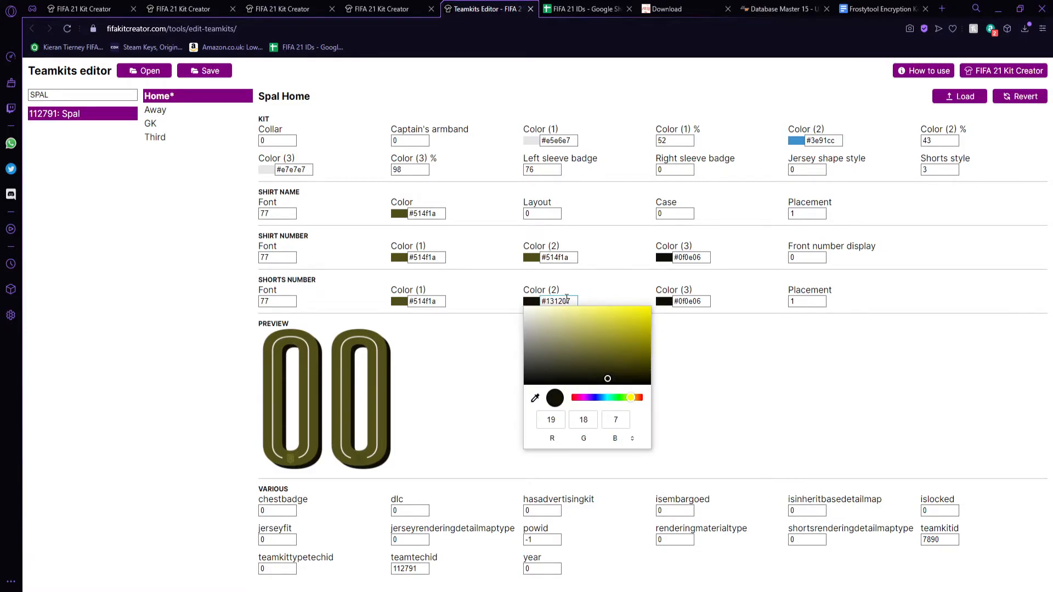
left_click(574, 298)
key("ctrl+c")
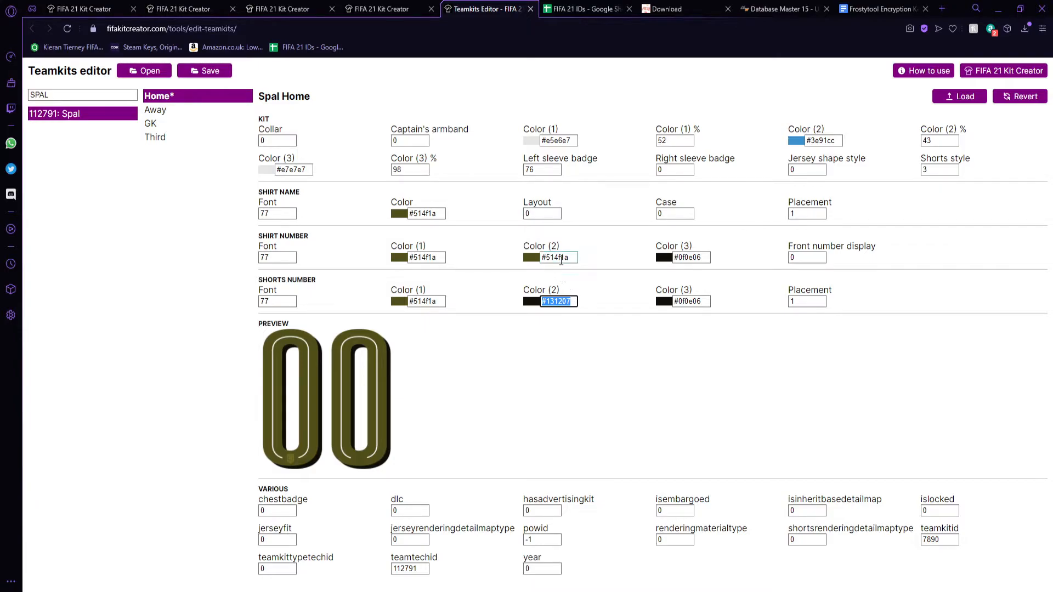
left_click(559, 260)
key("ctrl+v")
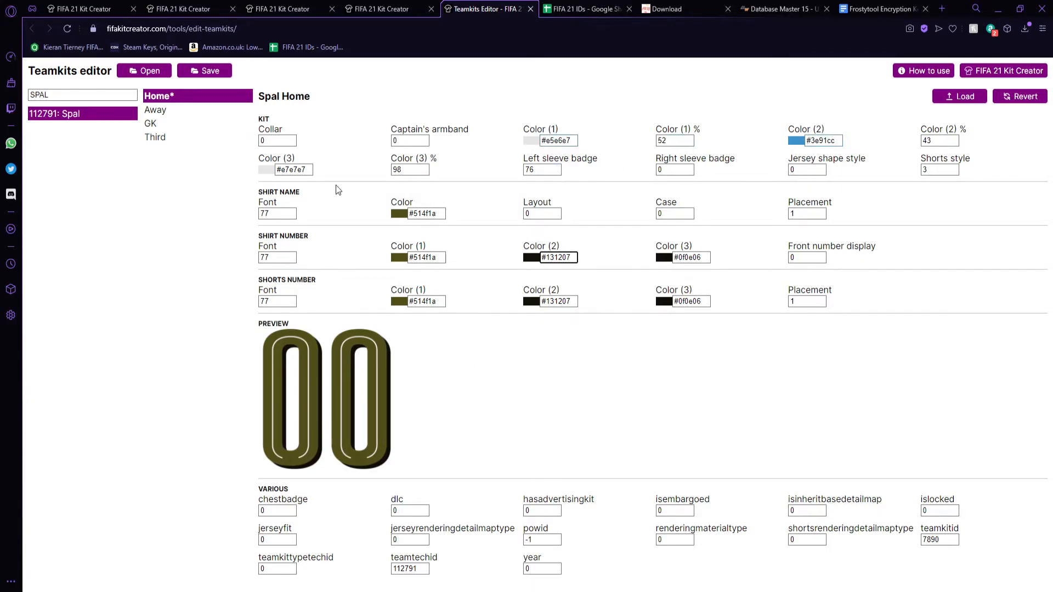
- Switch to the yellow kit in FIFA 21 Kit Creator and copy the shirt's Base layer colour #99942c
left_click(83, 9)
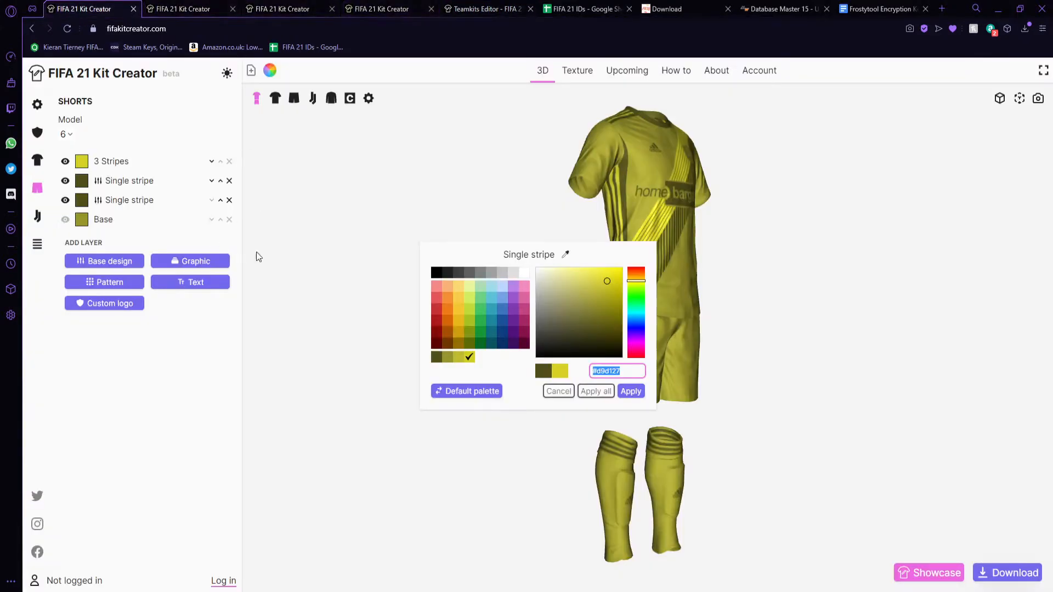
left_click_drag(587, 220, 676, 207)
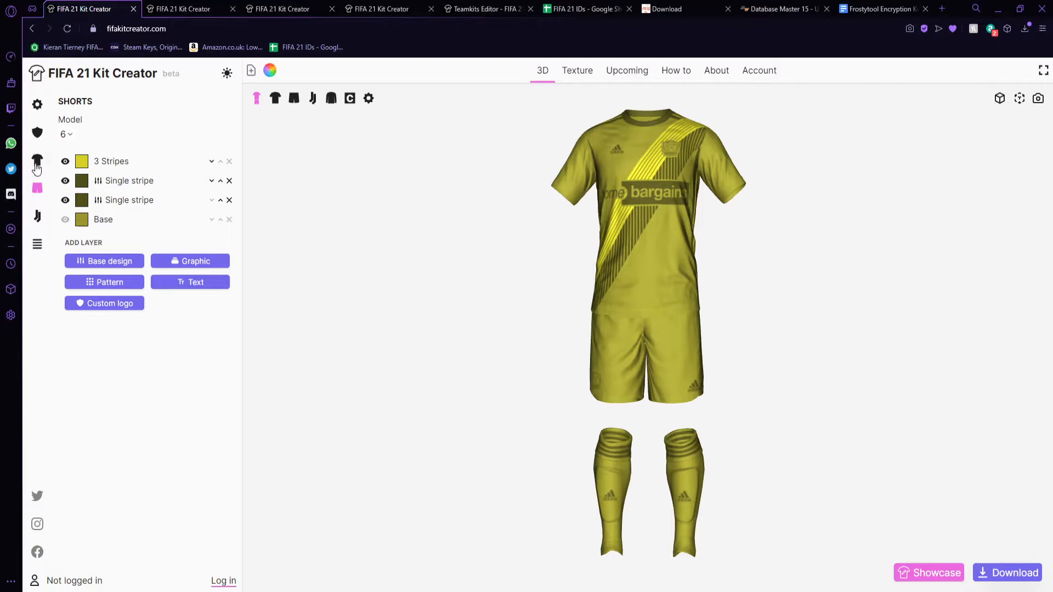
left_click(37, 160)
left_click(81, 354)
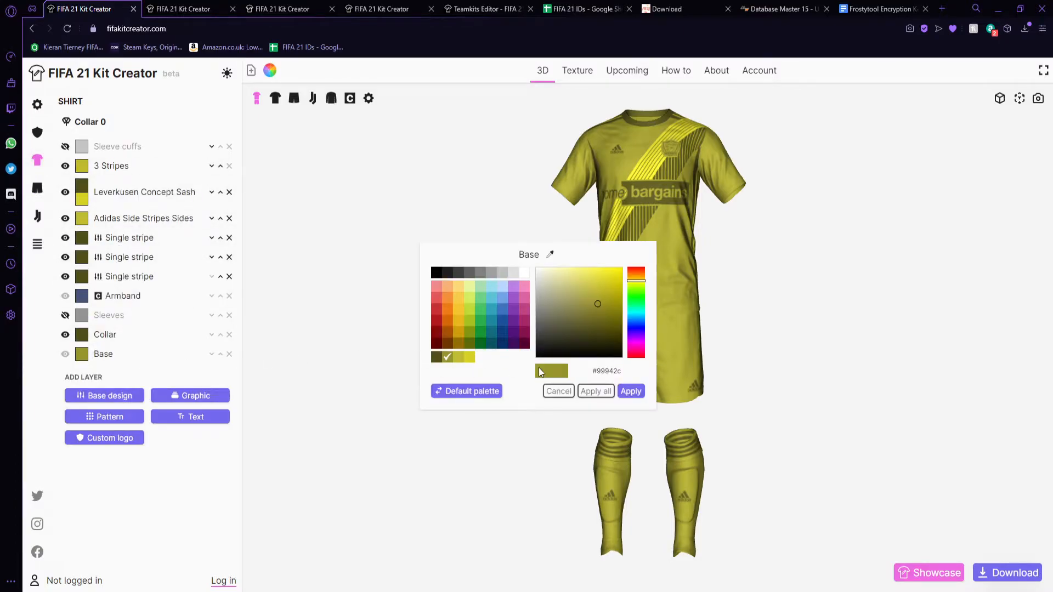
left_click(631, 371)
key("ctrl+c")
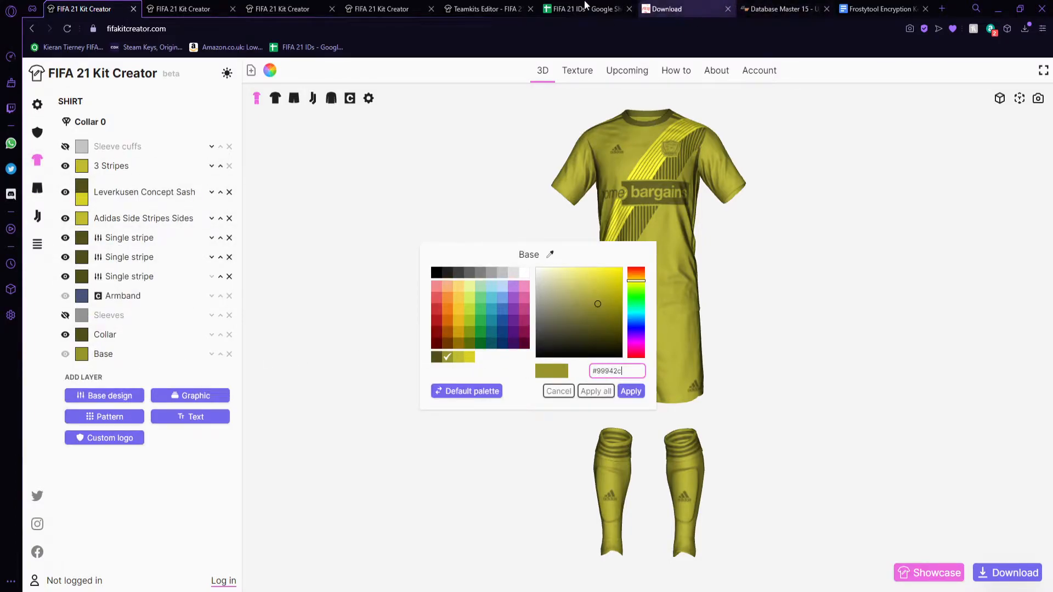
- In the Teamkits Editor, set Spal Home's kit Color (1) and Color (3) to #99942c
left_click(510, 11)
left_click(572, 141)
key("ctrl+v")
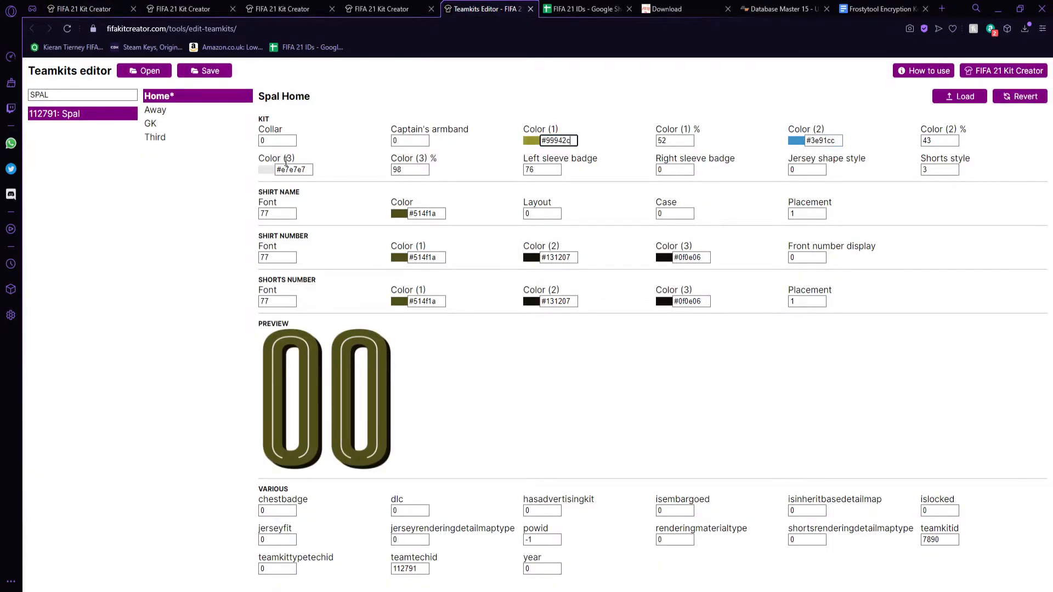
left_click(310, 170)
key("ctrl+v")
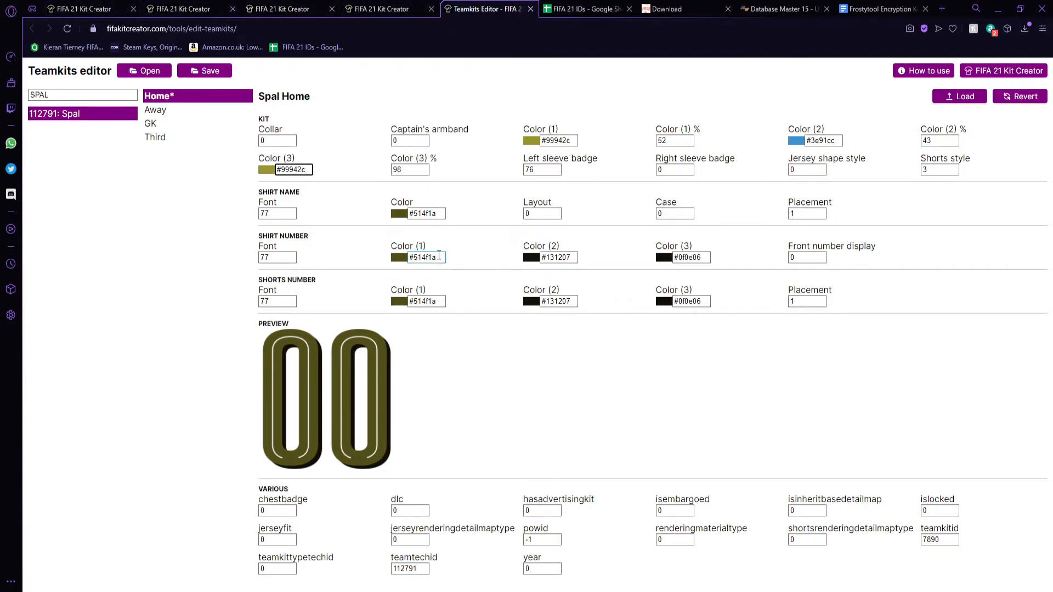
- Copy the shirt number's Color (1) value #514f1a into the kit's Color (2)
left_click(439, 257)
key("ctrl+c")
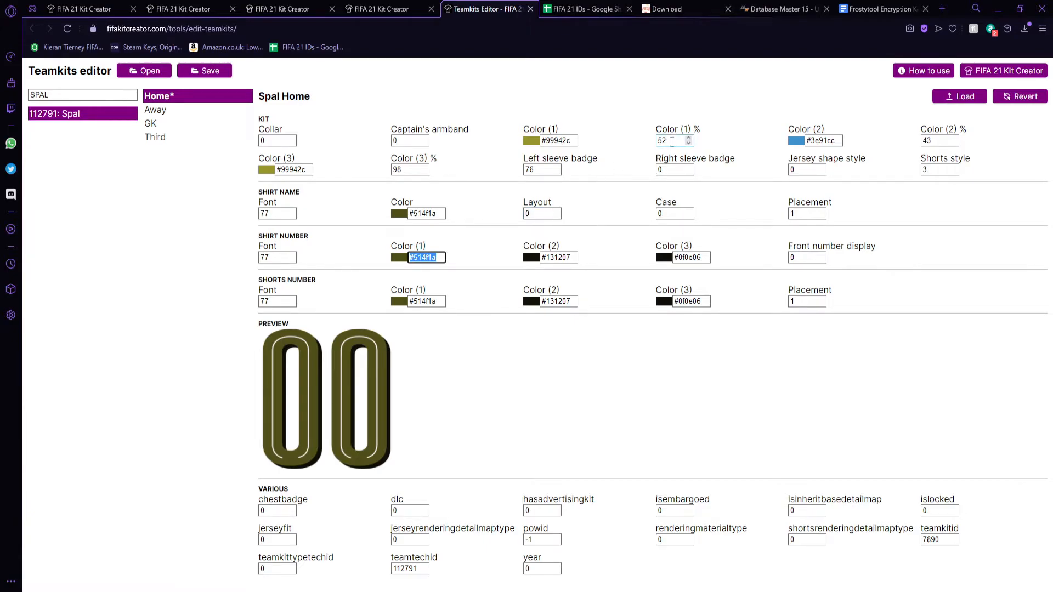
triple_click(843, 141)
key("ctrl+v")
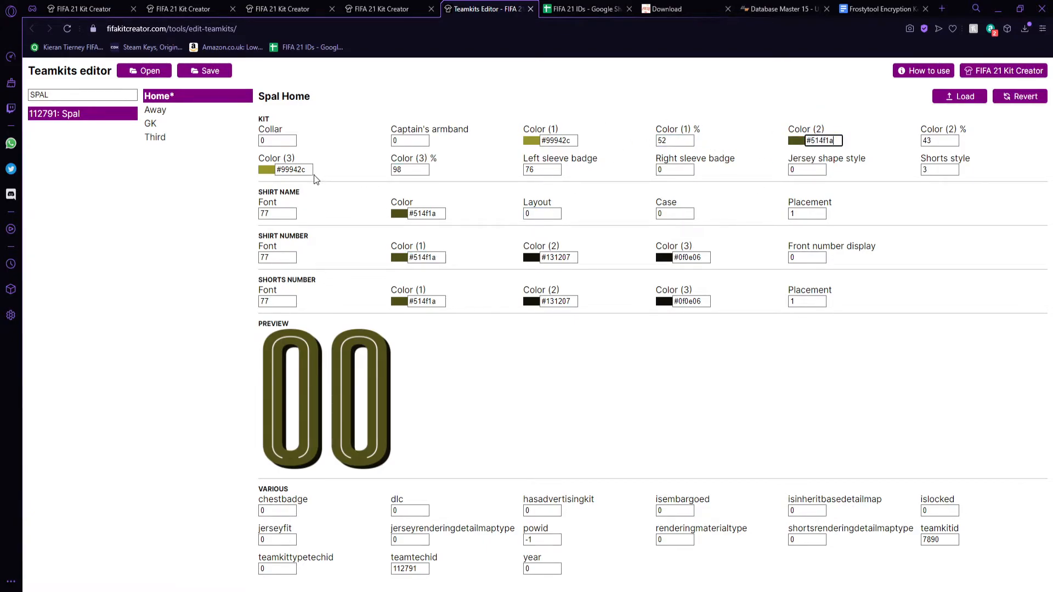
- Set Spal Home's left sleeve badge to 0 and its collar to 6
double_click(543, 170)
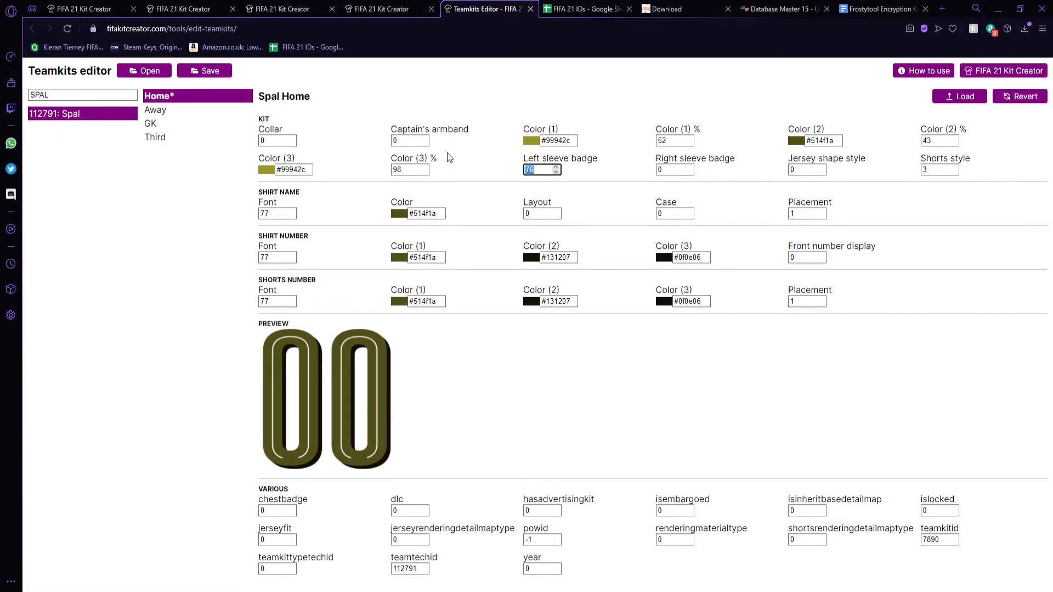
type("0")
left_click(625, 198)
left_click(284, 134)
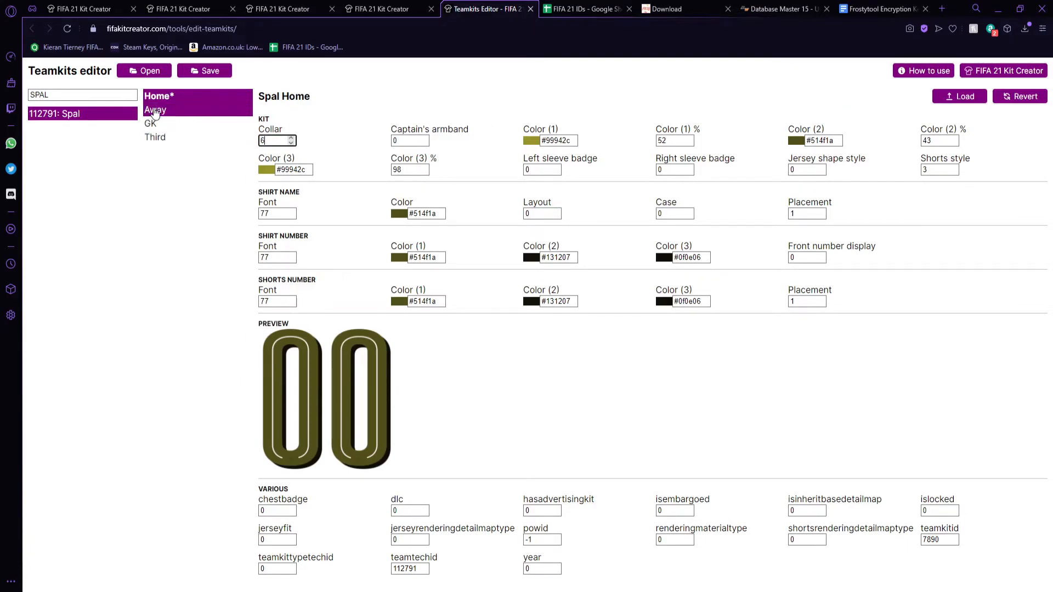
- Set Spal Away's shirt name, shirt number and shorts number fonts to 77
left_click(230, 113)
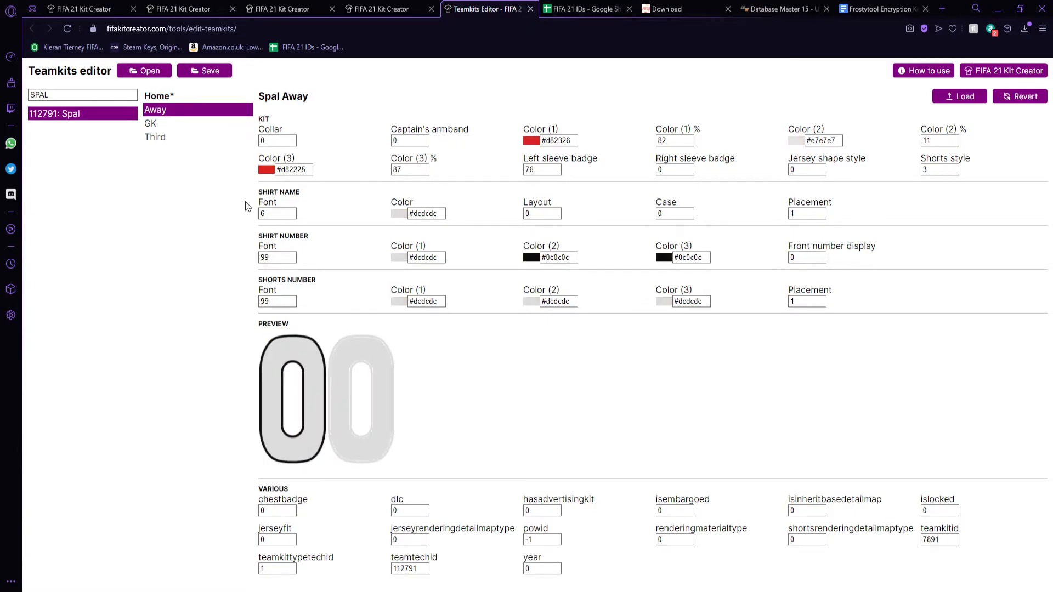
left_click(261, 214)
type("77")
left_click(271, 257)
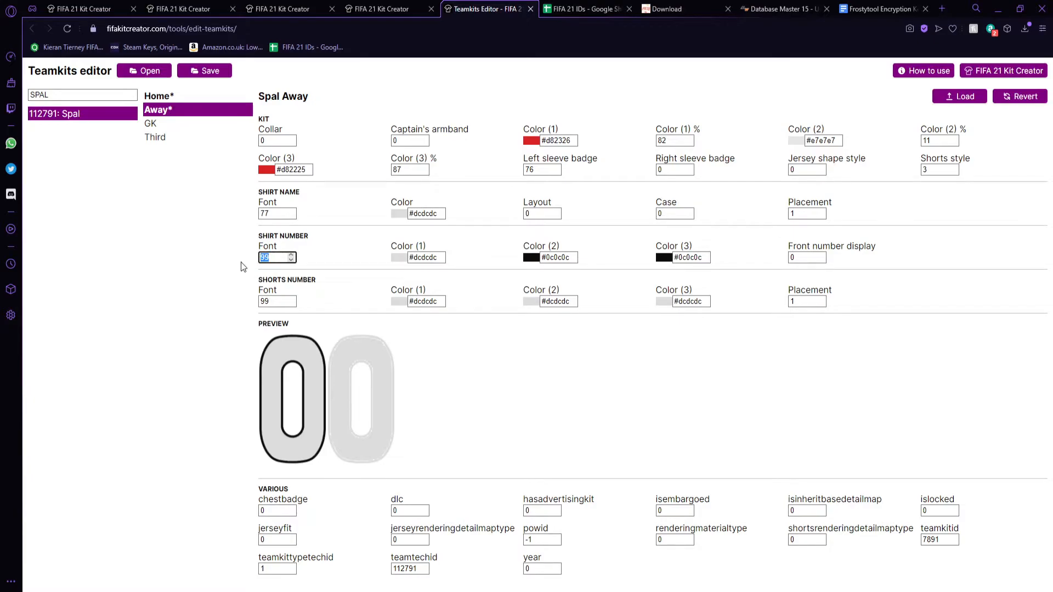
type("77")
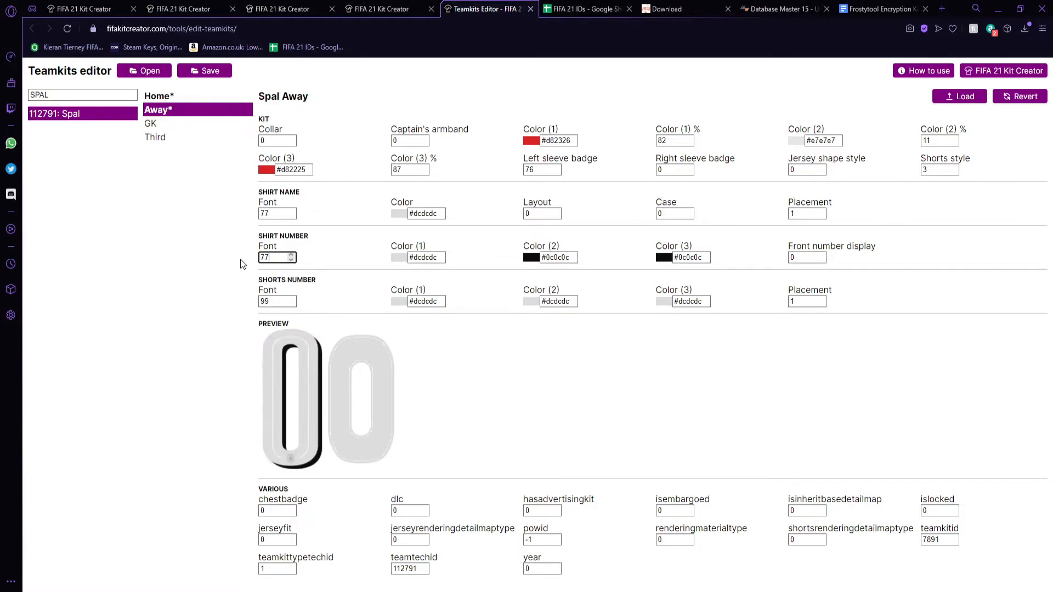
left_click(277, 301)
type("77")
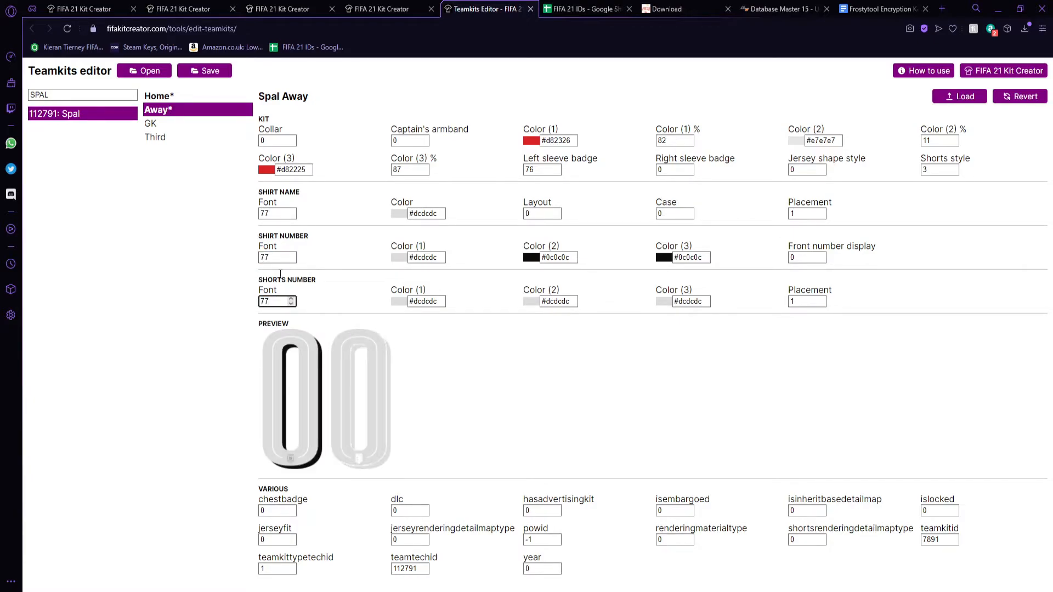
- Switch to the red kit in FIFA 21 Kit Creator and copy the shorts' Base layer colour #992c2c
left_click(181, 9)
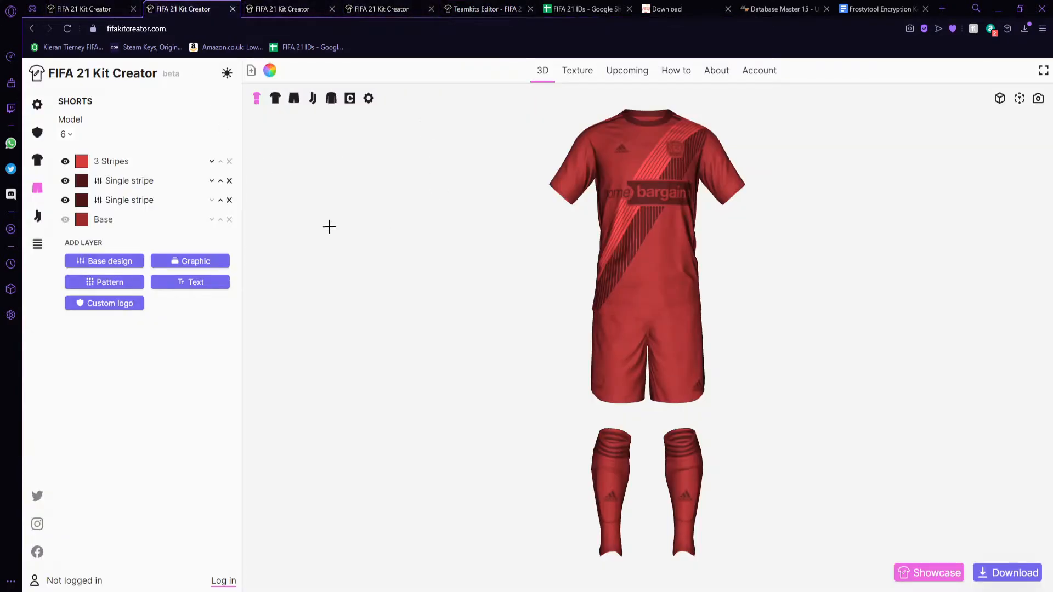
left_click(83, 220)
key("ctrl+a")
key("ctrl+c")
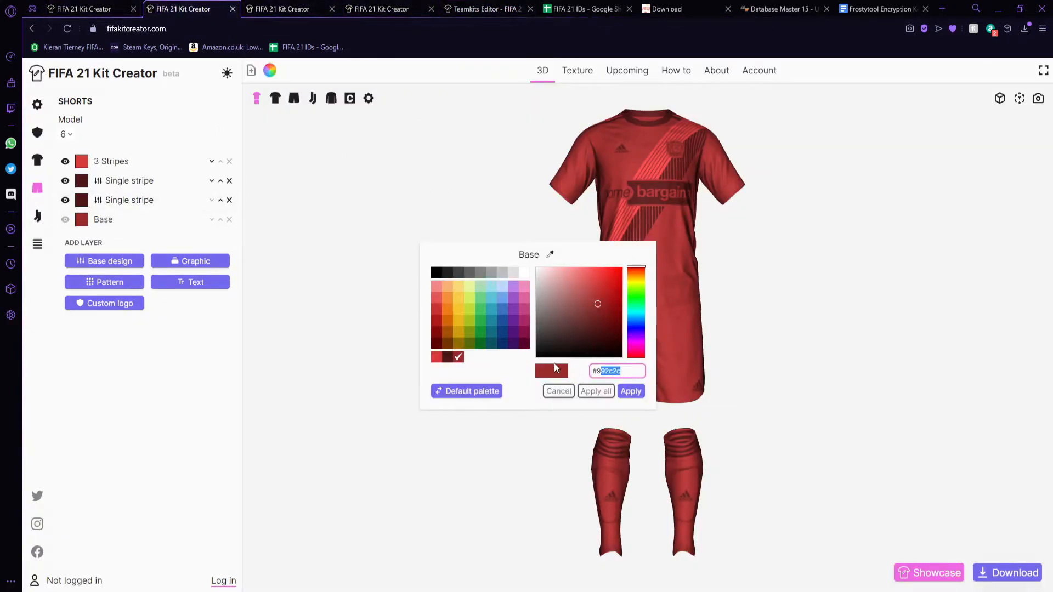
- In the Teamkits Editor, set Spal Away's kit Color (1) and Color (3) to #992c2c
key("ctrl+Tab")
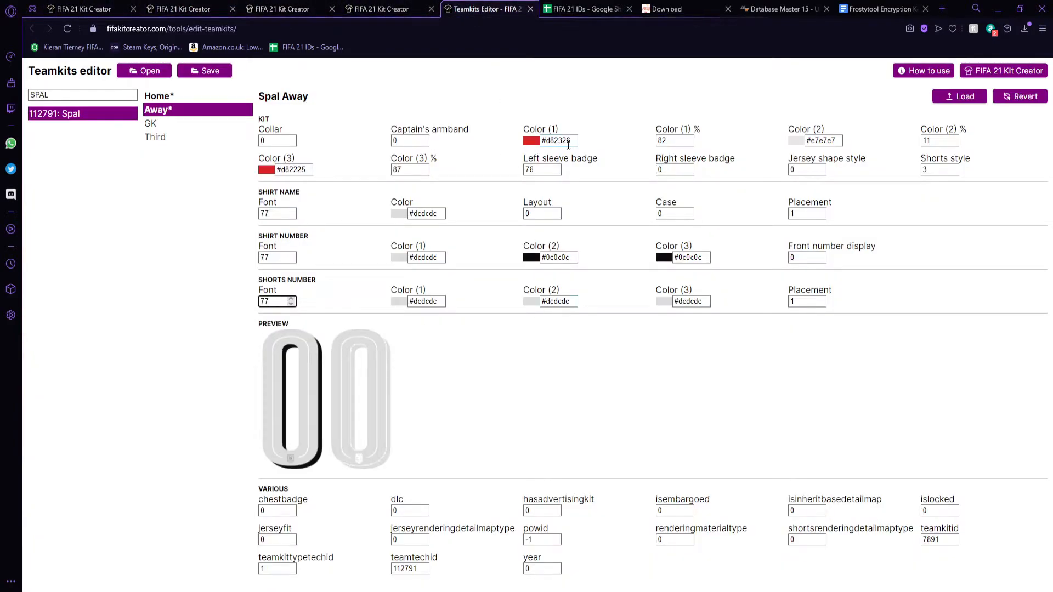
triple_click(568, 141)
key("ctrl+v")
triple_click(308, 173)
key("ctrl+v")
- Return to the red kit in FIFA 21 Kit Creator and copy the shorts' Single stripe colour #4e1717
left_click(384, 8)
key("ctrl+shift+Tab")
key("ctrl+shift+Tab")
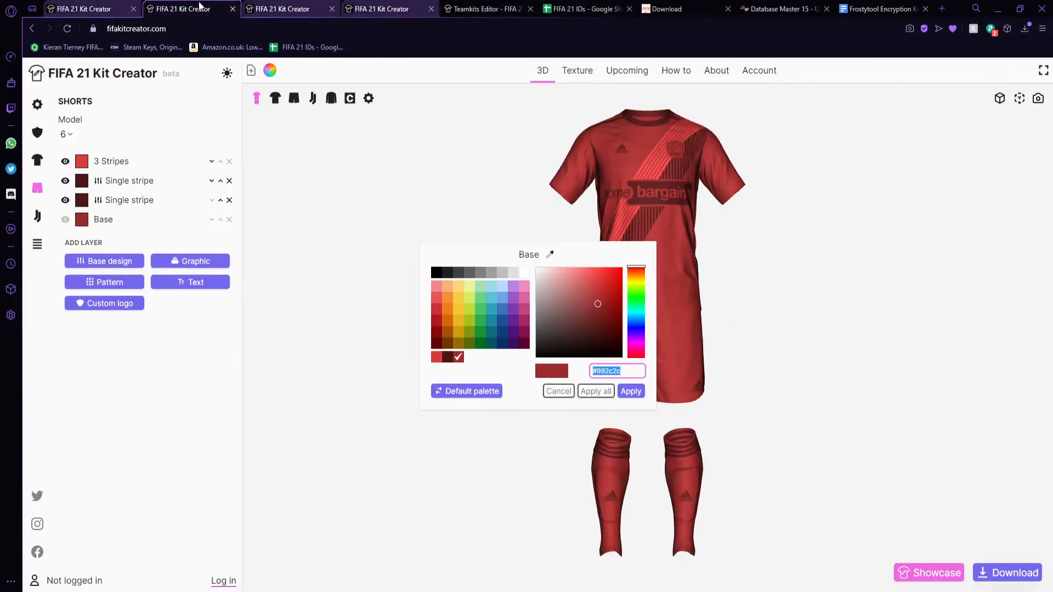
left_click(82, 200)
left_click(82, 200)
key("ctrl+c")
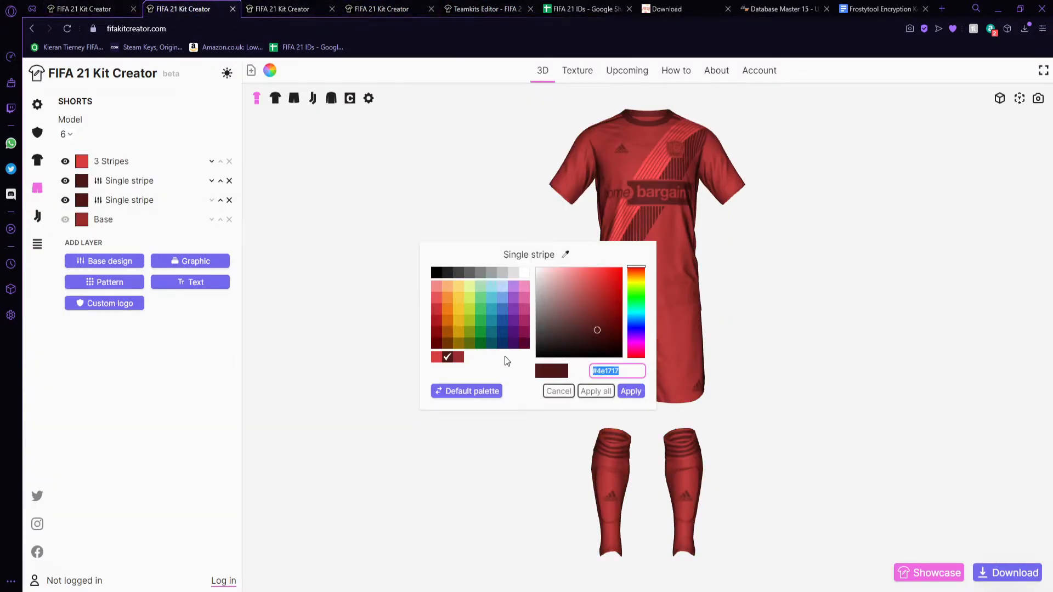
- In the Teamkits Editor, set Spal Away's kit Color (2) and shirt number Color (1) to #4e1717
left_click(462, 9)
triple_click(841, 142)
key("ctrl+v")
triple_click(439, 257)
key("ctrl+v")
- Copy #4e1717 into Spal Away's shirt name Color, the shorts number Color (1), and Color (2) of both numbers
triple_click(442, 257)
key("ctrl+c")
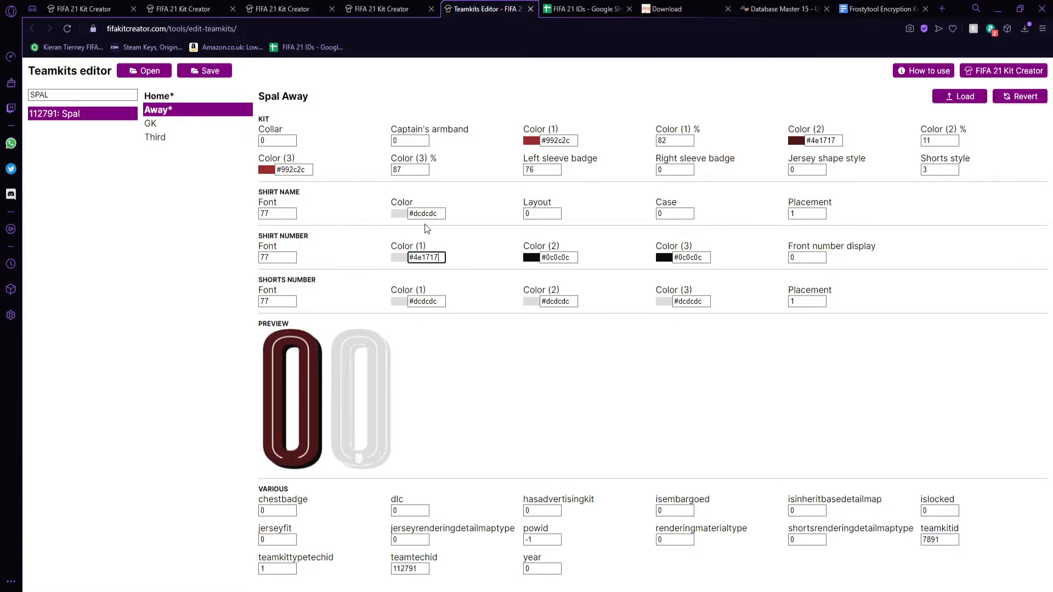
triple_click(439, 213)
key("ctrl+v")
triple_click(435, 303)
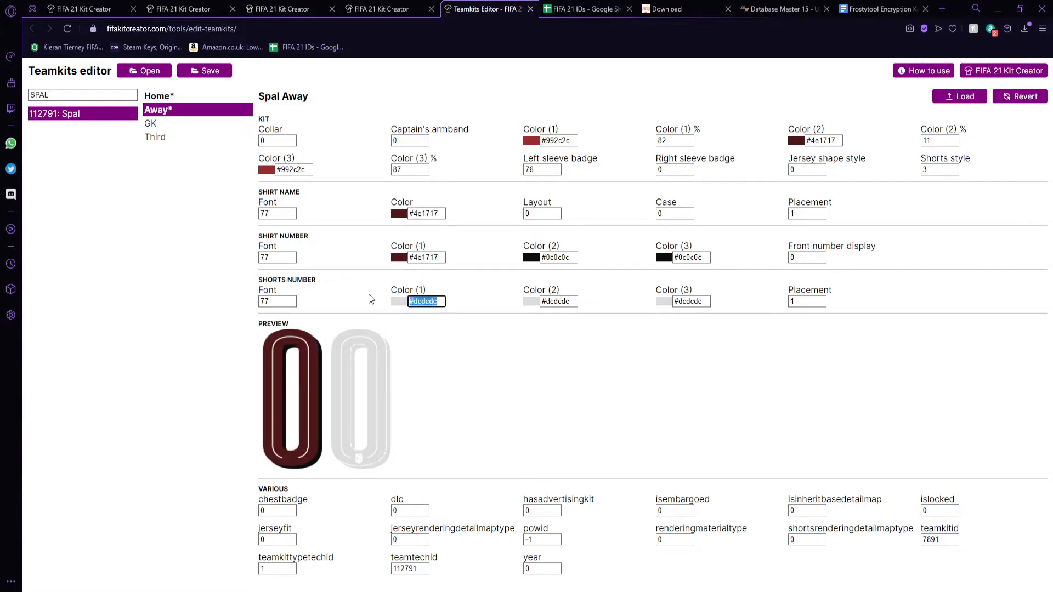
key("ctrl+v")
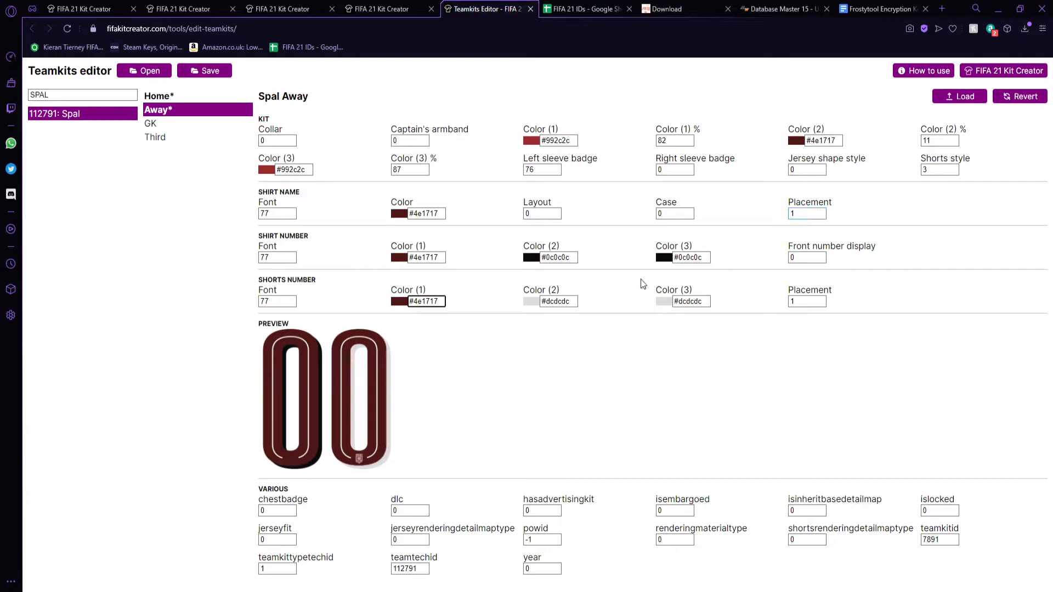
triple_click(572, 257)
key("ctrl+v")
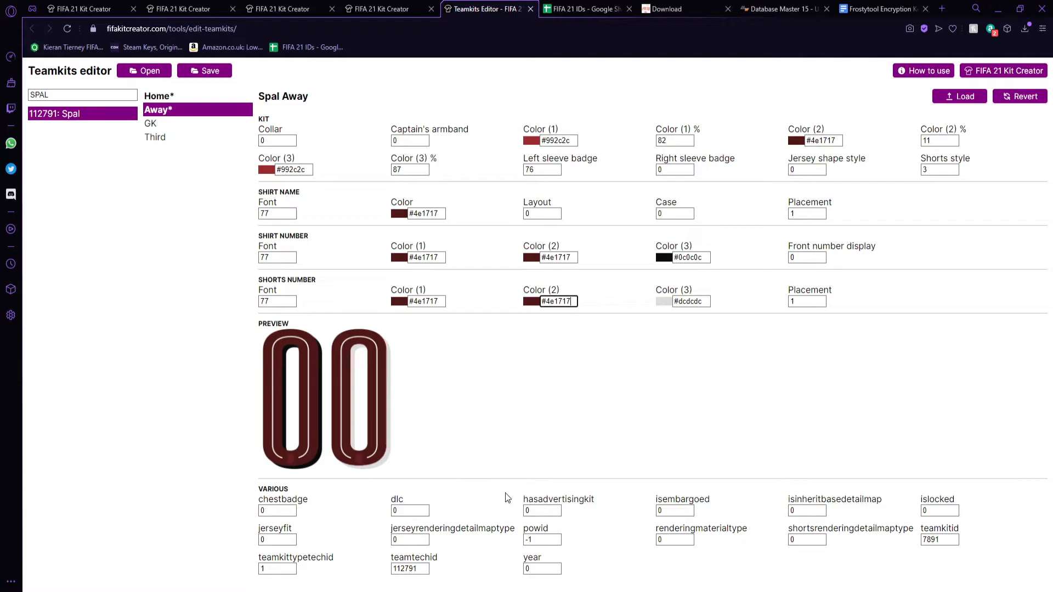
- Go through Spal's other kits and save the edited teamkits as a text file
left_click(196, 99)
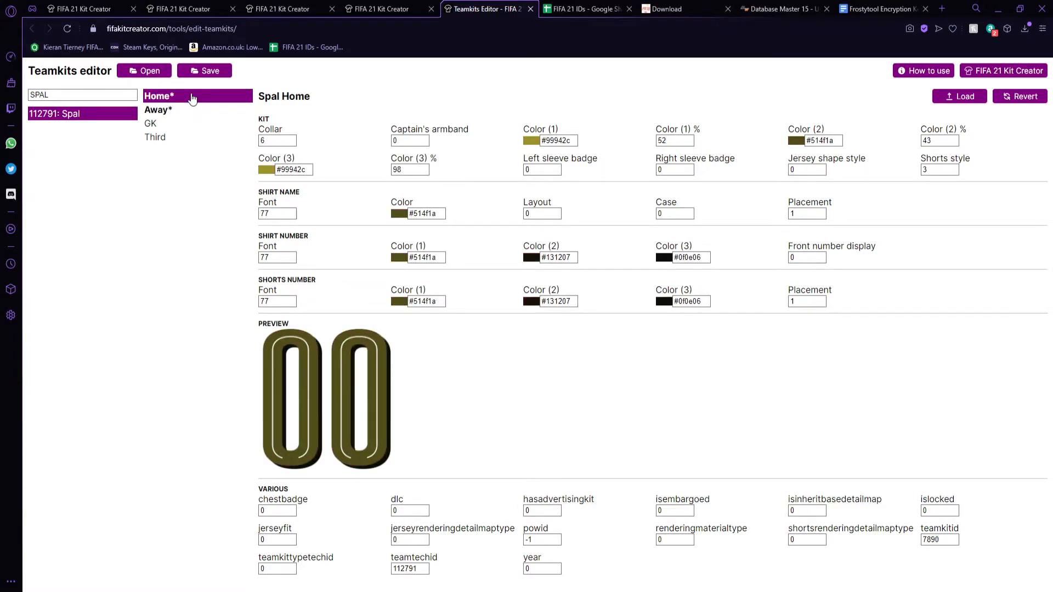
left_click(186, 122)
left_click(185, 139)
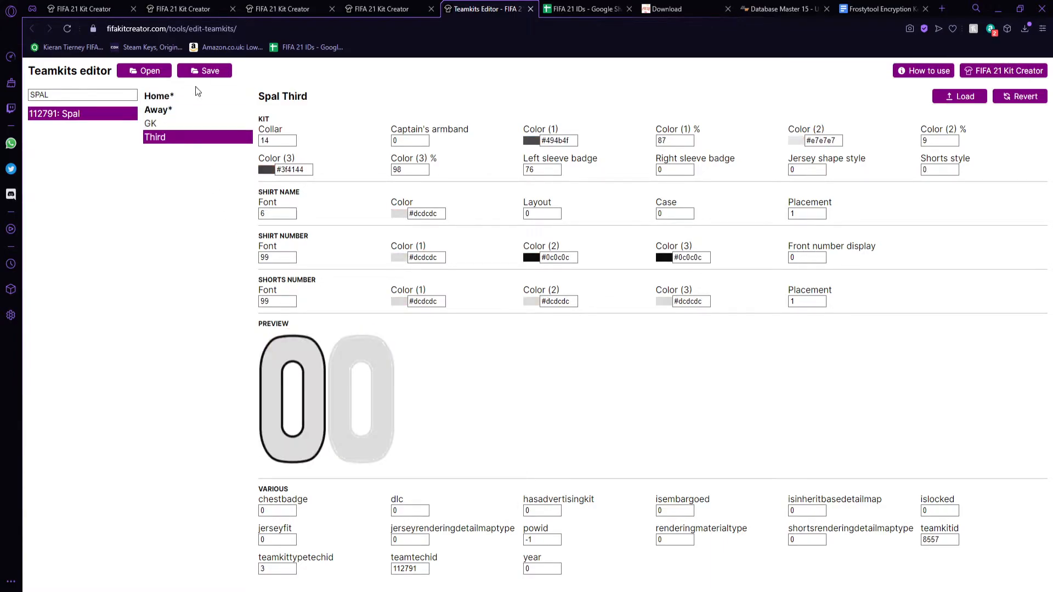
left_click(191, 110)
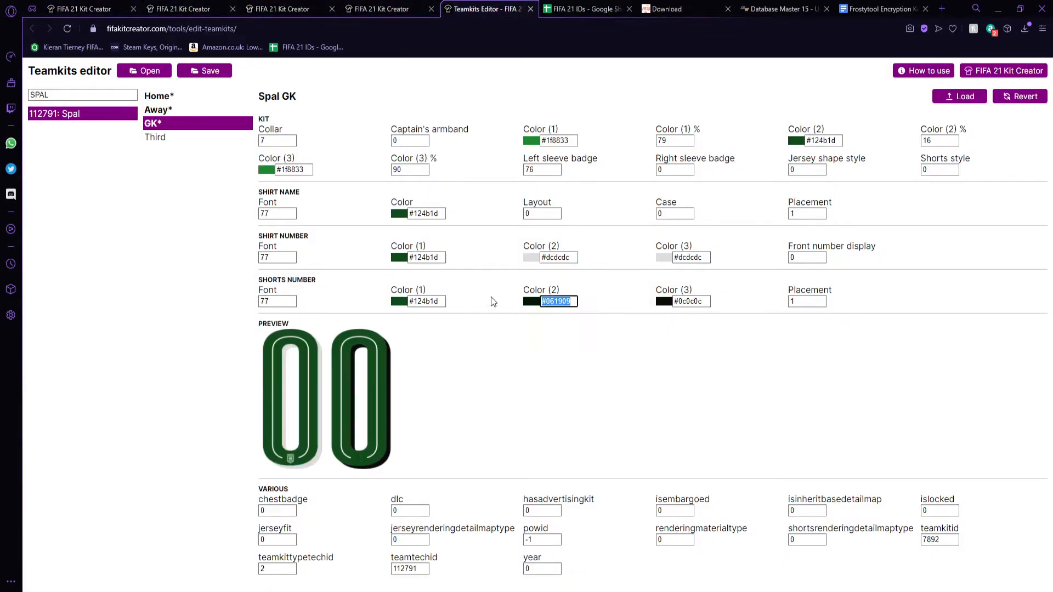
left_click(219, 136)
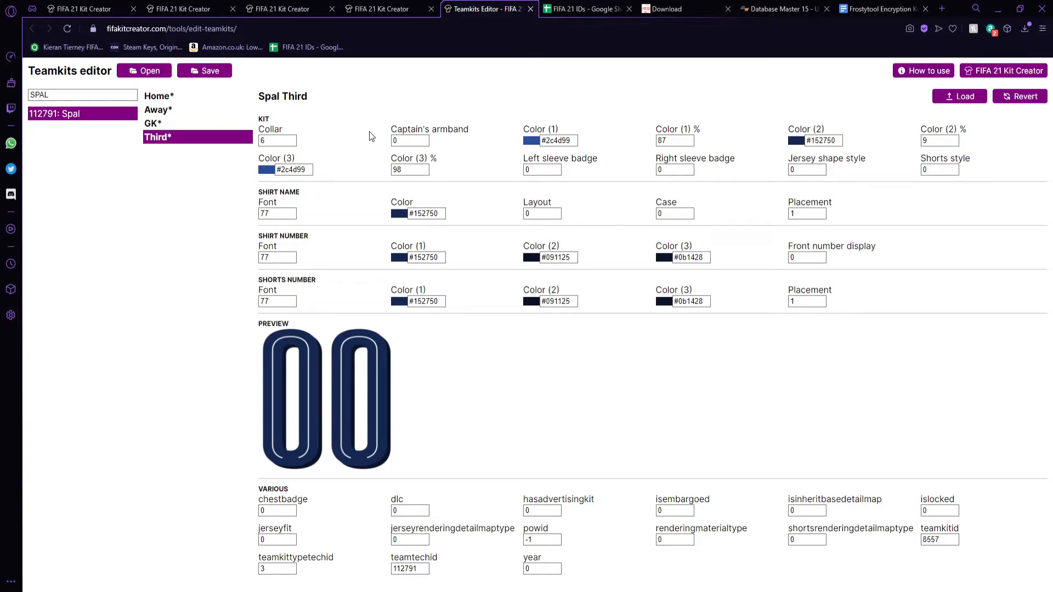
left_click(217, 72)
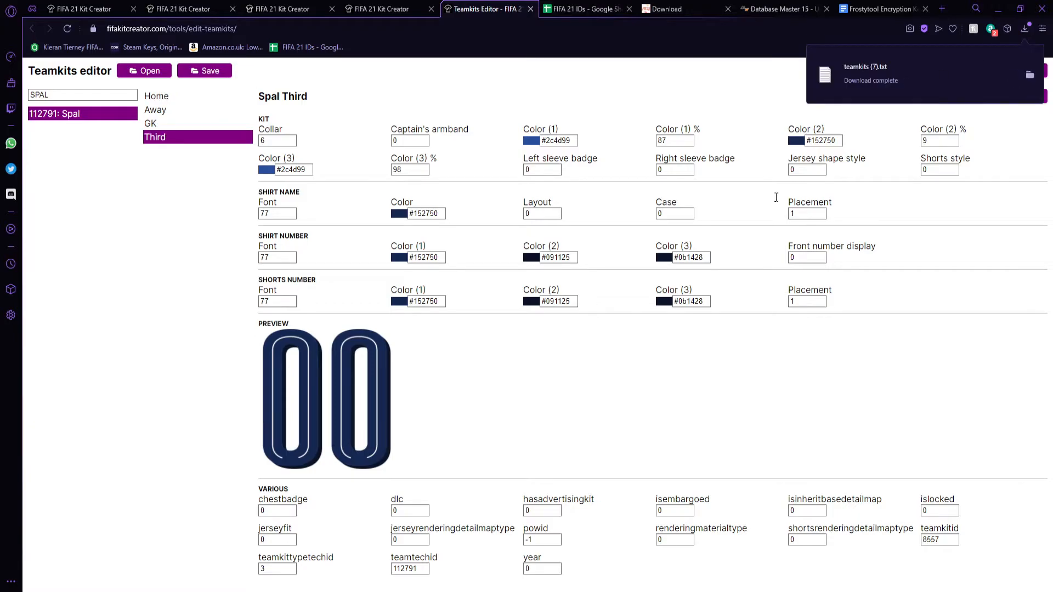
- In File Explorer, move teamkits (7).txt from Downloads into the Tutorial folder on Games-2 (F:) and close the window
left_click(288, 590)
scroll(368, 222, "up", 4)
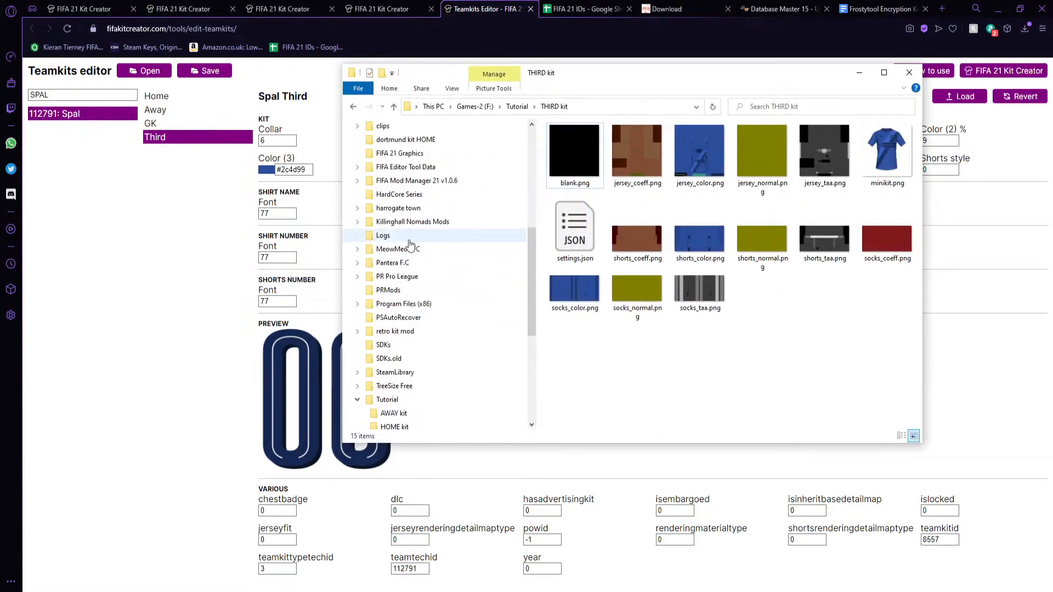
scroll(369, 222, "up", 4)
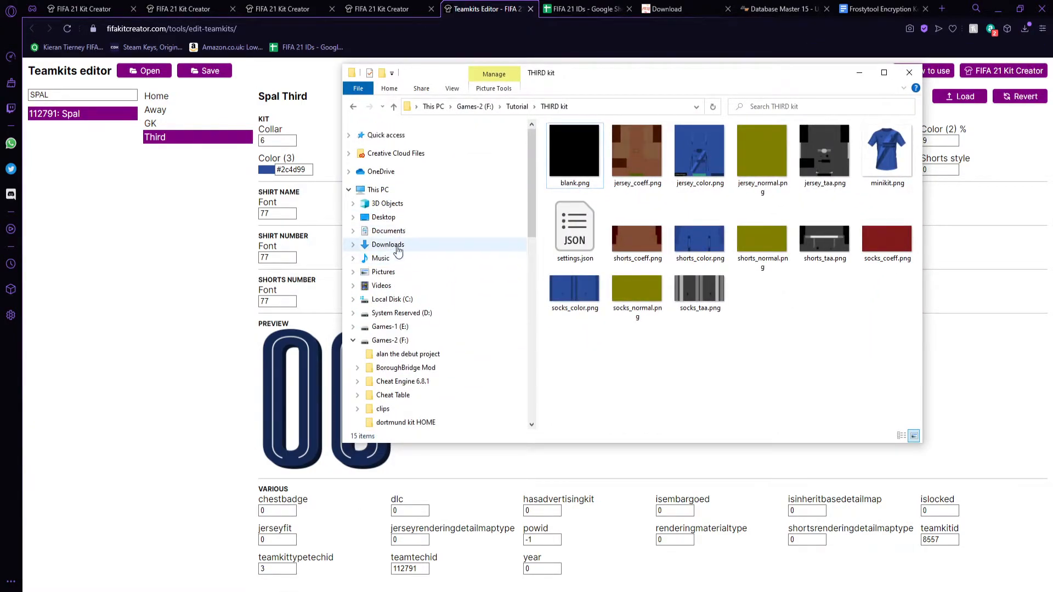
left_click(388, 245)
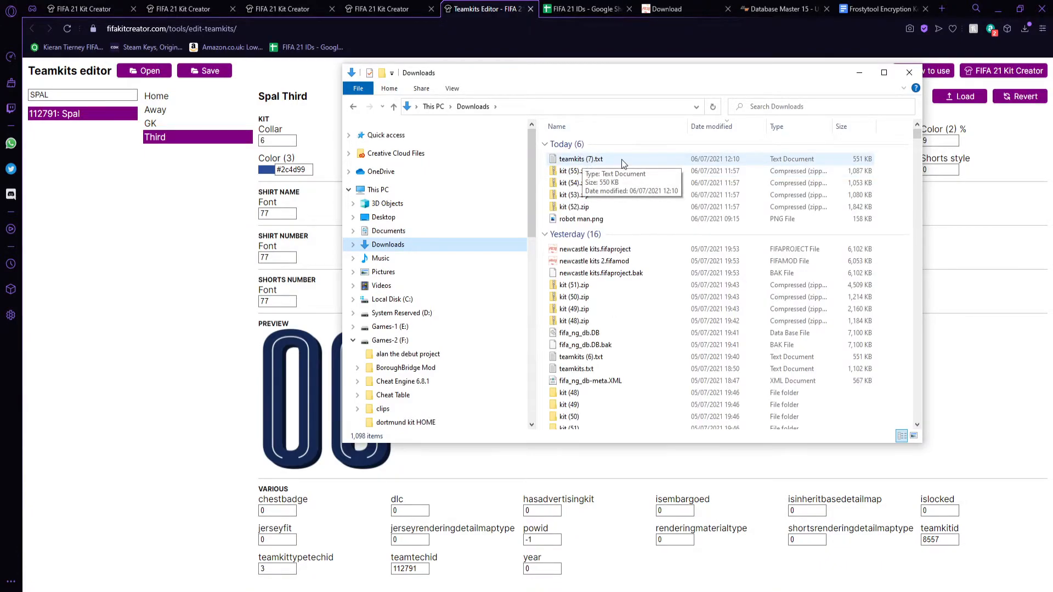
left_click_drag(604, 154, 548, 160)
scroll(472, 181, "down", 9)
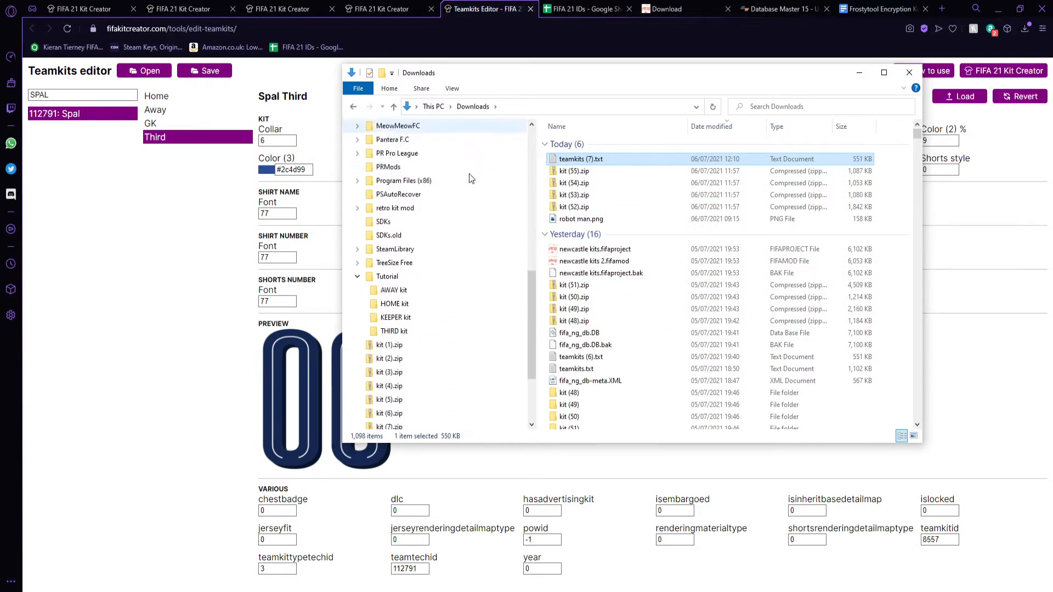
scroll(470, 165, "down", 2)
left_click_drag(610, 162, 405, 222)
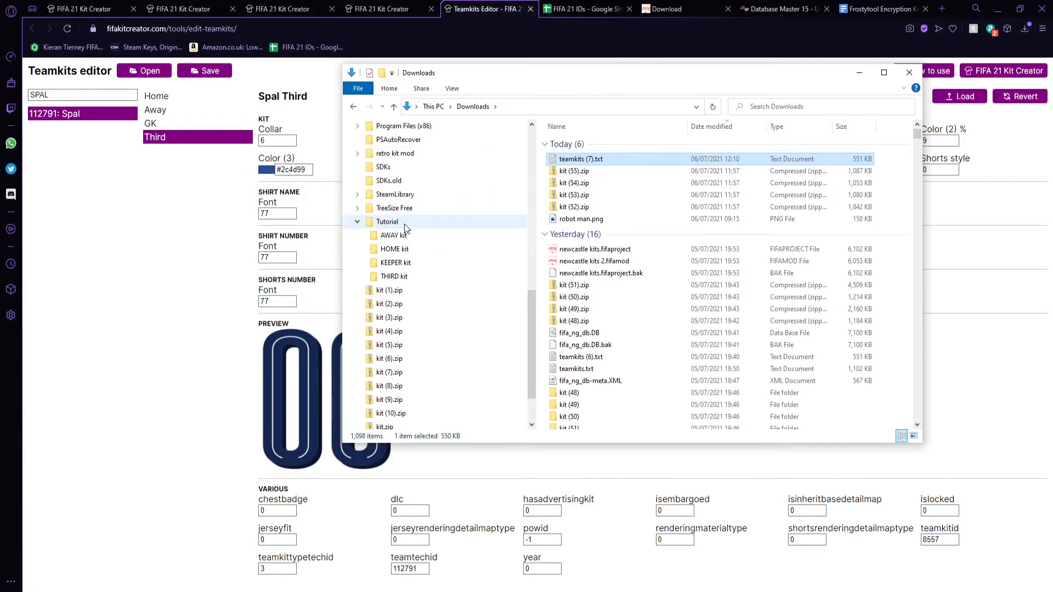
left_click(405, 222)
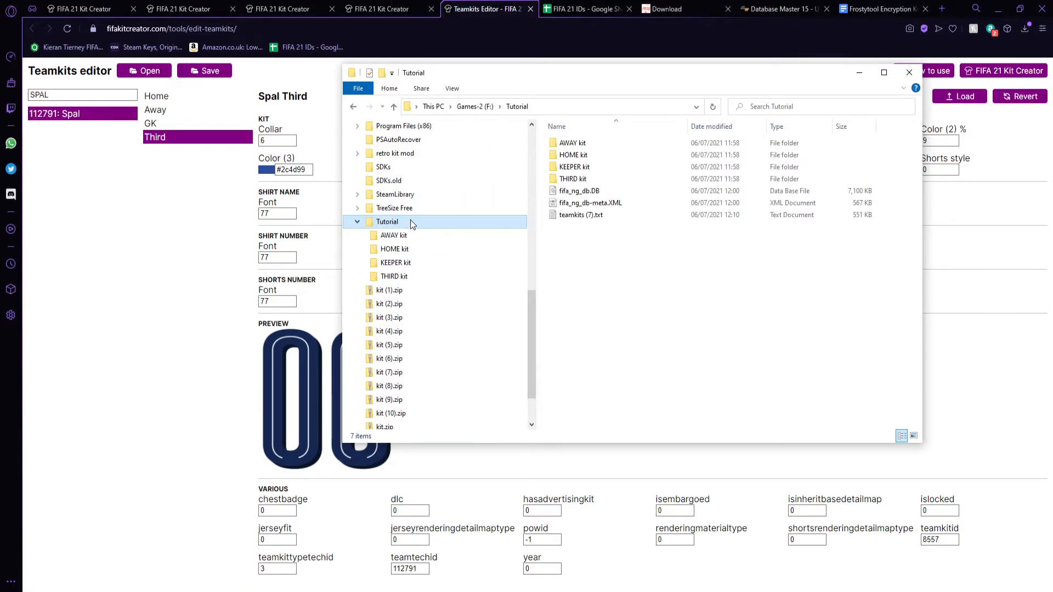
left_click(909, 73)
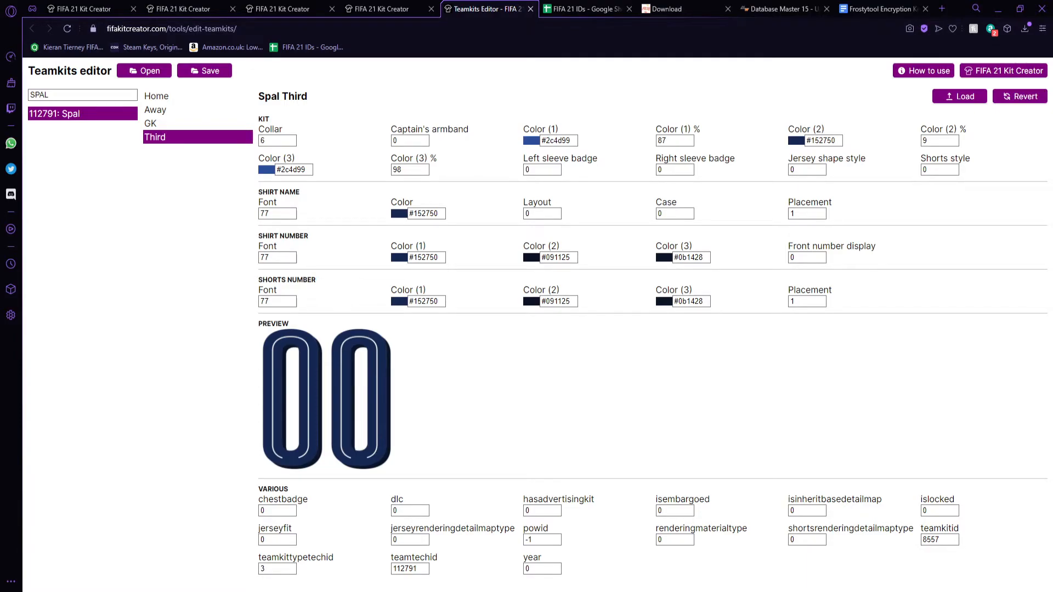
- In DB Master, import teamkits (7).txt from the Tutorial folder into the teamkits table and save the database before closing it
key("alt+Tab")
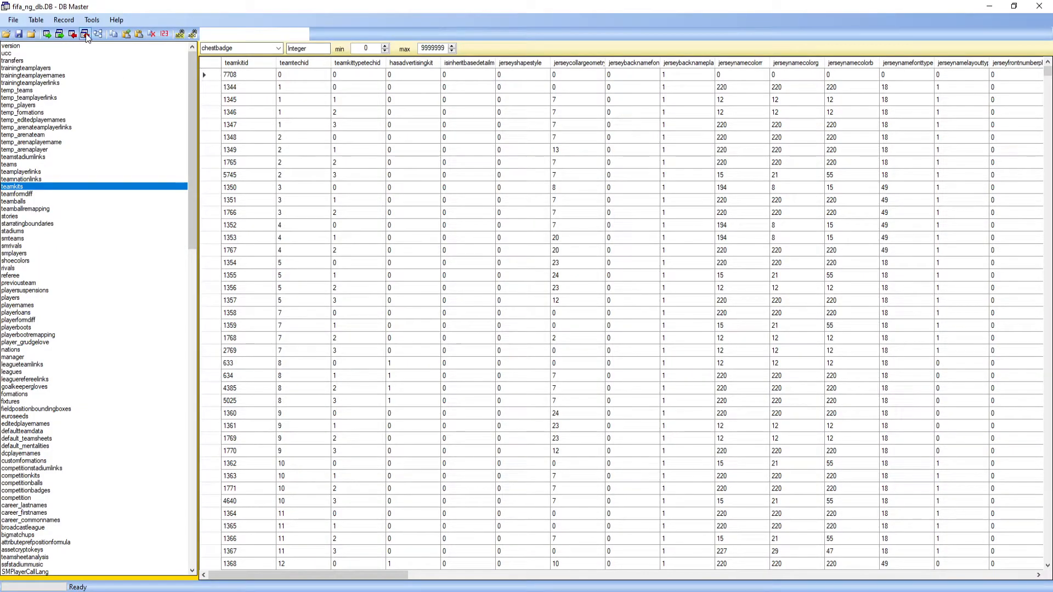
left_click(73, 34)
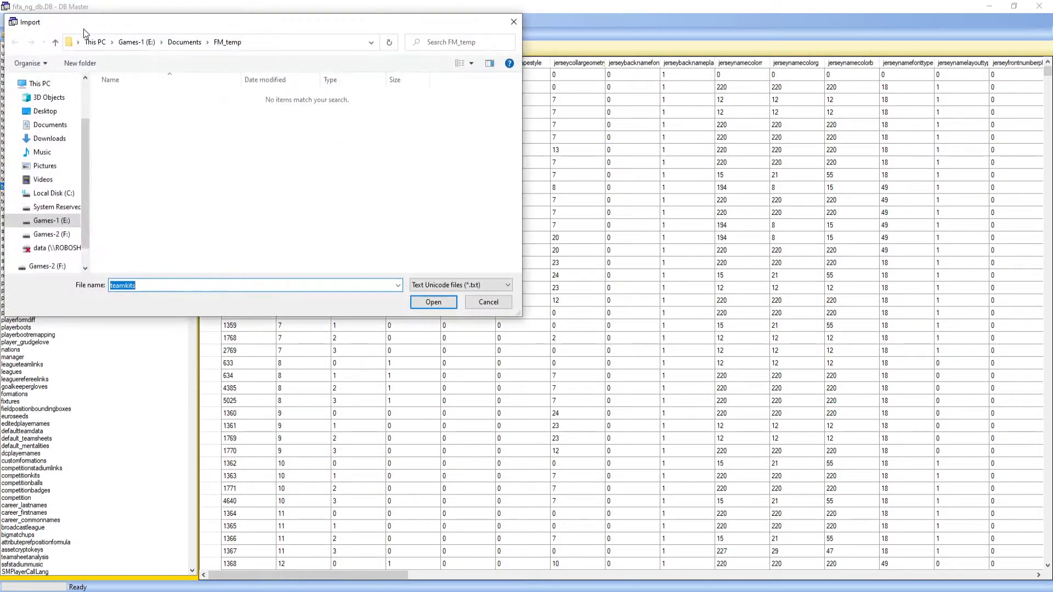
left_click(51, 234)
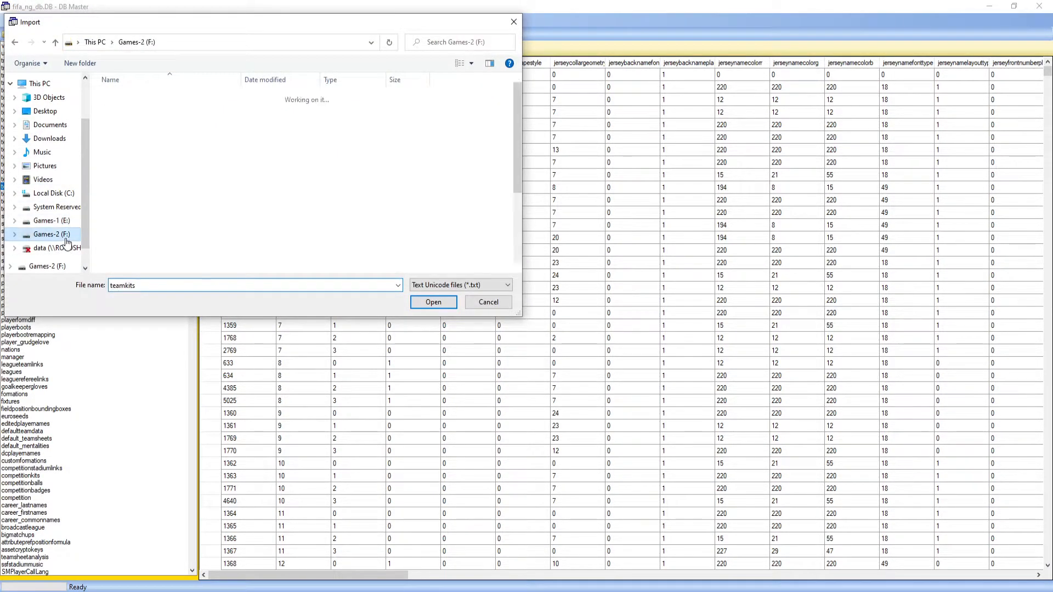
scroll(138, 246, "down", 5)
double_click(136, 268)
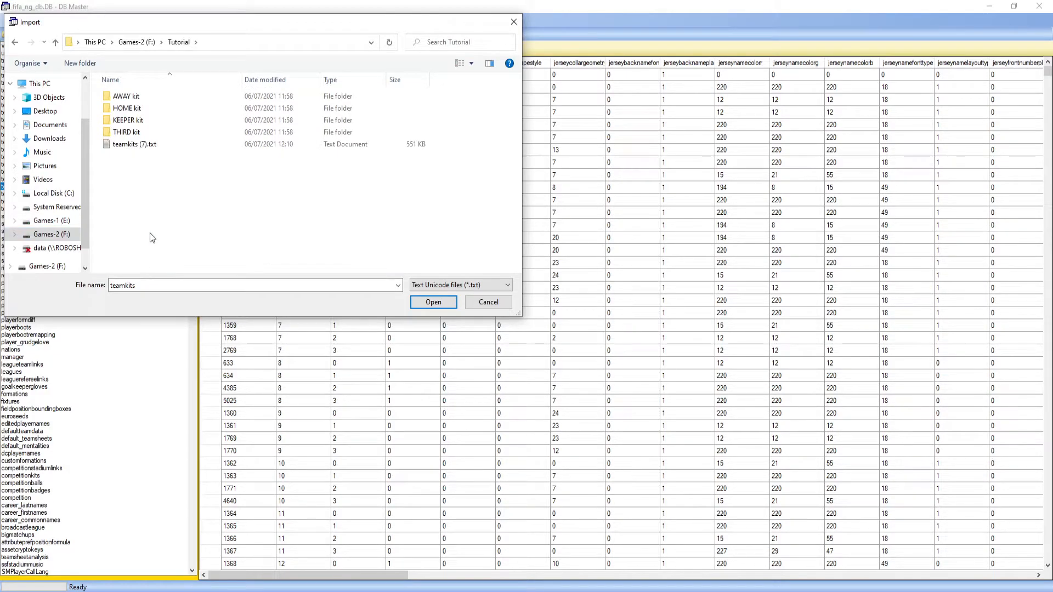
double_click(150, 147)
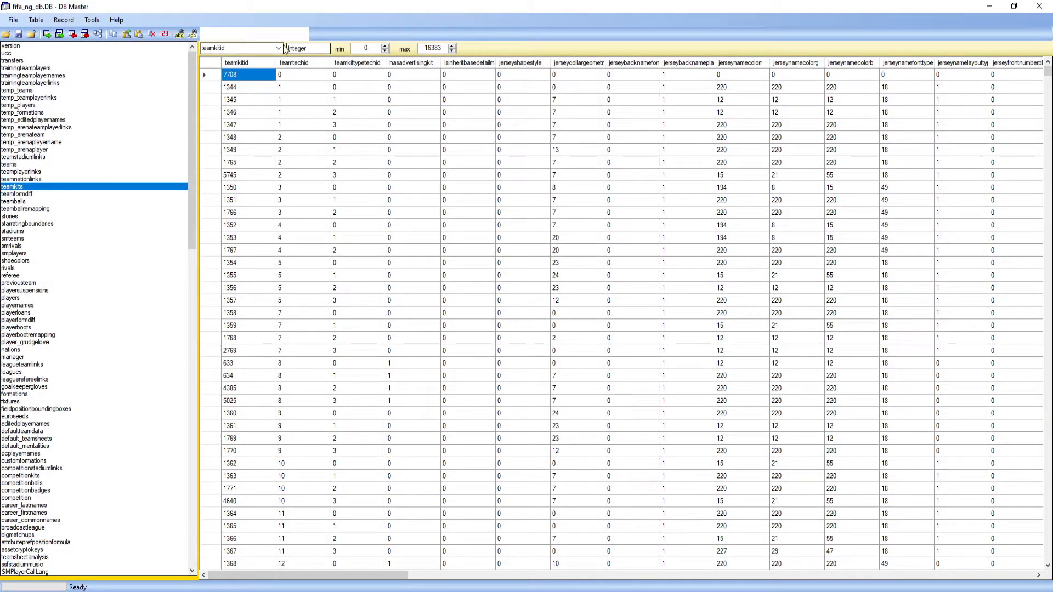
left_click(21, 34)
left_click(1039, 6)
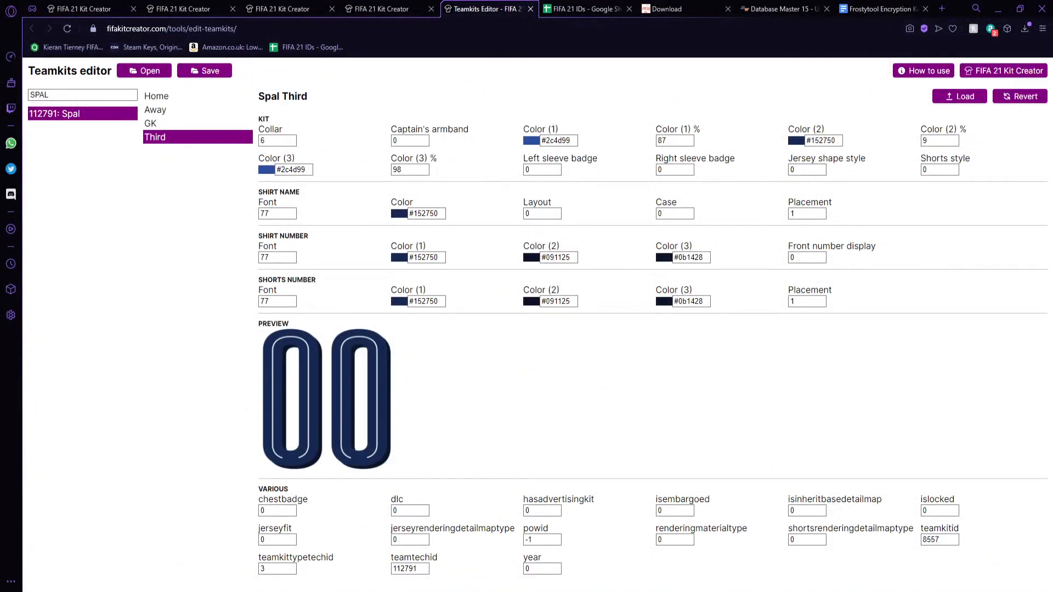
- Close the Teamkits Editor and all FIFA 21 Kit Creator pages in the browser, leaving without saving changes
left_click(530, 8)
left_click(432, 9)
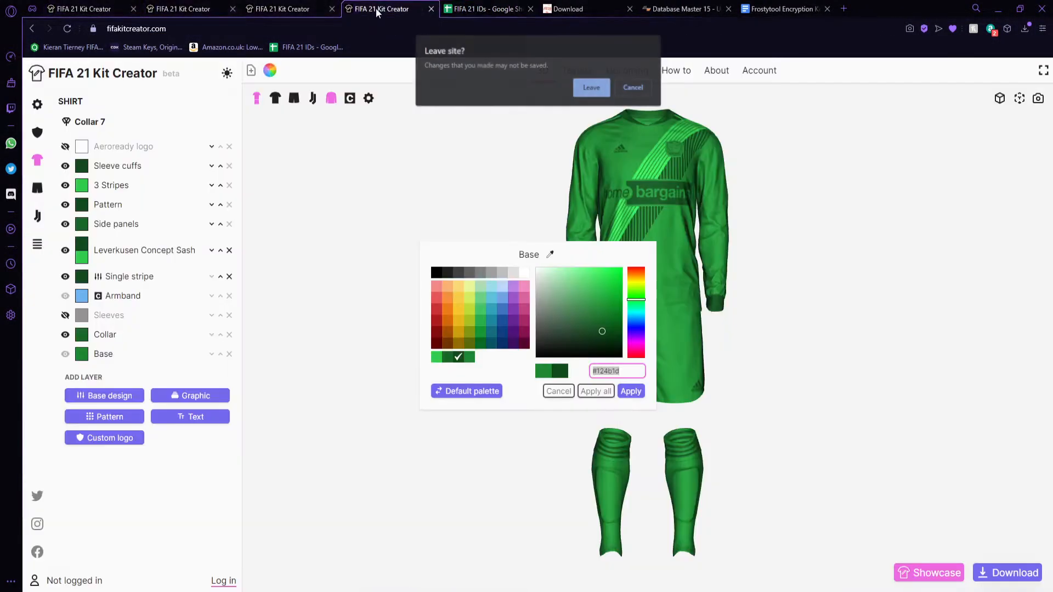
left_click(639, 87)
left_click(469, 9)
left_click(359, 9)
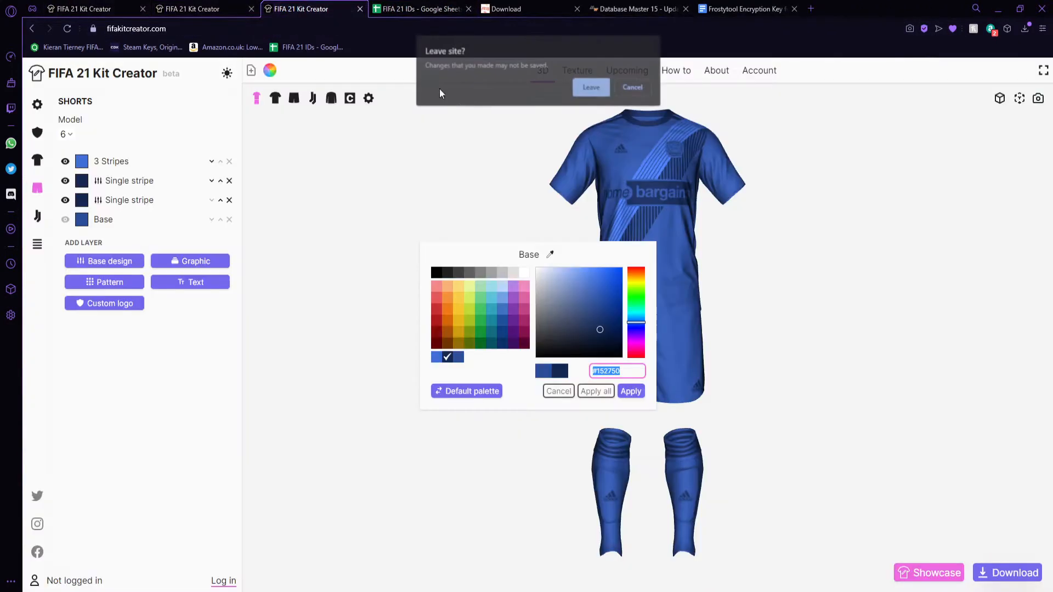
left_click(586, 88)
left_click(251, 9)
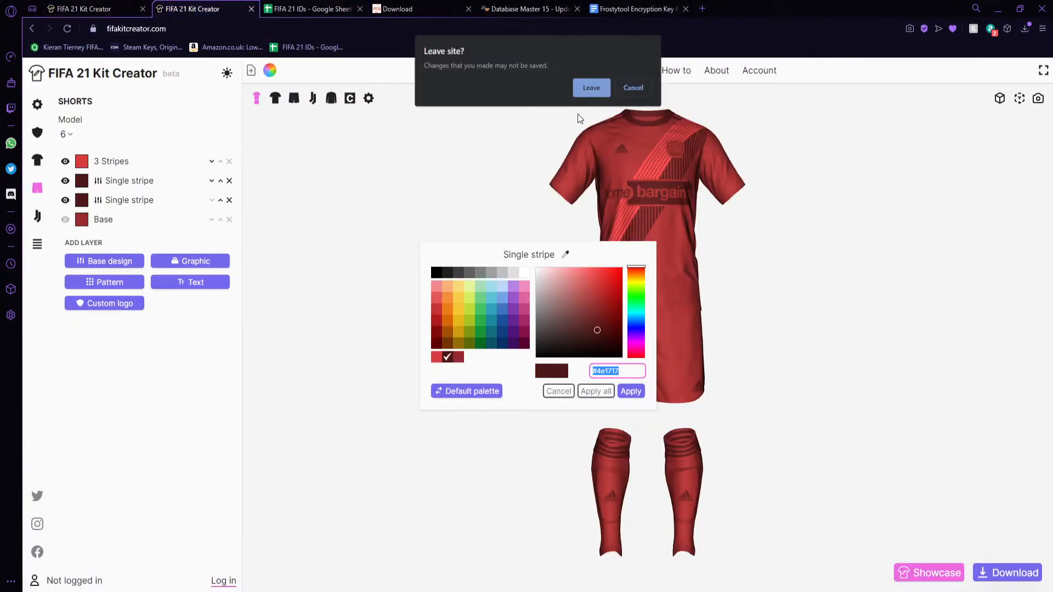
left_click(588, 87)
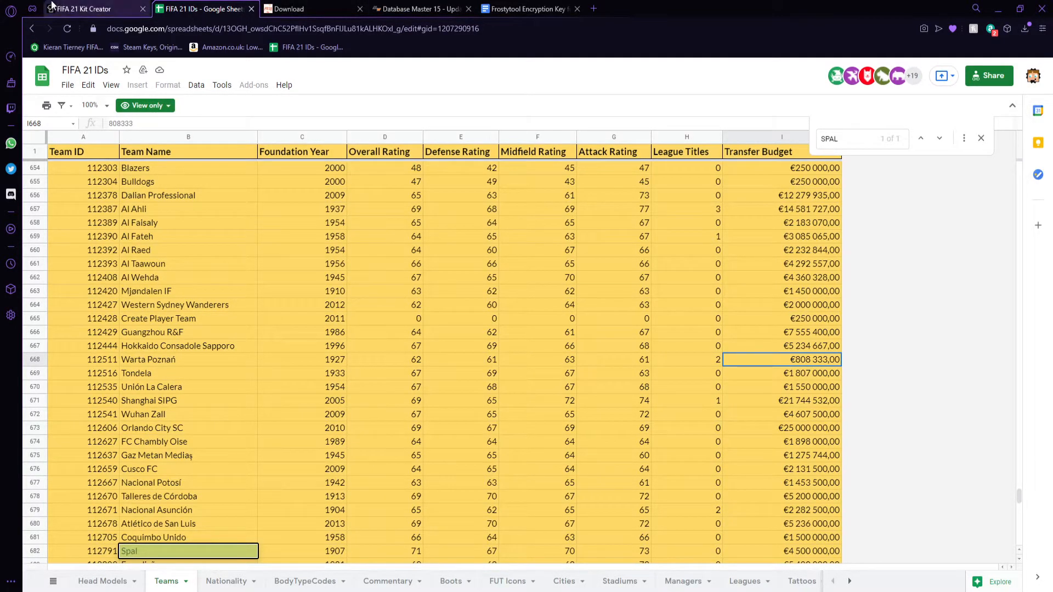
left_click(142, 9)
left_click(586, 89)
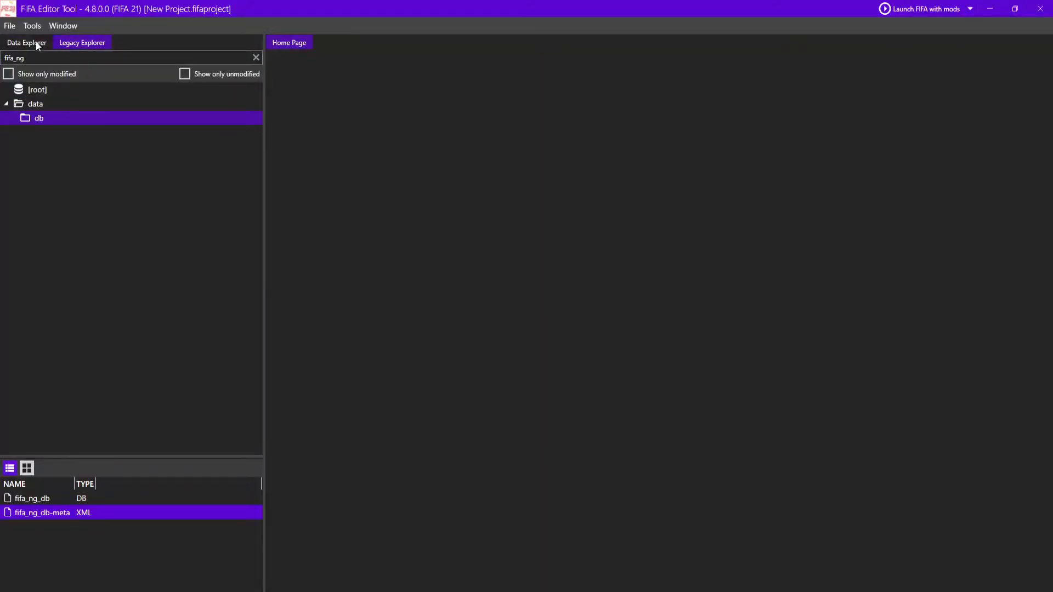
- In FIFA Editor Tool, import the fifa_ng_db database and fifa_ng_db-meta.XML from the Tutorial folder over their legacy files
right_click(68, 496)
left_click(90, 473)
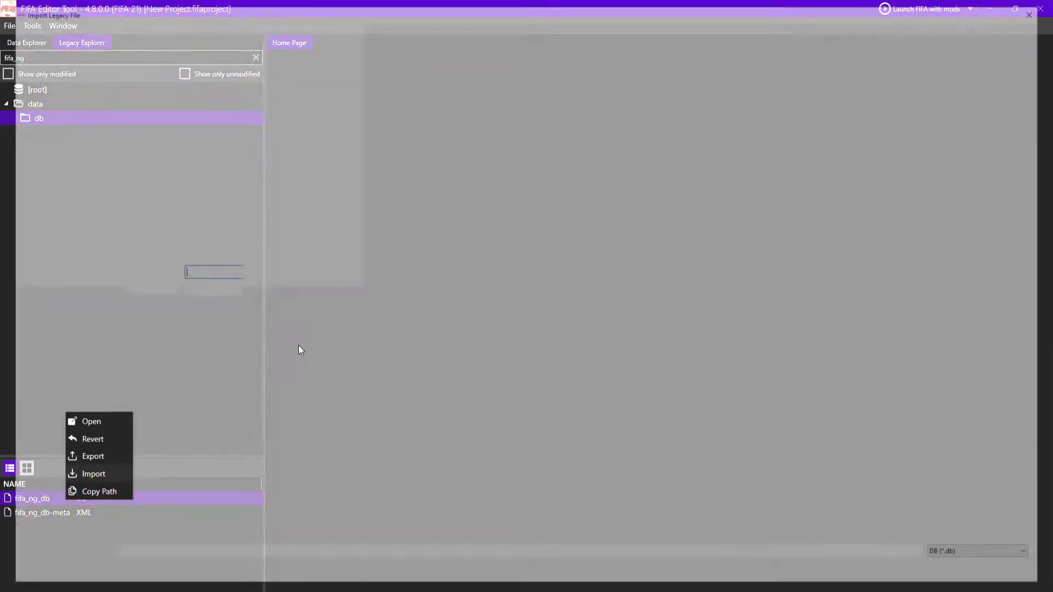
double_click(154, 131)
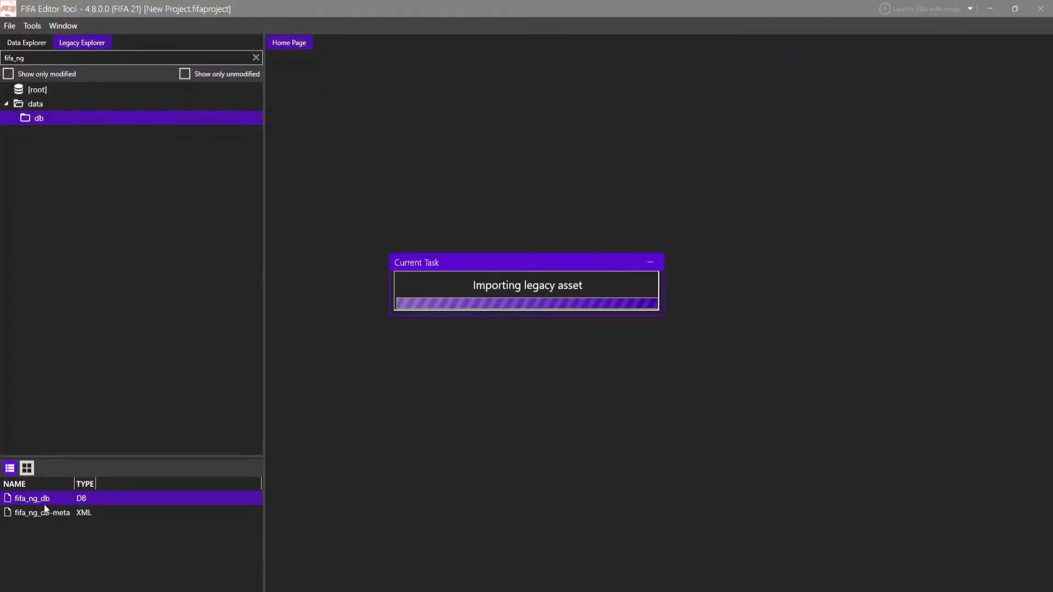
right_click(67, 514)
left_click(83, 485)
left_click(197, 131)
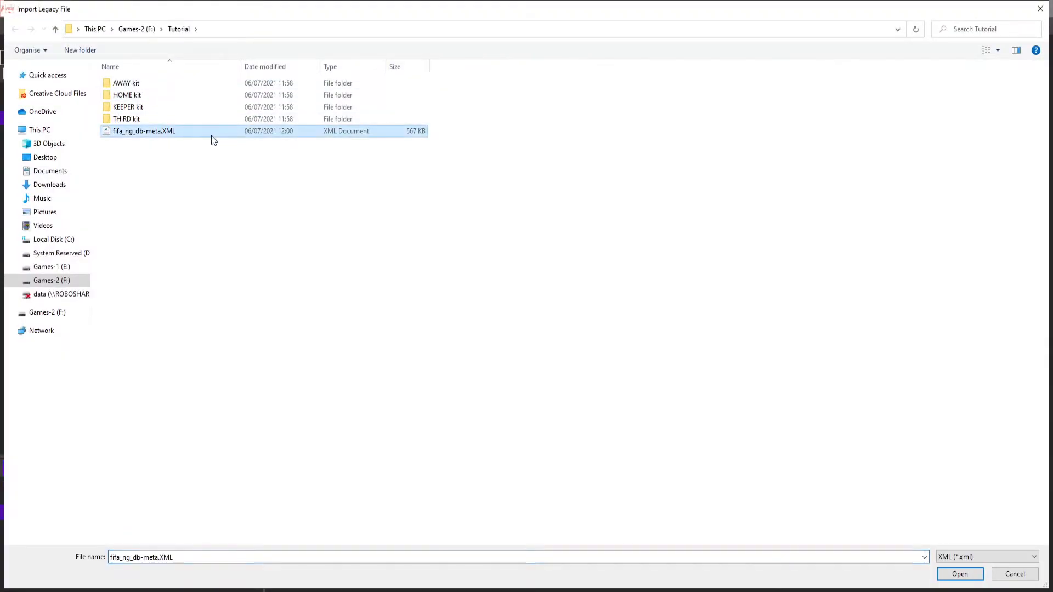
- Import the fifa_ng_db-meta.XML file from the Tutorial folder into the project
double_click(218, 132)
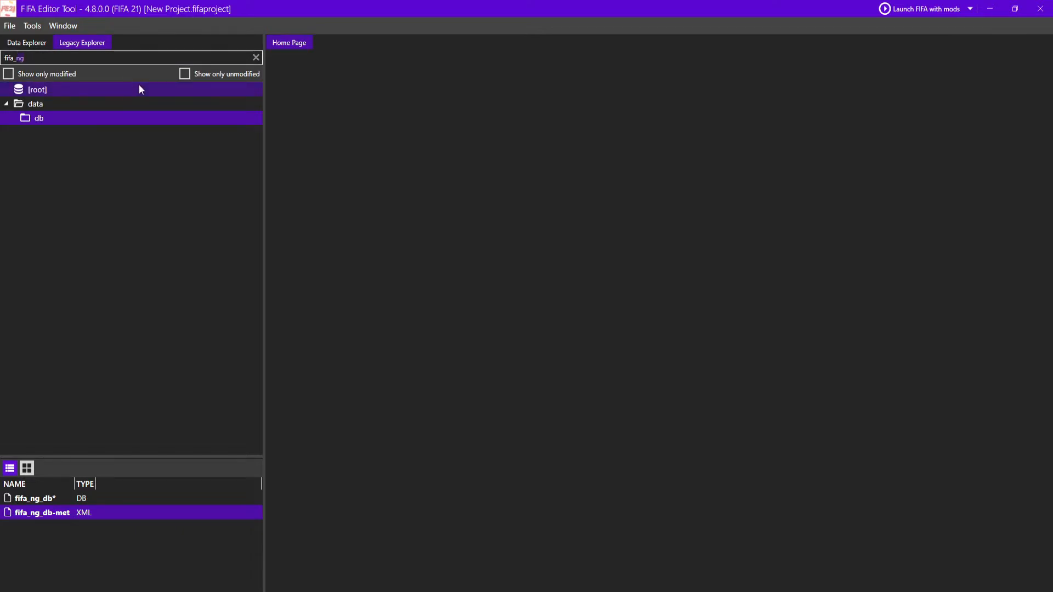
- Filter the legacy files for eng_us and export the eng_us DB file from data/loc to the Tutorial folder
type("e")
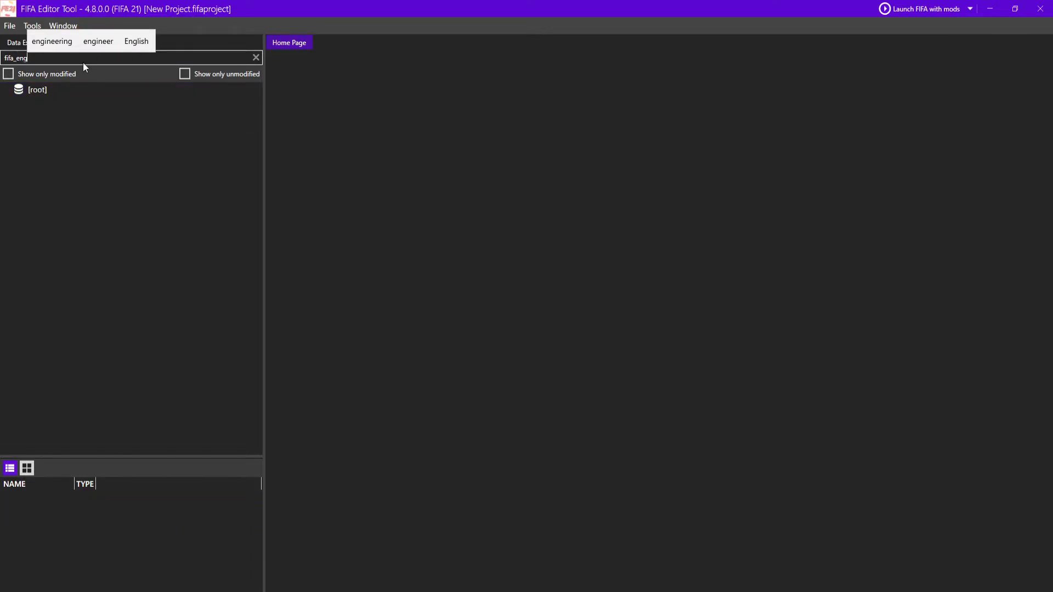
key("ctrl+BackSpace")
type("eng_us")
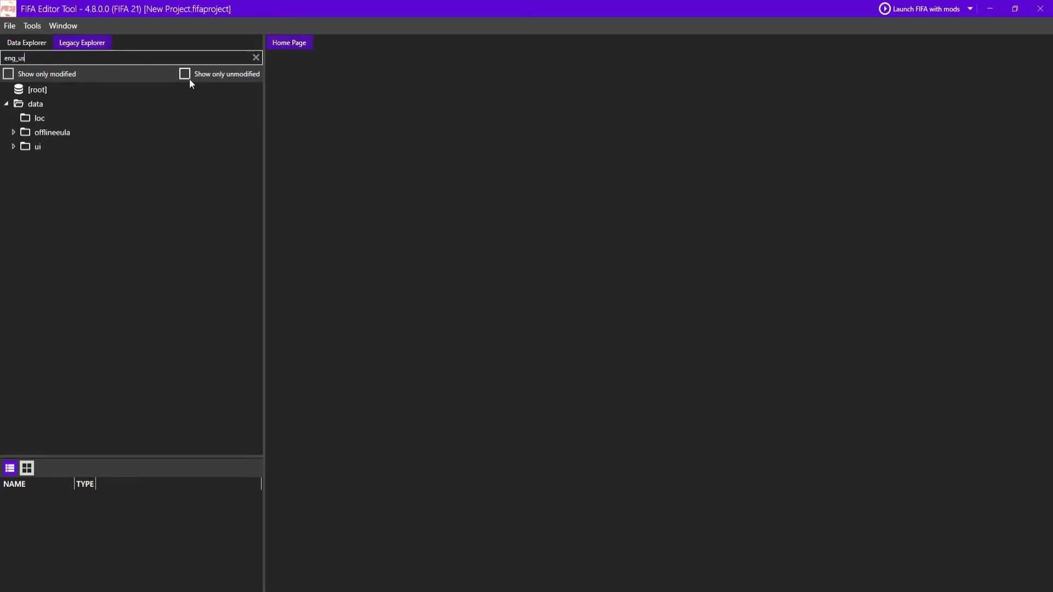
left_click(69, 117)
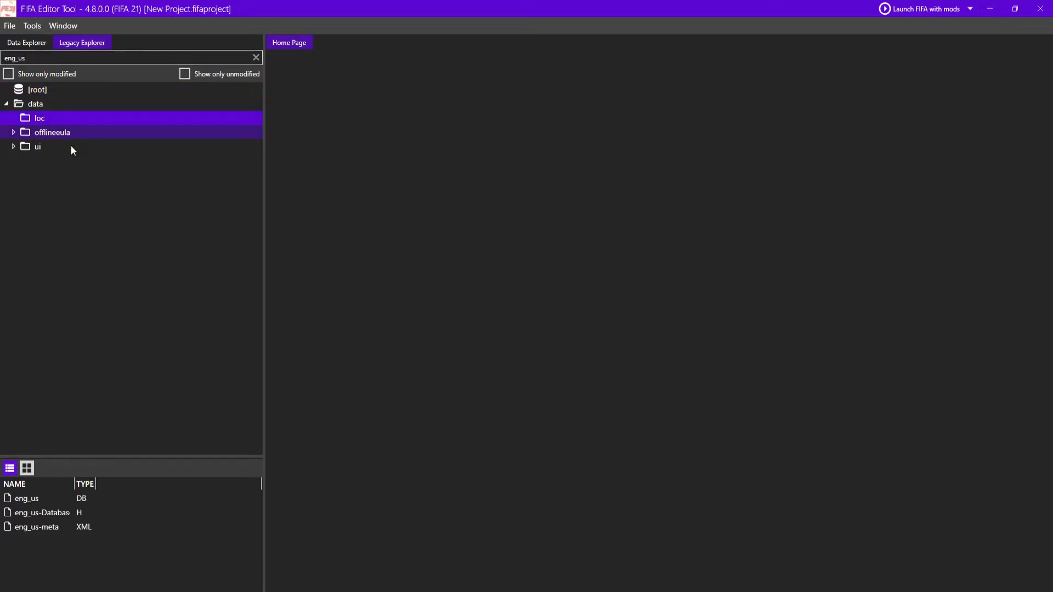
right_click(83, 501)
left_click(64, 551)
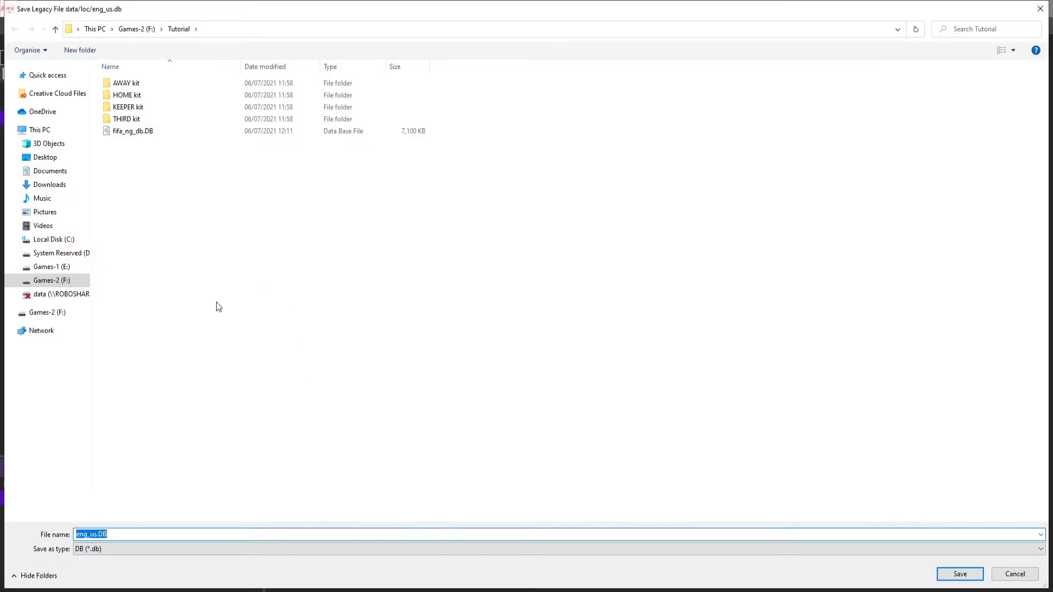
left_click(966, 574)
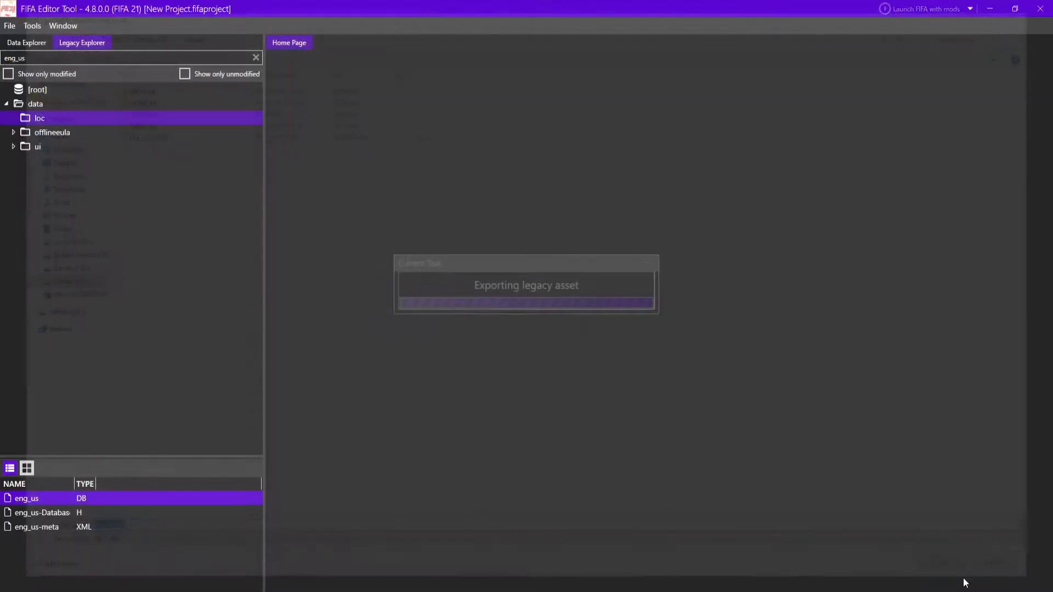
right_click(53, 530)
left_click(85, 501)
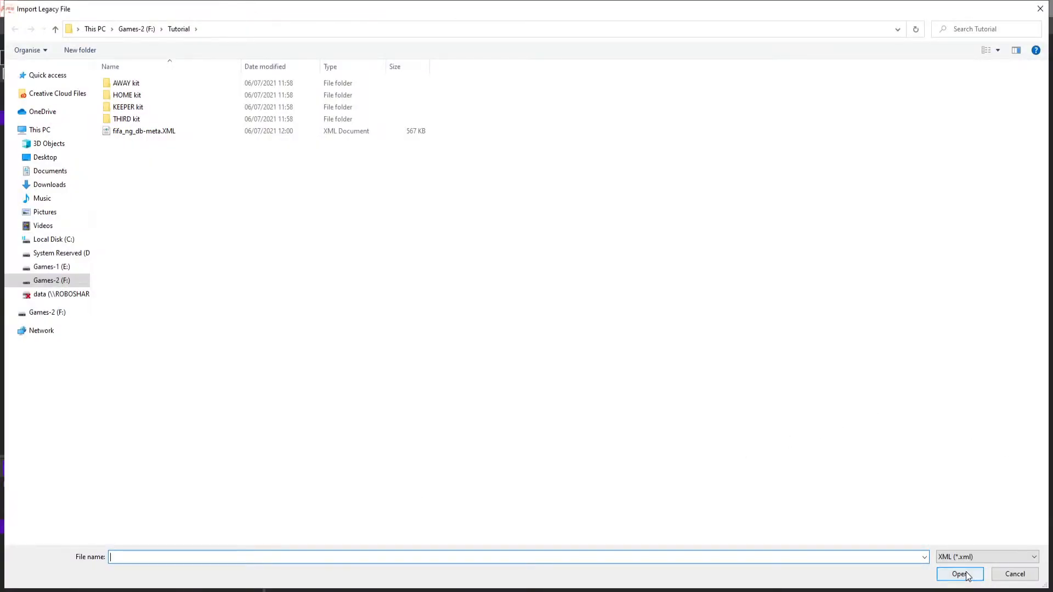
left_click(966, 574)
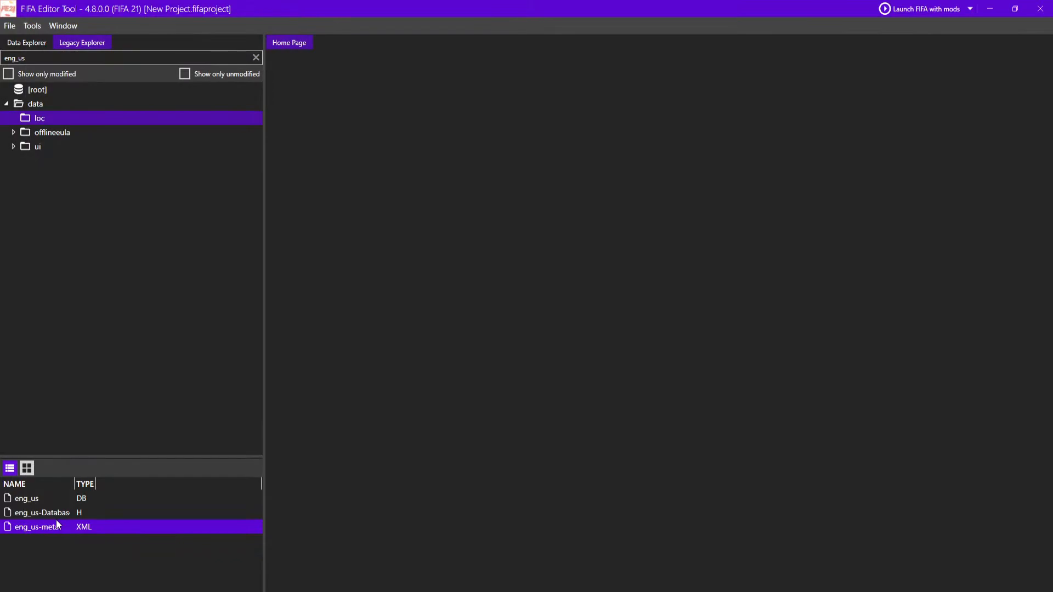
- Export the eng_us-meta XML file to the Tutorial folder
right_click(57, 528)
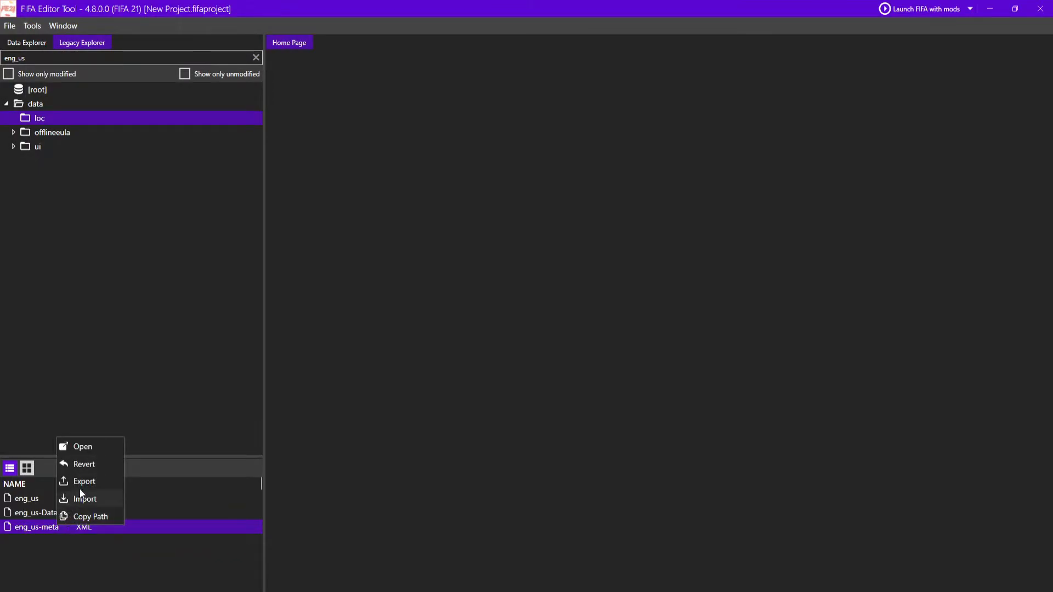
left_click(82, 481)
left_click(964, 574)
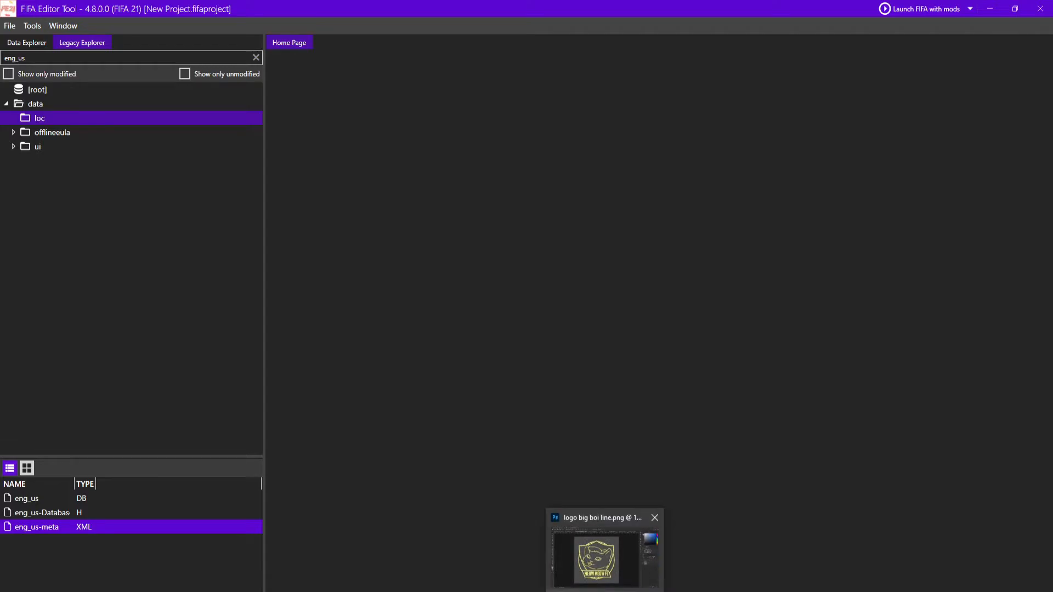
- Clear the open windows away and launch DB Master from the desktop
left_click(991, 8)
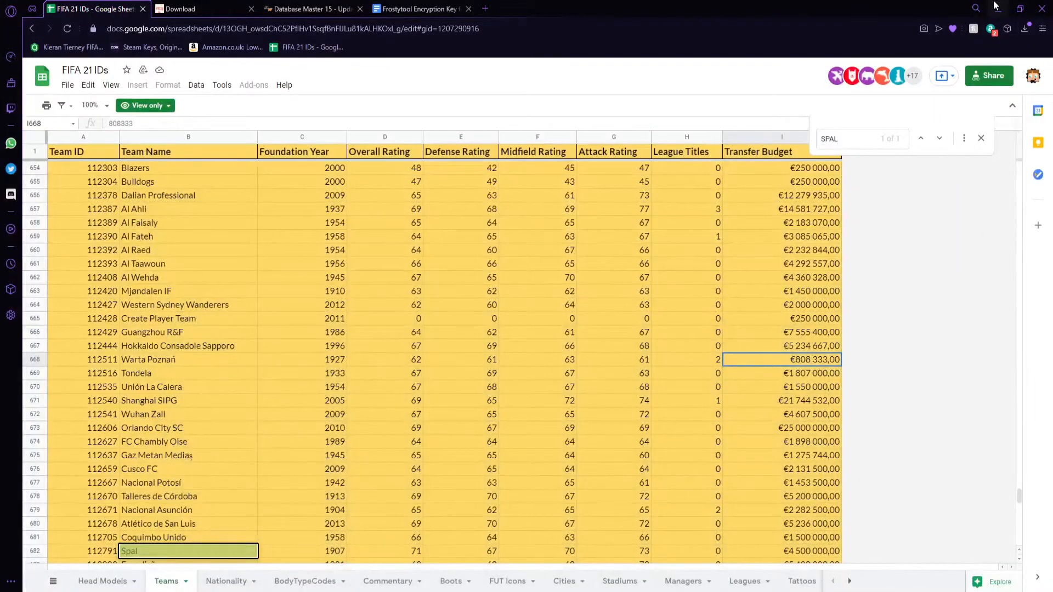
left_click(997, 7)
double_click(100, 141)
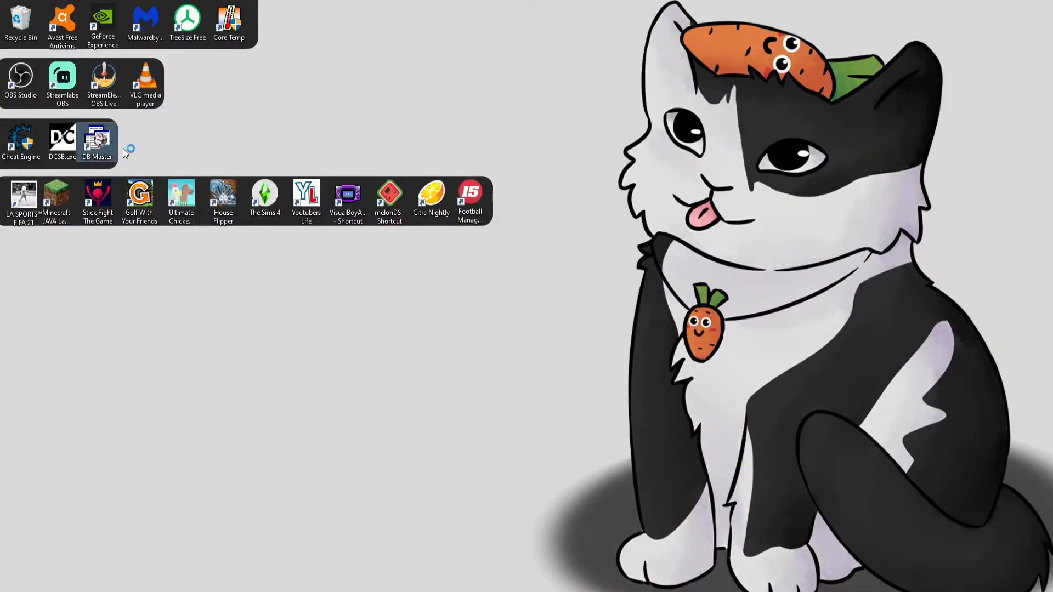
- Open the eng_us.DB database with eng_us-meta.XML as its descriptor file
key("alt")
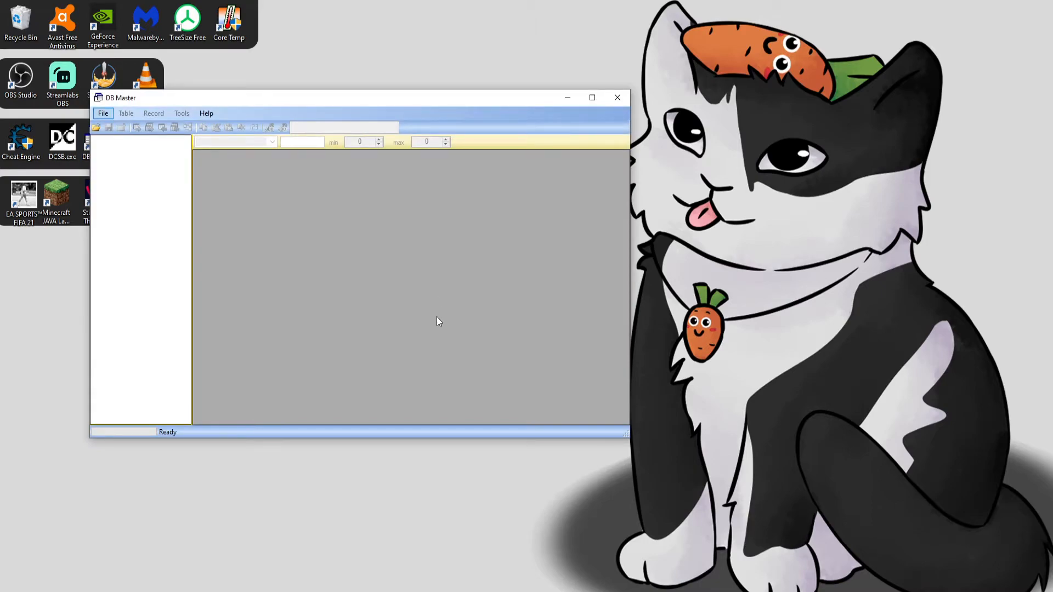
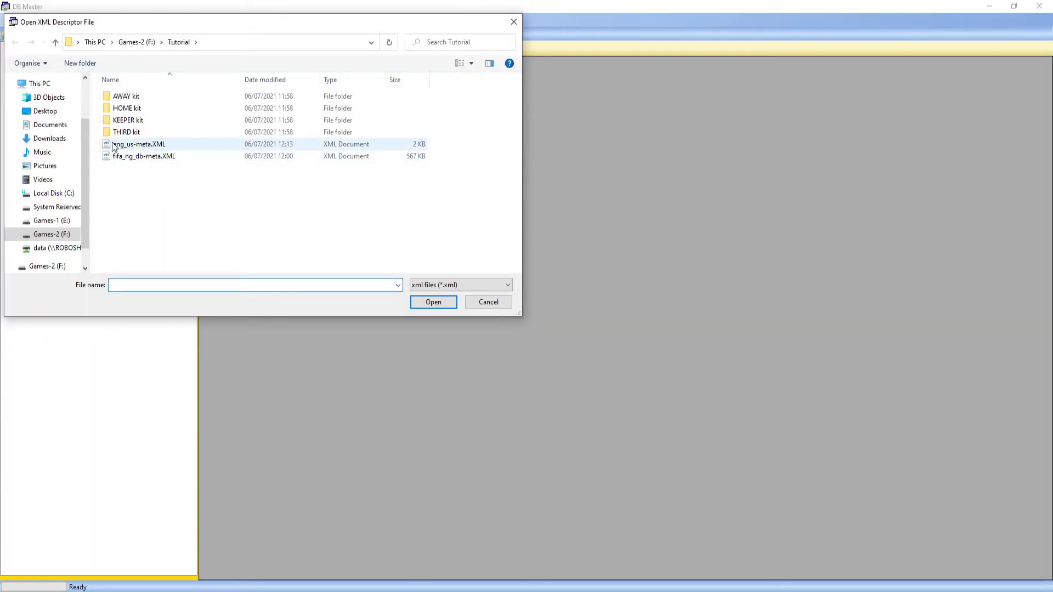
double_click(169, 144)
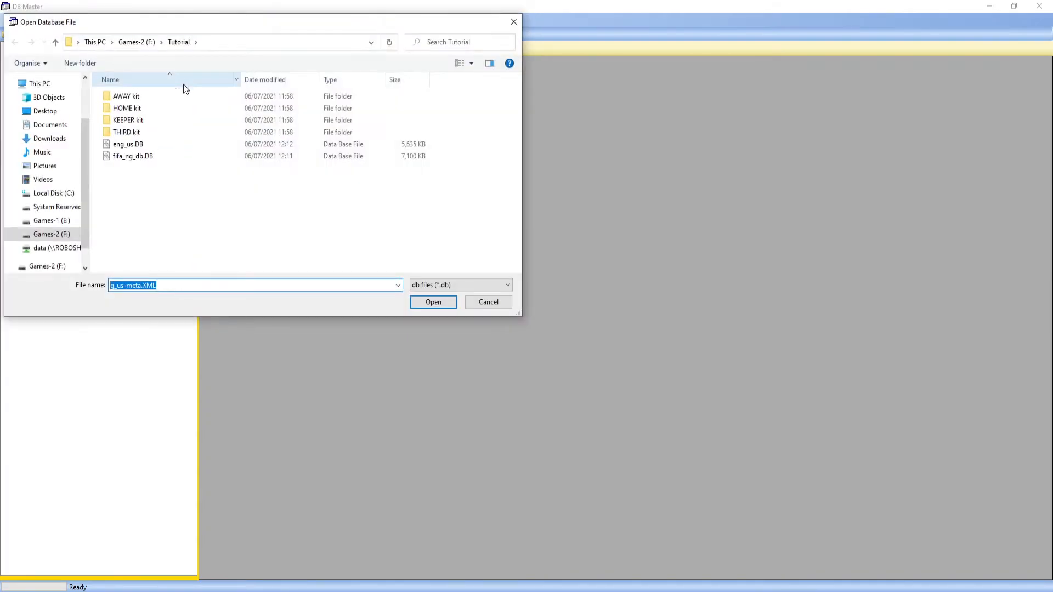
left_click(160, 145)
double_click(161, 145)
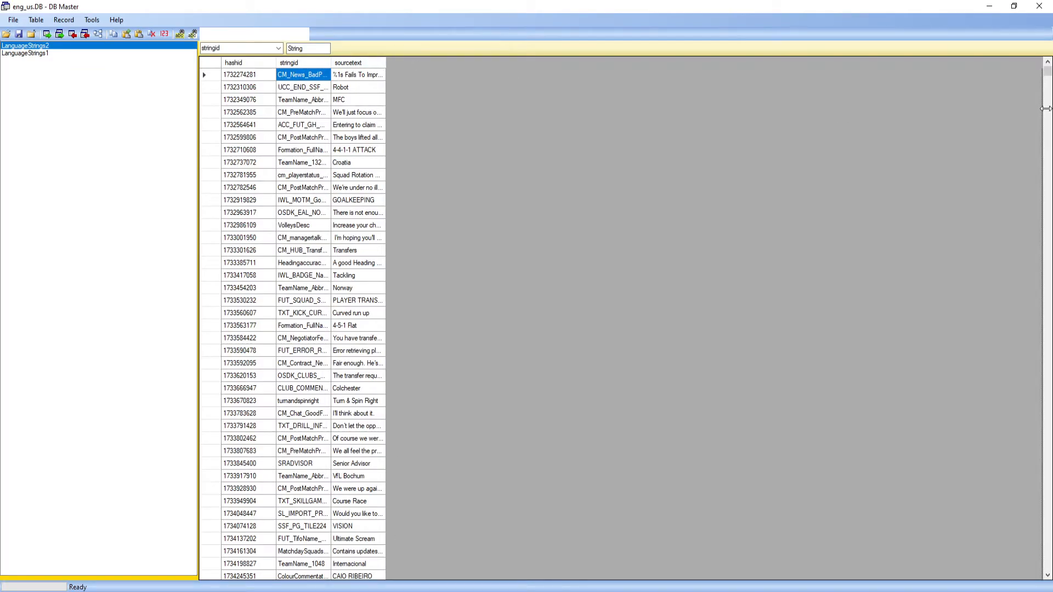
- Widen the sourcetext and stringid columns of the LanguageStrings2 table so their full text can be read
double_click(385, 64)
left_click_drag(329, 62, 536, 62)
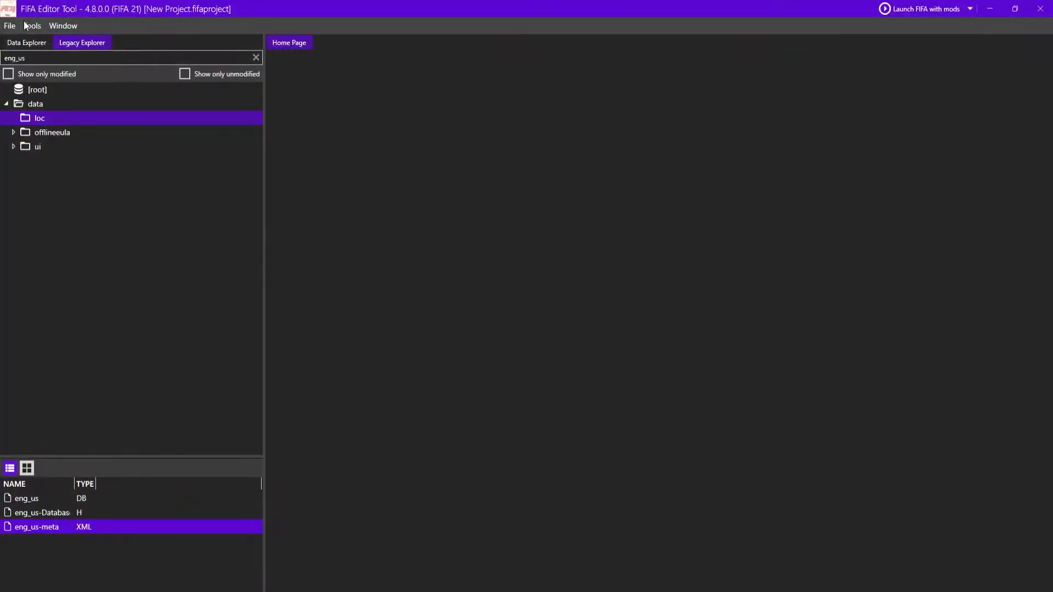
- Switch to FIFA Editor Tool and save the project as "MeowMeowFC Project" in the Tutorial folder
left_click(10, 27)
left_click(34, 95)
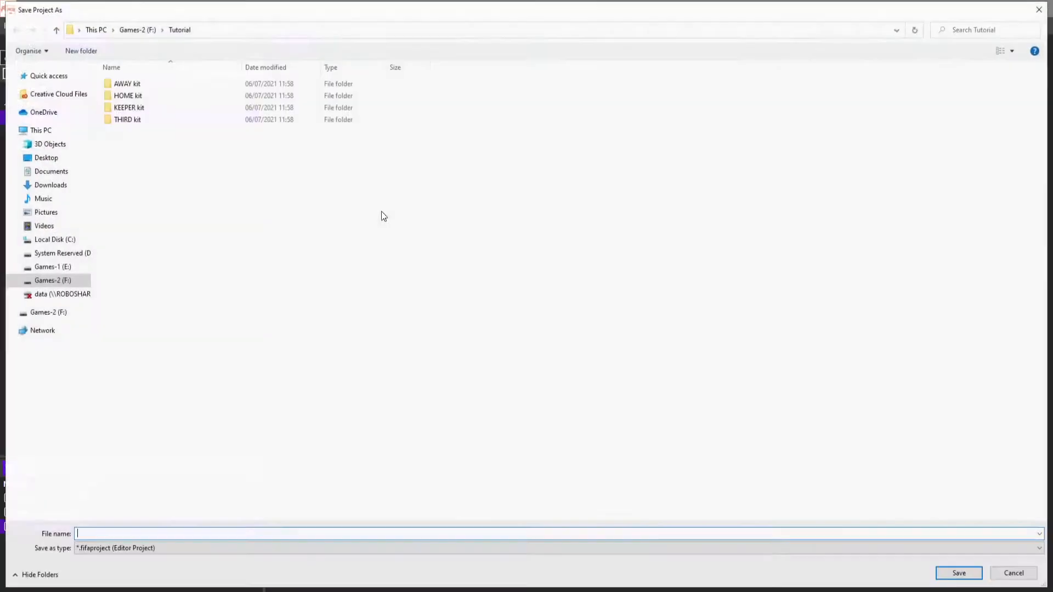
type("MeowMe")
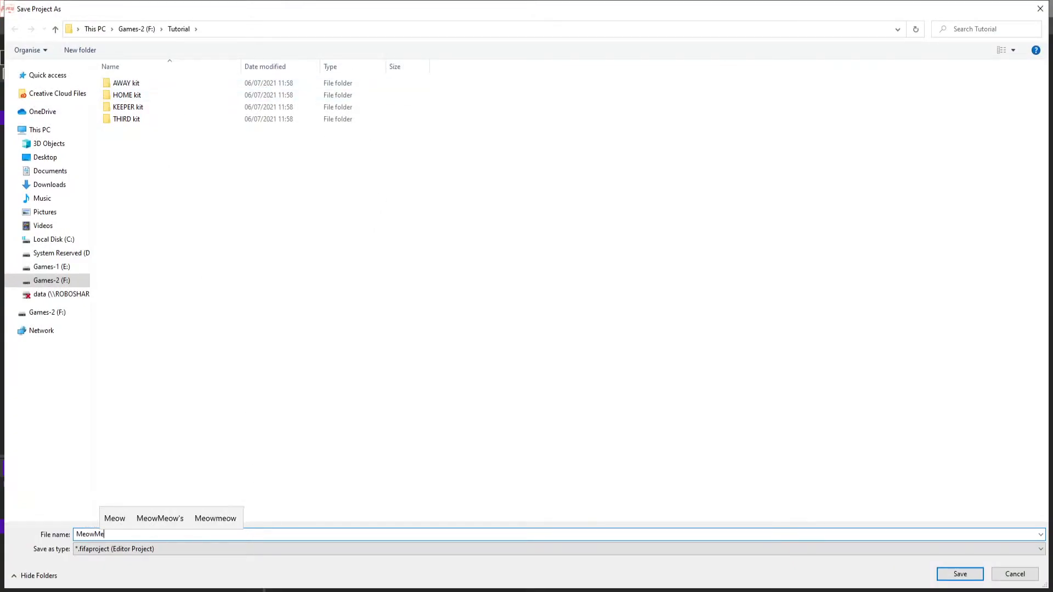
type("ow")
type("FC")
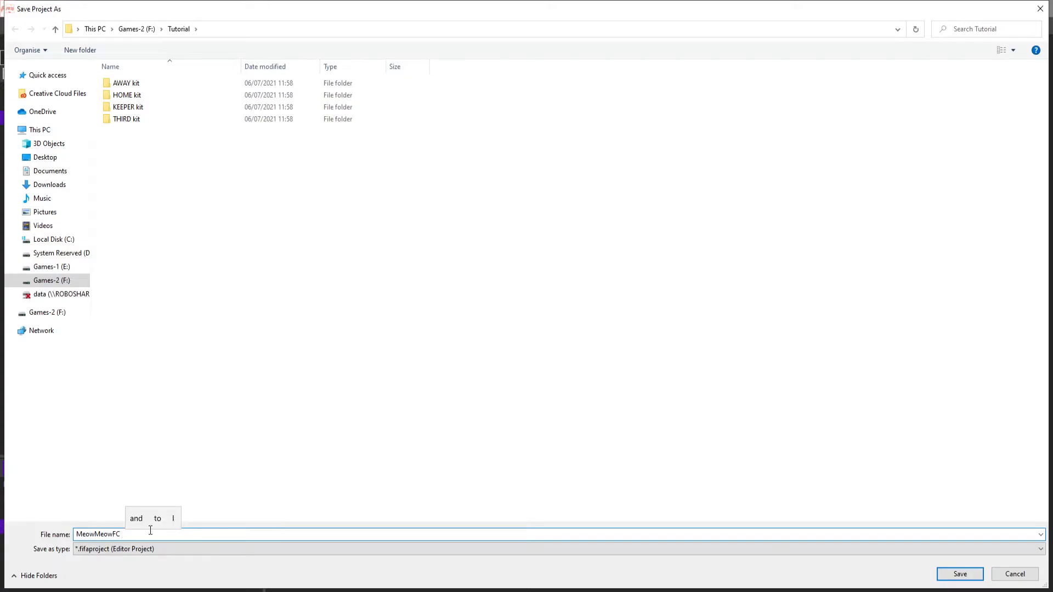
type(" Project")
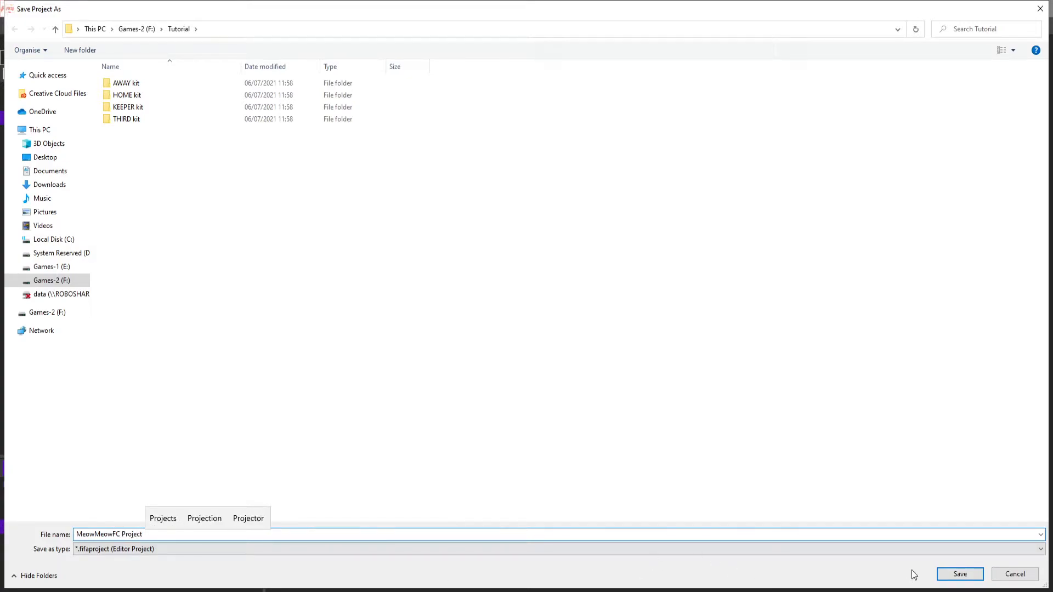
left_click(957, 575)
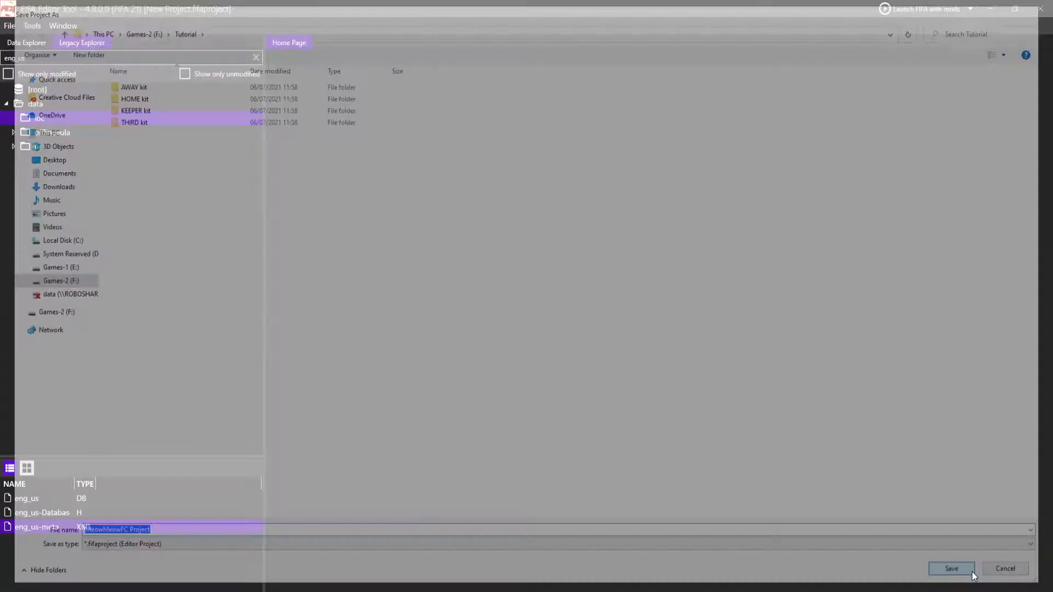
left_click(12, 28)
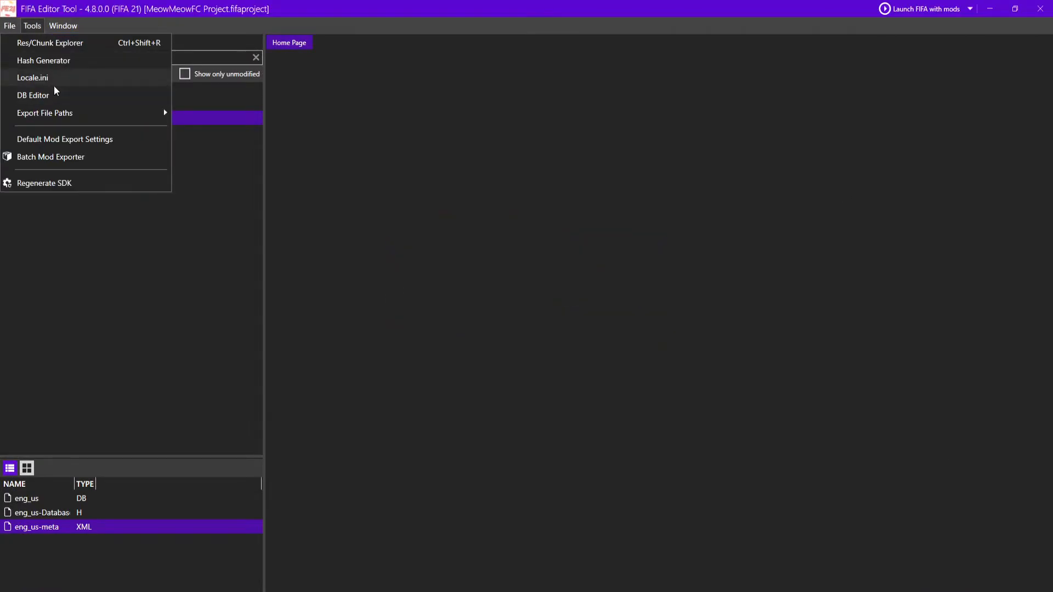
left_click(109, 116)
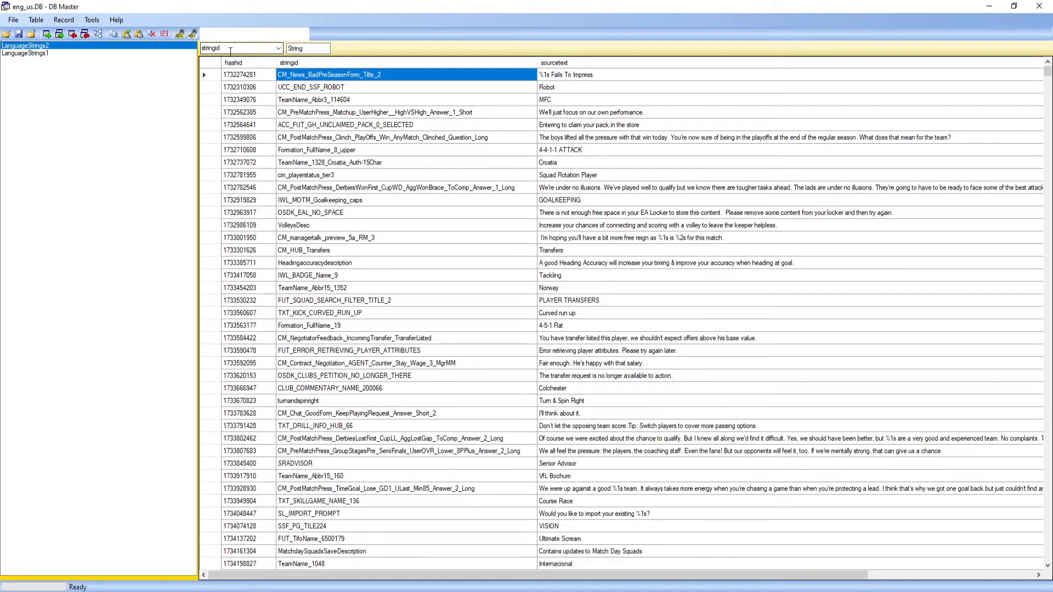
- In DB Master's LanguageStrings1 table, search the string IDs for 112791 and replace the source text of CM_BIO_FACT_112791 with "Meow"
left_click(60, 53)
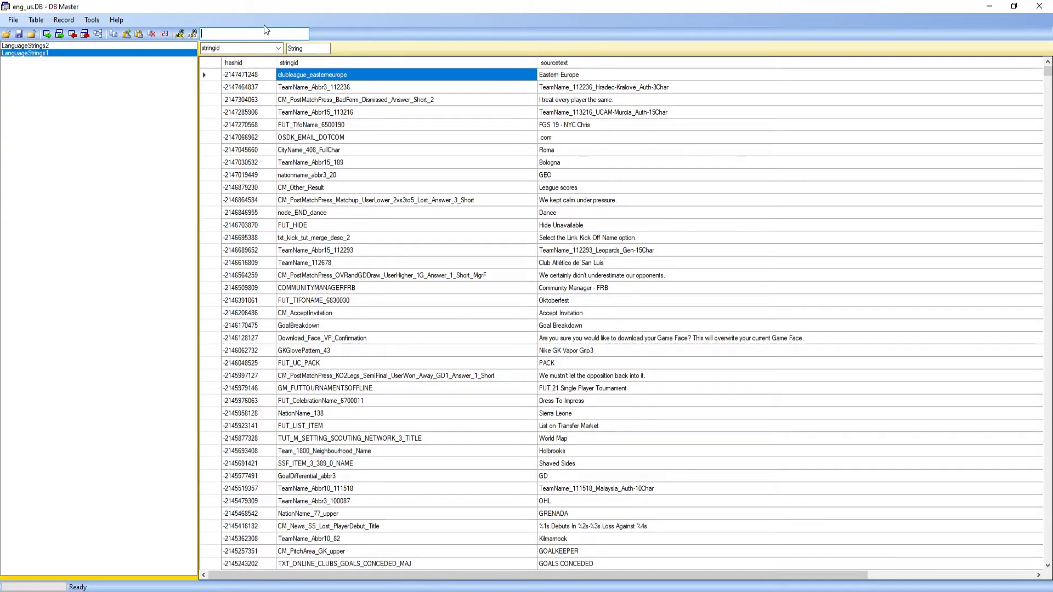
type("112791")
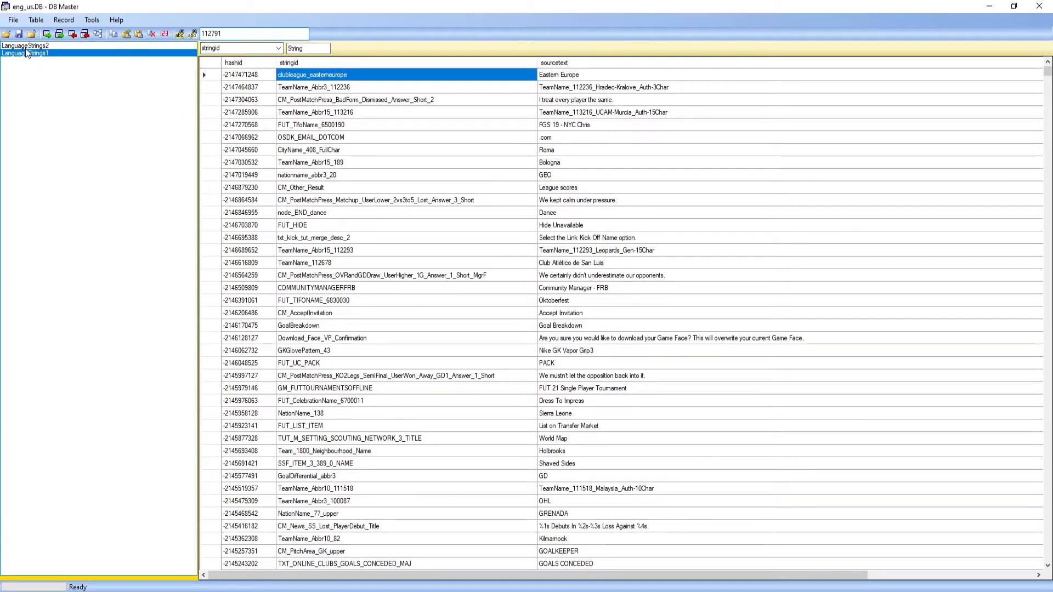
left_click(193, 34)
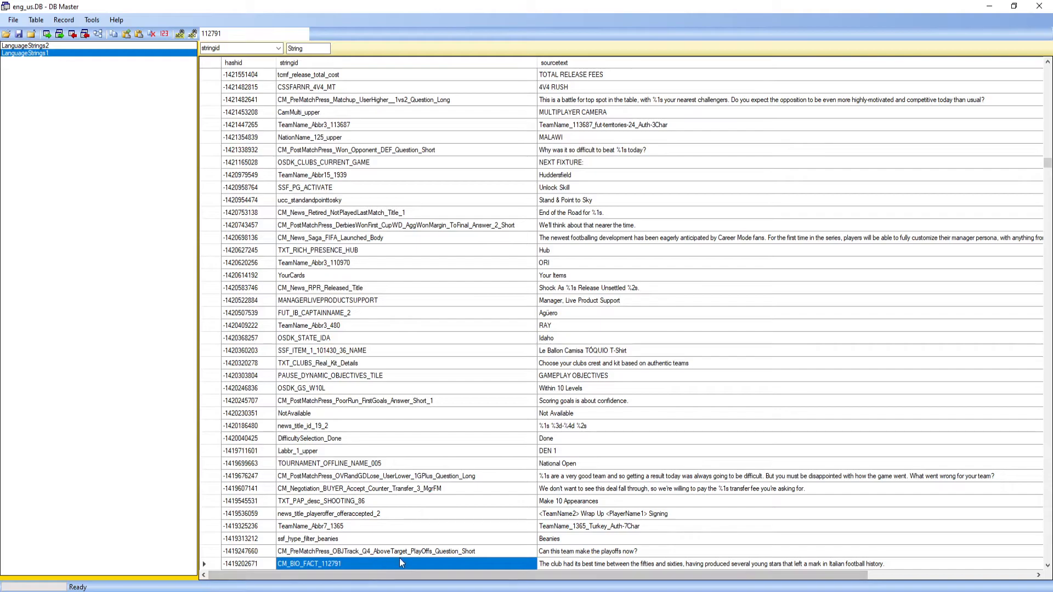
left_click(752, 564)
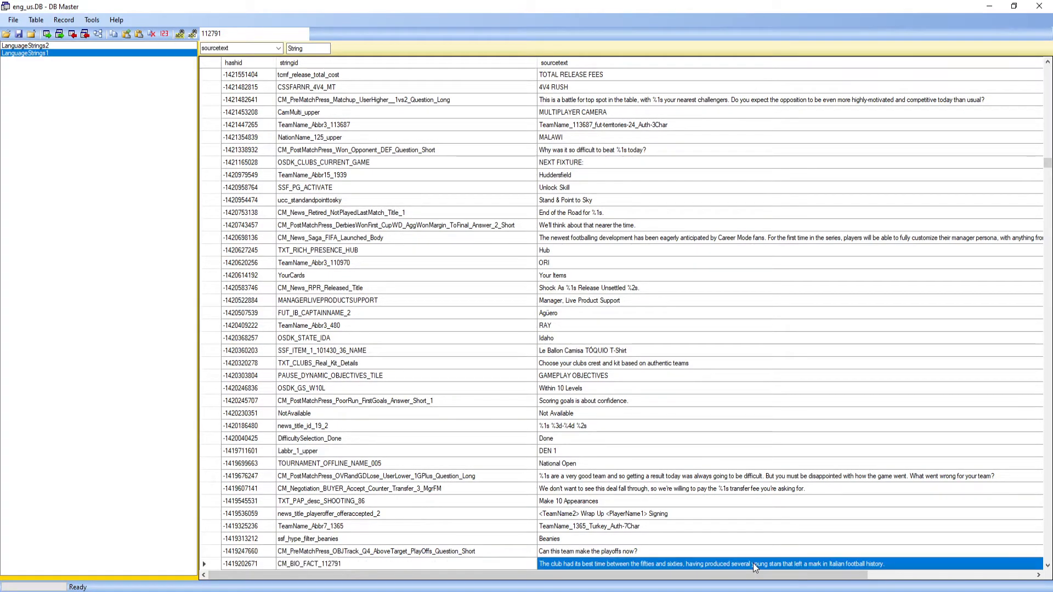
scroll(766, 552, "down", 2)
left_click(878, 488)
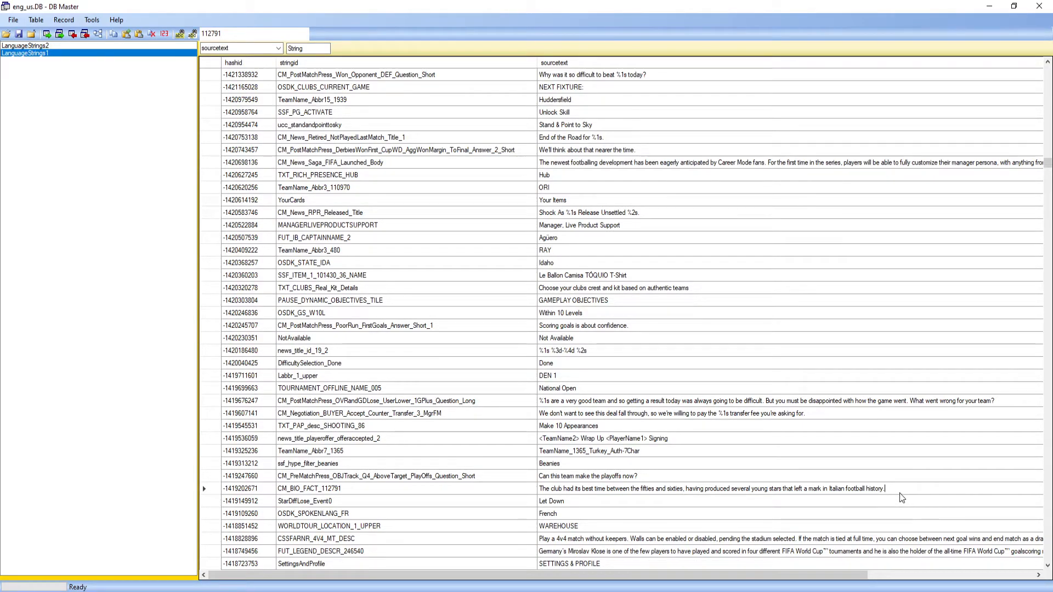
left_click_drag(886, 490, 540, 490)
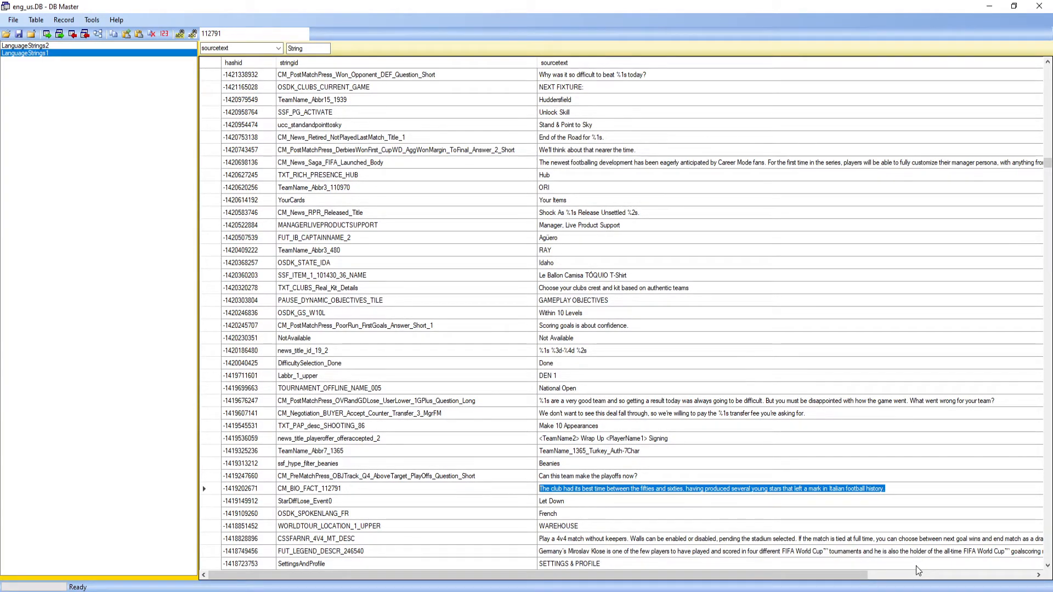
key("Delete")
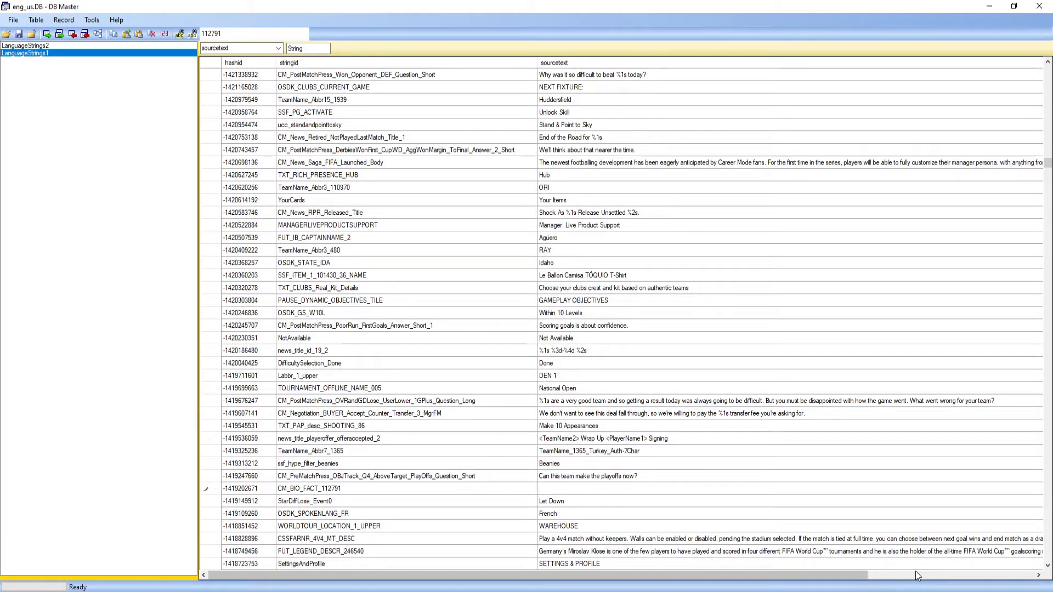
type("Meow")
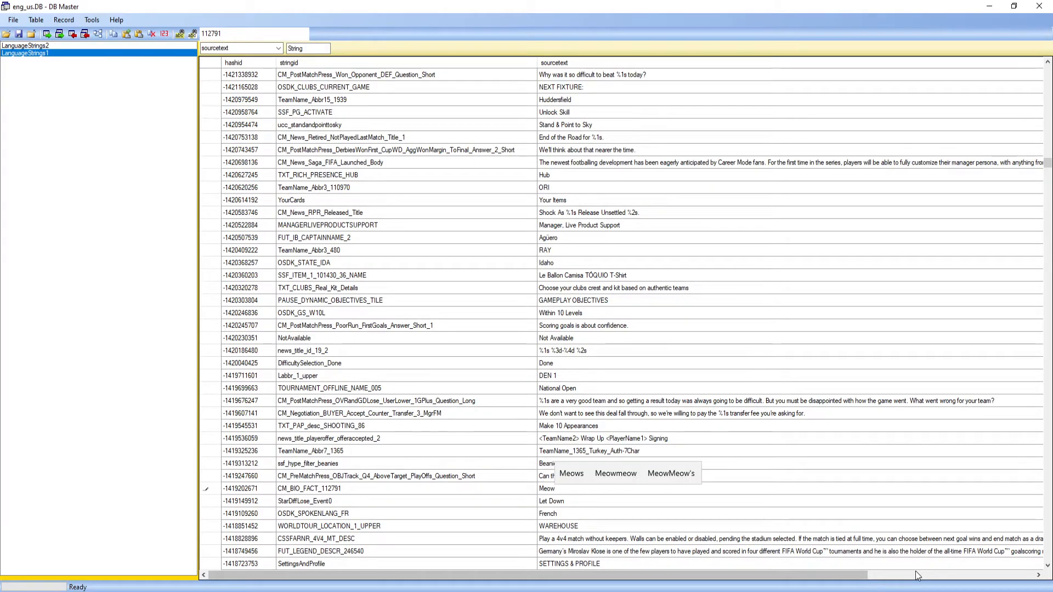
- Set the search column back to stringid and find the next entry containing 112791
left_click(271, 49)
left_click(278, 48)
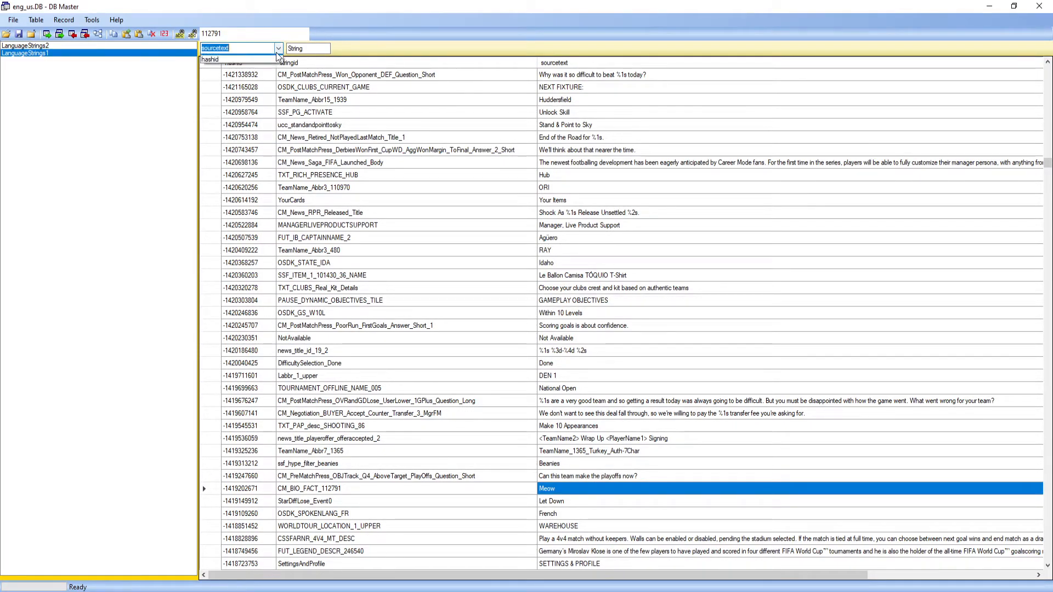
left_click(217, 64)
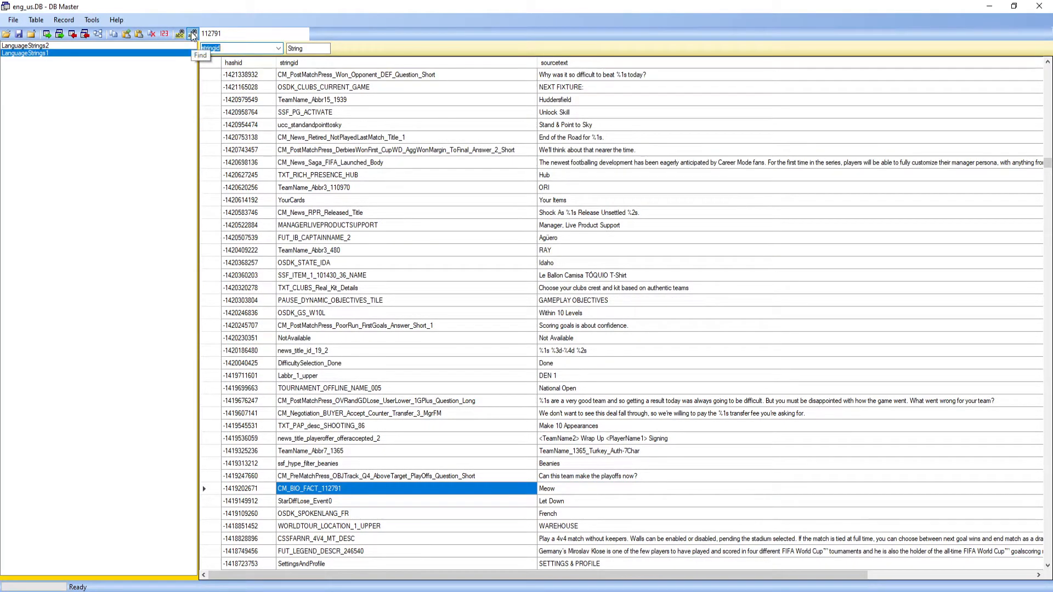
left_click(193, 34)
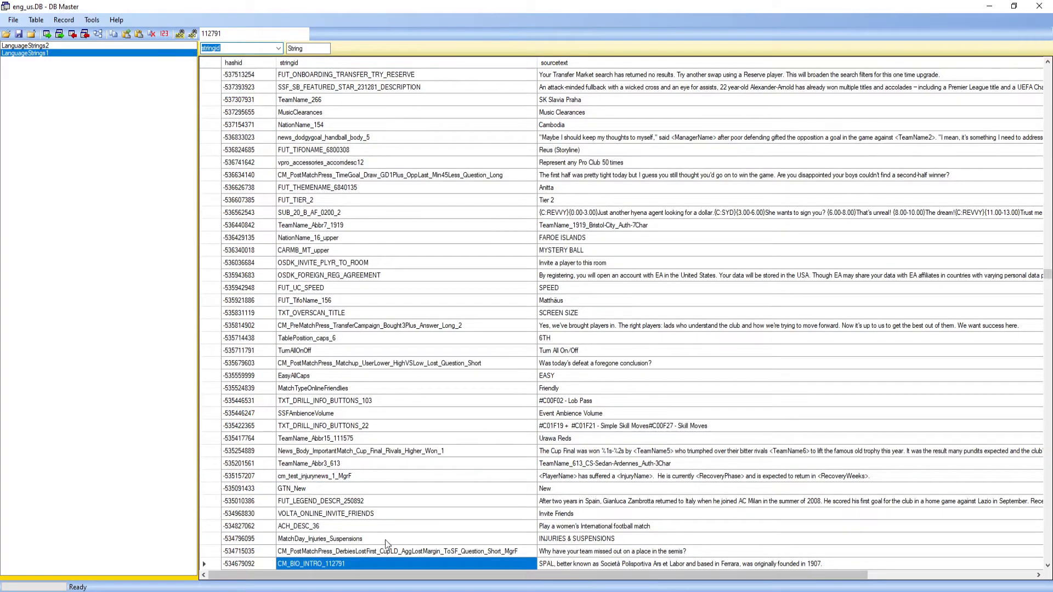
- Replace the source text of CM_BIO_INTRO_112791 with "Meow Meow Meow"
left_click(607, 566)
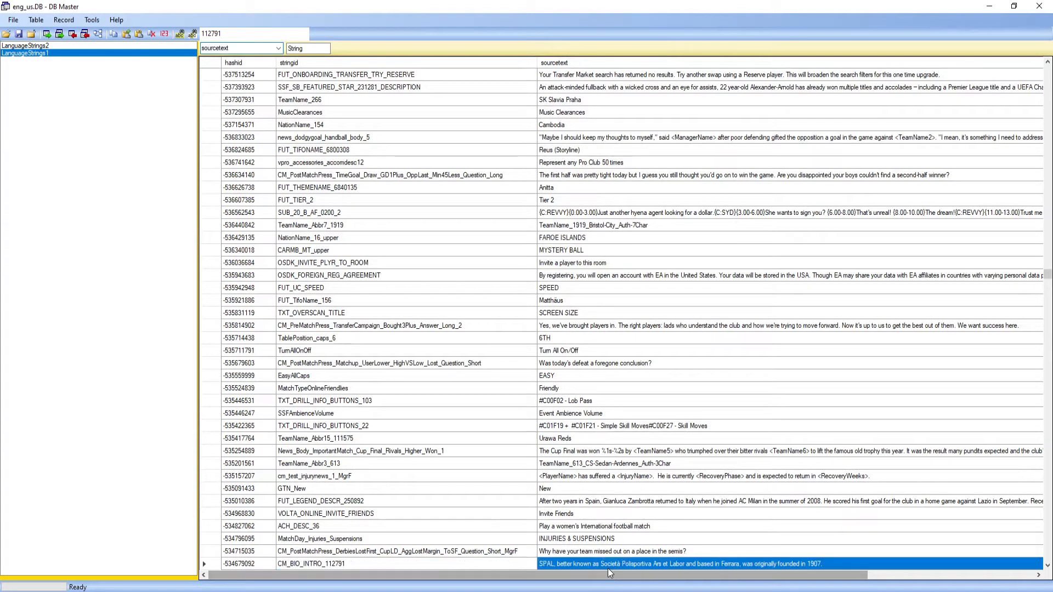
left_click(833, 564)
left_click_drag(833, 564, 538, 565)
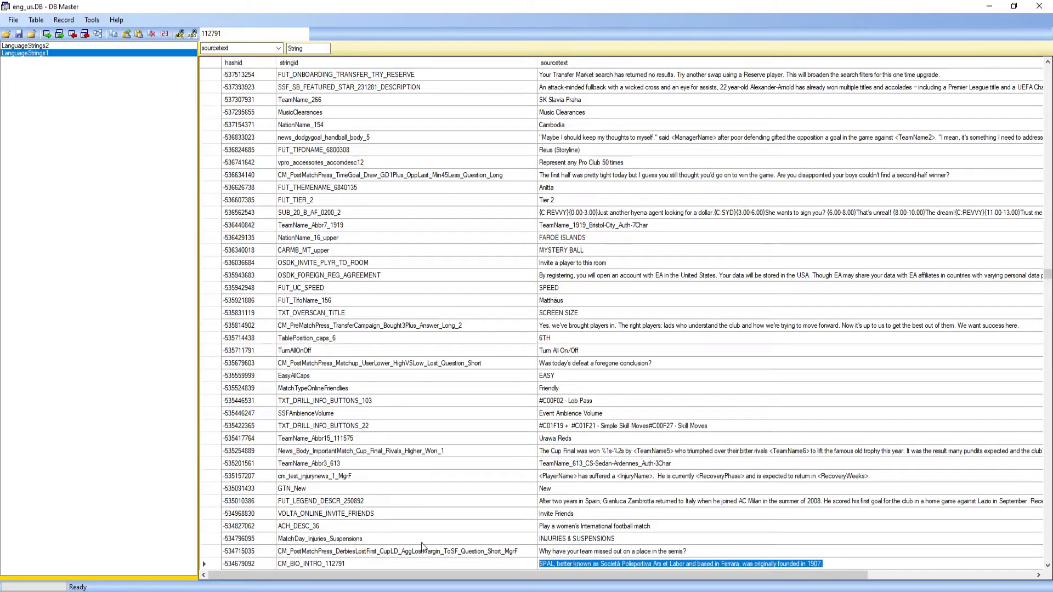
key("BackSpace")
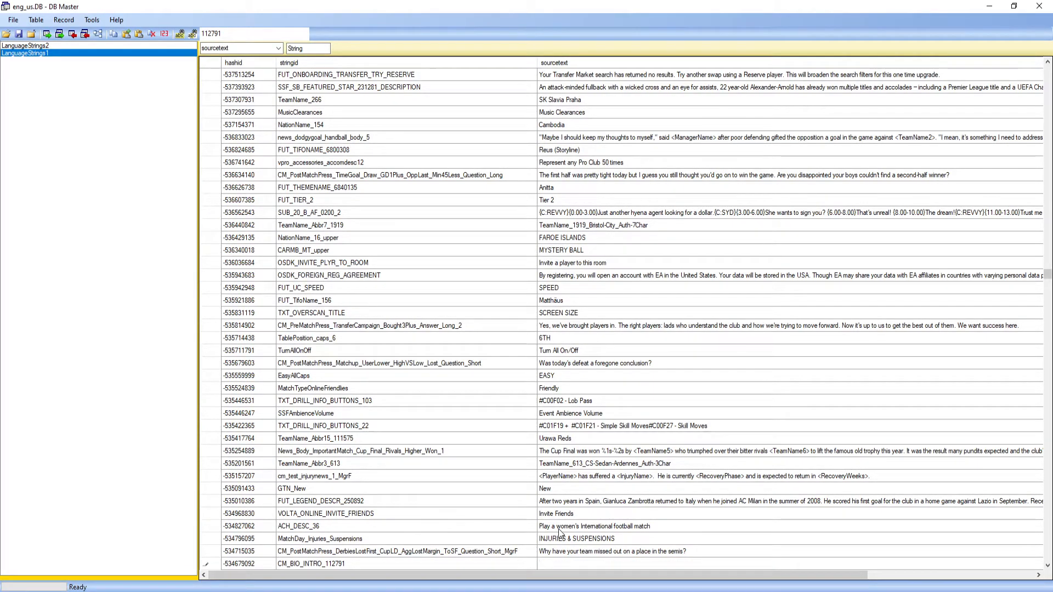
type("Meow ")
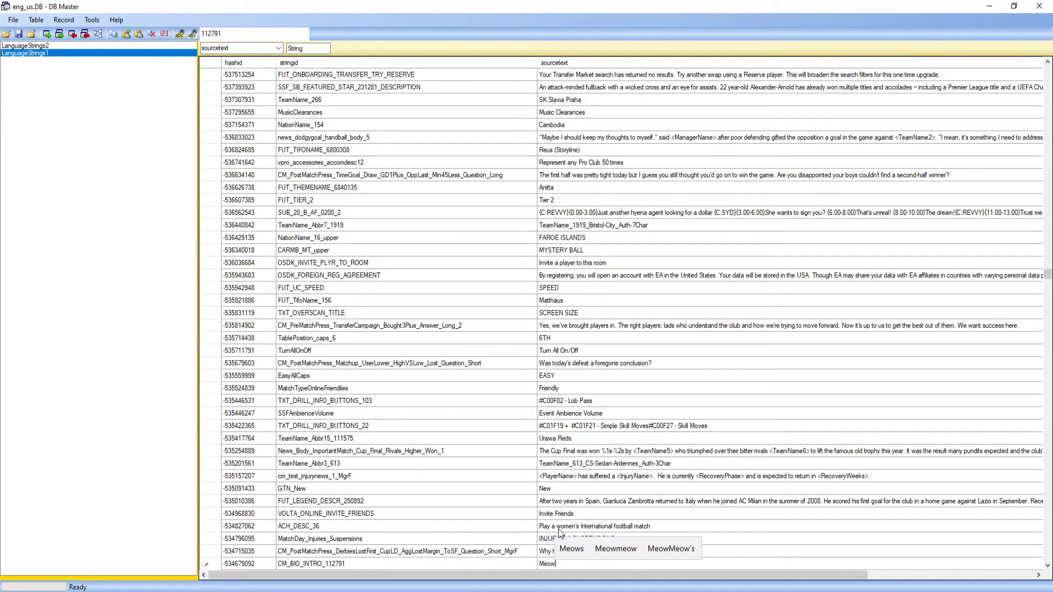
type("Meiw M")
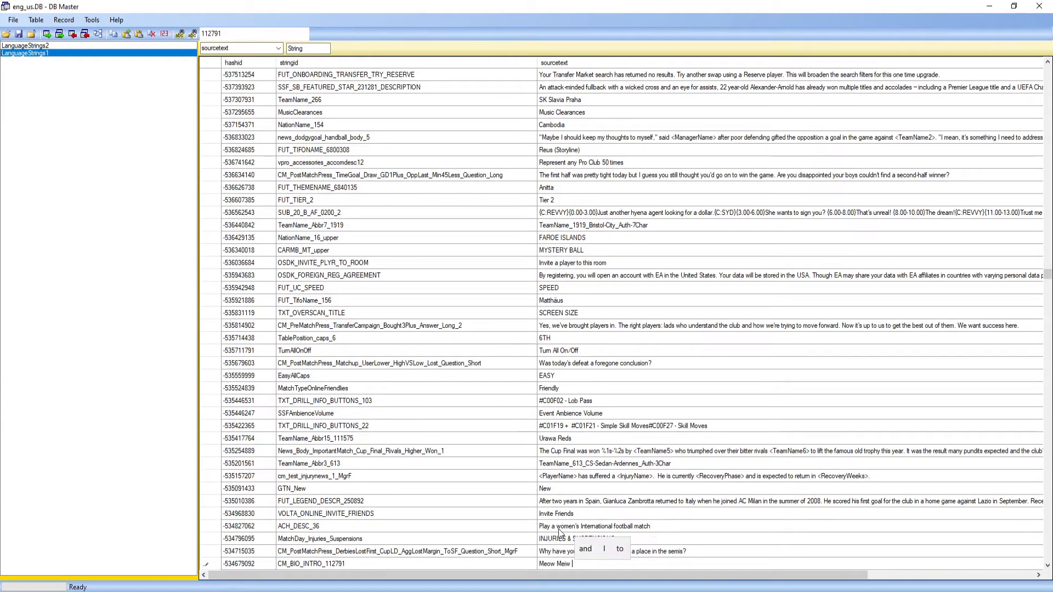
type("eow")
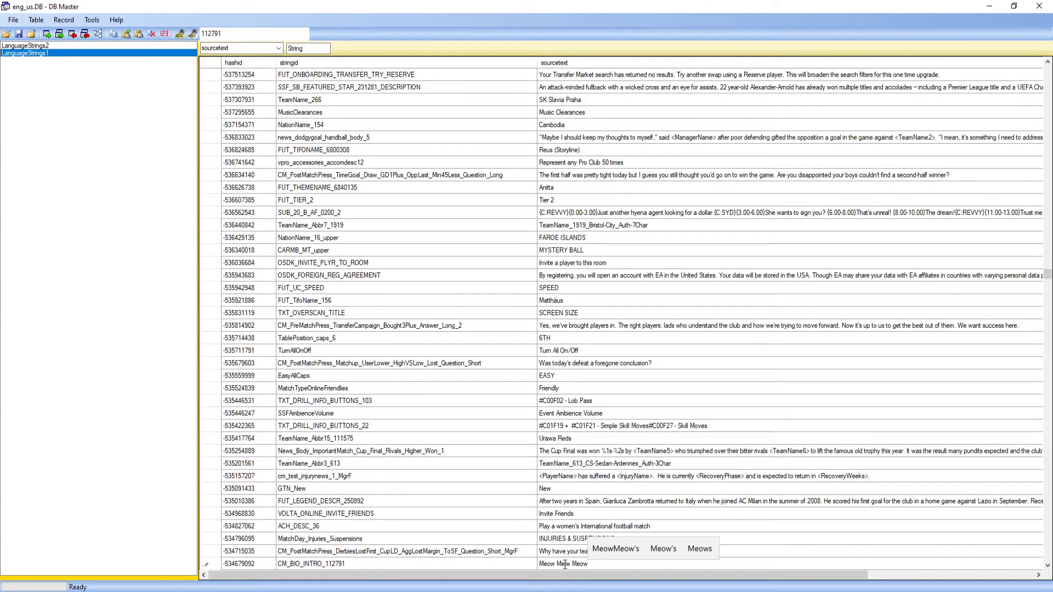
- Find the next string ID containing 112791 and set the source text of TeamName_Abbr3_112791 to "MMF"
left_click(251, 48)
left_click(241, 58)
left_click(193, 34)
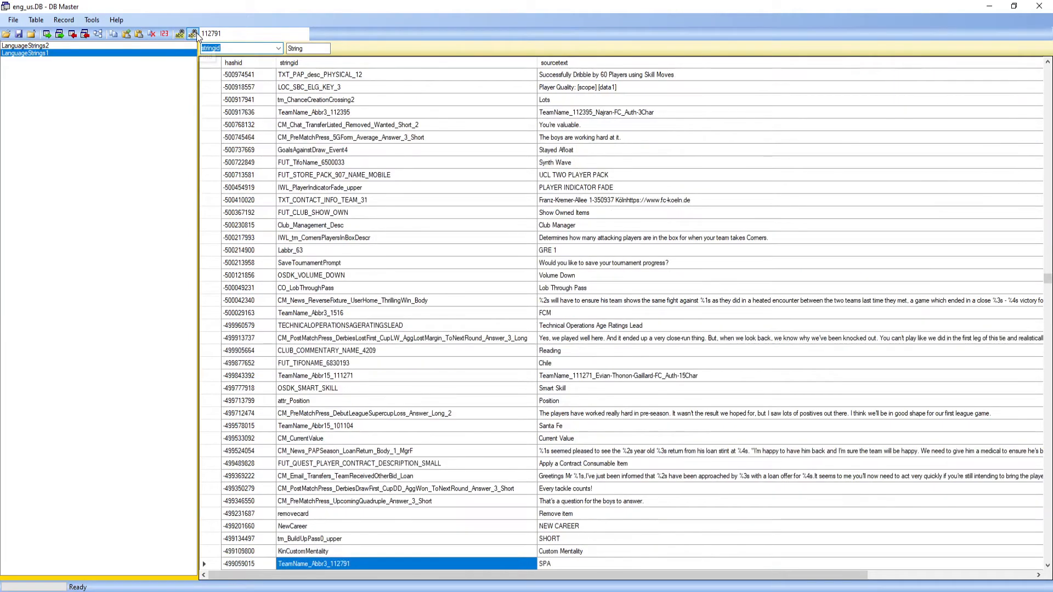
left_click(555, 563)
left_click(555, 563)
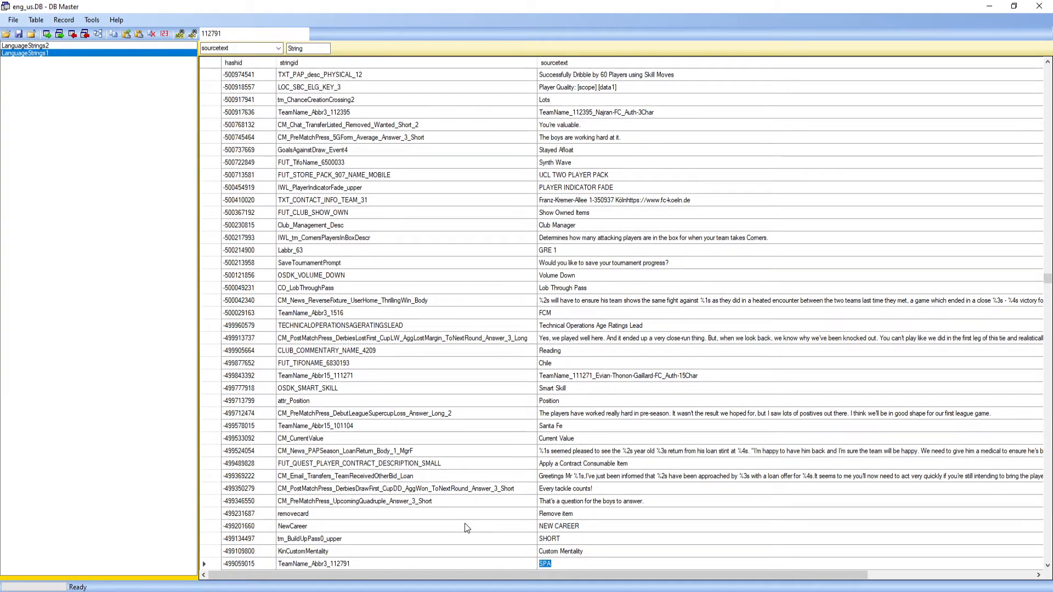
type("MMF")
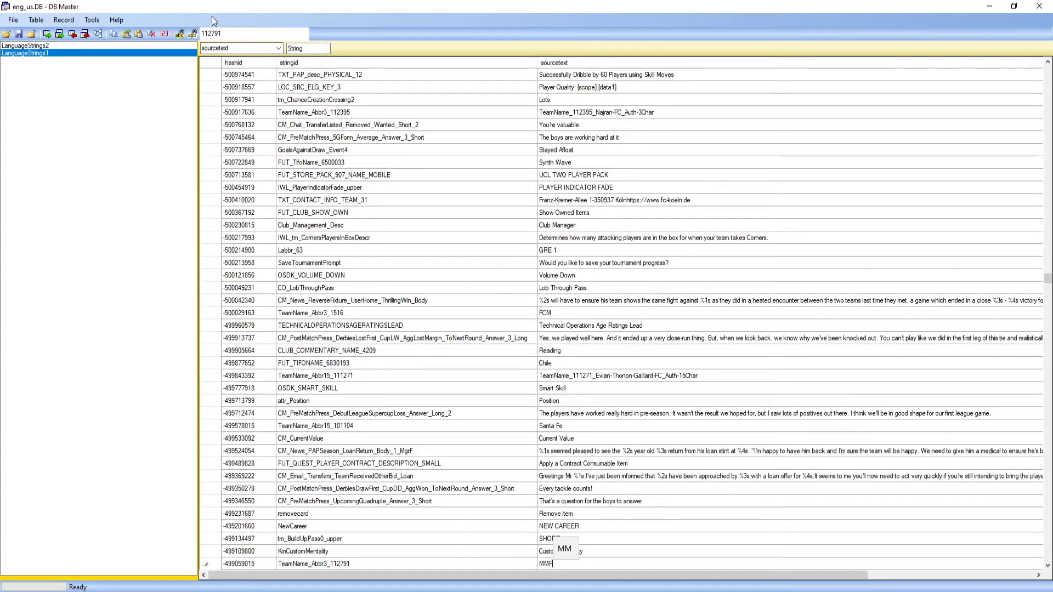
- Find the next 112791 string ID, set the source text of TeamName_Abbr10_112791 to "MeowMeowFC" and copy that text
left_click(278, 48)
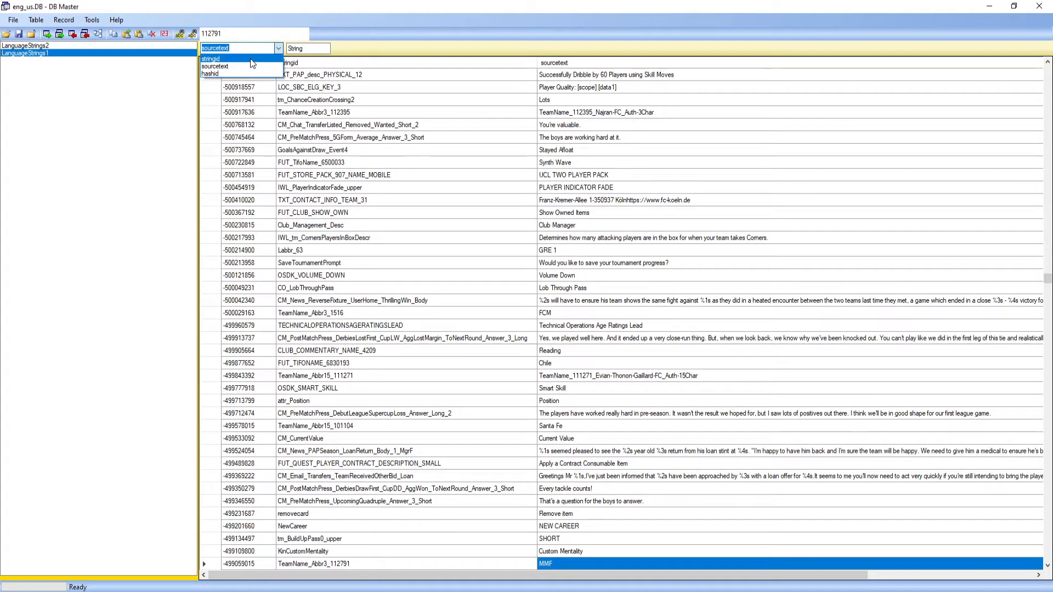
left_click(251, 59)
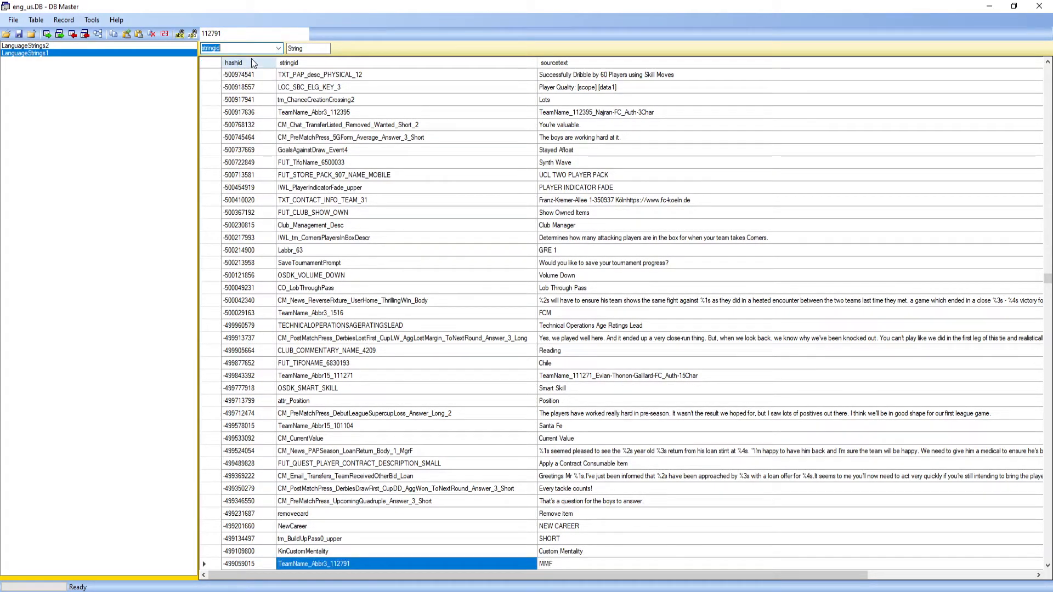
left_click(195, 33)
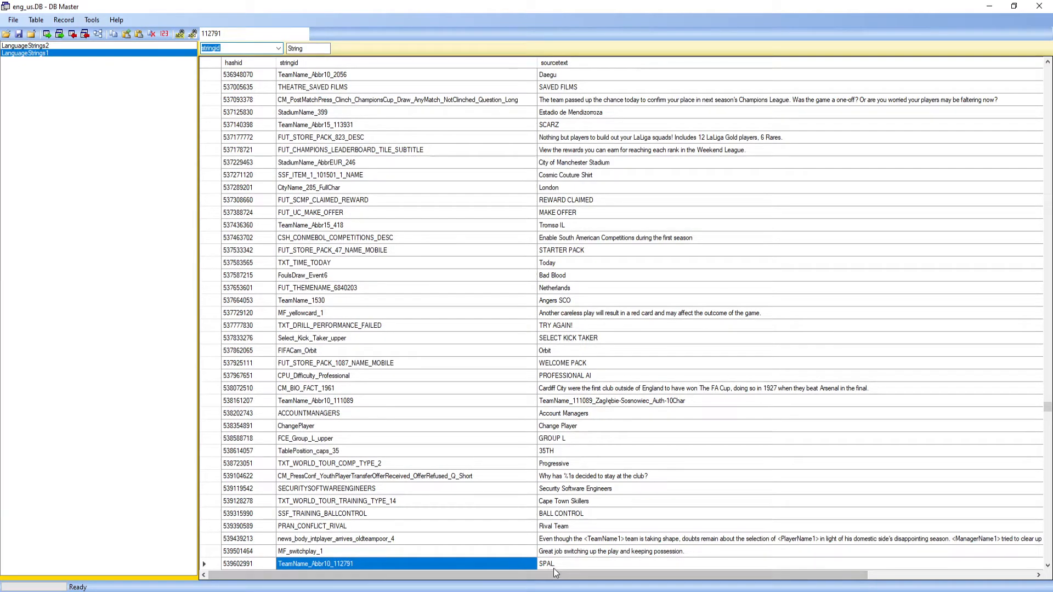
left_click(554, 569)
left_click(555, 567)
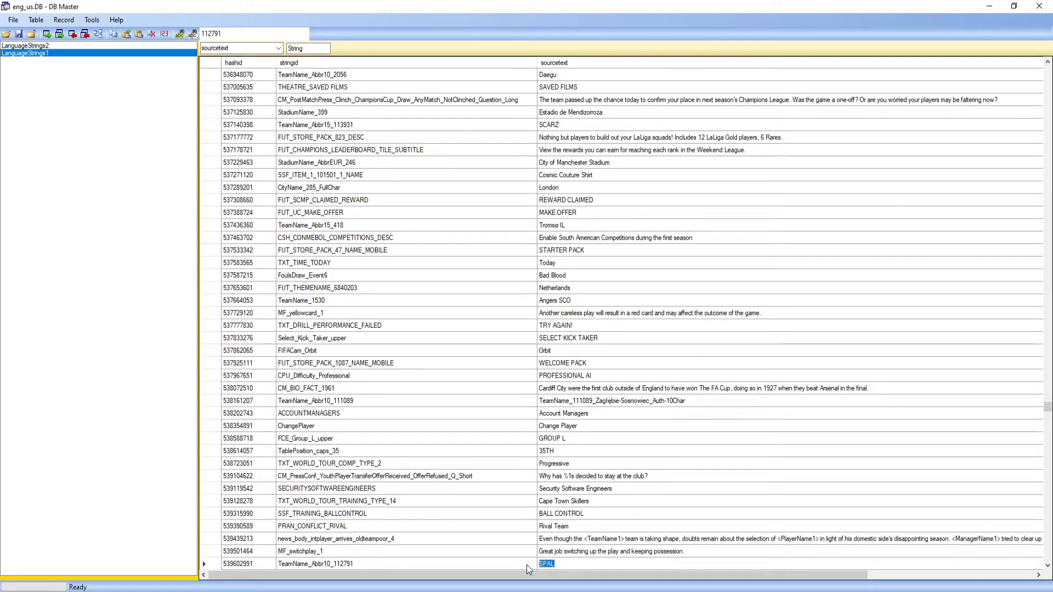
type("Me")
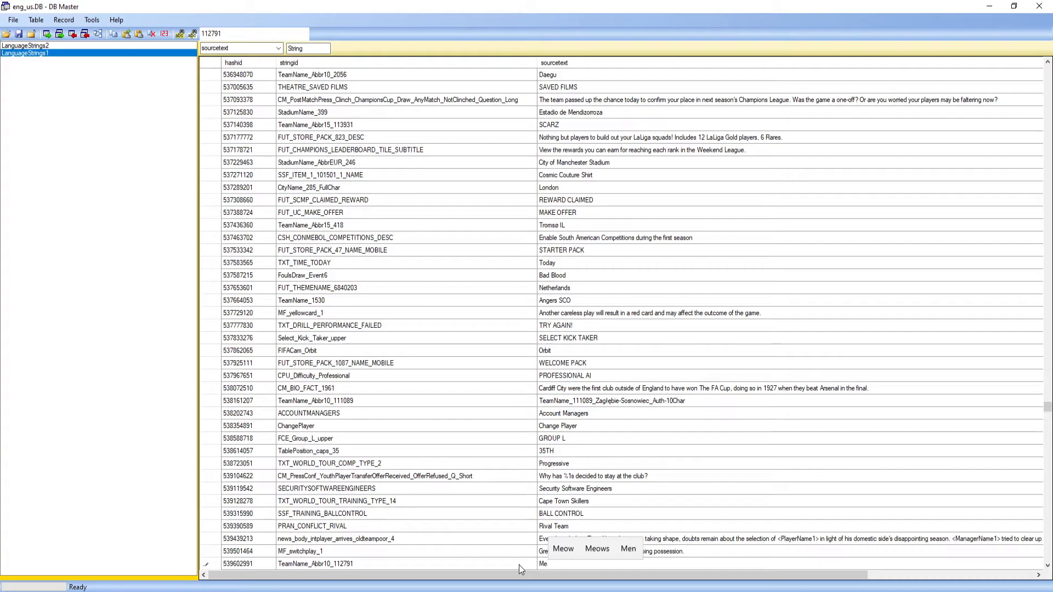
type("owMeowFC")
double_click(588, 565)
key("ctrl+c")
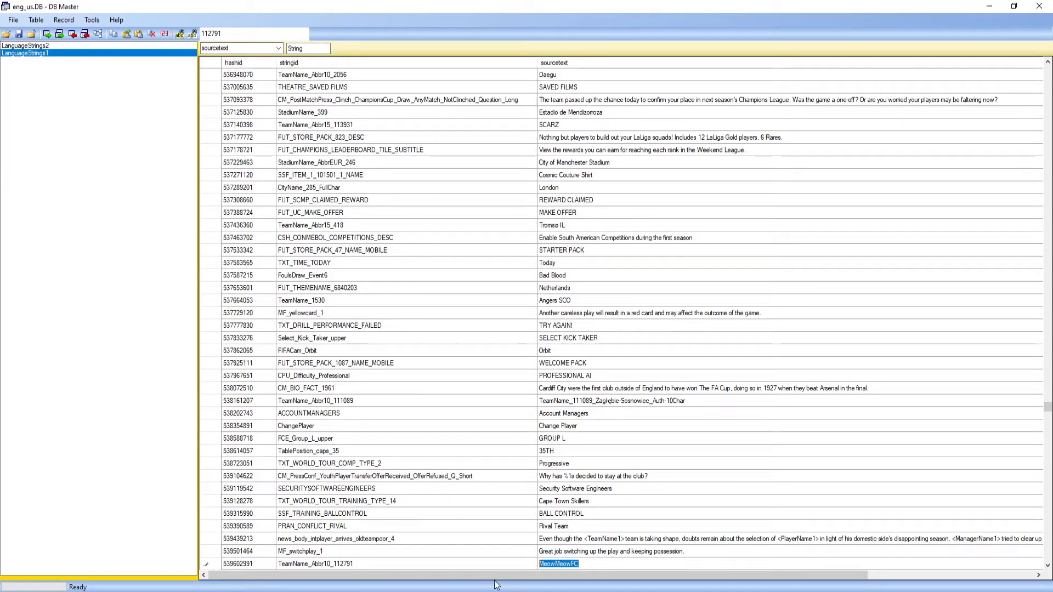
- Find the next 112791 string ID and replace the source text of Team_112791_Neighbourhood_Name with "MeowMeowFC"
left_click(279, 48)
left_click(258, 65)
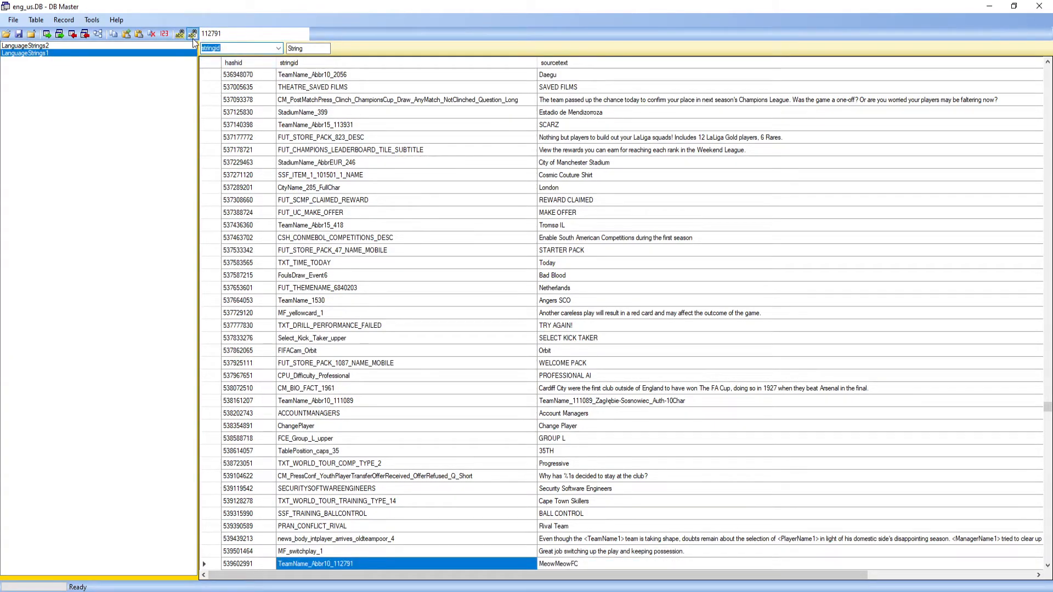
left_click(193, 35)
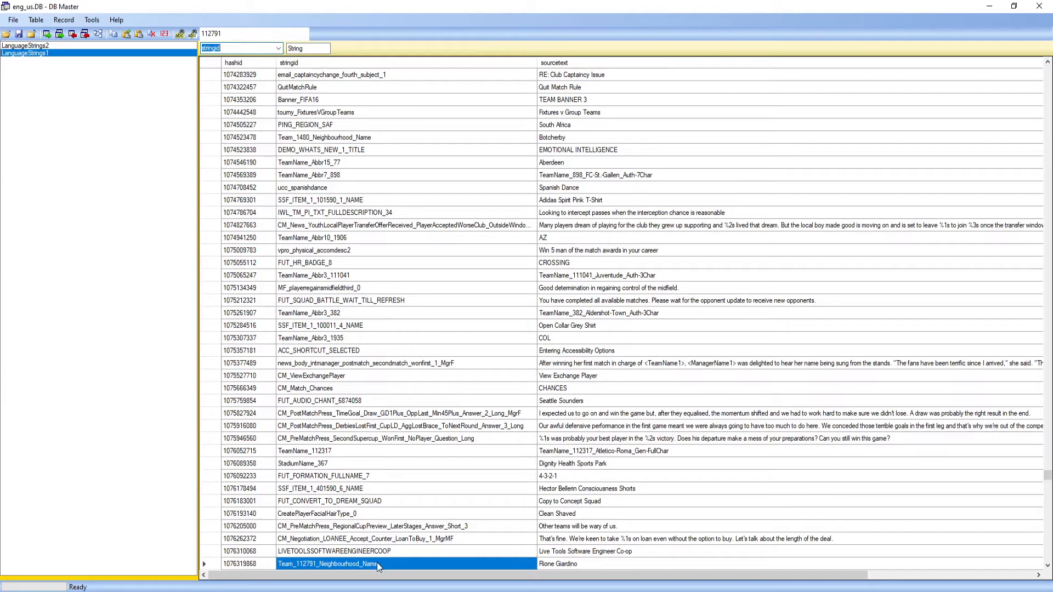
double_click(591, 565)
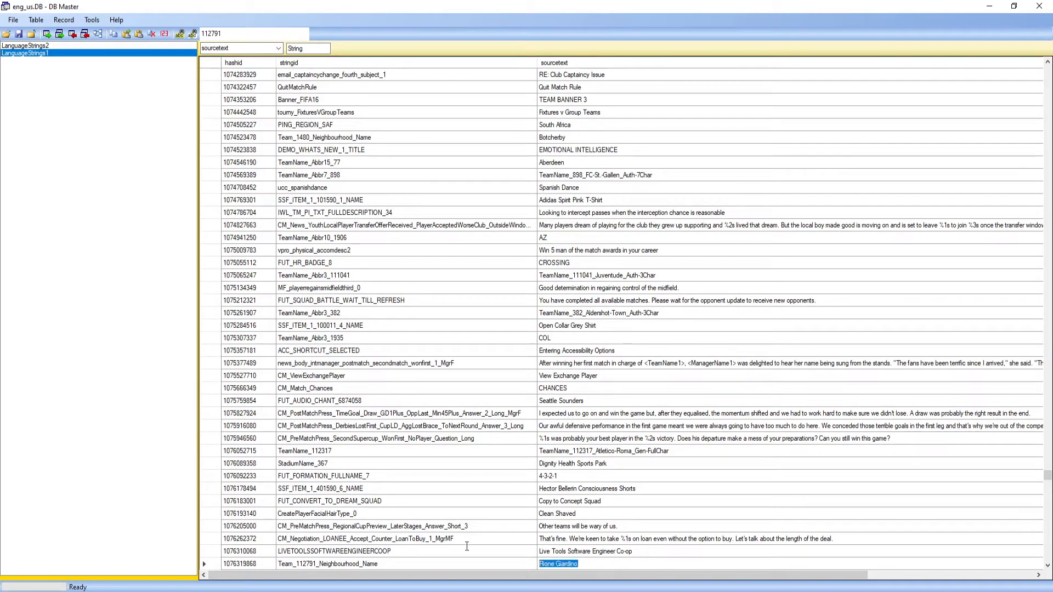
key("Delete")
- Find the next 112791 string ID and set the source text of TeamName_112791 to "MeowMeowFC"
left_click(258, 51)
left_click(239, 58)
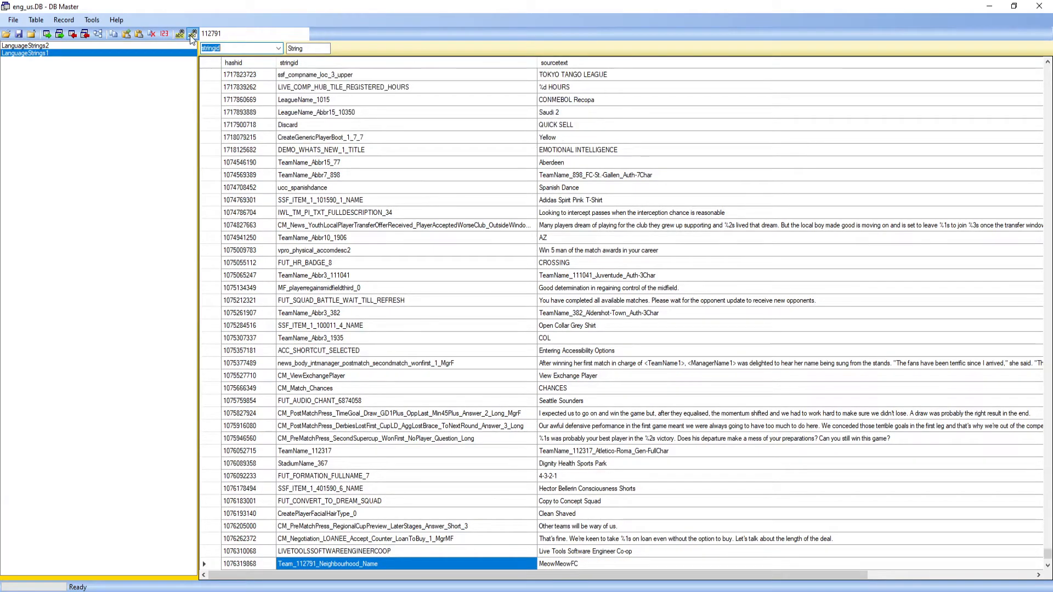
left_click(191, 35)
left_click(558, 562)
left_click(543, 561)
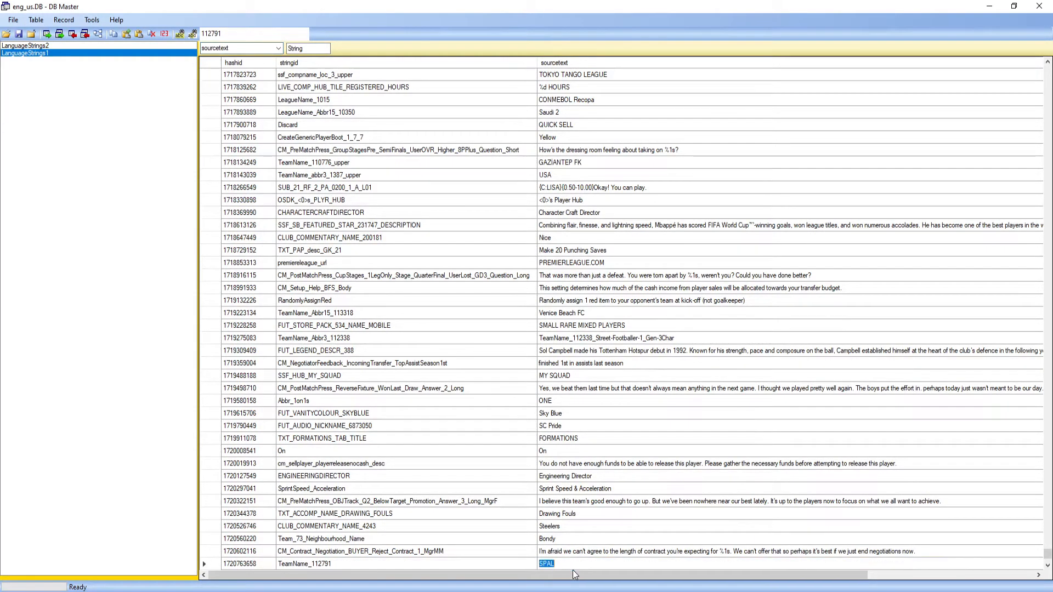
type("MeowMeowFC")
- Set the search column back to stringid and cycle through all 112791 entries in LanguageStrings1 to check their source texts
left_click(279, 48)
left_click(271, 58)
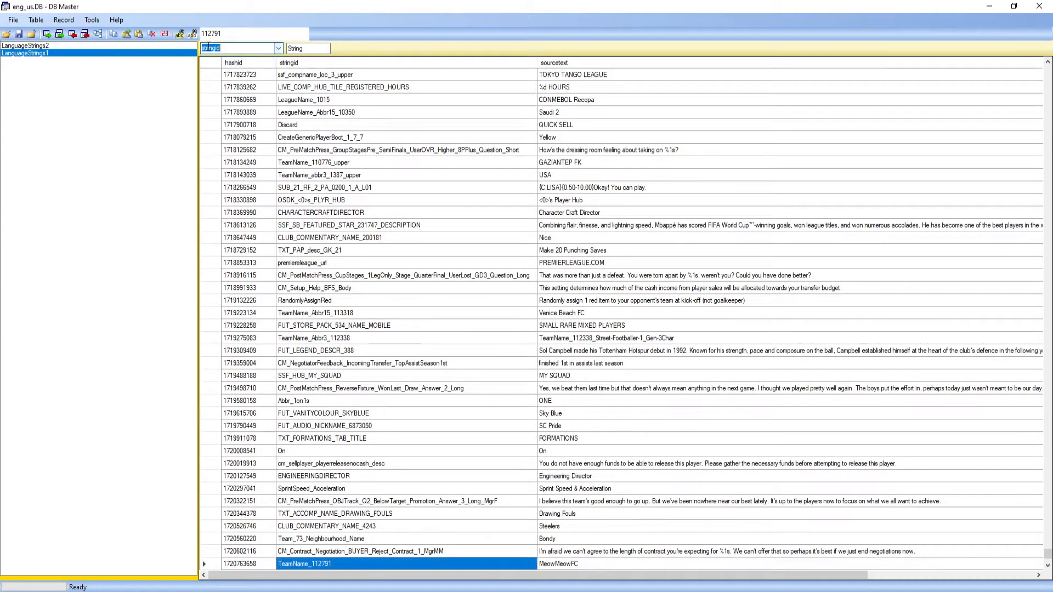
left_click(192, 37)
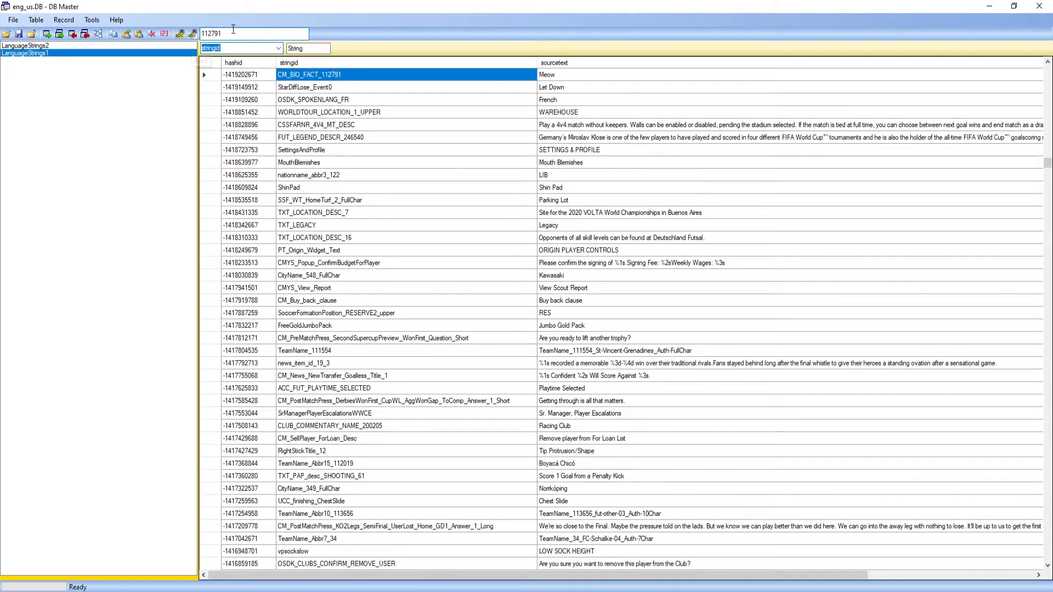
left_click(194, 35)
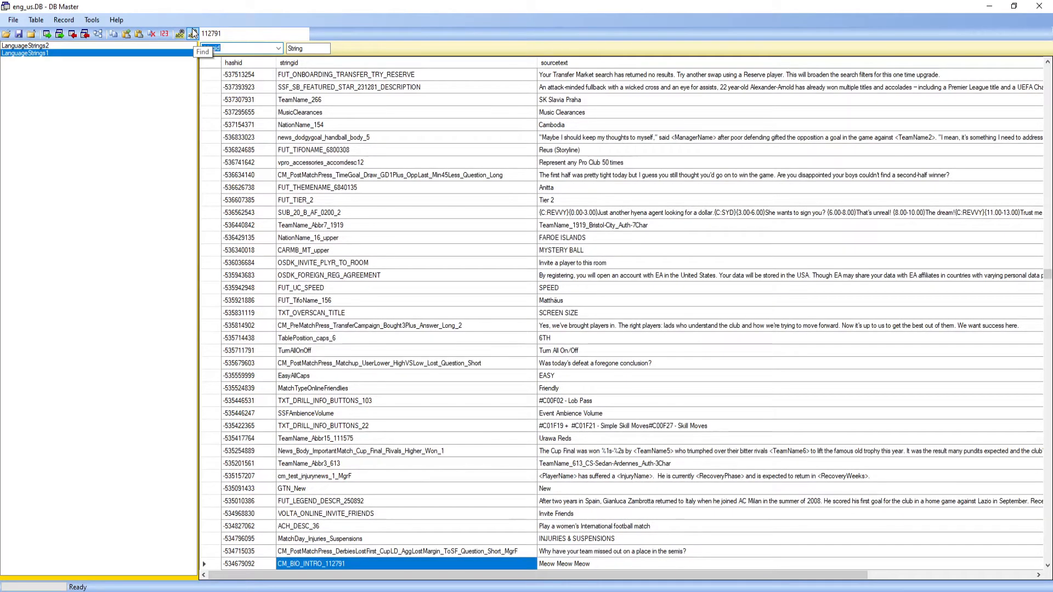
left_click(193, 35)
left_click(194, 35)
left_click(193, 35)
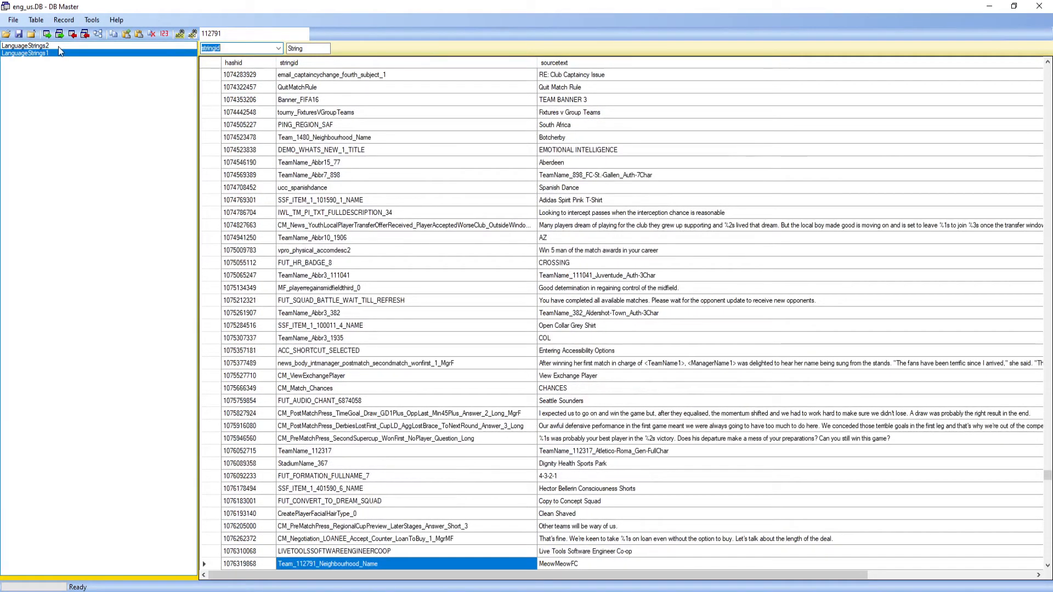
- In the LanguageStrings2 table, find the string ID containing 112791 and replace the source text of TeamName_Abbr15_112791 with "MeowMeowFC"
left_click(71, 47)
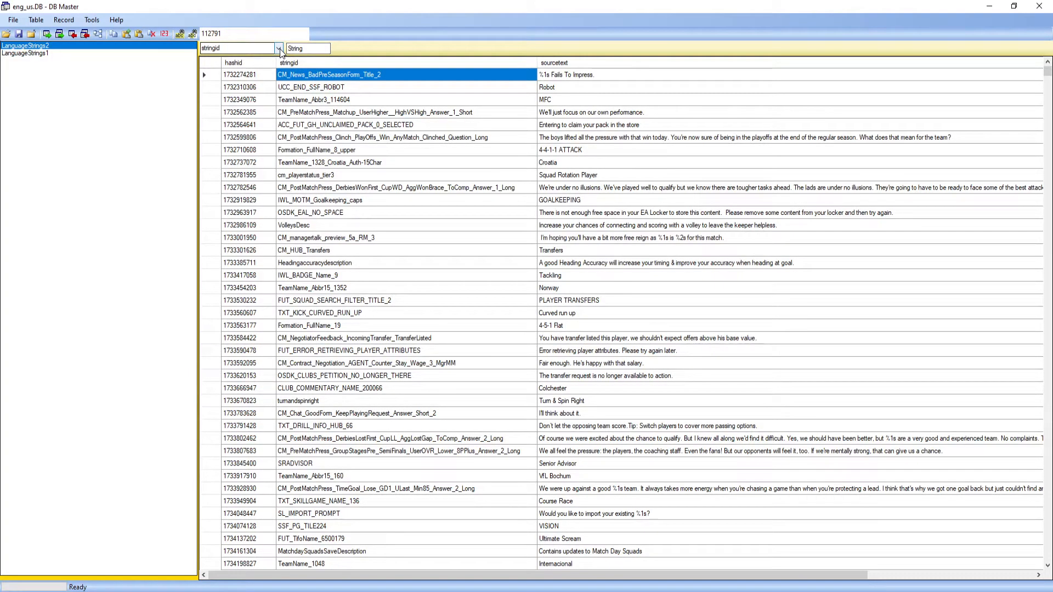
left_click(193, 34)
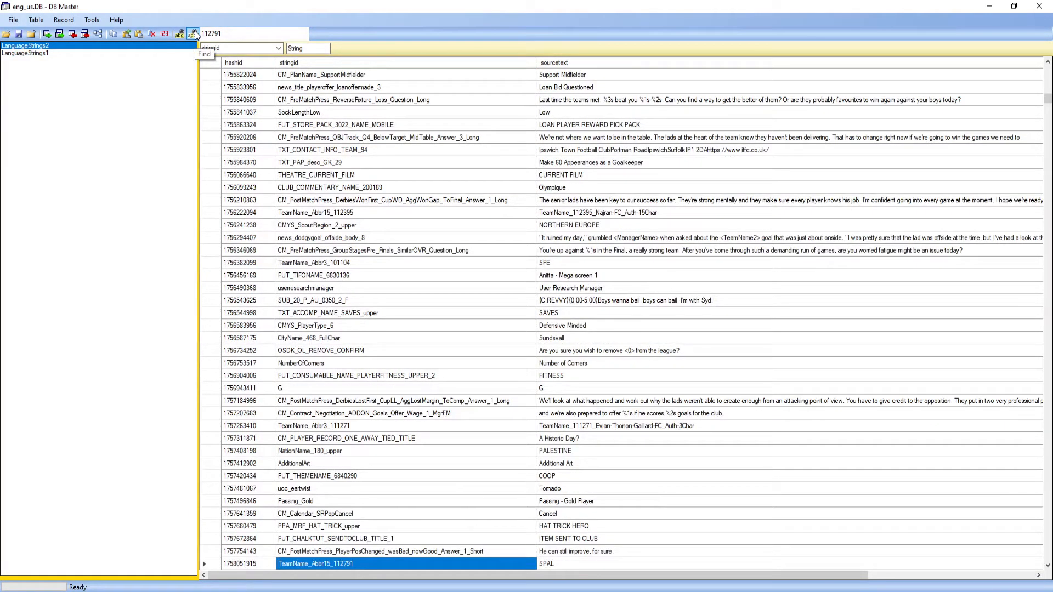
left_click(553, 565)
left_click(553, 565)
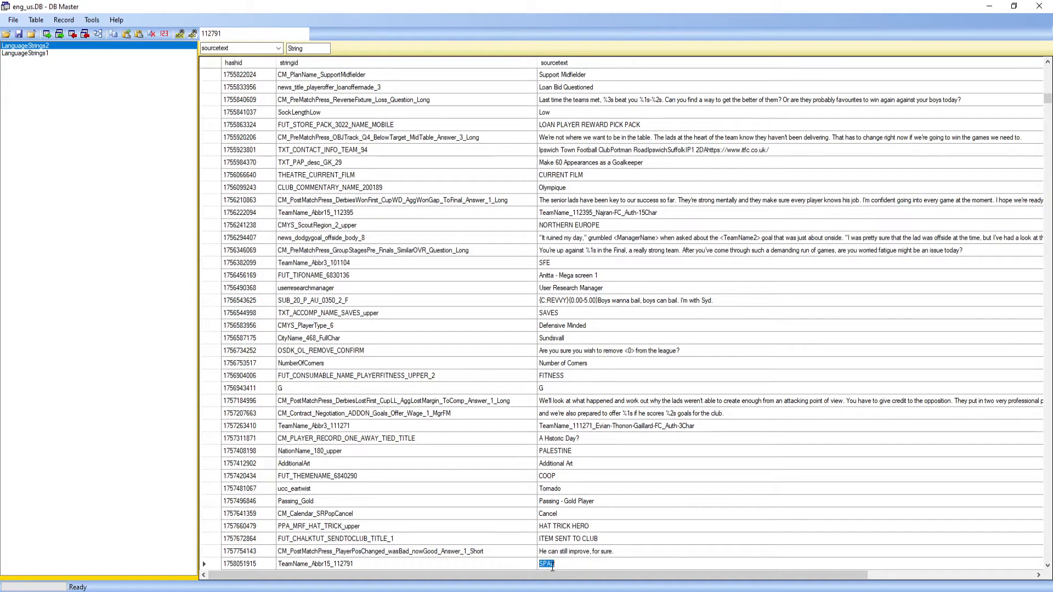
key("ctrl+v")
- Set the search column back to stringid and save the edited eng_us database
left_click(263, 49)
left_click(279, 49)
left_click(236, 56)
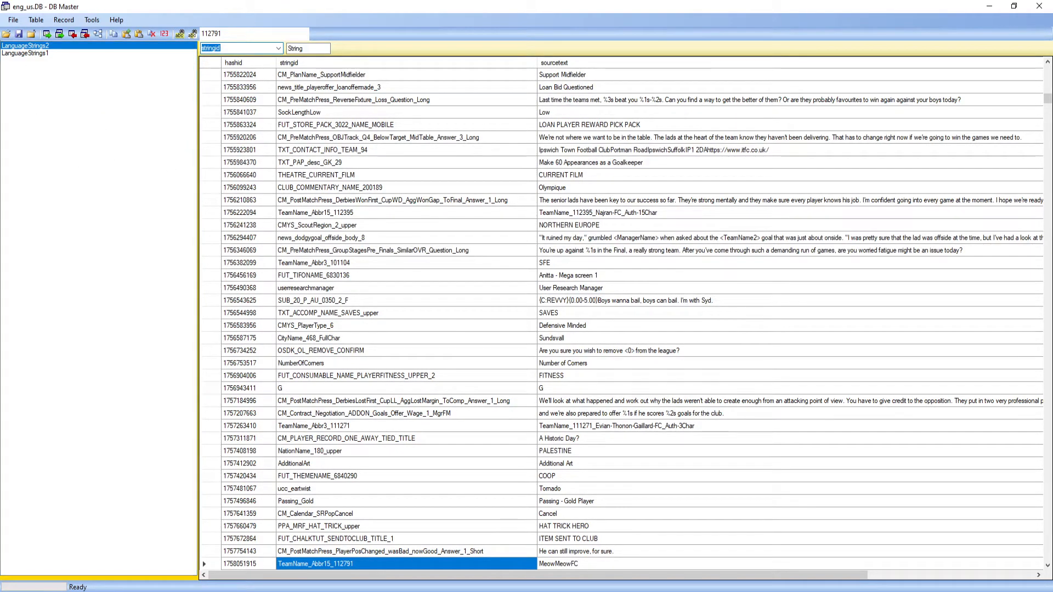
left_click(18, 34)
left_click(18, 34)
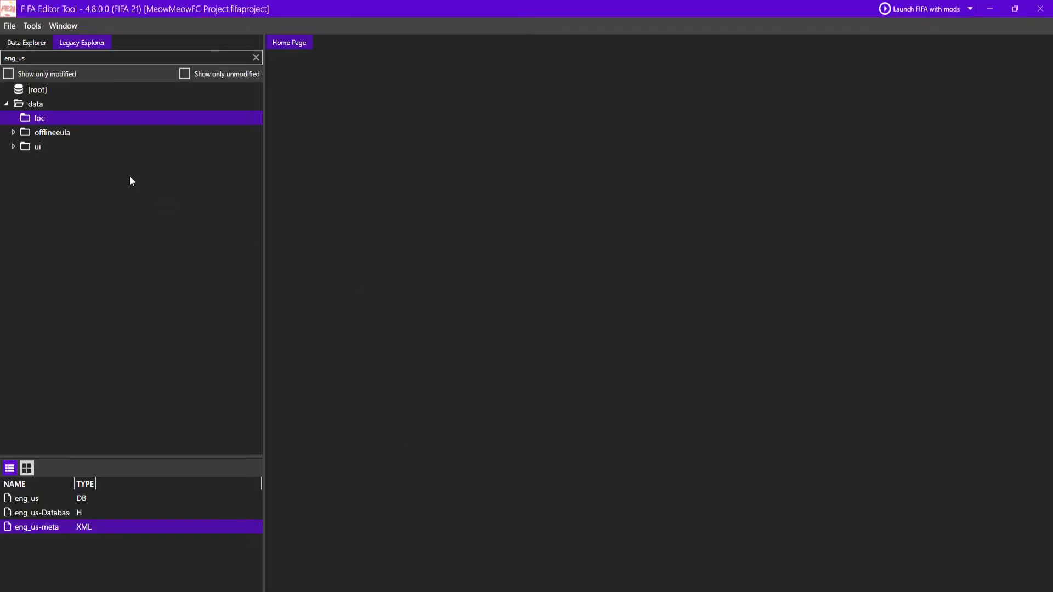
- In FIFA Editor Tool, import eng_us.DB from the Tutorial folder into the eng_us DB asset under data/loc
right_click(56, 500)
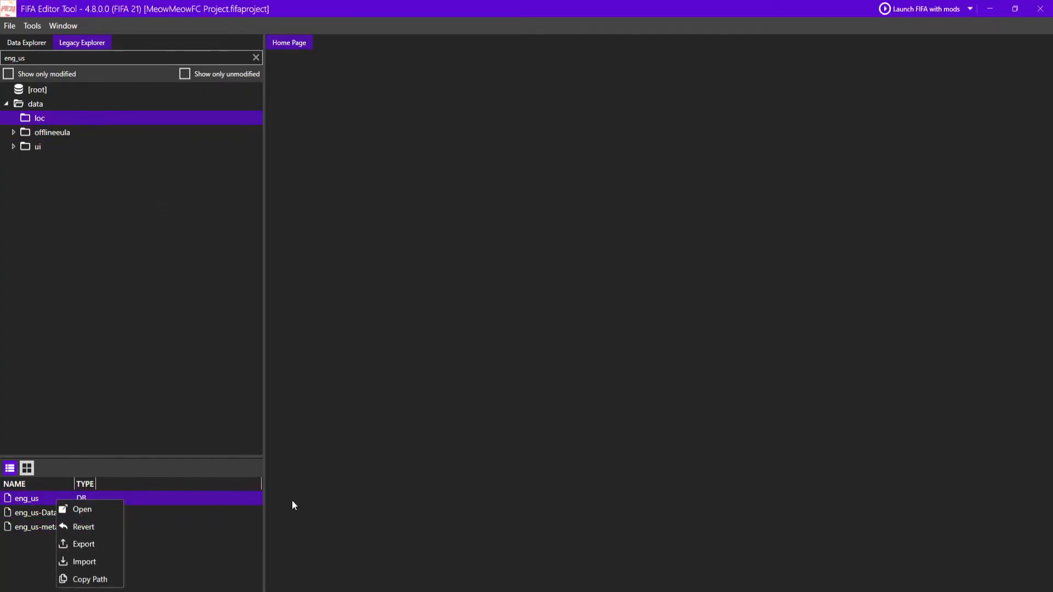
left_click(101, 562)
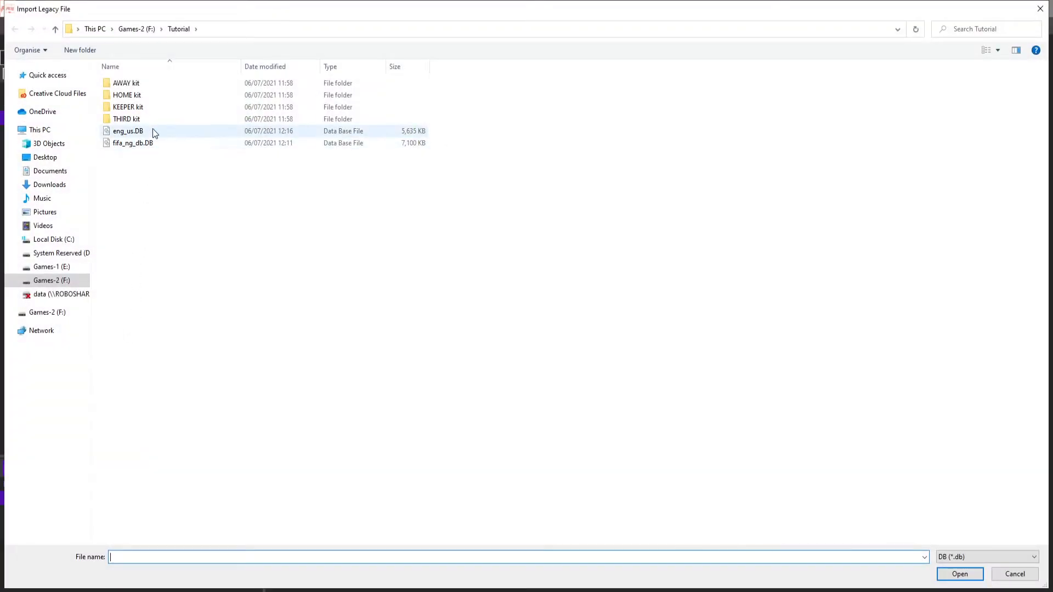
double_click(153, 132)
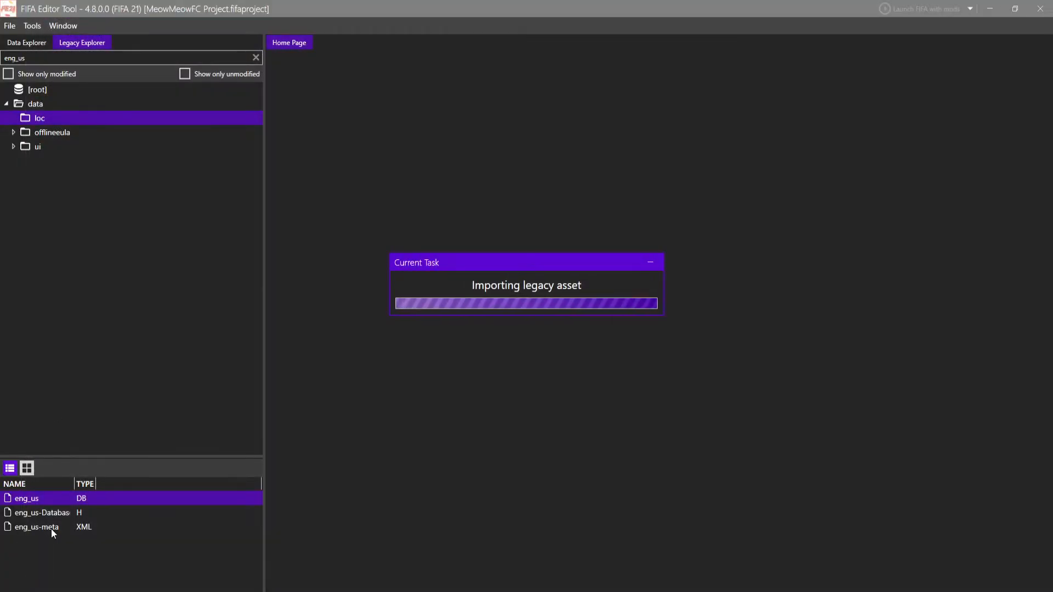
- Import the matching XML file into the eng_us-meta asset and save the MeowMeowFC project
left_click(53, 528)
right_click(54, 529)
left_click(70, 500)
right_click(138, 142)
left_click(163, 132)
double_click(186, 131)
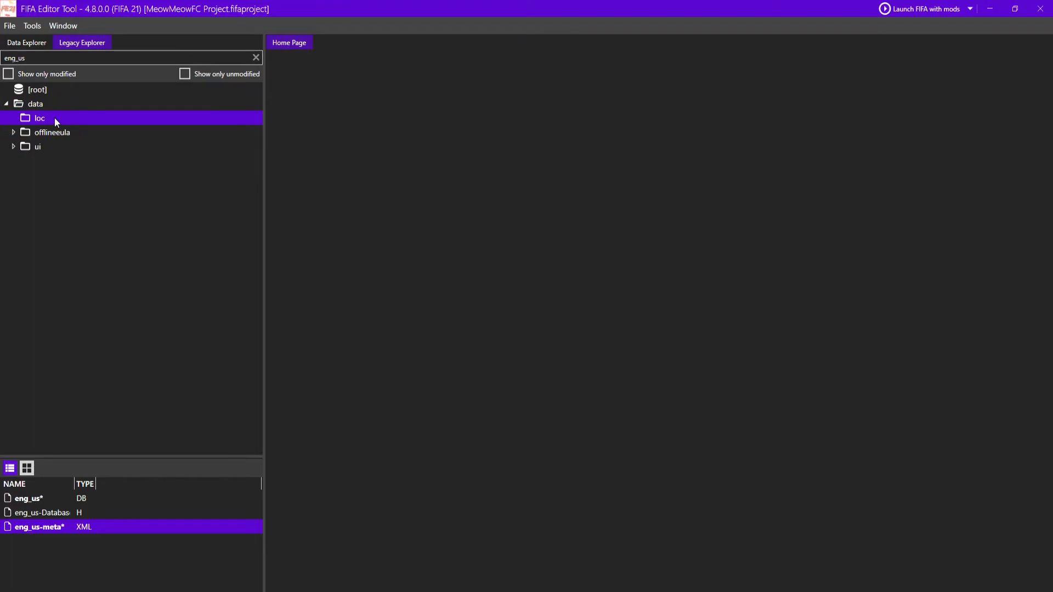
left_click(10, 26)
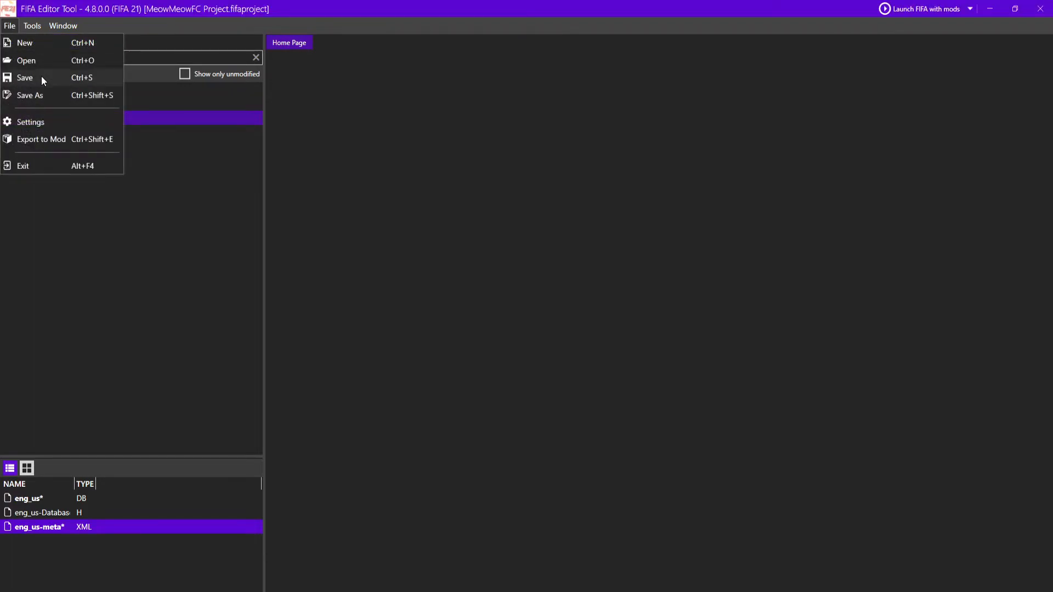
left_click(42, 78)
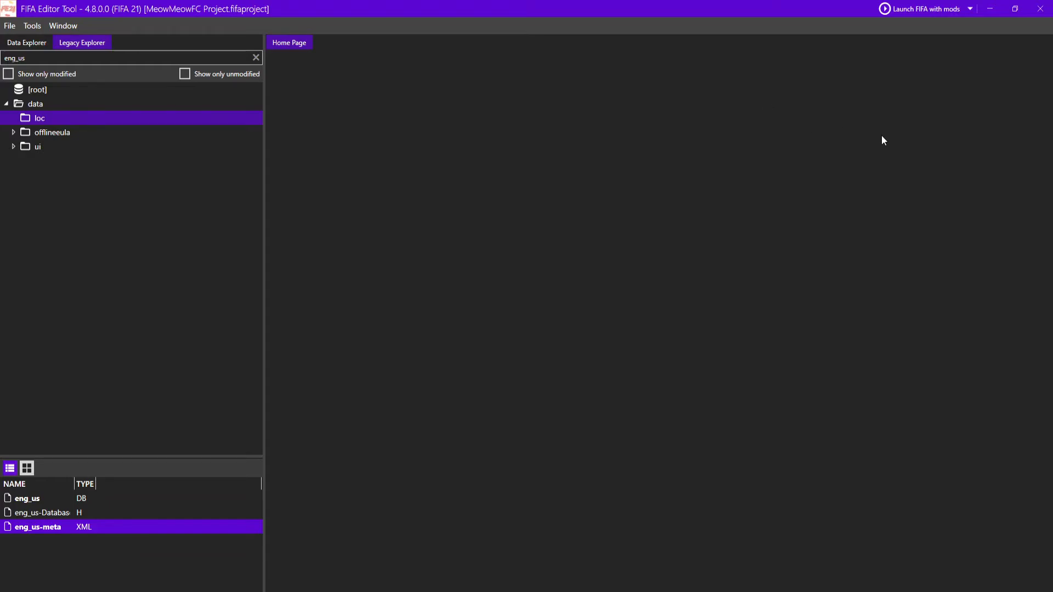
- Search the Data Explorer for 112791 and expand the badge and kit_112500/spal_112791 folders under Content/Character
left_click(30, 44)
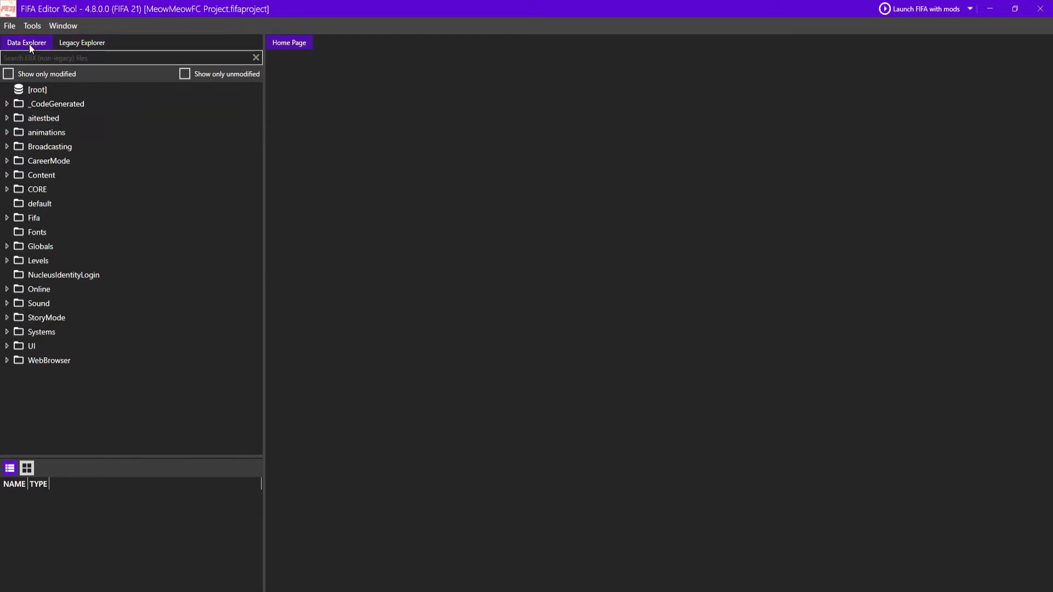
type("112791")
left_click(24, 93)
left_click(8, 105)
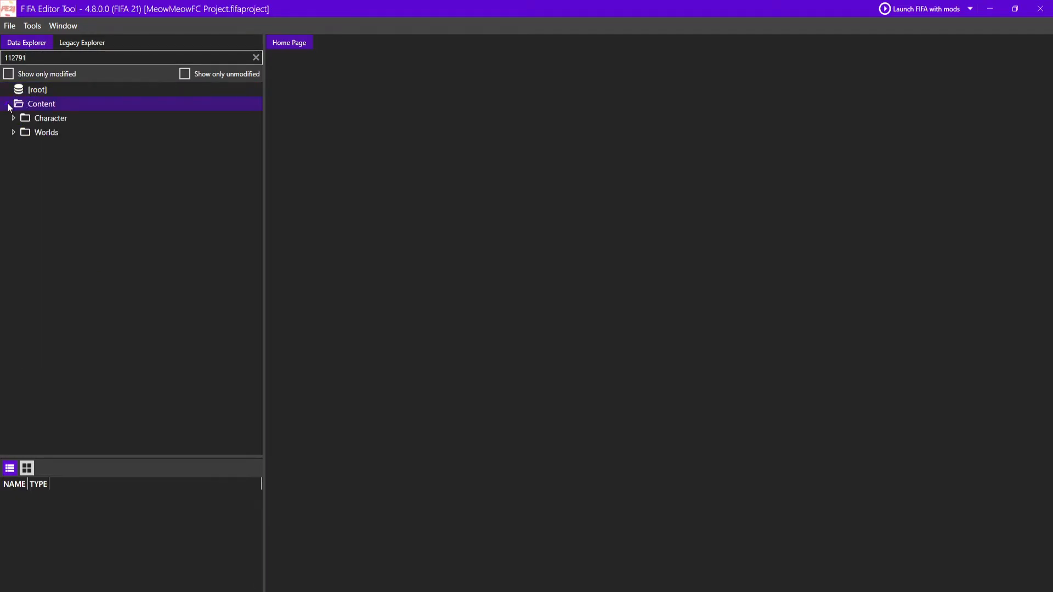
left_click(13, 118)
left_click(20, 132)
left_click(26, 151)
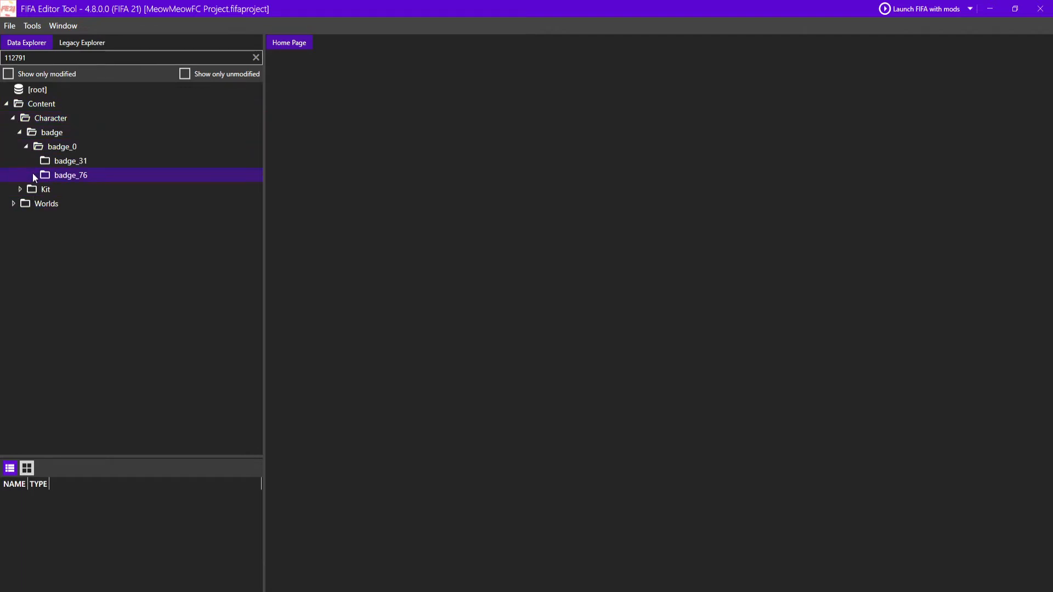
left_click(21, 191)
left_click(27, 204)
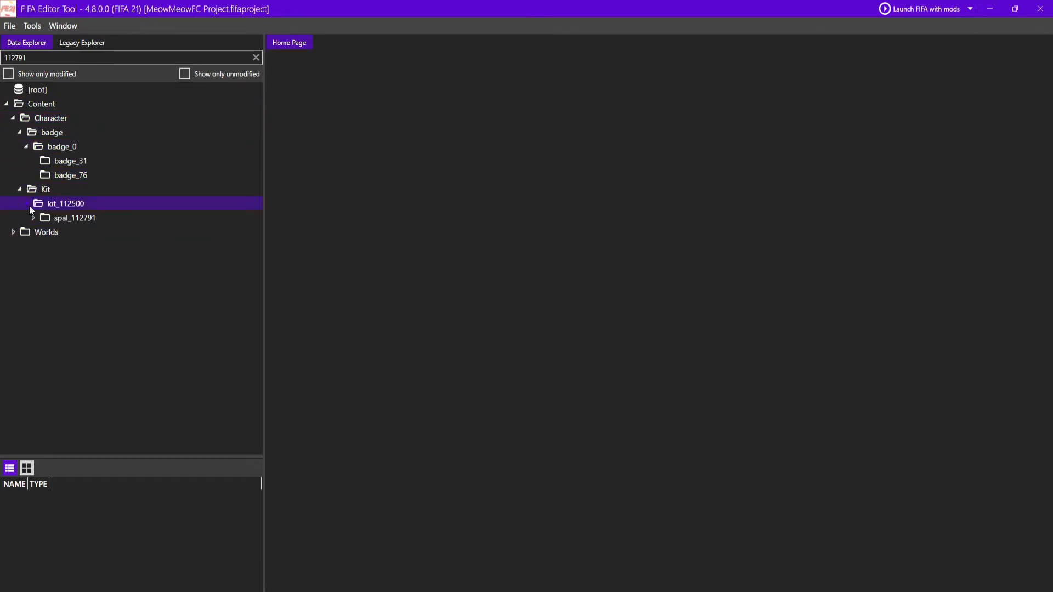
left_click(33, 218)
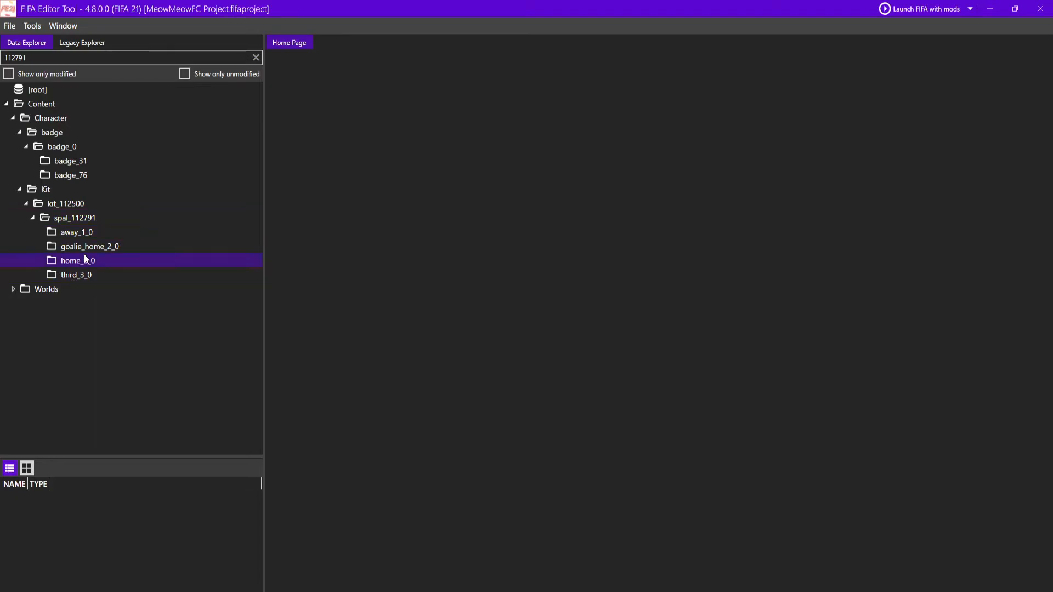
- Examine the assets in the badge_31 and badge_76 folders, then collapse the badge folder
left_click(61, 161)
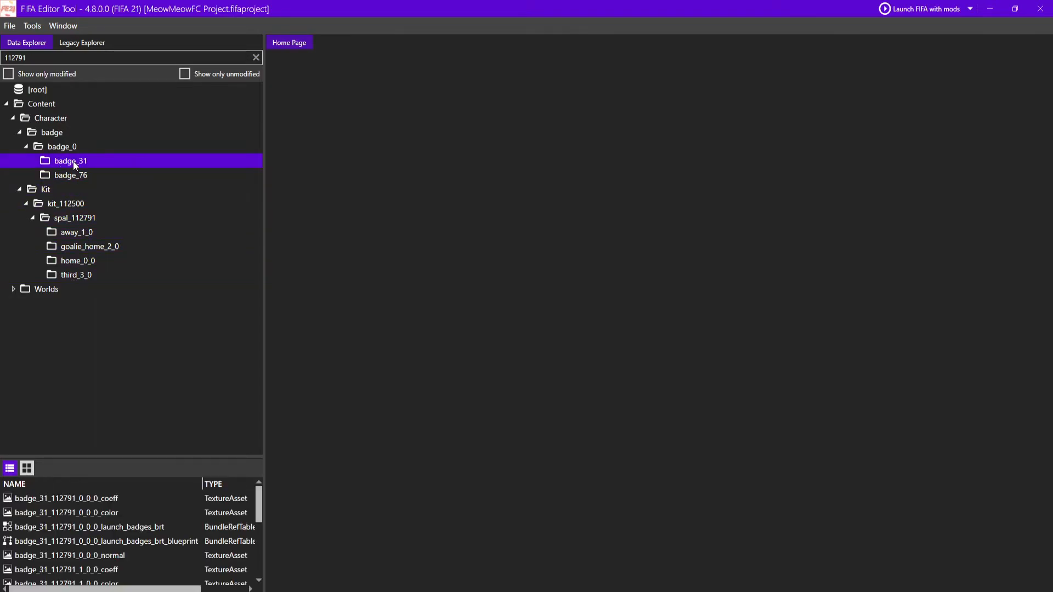
left_click(74, 174)
left_click(81, 163)
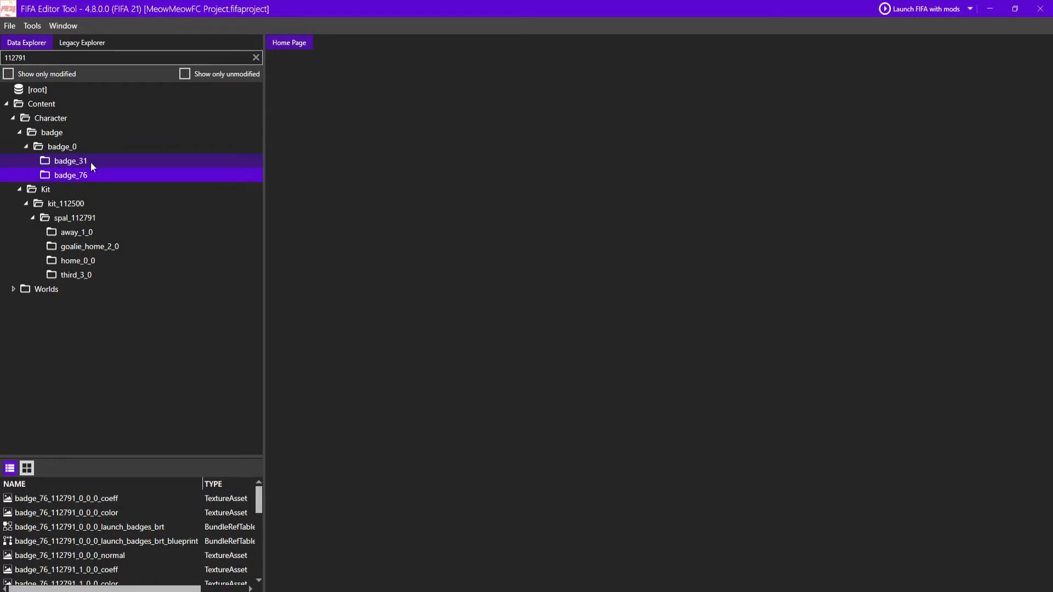
left_click(93, 175)
left_click(26, 147)
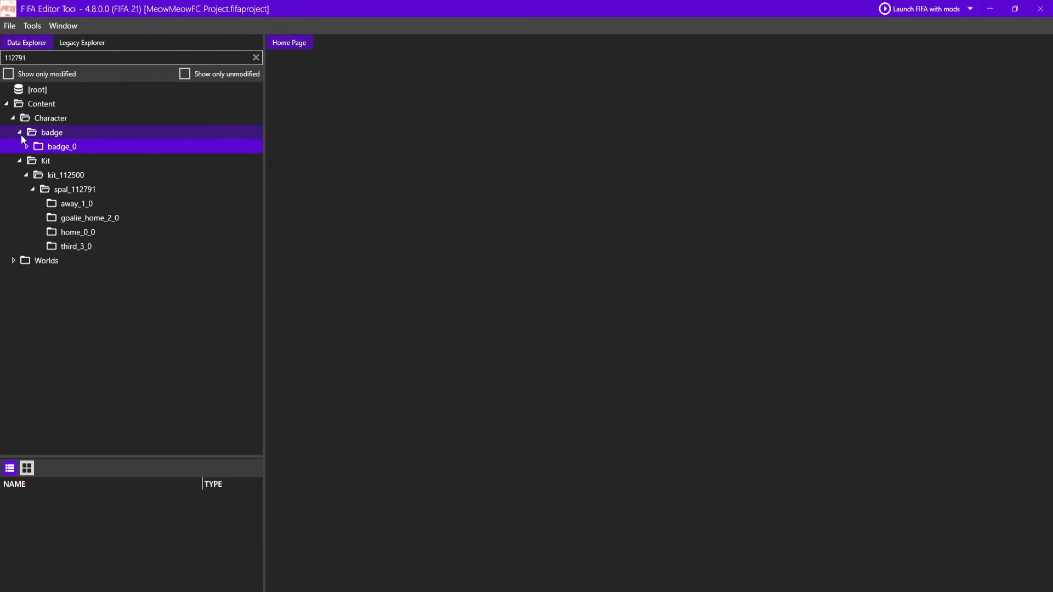
left_click(20, 132)
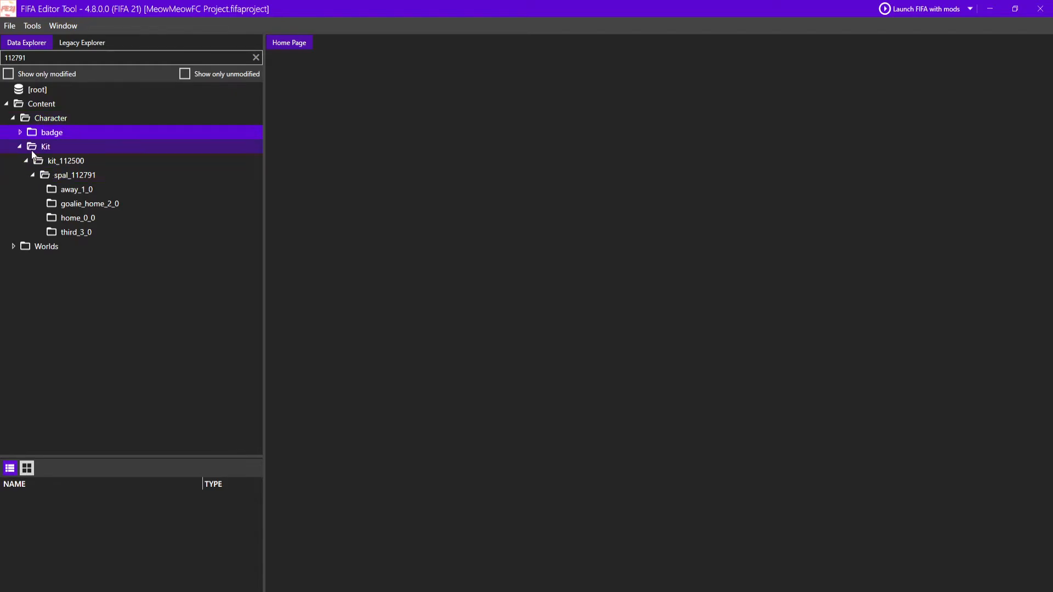
- Expand the Worlds folder to examine the team's banner, flag and tifo subfolders
left_click(98, 176)
left_click(79, 232)
left_click(13, 246)
left_click(20, 261)
left_click(19, 289)
left_click(19, 317)
left_click(26, 303)
left_click(26, 275)
left_click(162, 362)
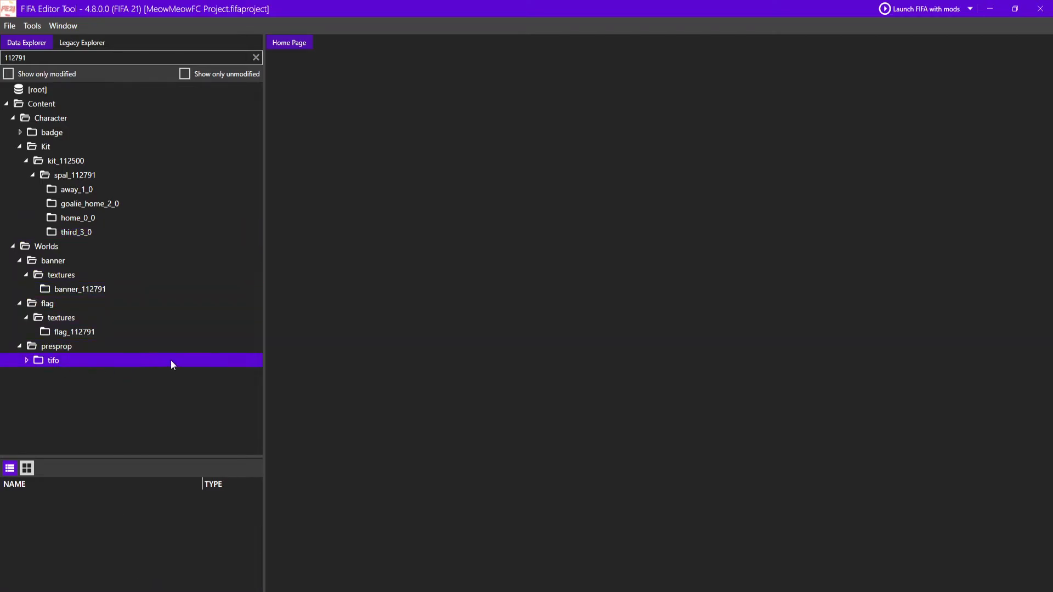
- Enlarge the asset list and open the home_0_0 kit folder under spal_112791
left_click(64, 289)
left_click(130, 191)
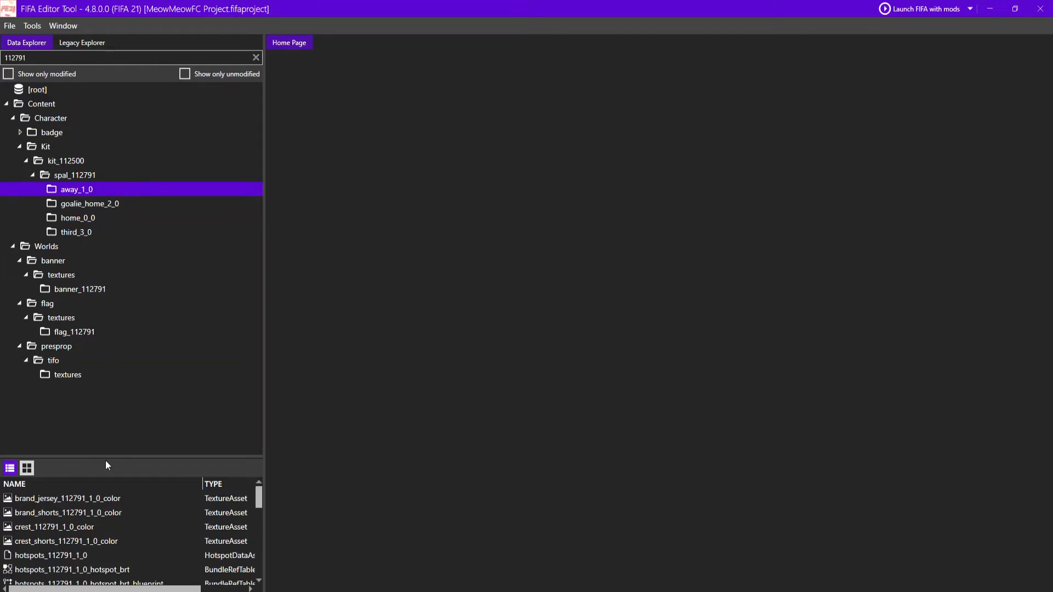
left_click_drag(232, 455, 243, 387)
left_click(79, 218)
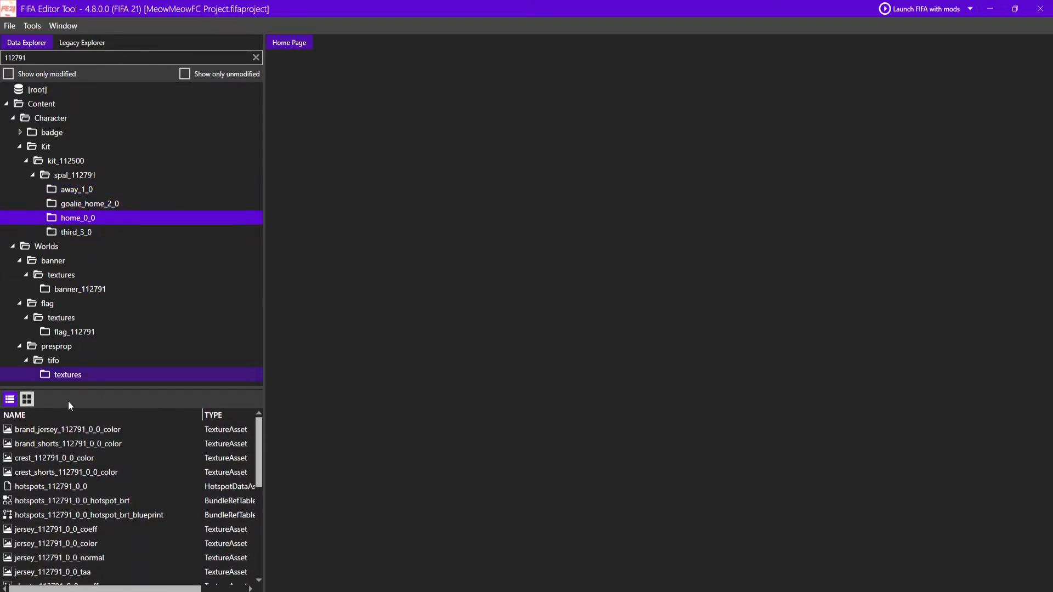
right_click(100, 430)
left_click(57, 491)
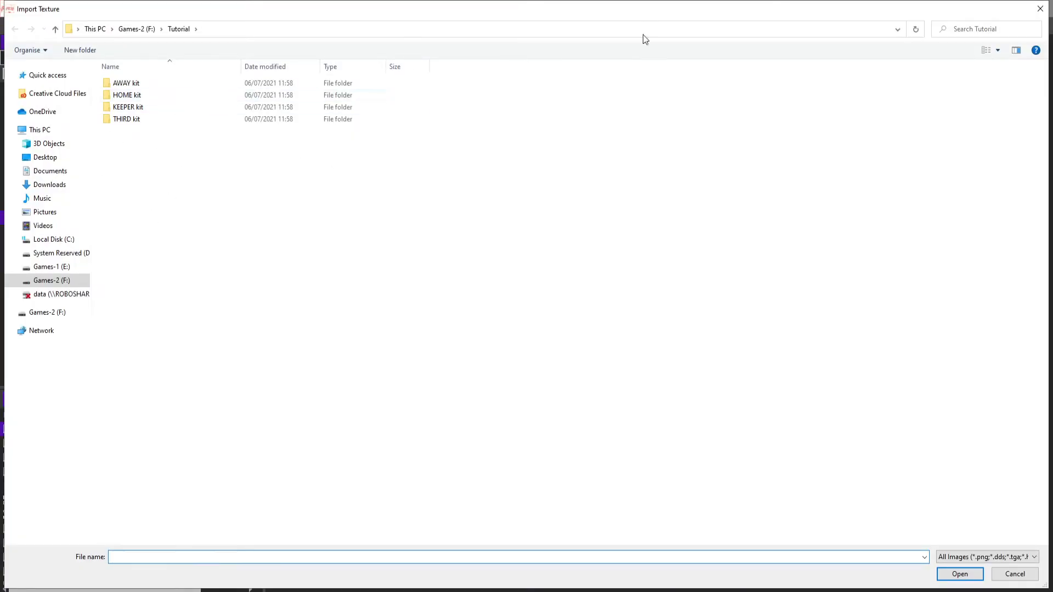
left_click(1040, 9)
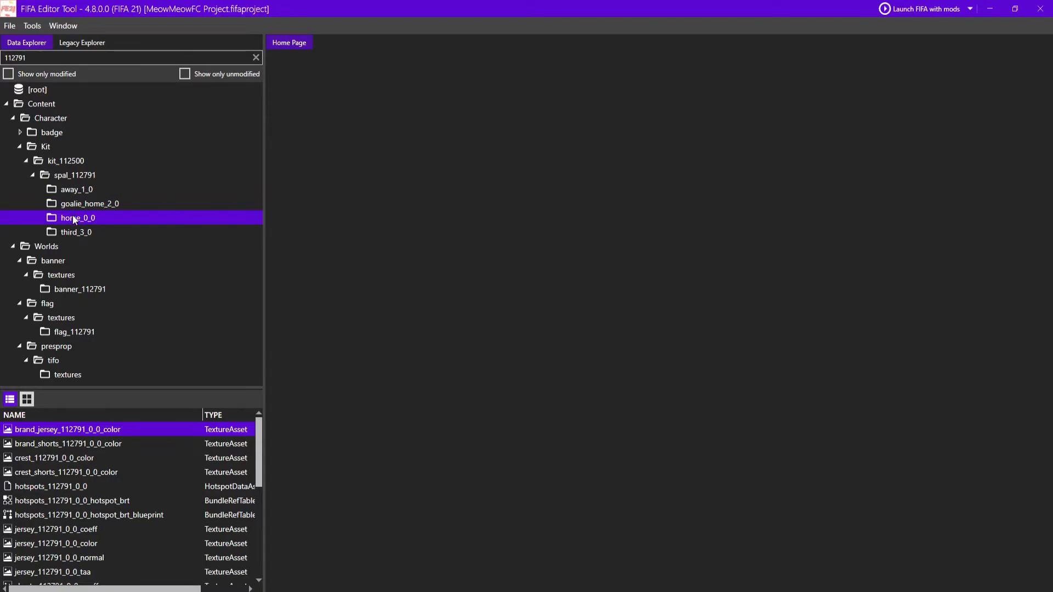
- Import blank.png from the HOME kit folder into brand_jersey_112791_0_0_color and brand_shorts_112791_0_0_color
right_click(81, 430)
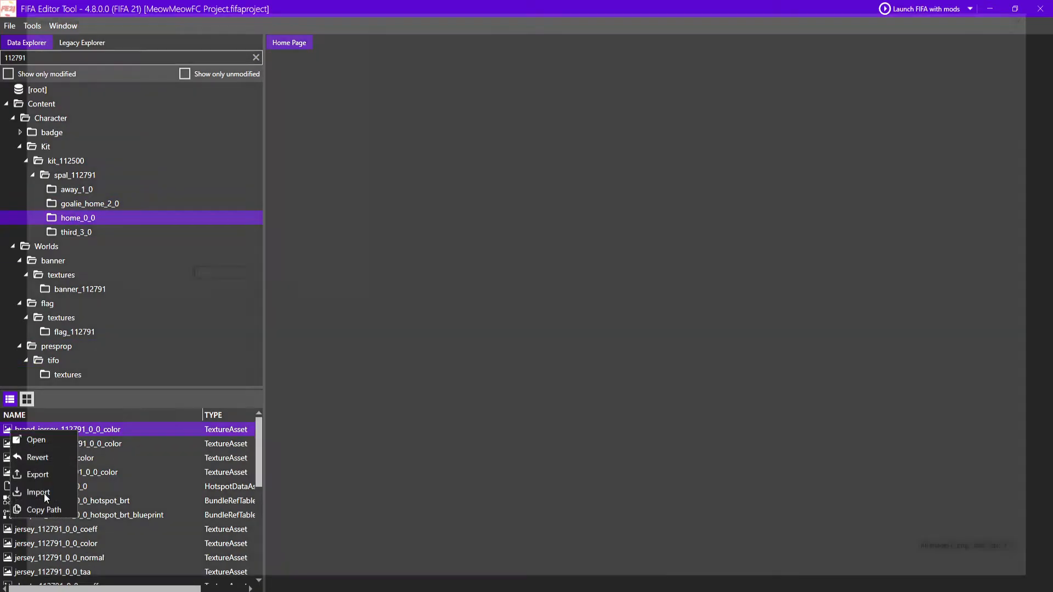
left_click(44, 492)
double_click(141, 96)
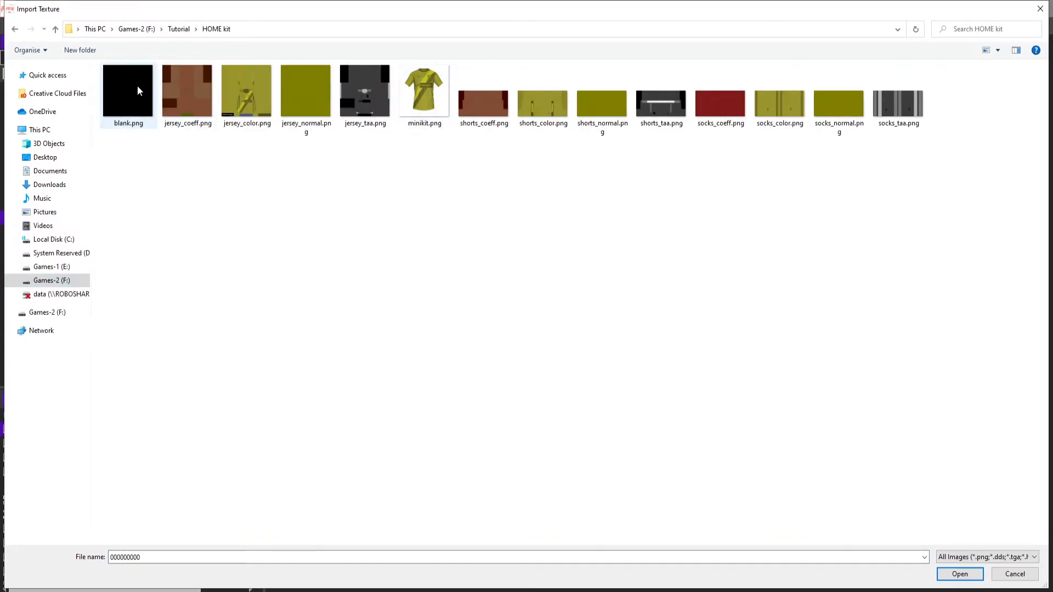
double_click(137, 91)
right_click(58, 443)
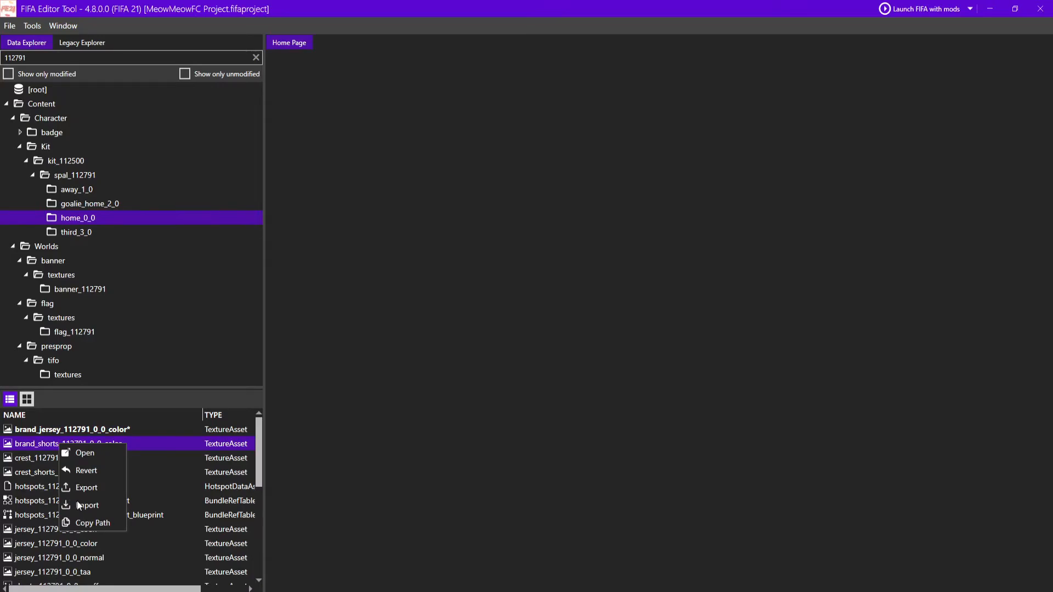
left_click(77, 505)
double_click(130, 99)
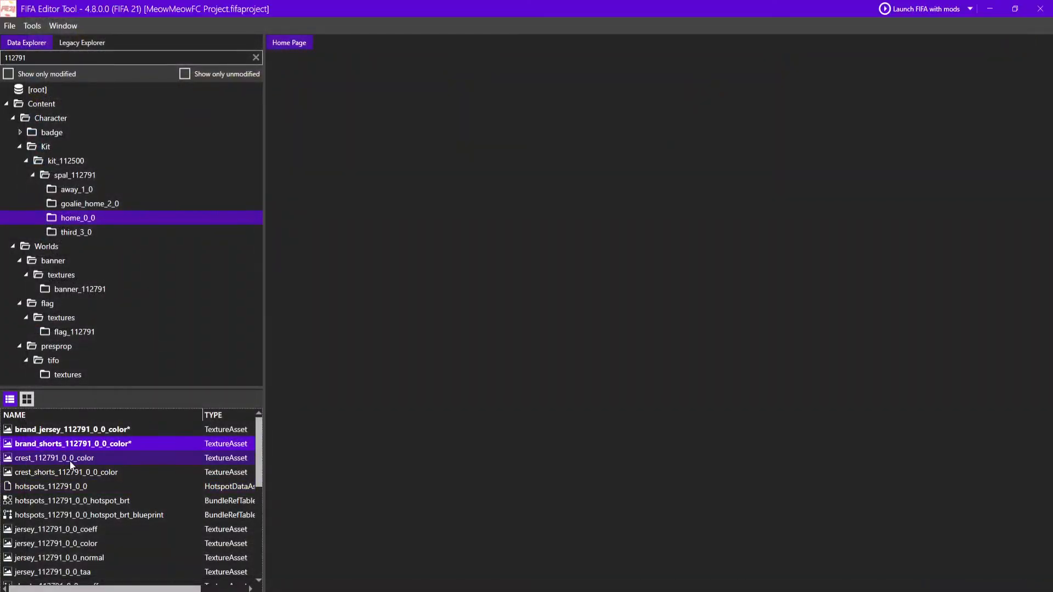
- Import blank.png into the crest_112791_0_0_color texture
right_click(71, 464)
left_click(80, 520)
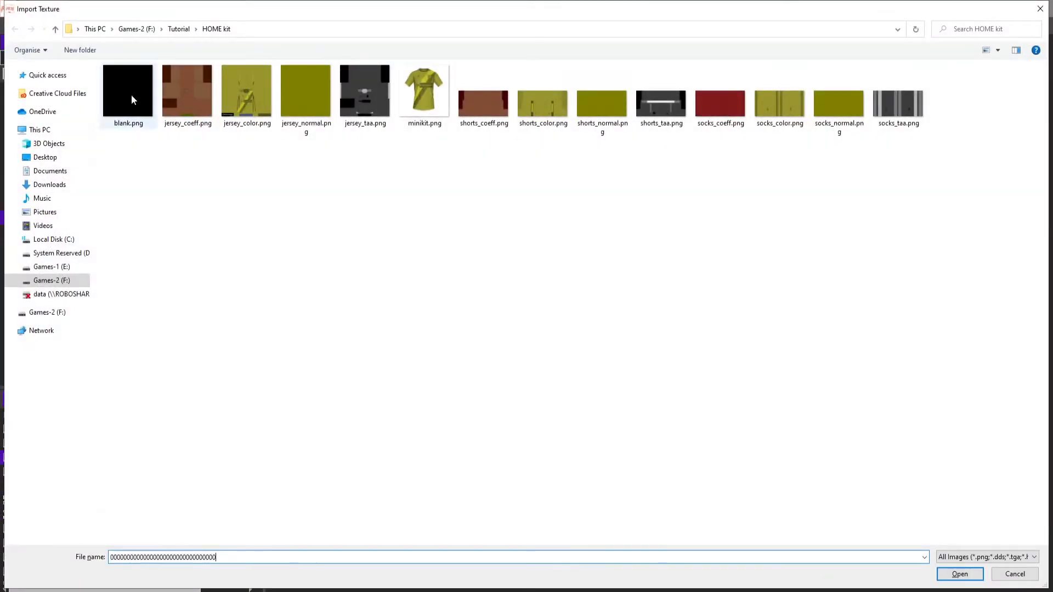
double_click(137, 98)
right_click(91, 473)
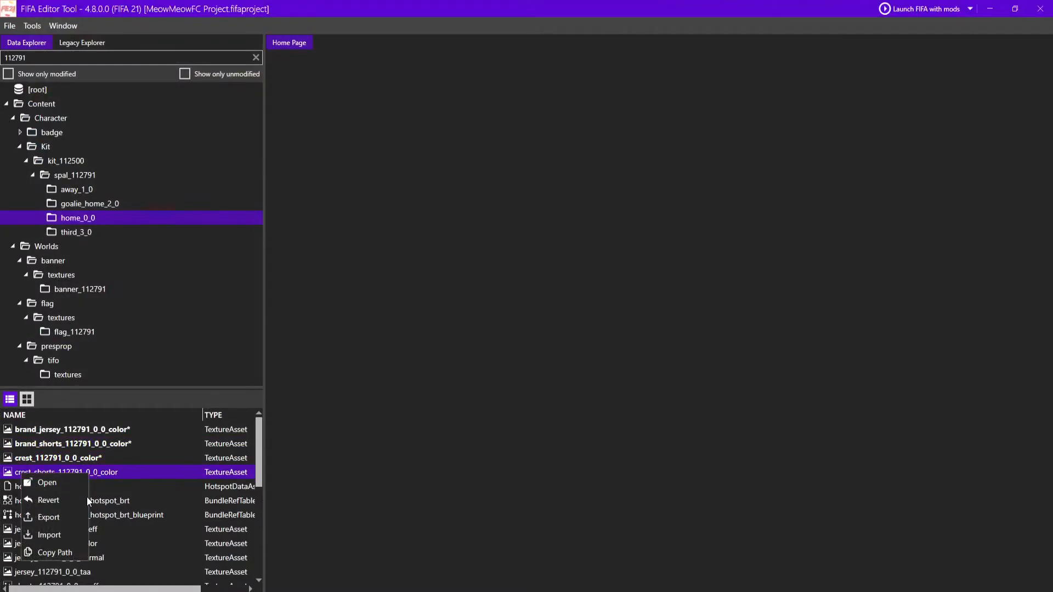
left_click(72, 535)
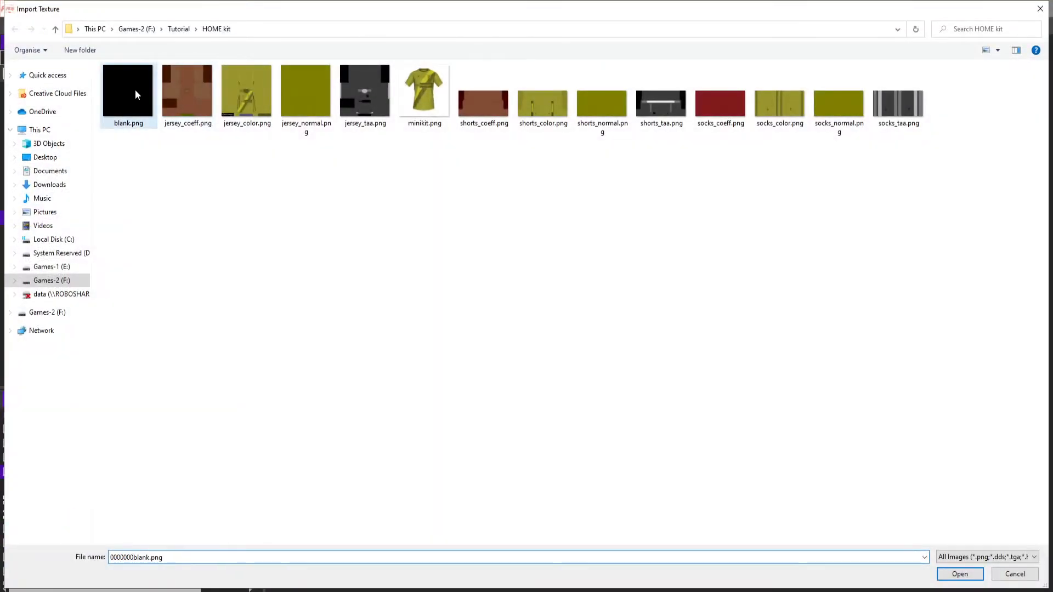
double_click(136, 94)
left_click(627, 274)
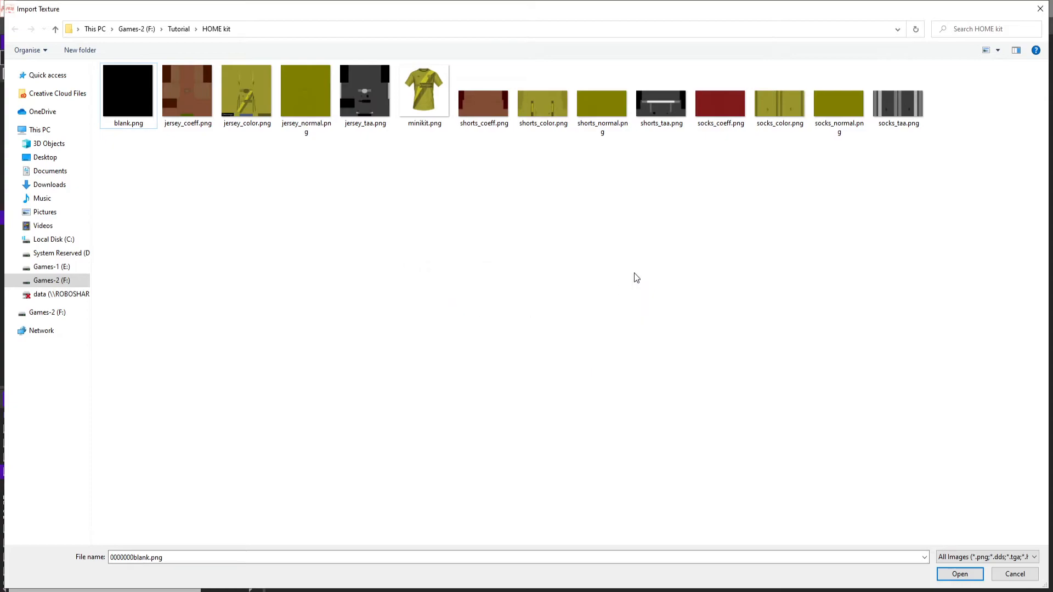
left_click(1042, 7)
- Import blank.png into the crest_shorts_112791_0_0_color texture
right_click(146, 476)
left_click(120, 541)
double_click(126, 107)
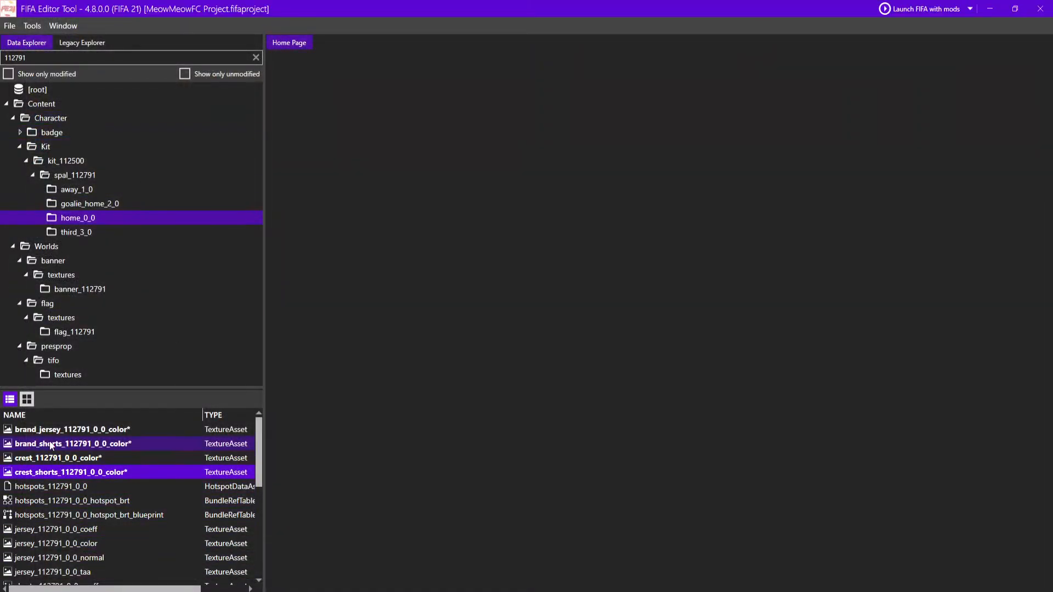
- Look through the jersey, shorts and socks textures of the home kit and enlarge the asset list slightly
scroll(120, 459, "down", 2)
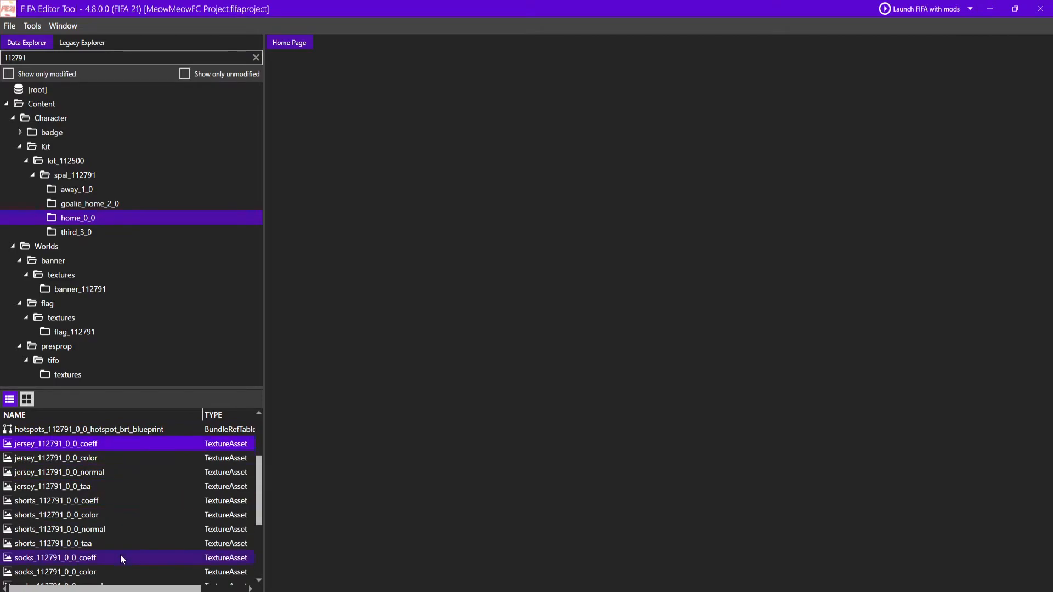
scroll(132, 528, "down", 1)
scroll(131, 528, "up", 1)
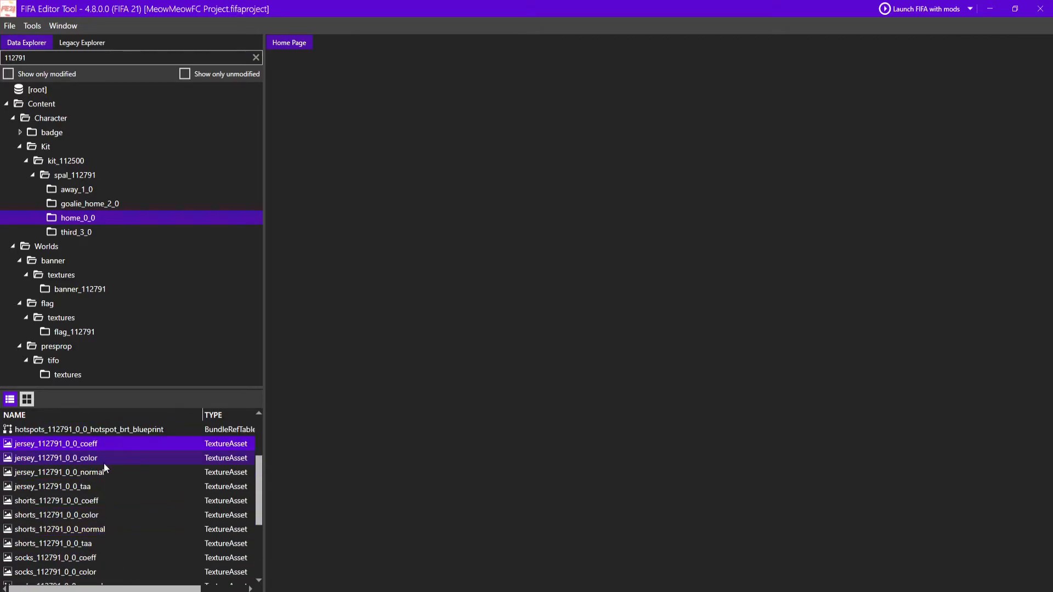
scroll(101, 494, "down", 1)
left_click(97, 516)
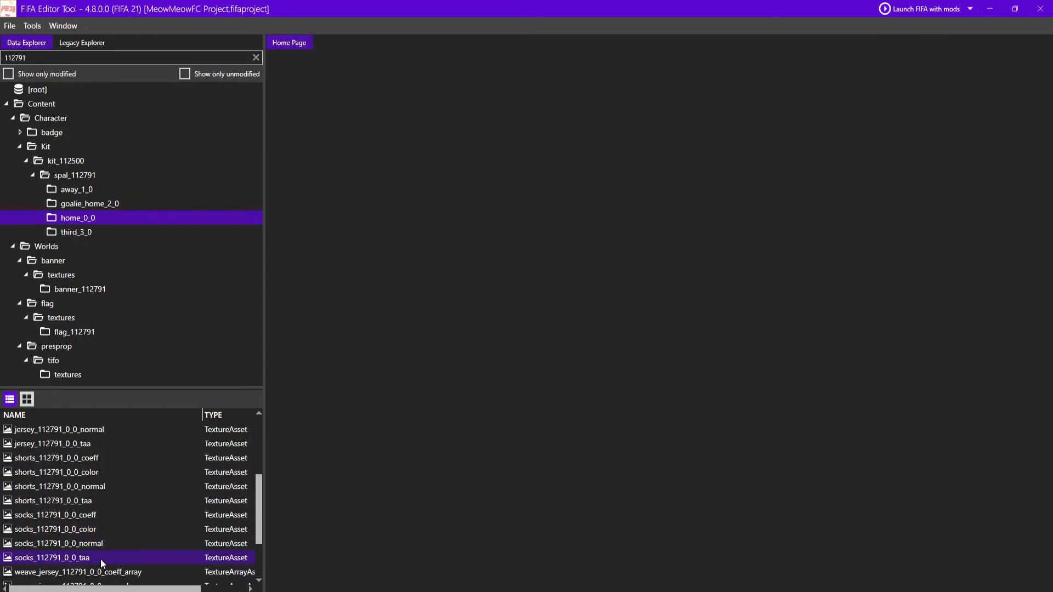
scroll(101, 558, "up", 1)
scroll(81, 494, "down", 1)
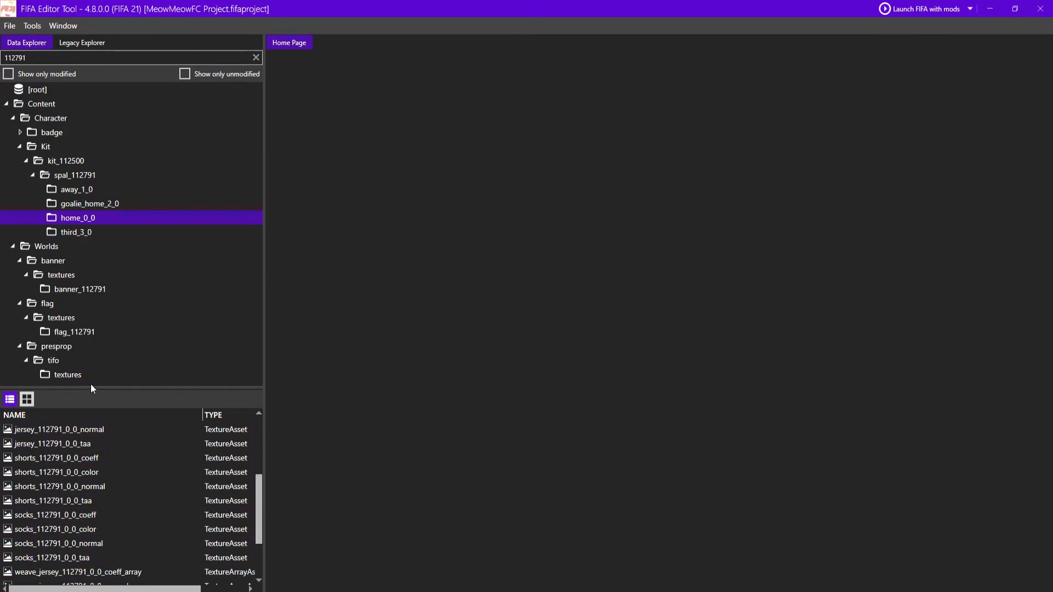
left_click_drag(92, 386, 99, 371)
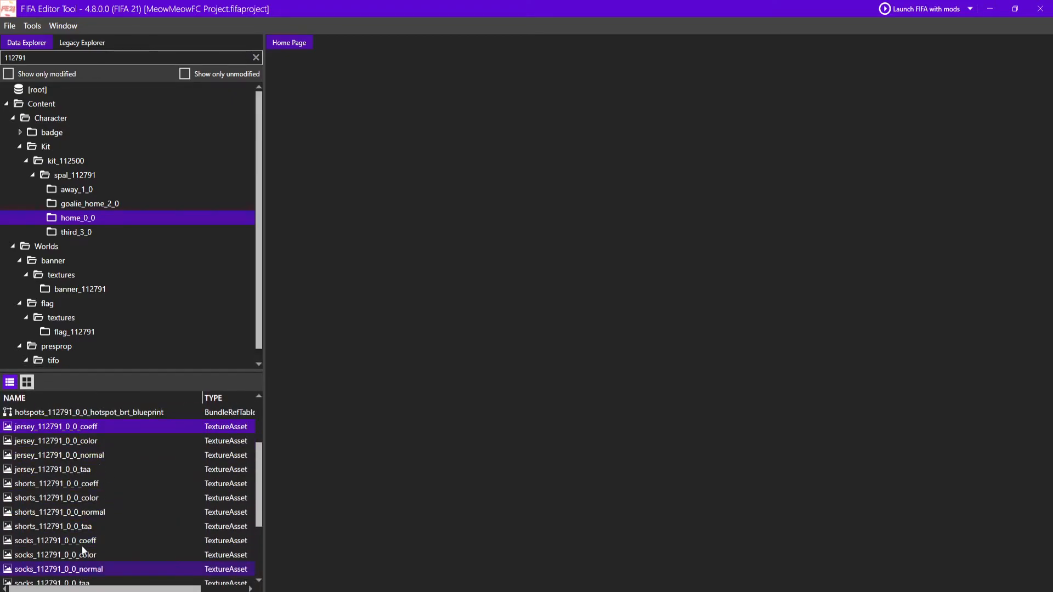
- Import jersey_coeff.png and jersey_color.png from the HOME kit folder into the matching jersey_112791_0_0 coeff and color textures
right_click(78, 426)
left_click(62, 490)
left_click(176, 117)
double_click(175, 117)
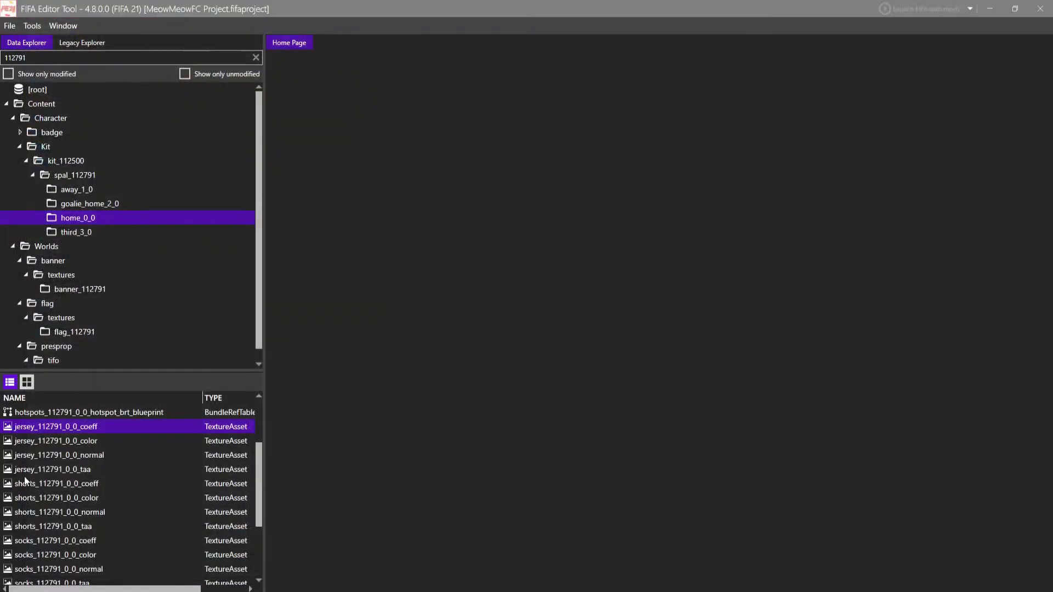
right_click(78, 441)
left_click(37, 503)
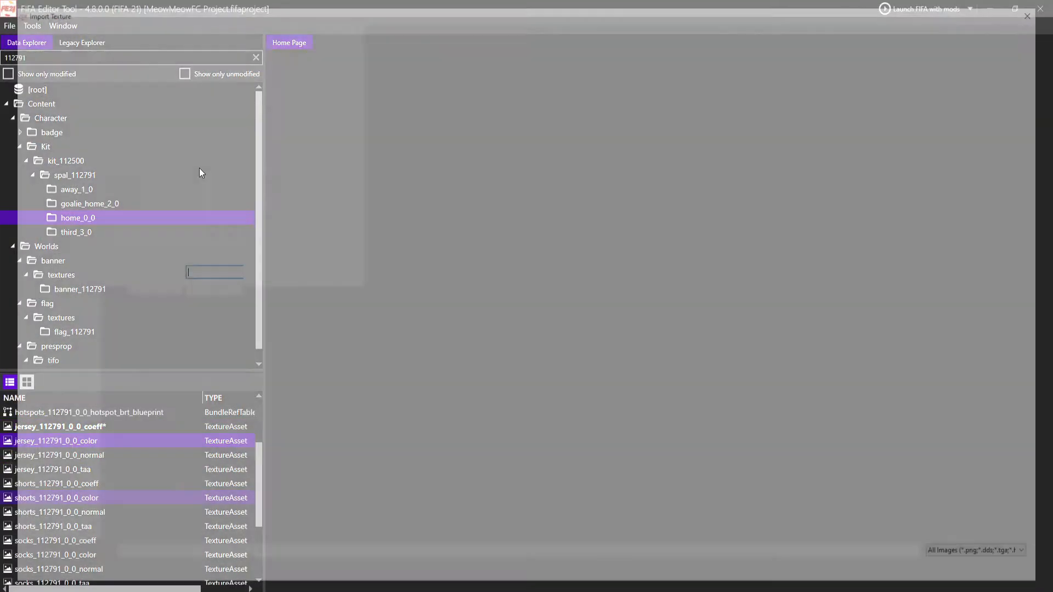
left_click(238, 90)
double_click(238, 90)
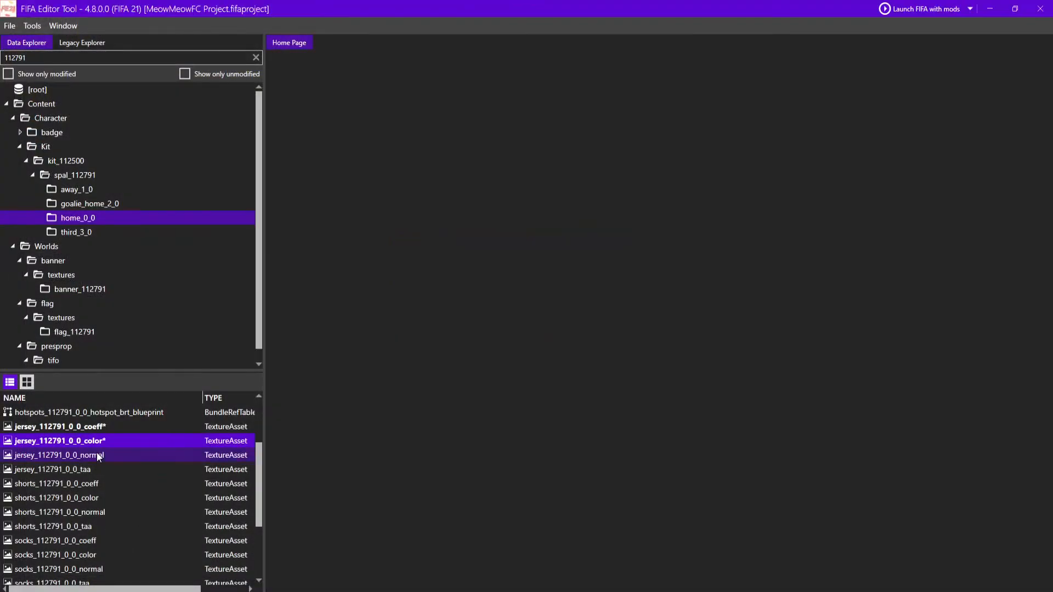
- Import jersey_normal.png and jersey_taa.png into the matching jersey_112791_0_0 normal and taa textures
right_click(32, 454)
left_click(68, 515)
left_click(300, 83)
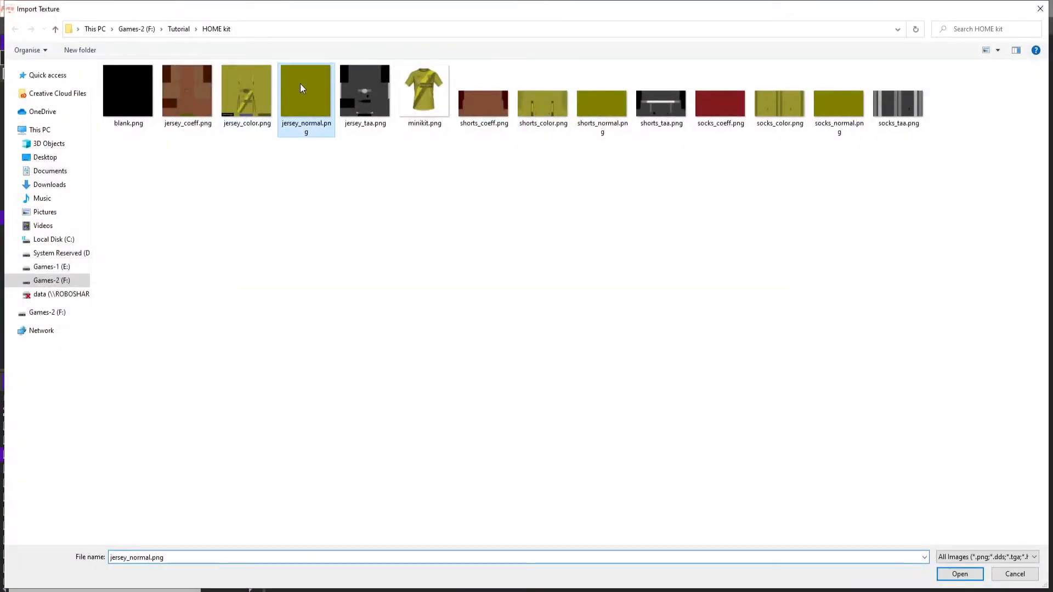
double_click(301, 83)
right_click(55, 467)
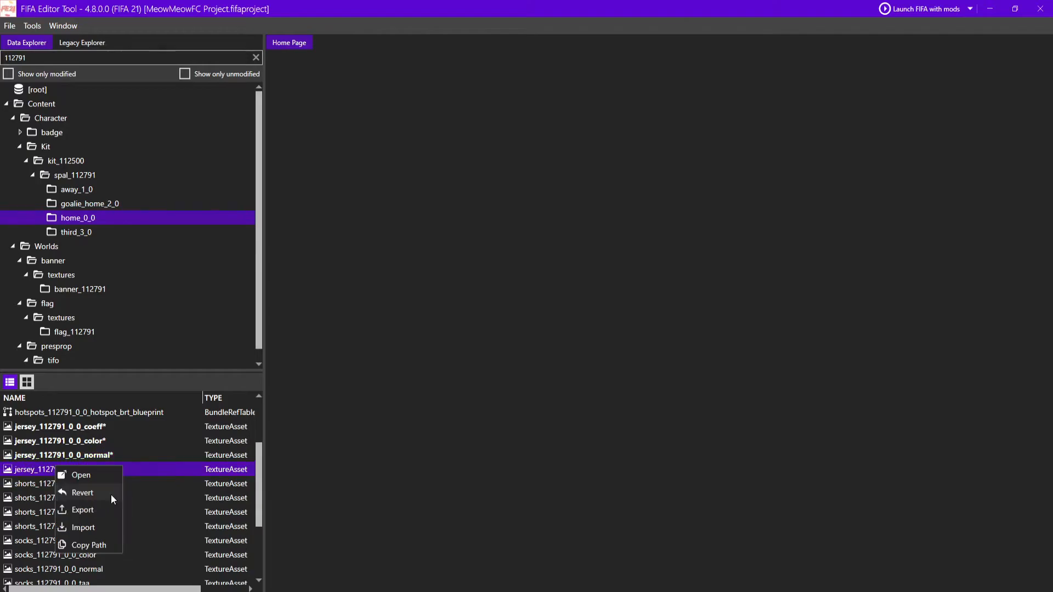
left_click(91, 539)
right_click(21, 470)
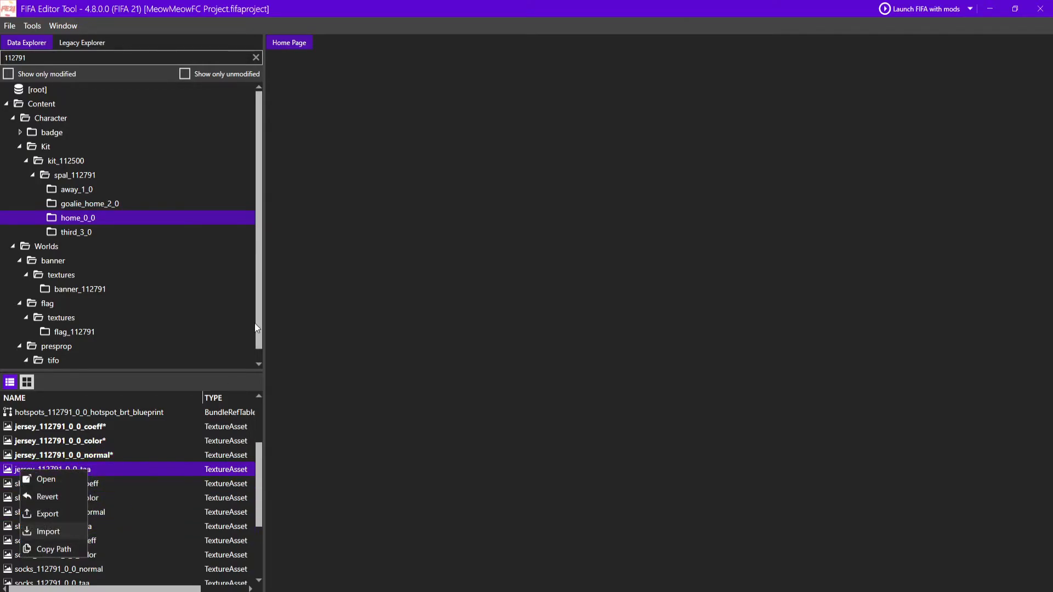
left_click(48, 531)
double_click(363, 84)
- Import shorts_coeff.png and shorts_color.png from the HOME kit folder into the matching shorts_112791_0_0 coeff and color textures
left_click(117, 482)
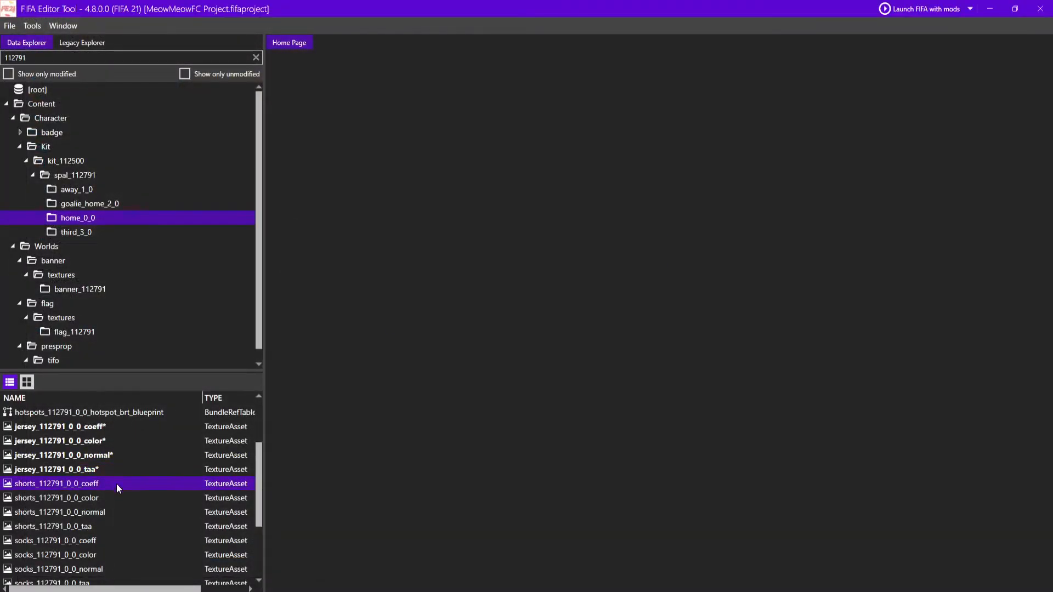
right_click(46, 483)
left_click(92, 541)
double_click(472, 110)
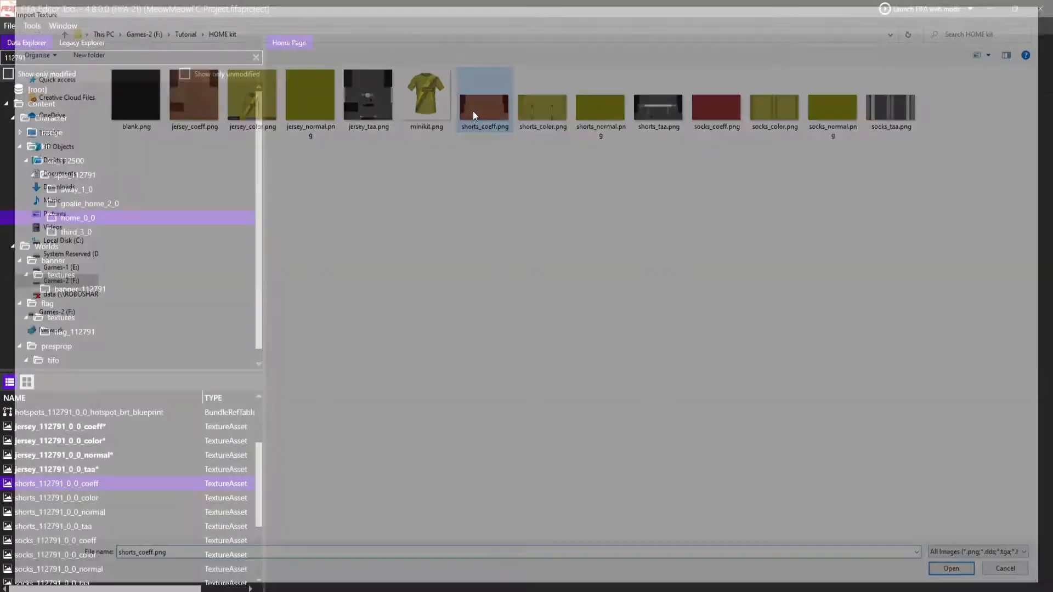
left_click(74, 498)
right_click(12, 499)
left_click(43, 559)
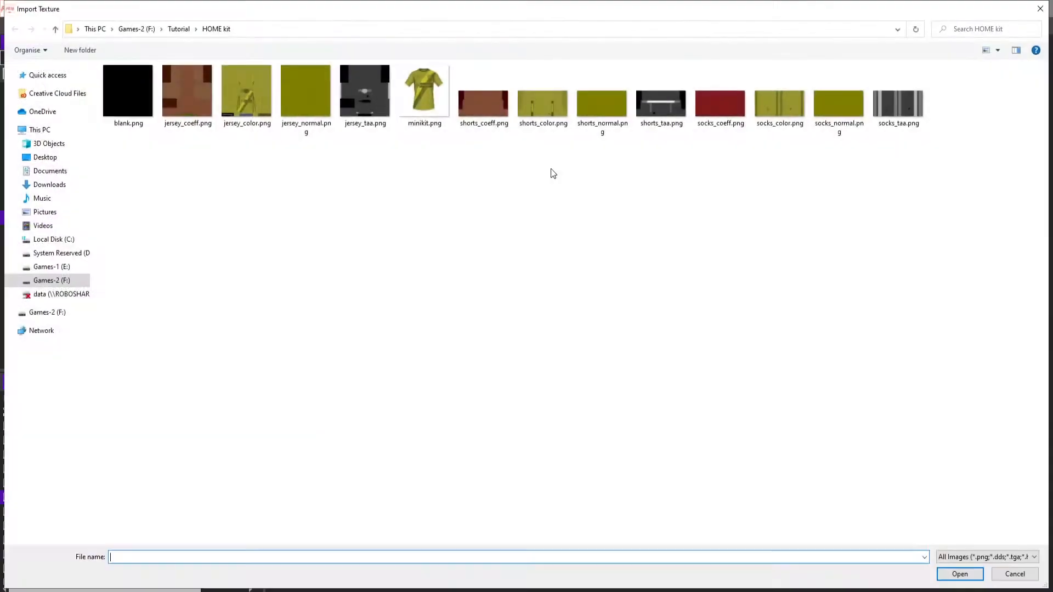
double_click(557, 111)
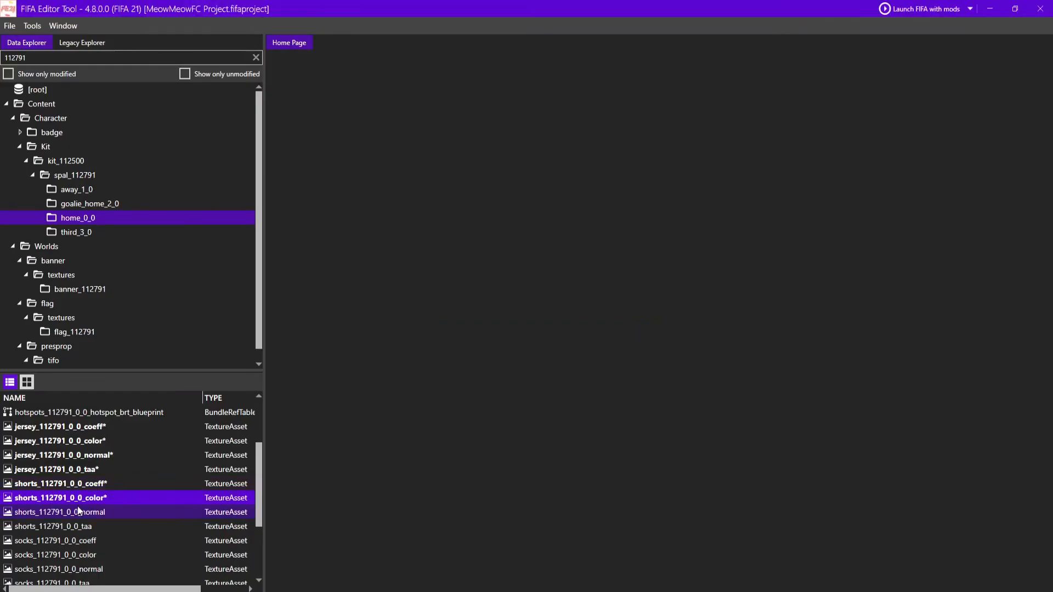
- Import shorts_normal.png and shorts_taa.png into the matching shorts_112791_0_0 normal and taa textures
right_click(11, 512)
left_click(34, 476)
double_click(617, 111)
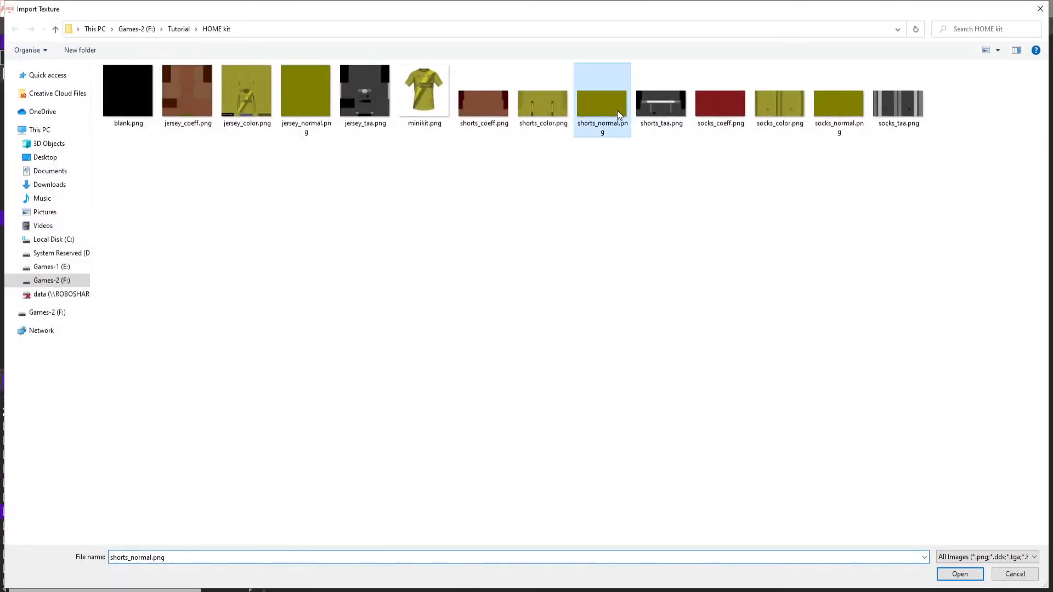
right_click(53, 524)
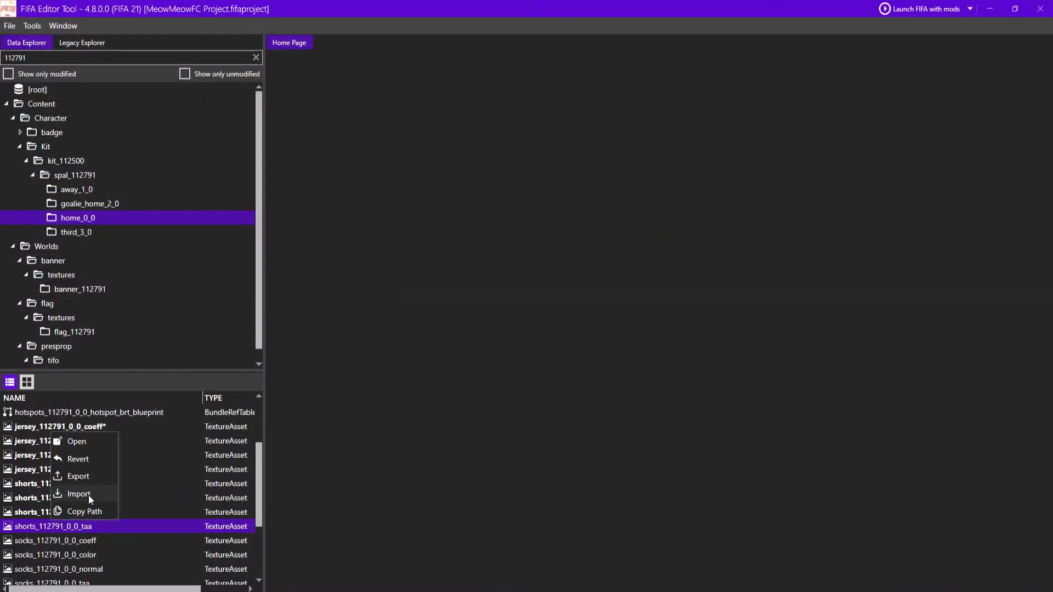
left_click(82, 493)
double_click(661, 104)
- Import socks_coeff.png and socks_color.png into the matching socks_112791_0_0 coeff and color textures
right_click(101, 538)
left_click(59, 508)
double_click(720, 88)
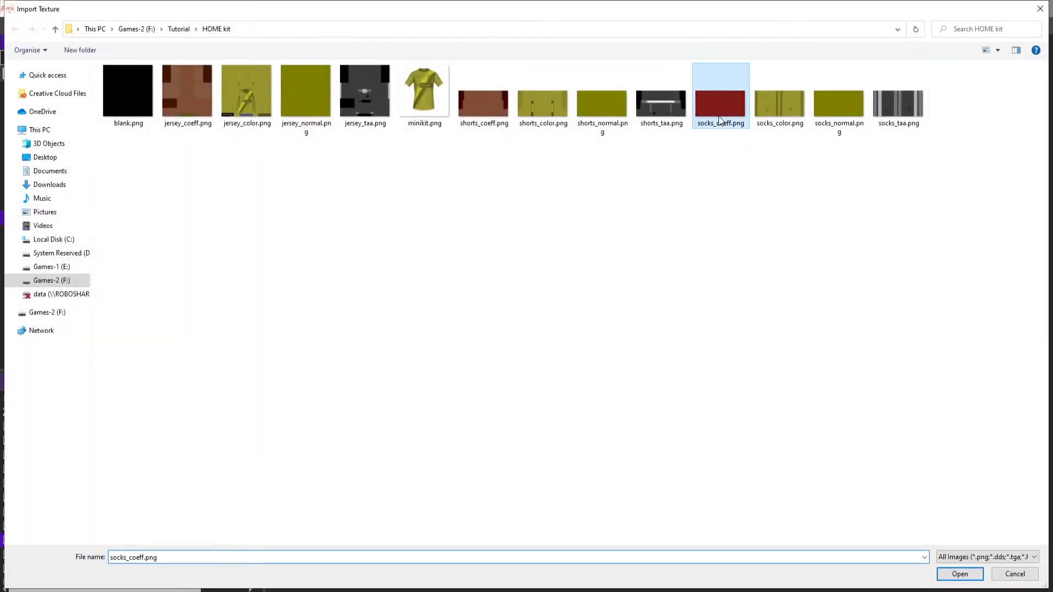
right_click(113, 556)
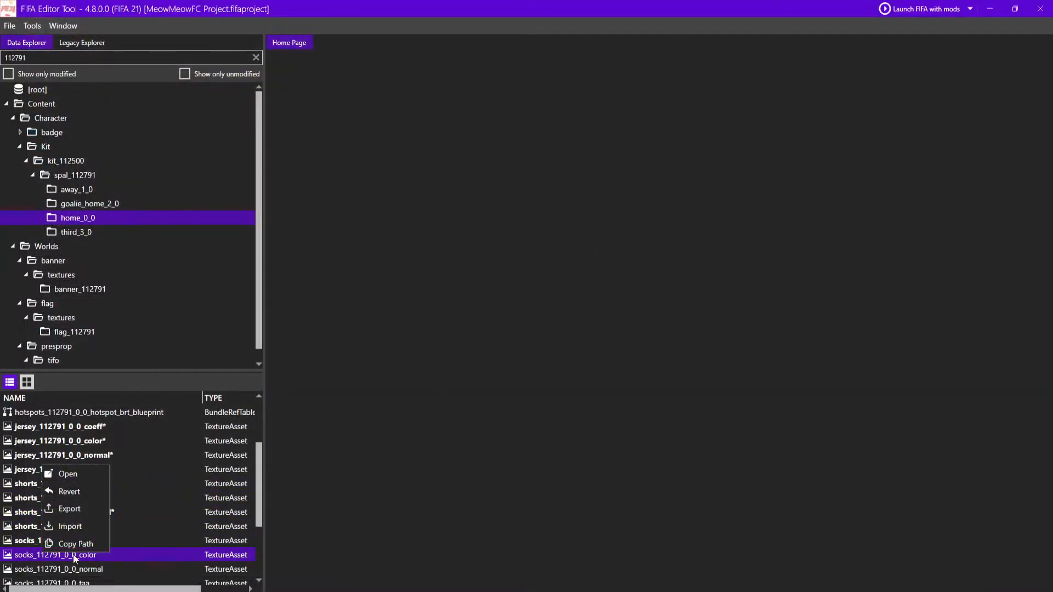
left_click(65, 509)
left_click(772, 94)
double_click(773, 98)
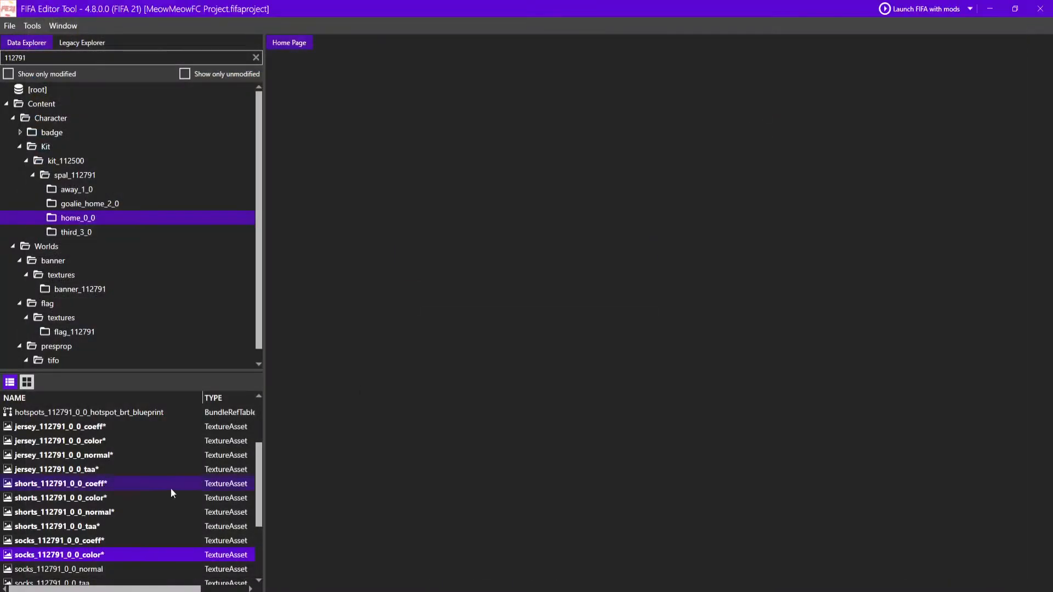
- Import socks_normal.png and socks_taa.png into the matching socks_112791_0_0 normal and taa textures
right_click(90, 570)
left_click(47, 545)
double_click(838, 98)
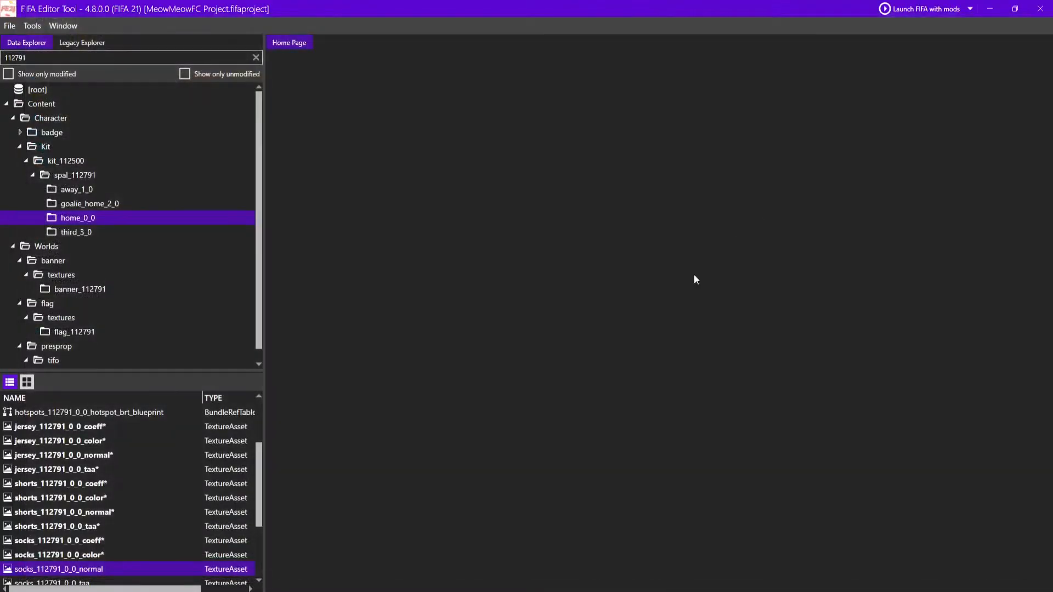
scroll(164, 527, "down", 1)
right_click(133, 543)
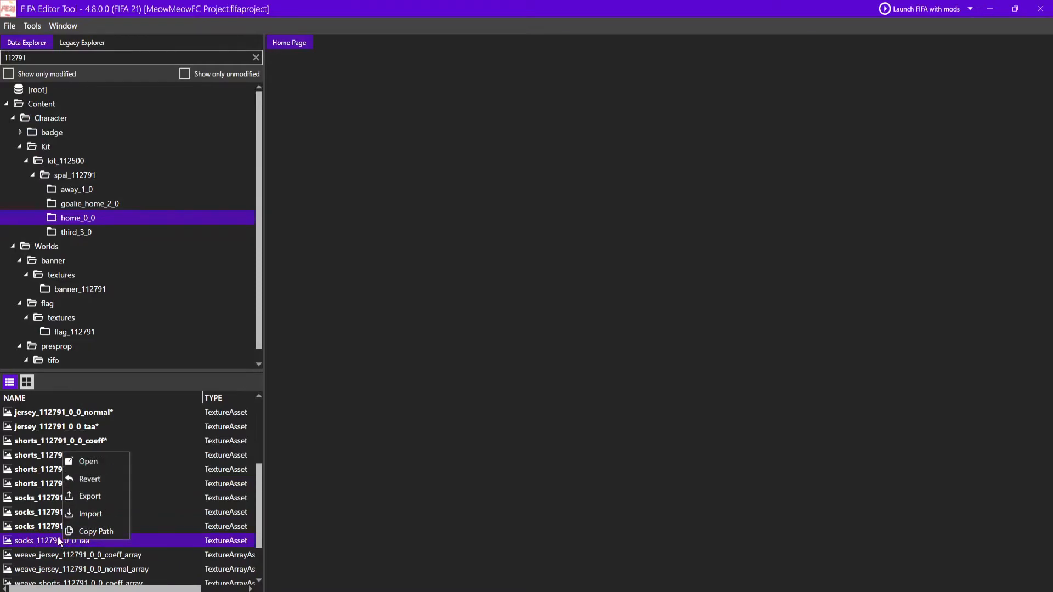
left_click(83, 512)
left_click(906, 114)
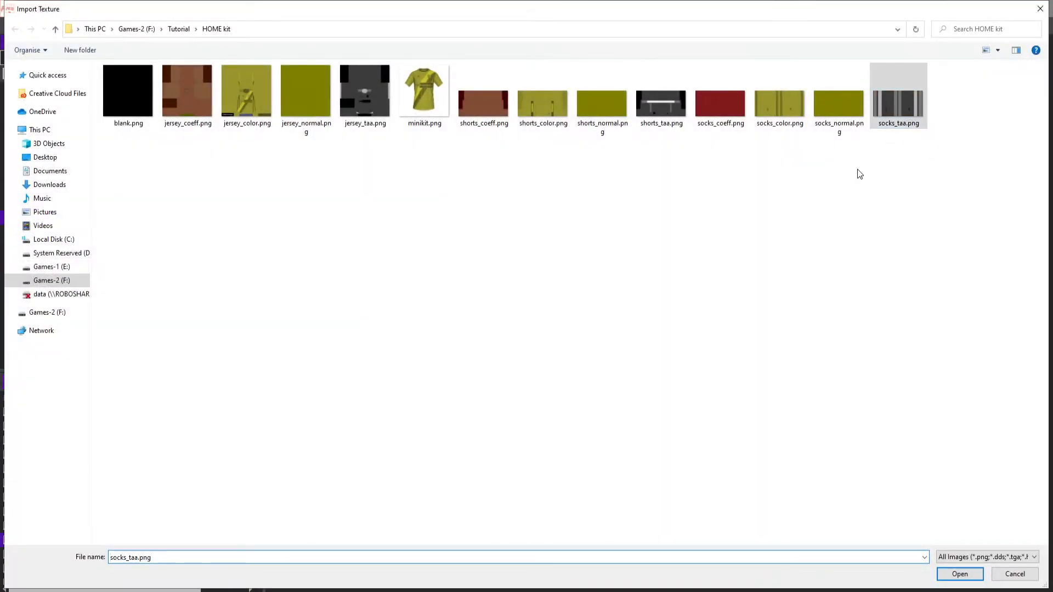
left_click(896, 107)
double_click(893, 105)
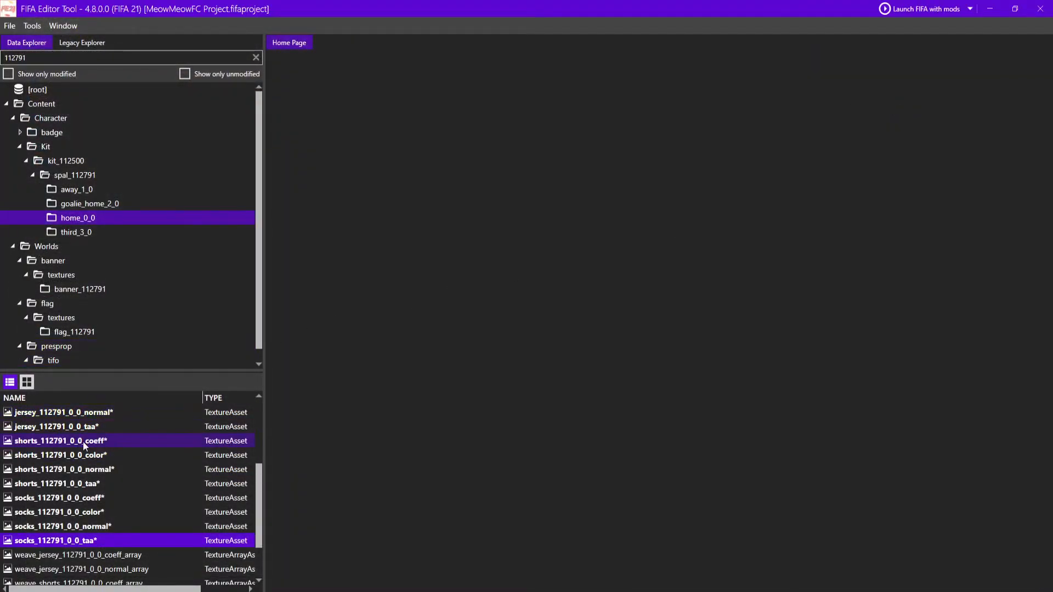
- Look through the asset lists of the team's away, goalkeeper and third kit folders
scroll(63, 410, "up", 3)
left_click(87, 229)
left_click(79, 189)
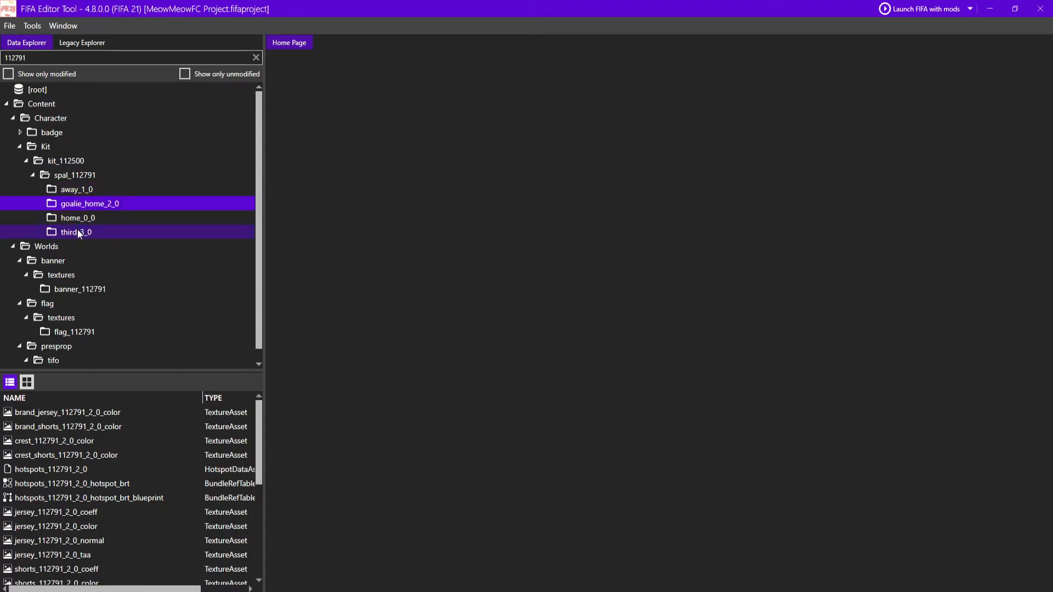
left_click(78, 229)
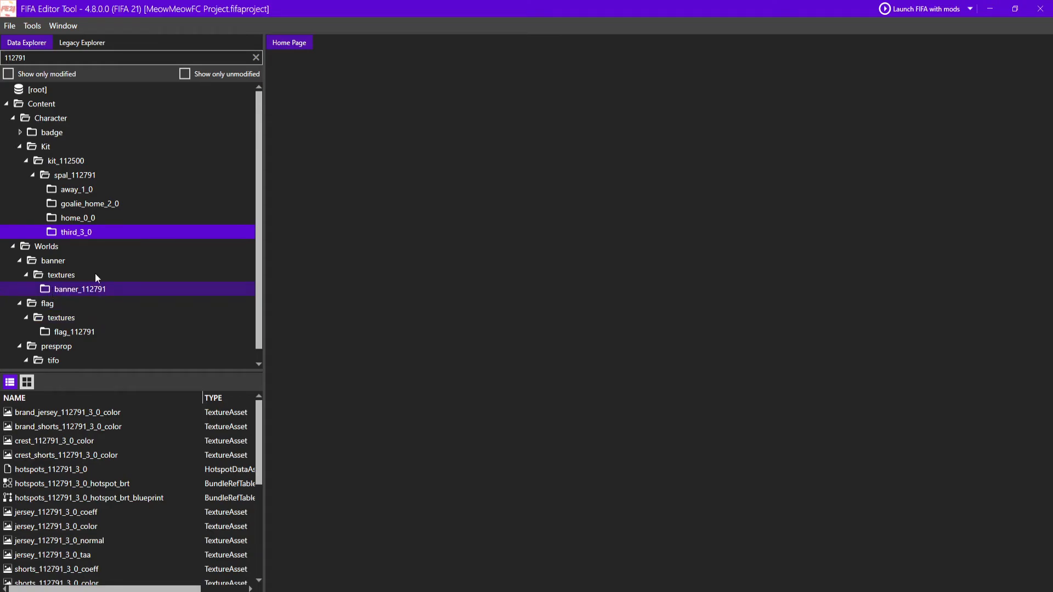
- Open the banner_112791_color texture from the banner_112791 folder to view the team's stadium banners
left_click(48, 288)
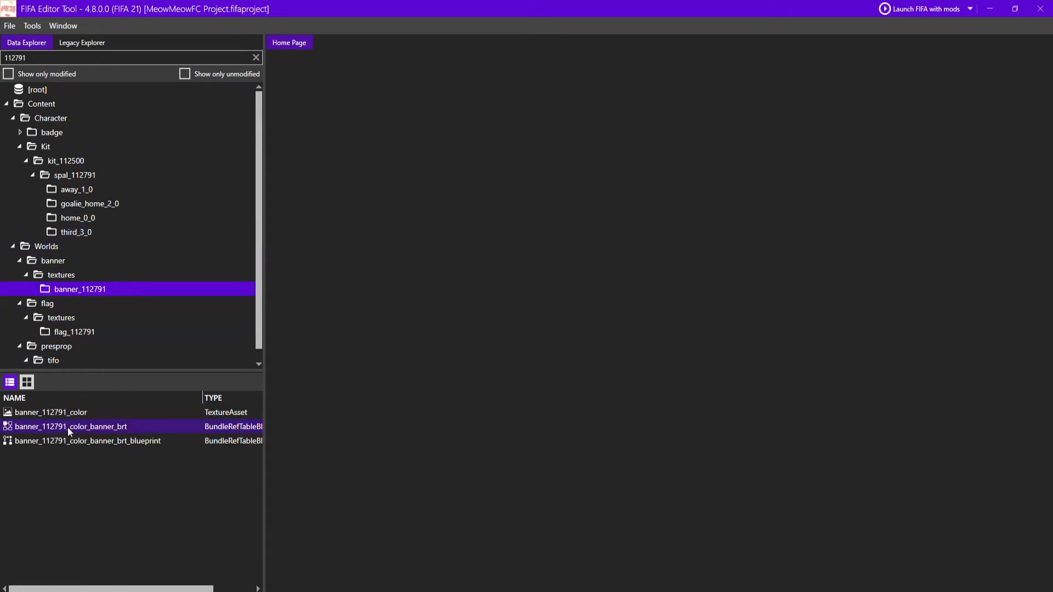
double_click(64, 413)
scroll(77, 305, "down", 1)
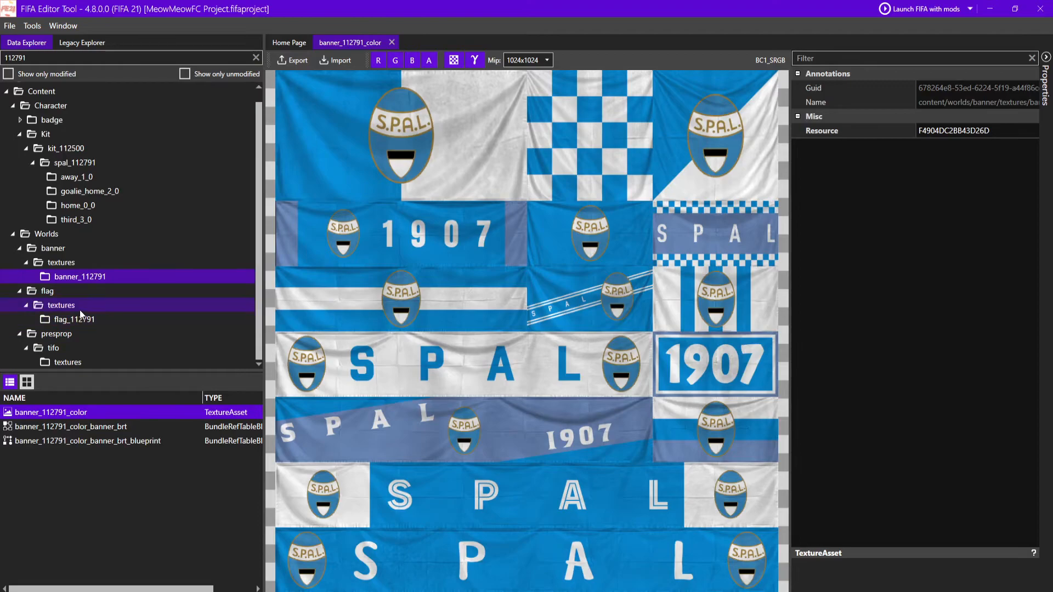
- Open the four flag_112791 color textures and the tifo_2_7112791_0_color texture to view them
left_click(80, 319)
double_click(63, 412)
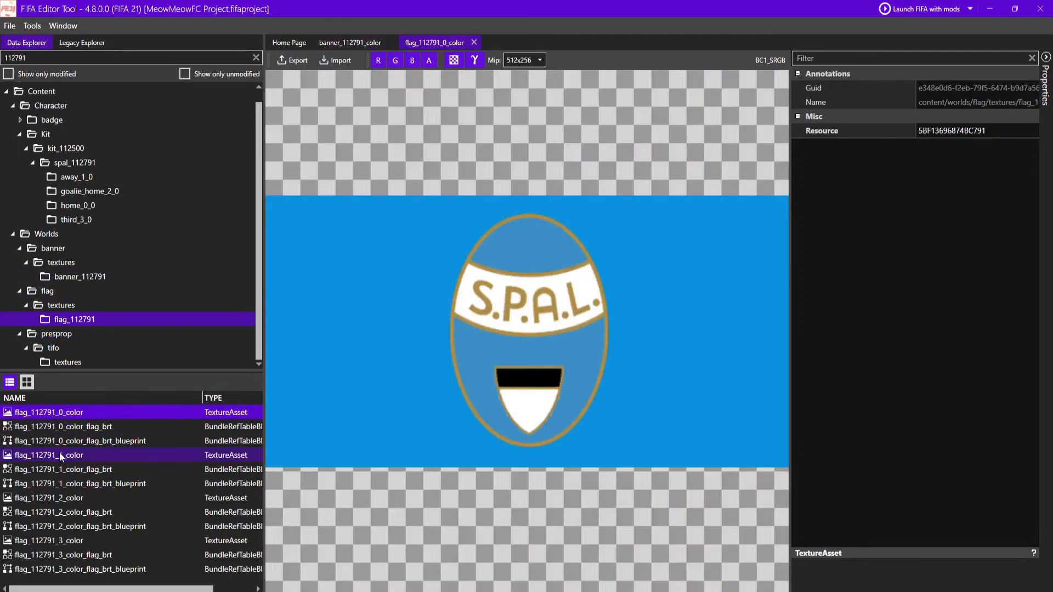
double_click(59, 454)
left_click(44, 497)
double_click(44, 540)
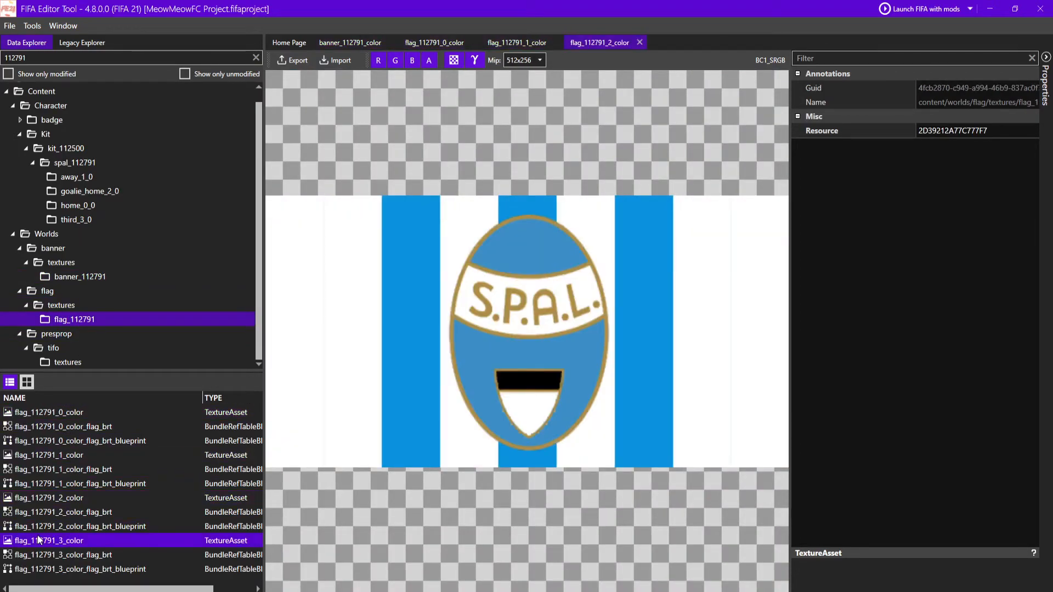
left_click(95, 365)
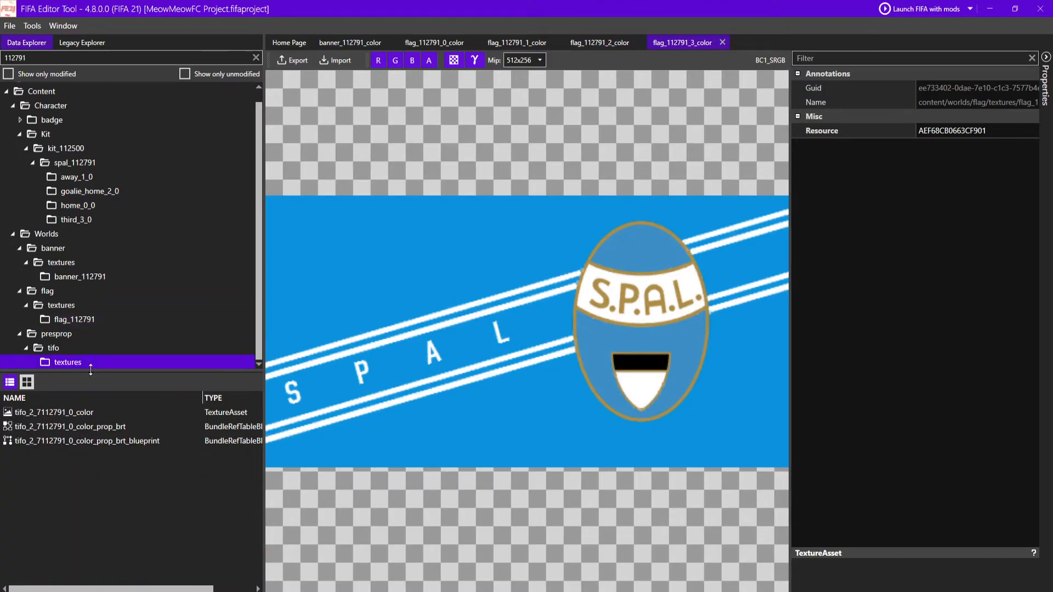
double_click(59, 414)
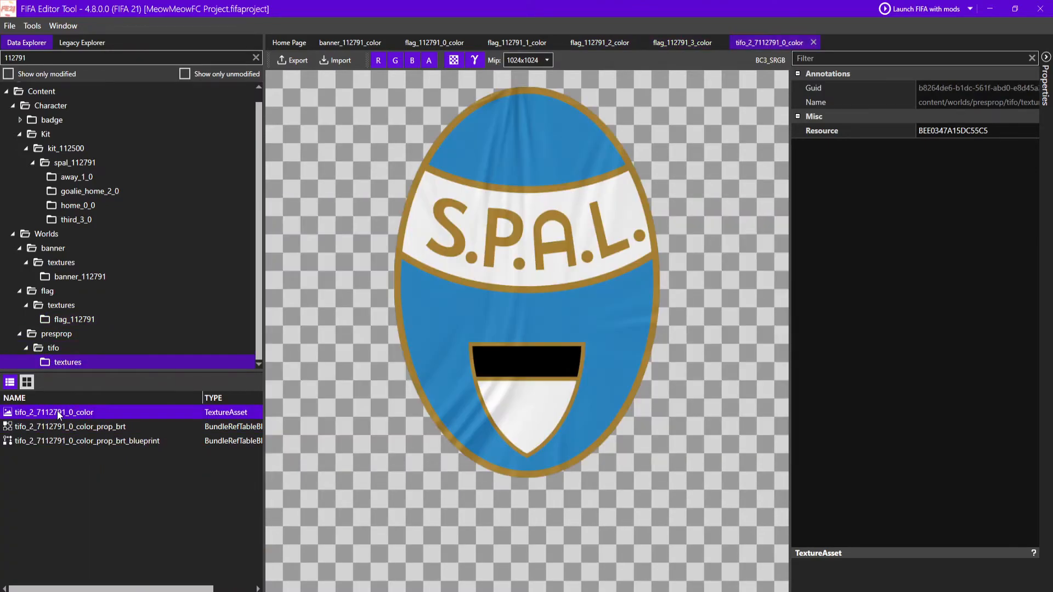
- Compare the original banner_112791_color texture with the custom banner_112791_color.png in Photoshop
left_click(343, 44)
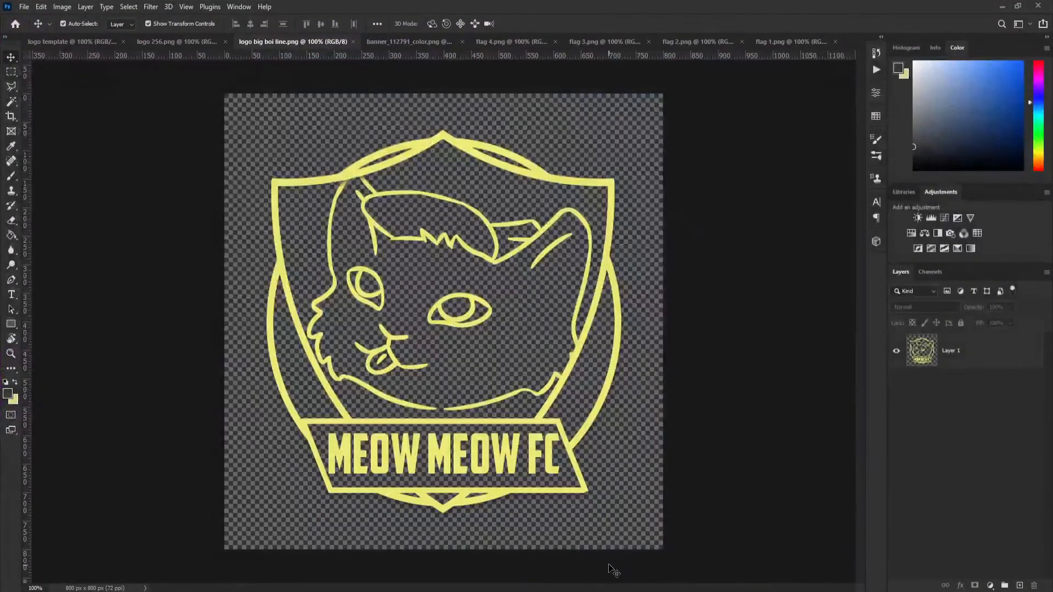
left_click(417, 43)
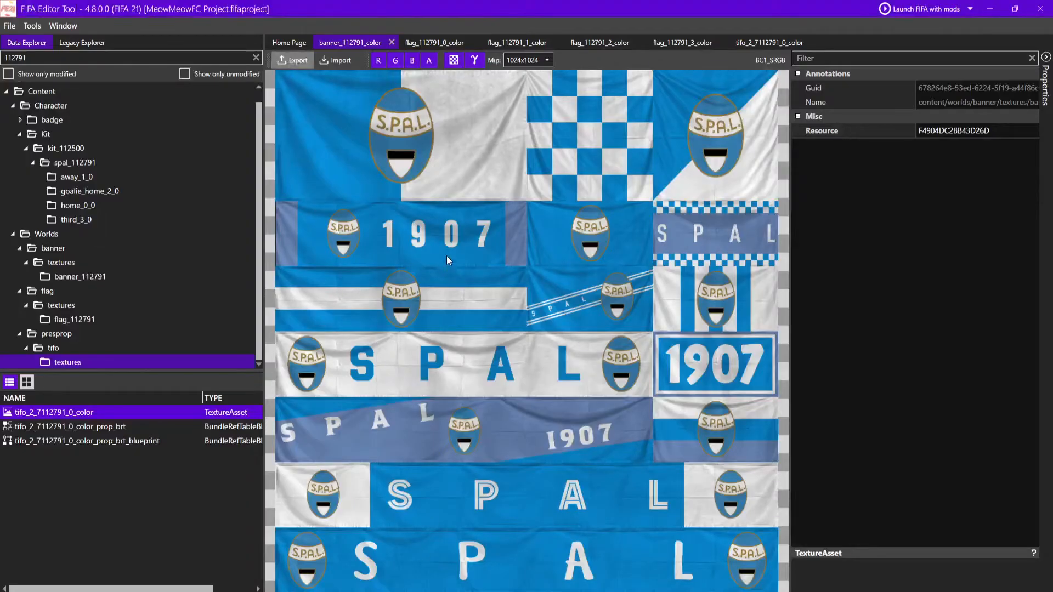
left_click(297, 57)
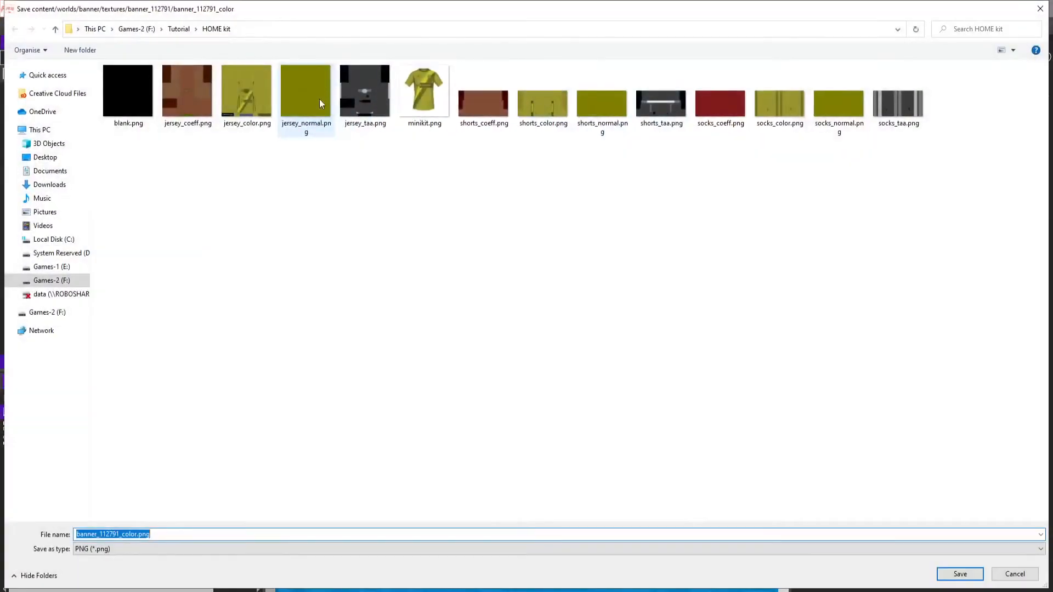
left_click(49, 281)
scroll(164, 335, "down", 1)
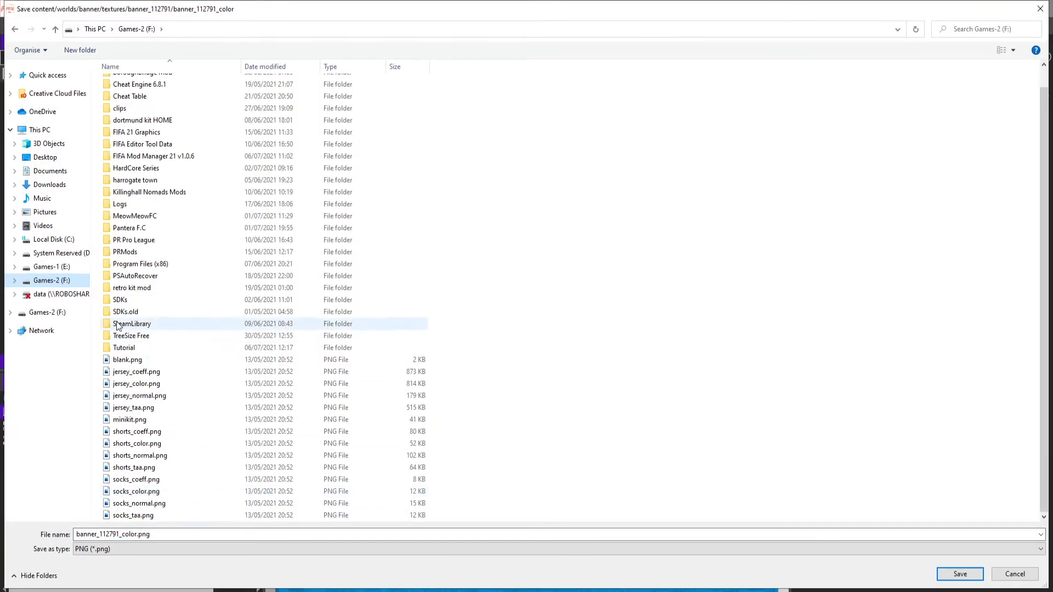
double_click(126, 339)
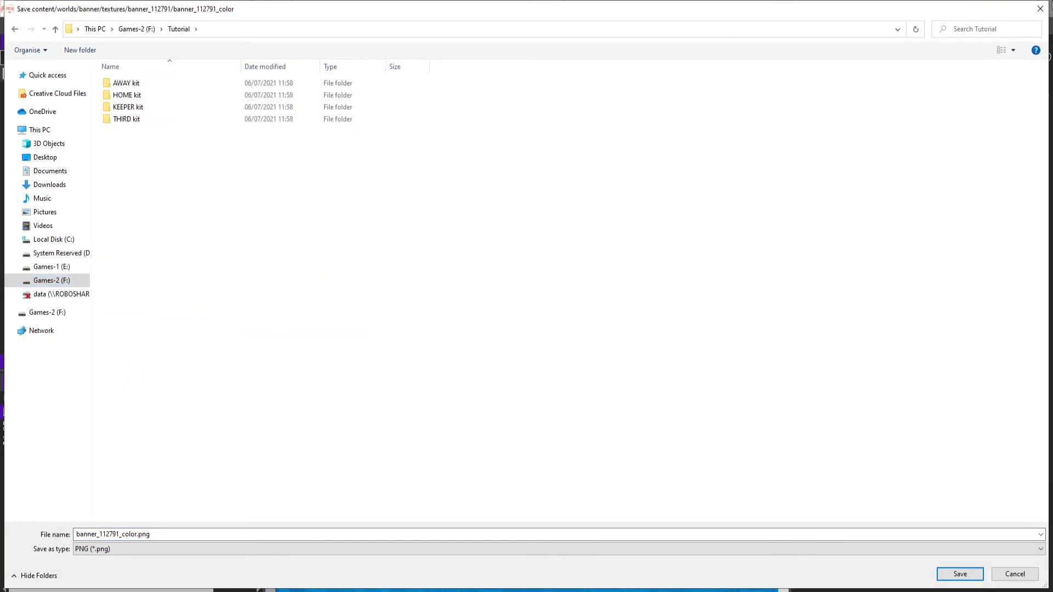
left_click(1040, 9)
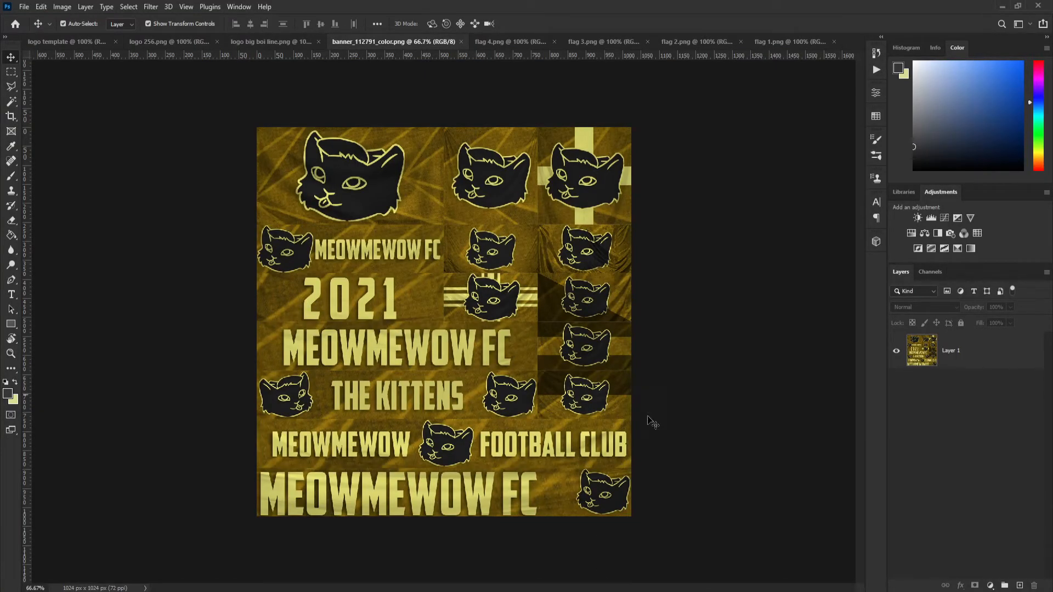
- Review the custom banner in Photoshop, and close the banner_112791_color texture back in FIFA Editor Tool
right_click(705, 591)
left_click(684, 584)
left_click(623, 290)
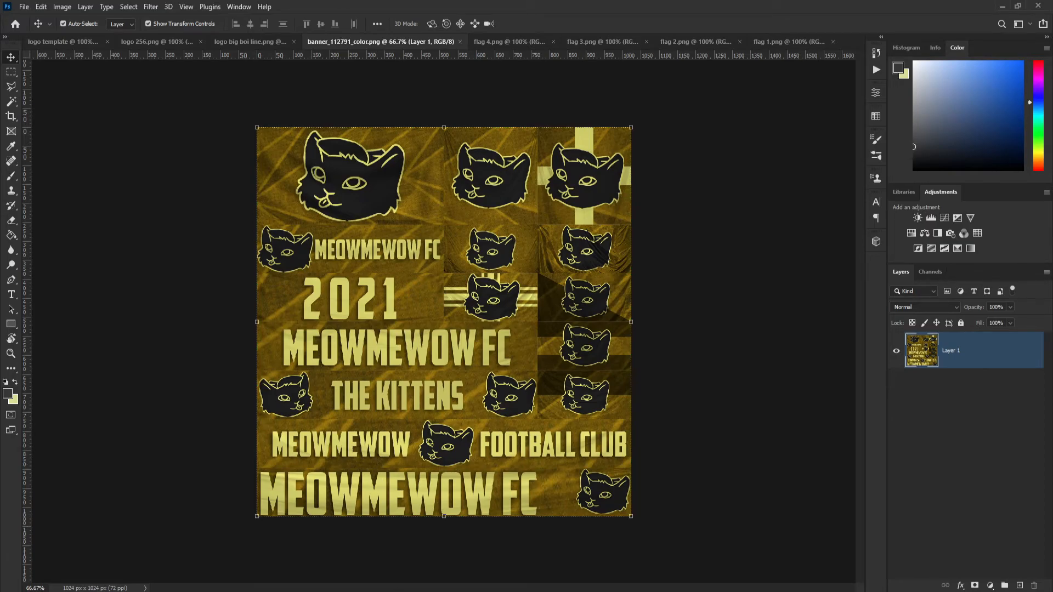
key("alt+Tab")
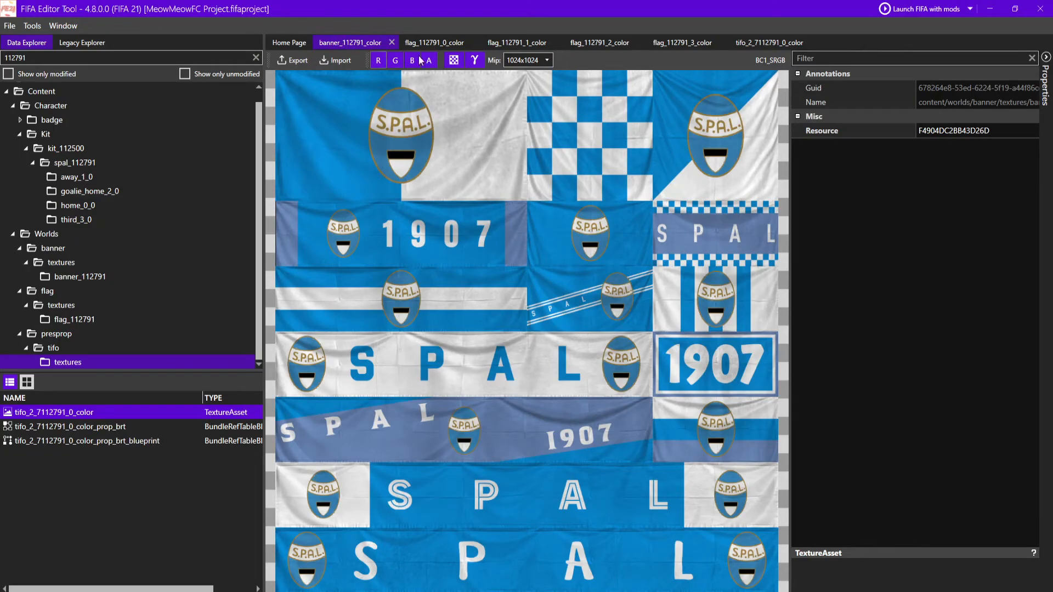
left_click(392, 43)
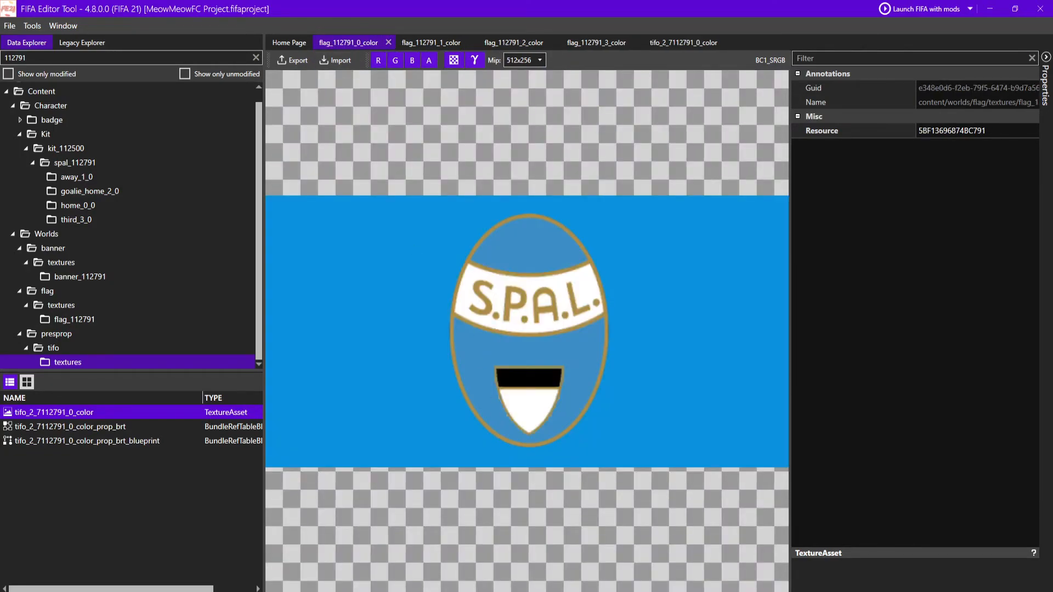
- Switch to Photoshop and look through the custom designs flag 4.png, flag 3.png, flag 2.png and flag 1.png
key("alt+Tab")
left_click(521, 44)
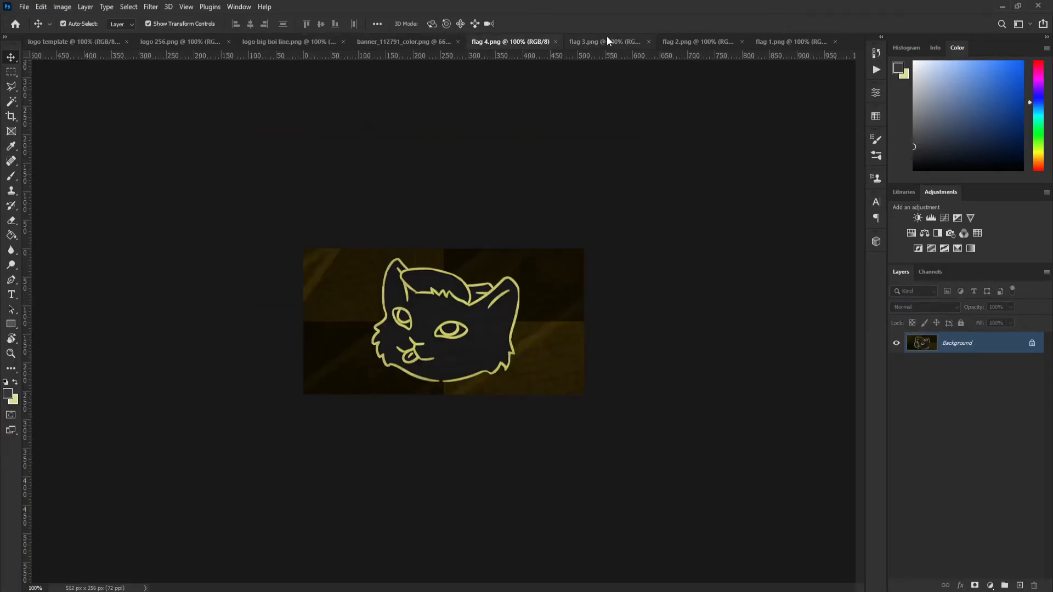
left_click(610, 42)
left_click(709, 43)
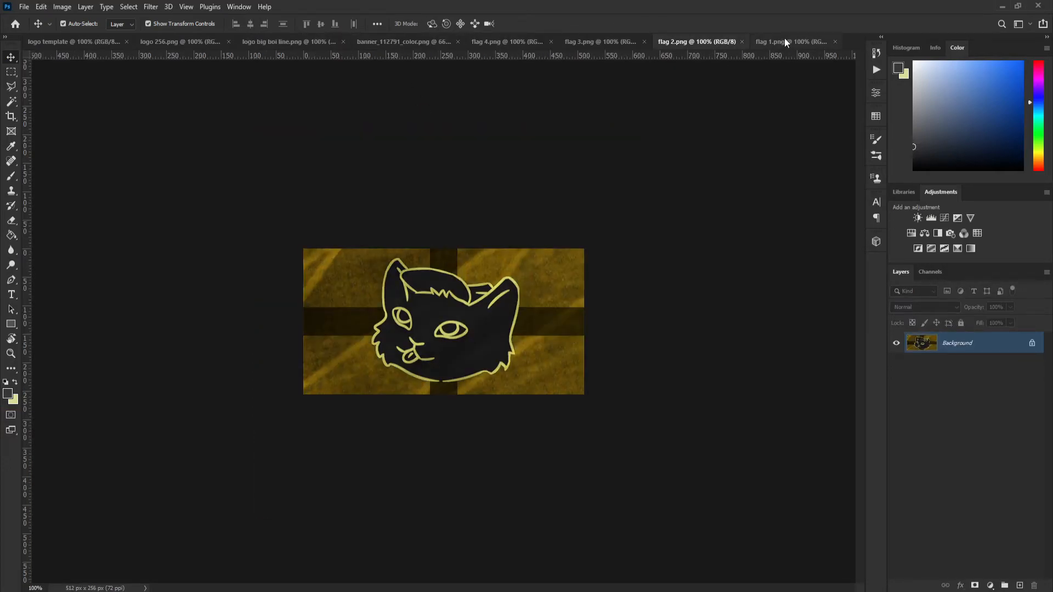
left_click(784, 41)
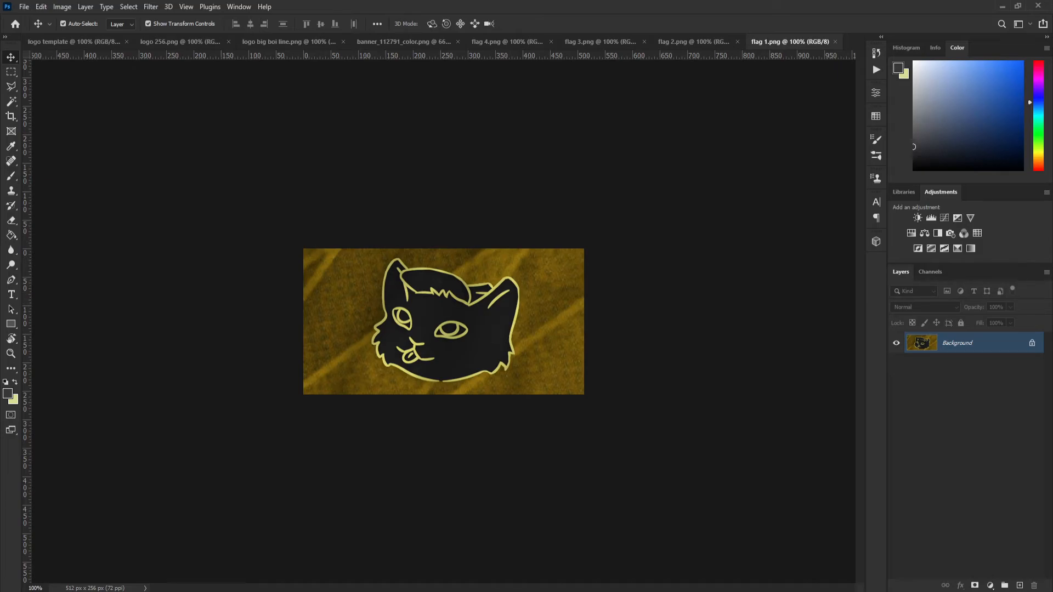
- Switch to FIFA Editor Tool, reopen the banner_112791_color texture and import banner_112791_color.png from the MeowMeowFC folder on drive F into it
key("alt+Tab")
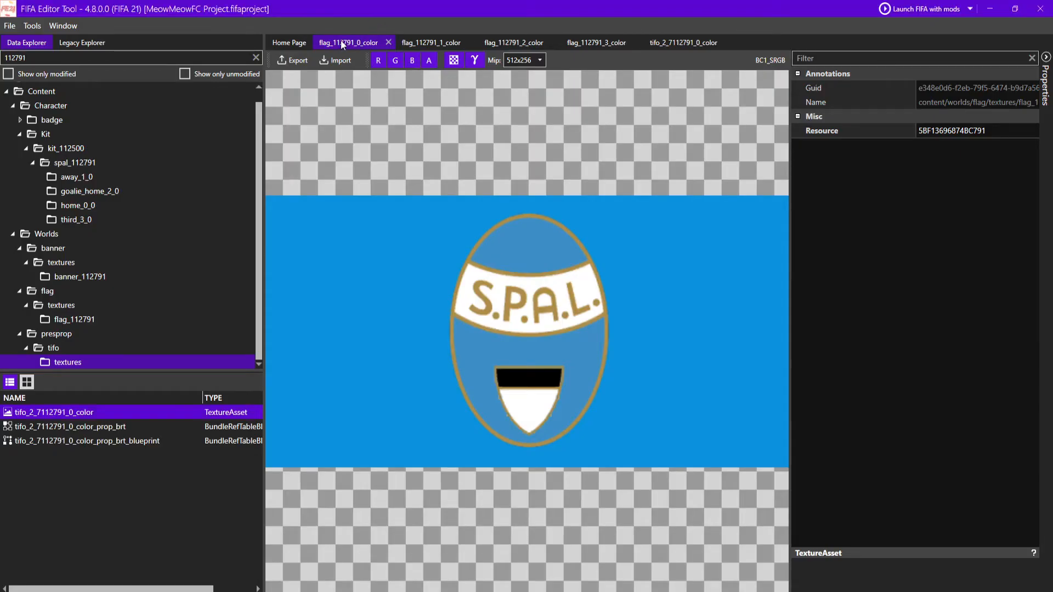
left_click(91, 318)
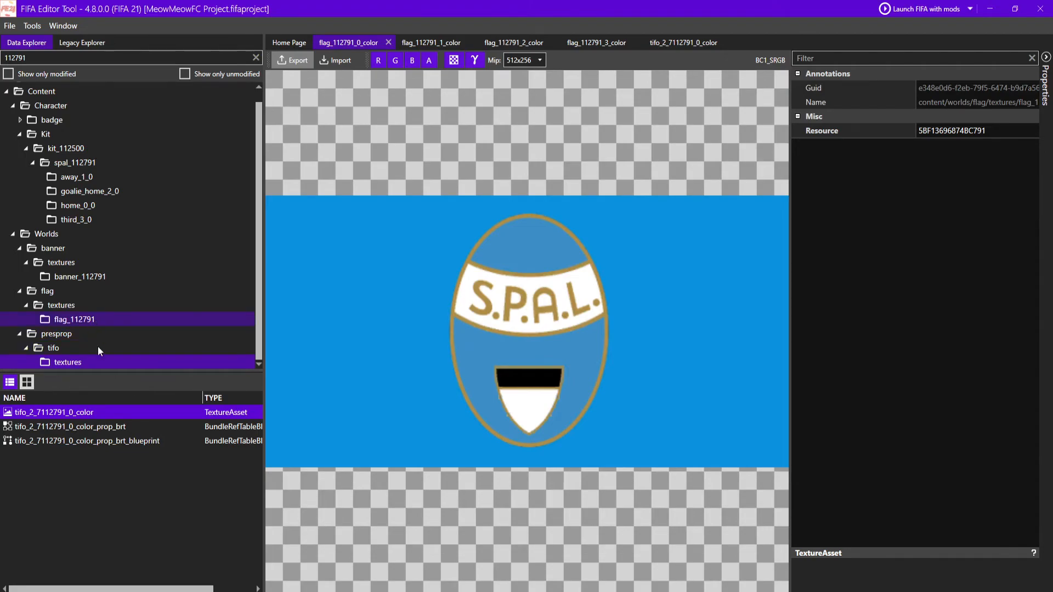
left_click(81, 276)
double_click(65, 414)
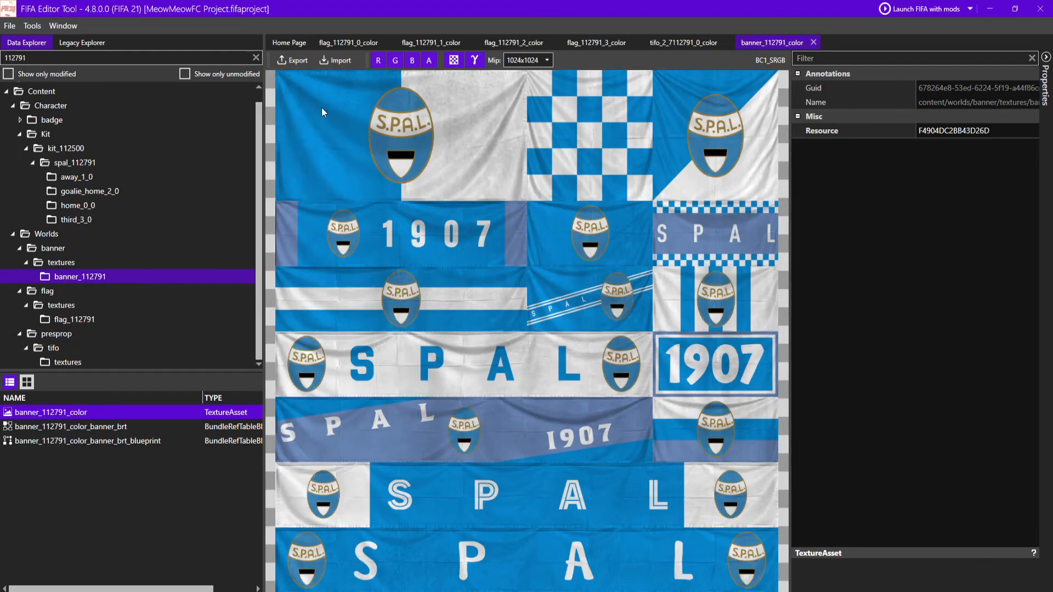
left_click(339, 59)
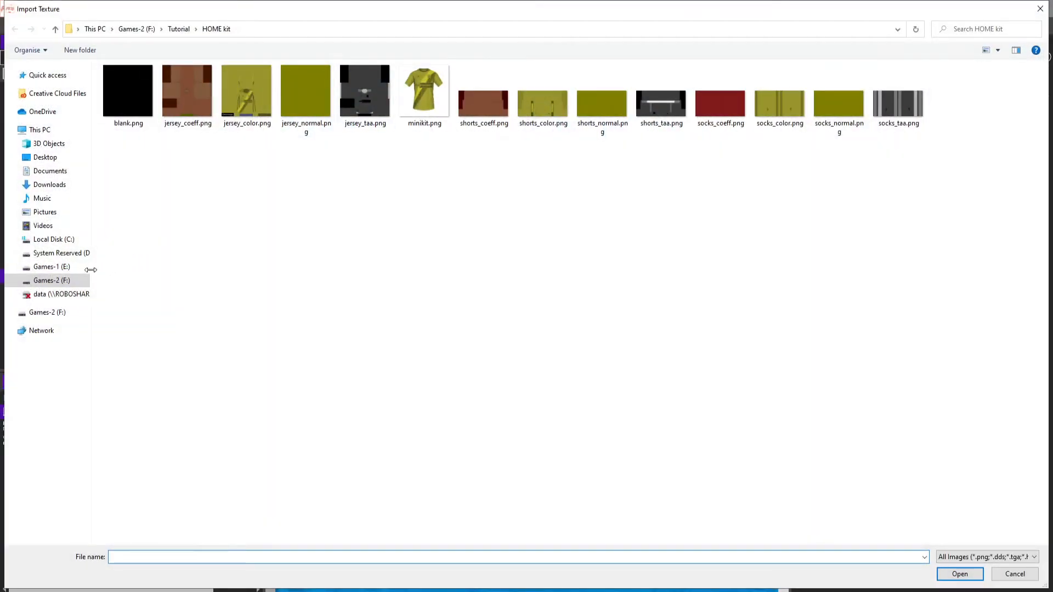
left_click(73, 281)
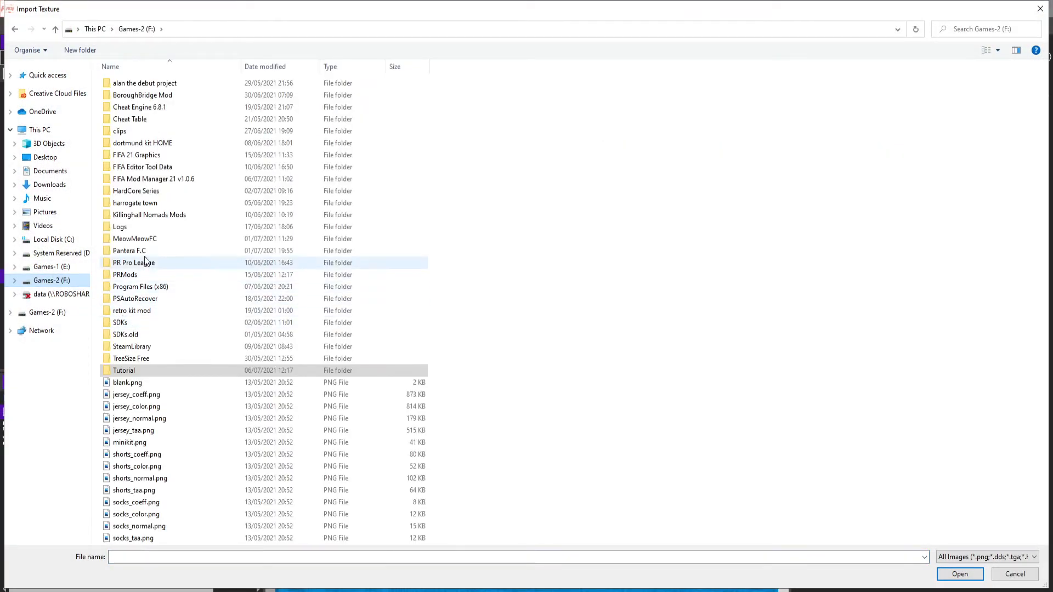
double_click(149, 240)
double_click(269, 94)
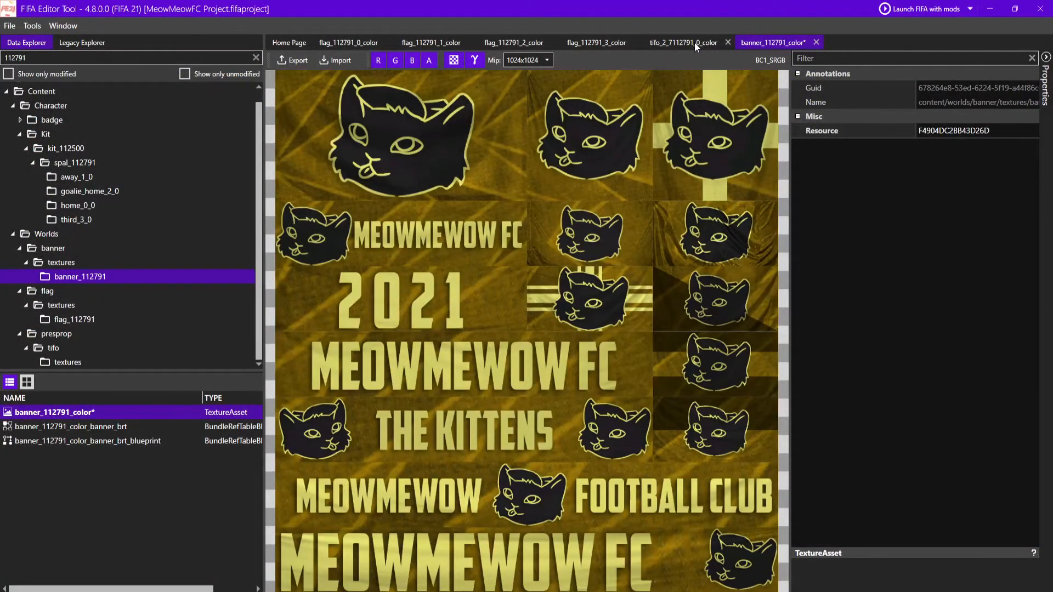
- Import logo 256.png into the tifo_2_7112791_0_color texture
left_click(699, 42)
left_click(335, 60)
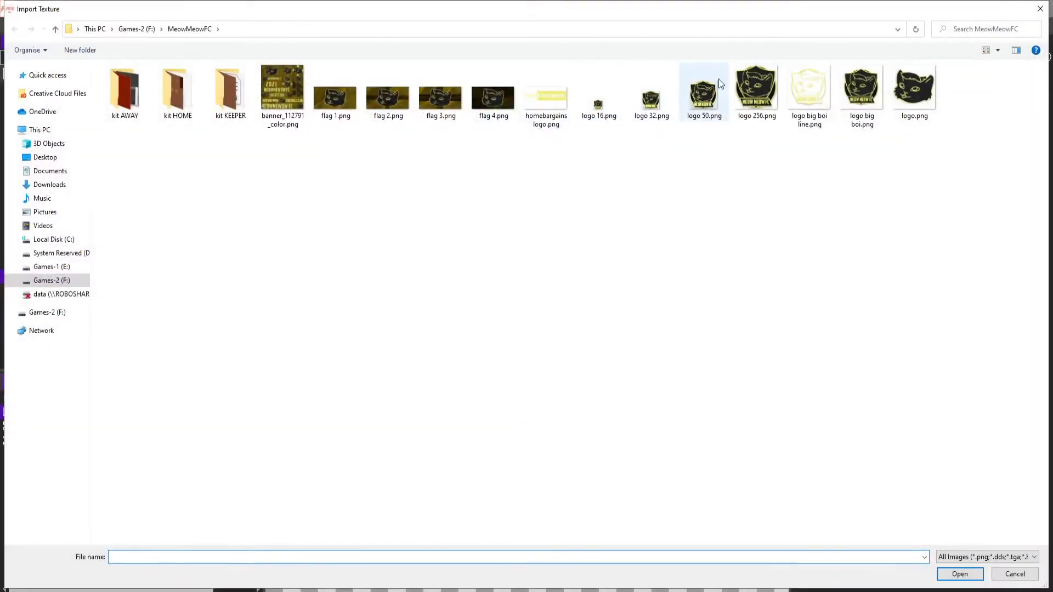
double_click(745, 83)
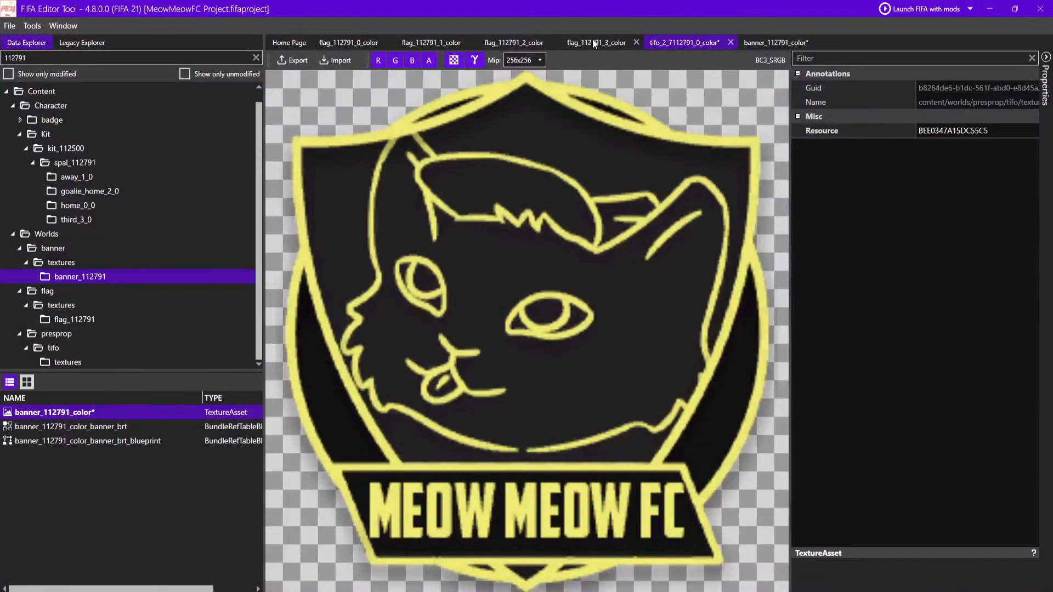
- Import flag 1.png into flag_112791_3_color and flag 2.png into flag_112791_2_color
left_click(593, 44)
left_click(344, 61)
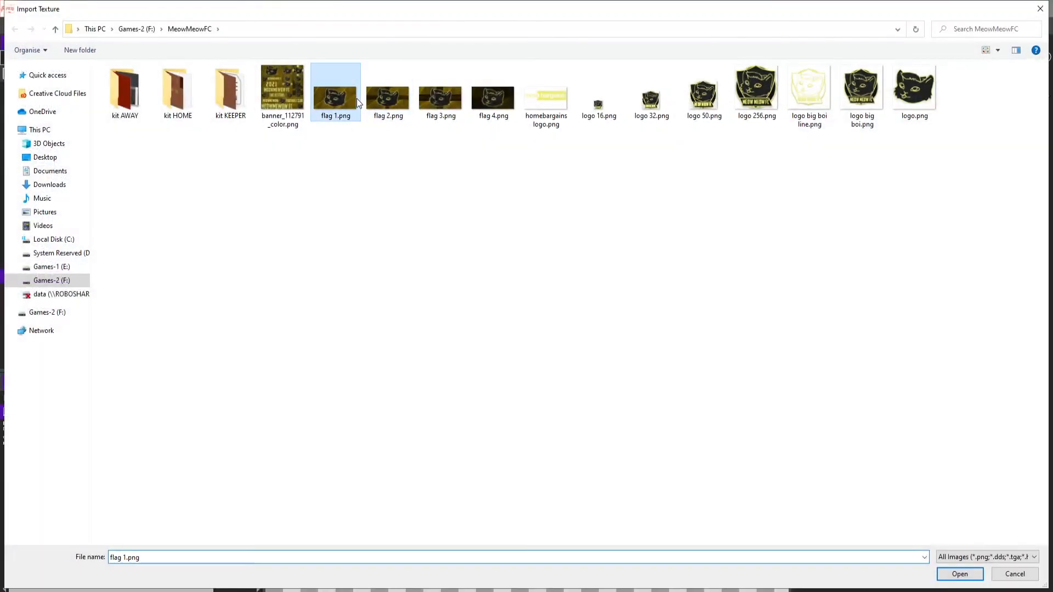
key("Escape")
left_click(483, 43)
left_click(332, 61)
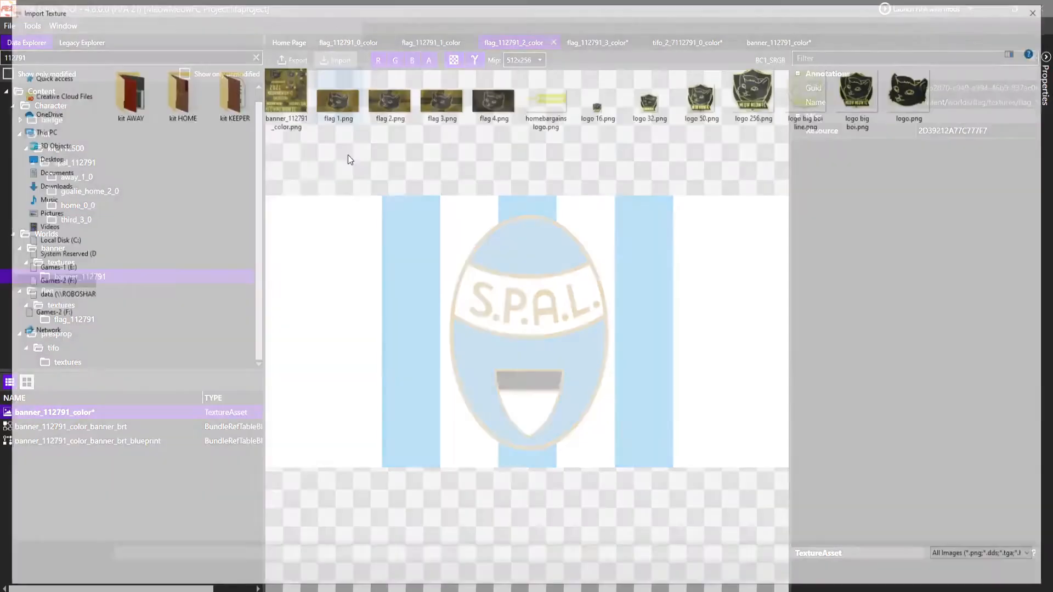
double_click(396, 102)
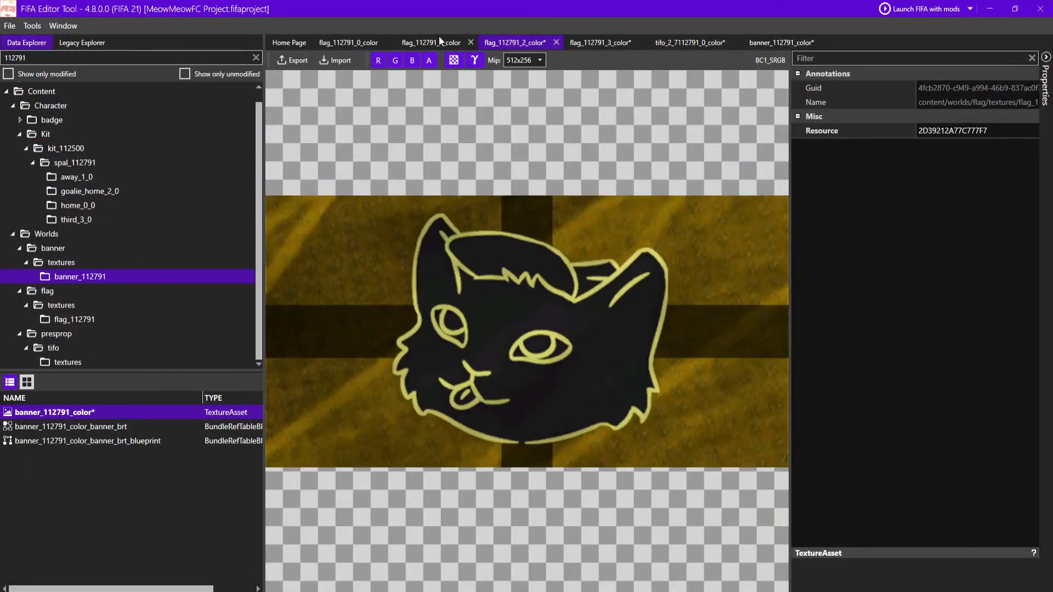
- Replace flag_112791_1_color with a custom flag design and import flag 4.png into flag_112791_0_color
left_click(439, 39)
left_click(334, 61)
key("Escape")
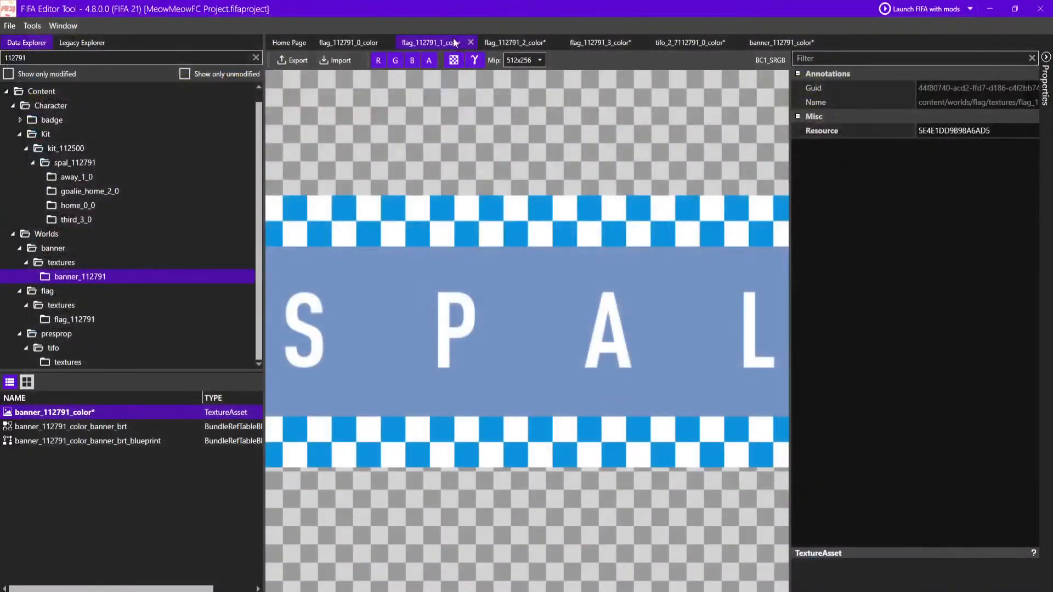
left_click(354, 42)
left_click(349, 63)
double_click(500, 90)
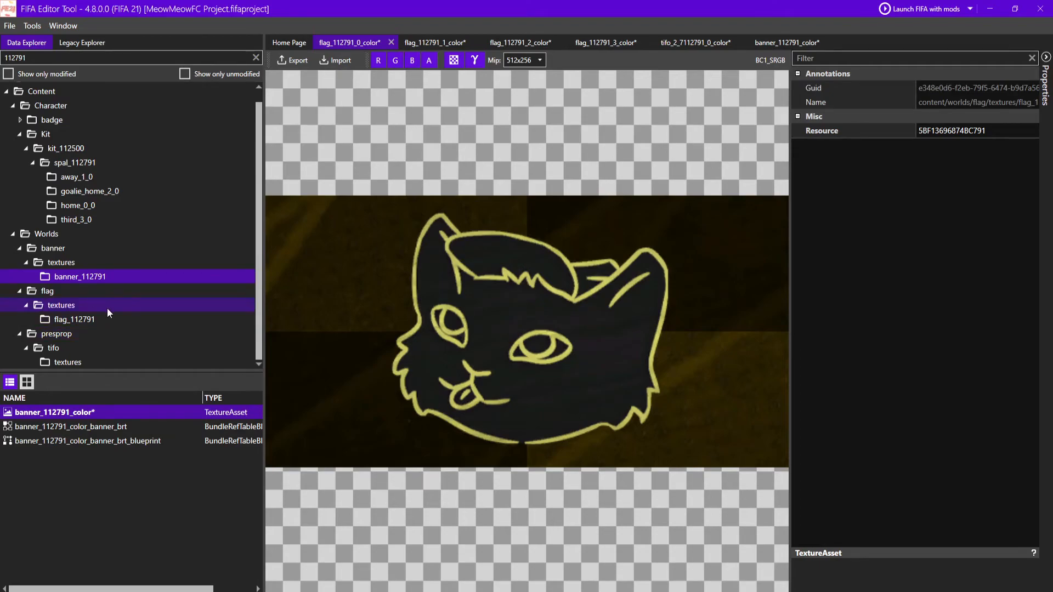
- Search the legacy files for 112791 and expand imgAssets with its crest, crest16x16, crest32x32 and crest50x50 folders
left_click(82, 43)
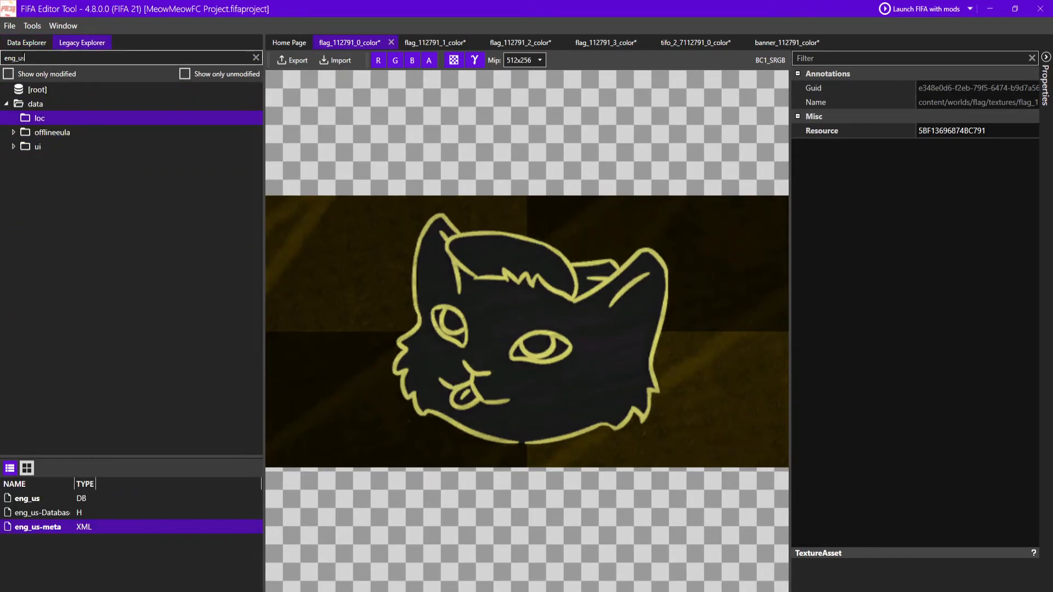
key("ctrl+a")
type("11")
left_click(14, 119)
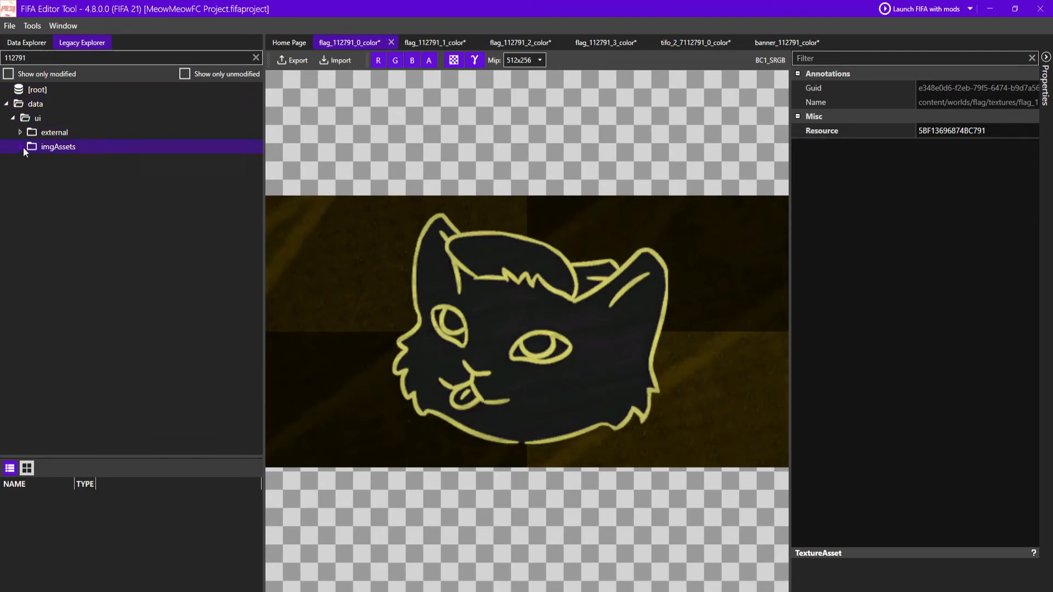
left_click(20, 147)
left_click(26, 161)
left_click(27, 204)
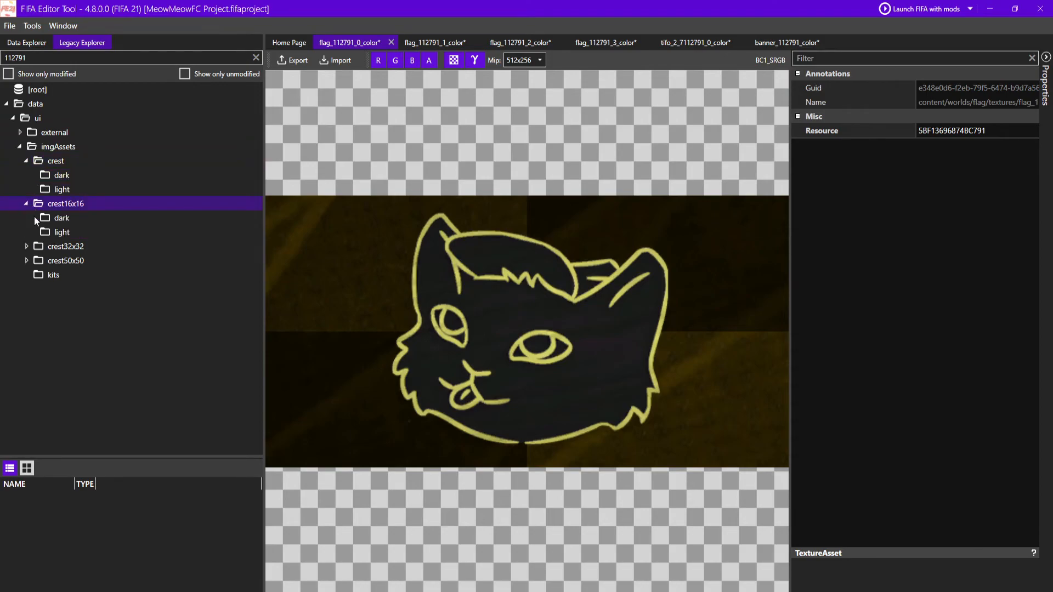
left_click(25, 247)
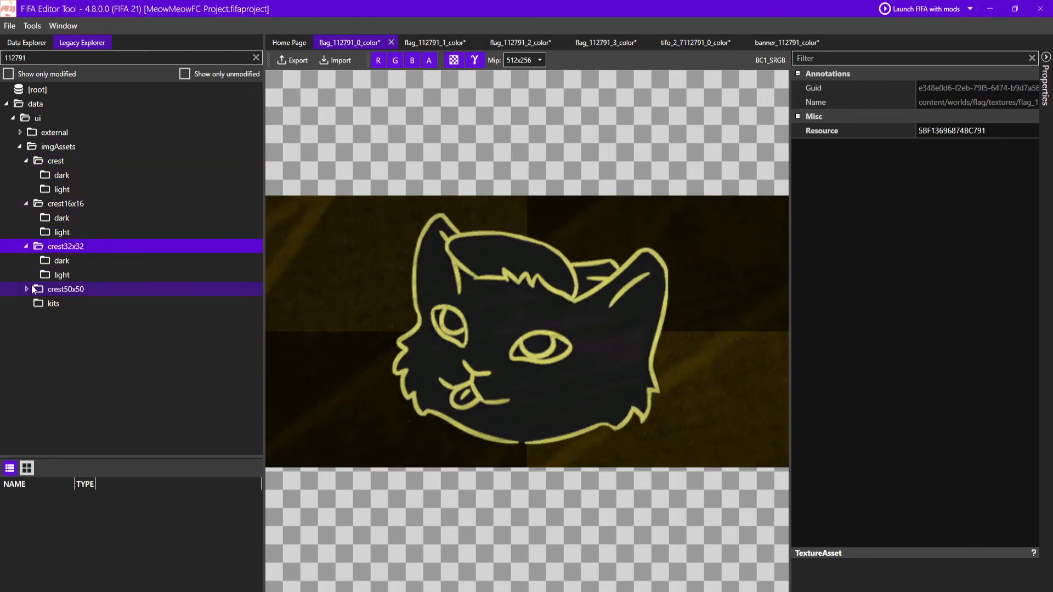
left_click(26, 289)
- Open the four kit preview textures j0_112791_0, j1_112791_0, j2_112791_0 and j3_112791_0 from the kits folder
left_click(53, 332)
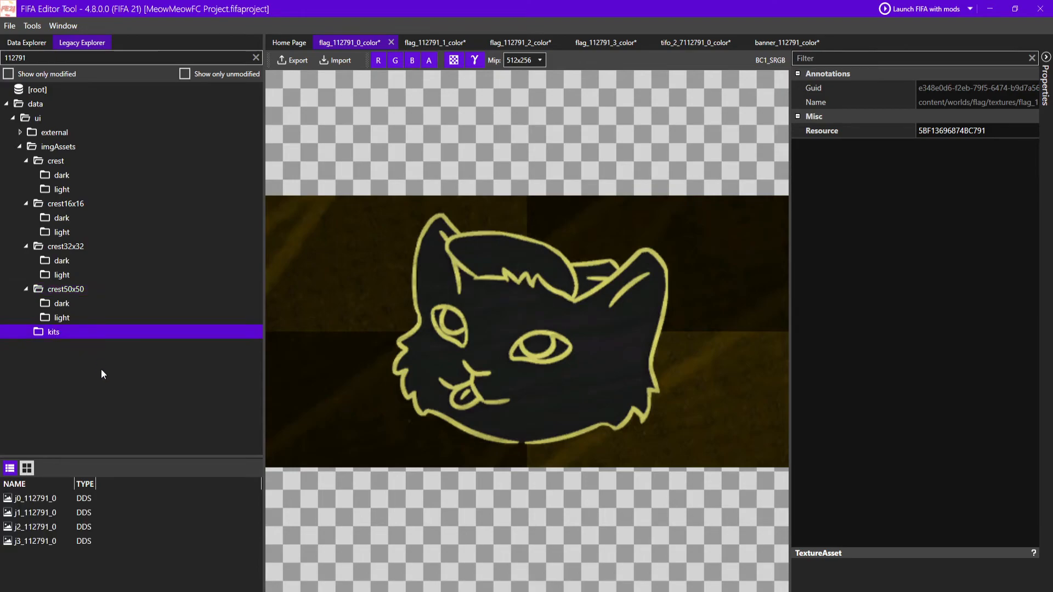
double_click(62, 499)
double_click(62, 511)
double_click(64, 526)
double_click(62, 541)
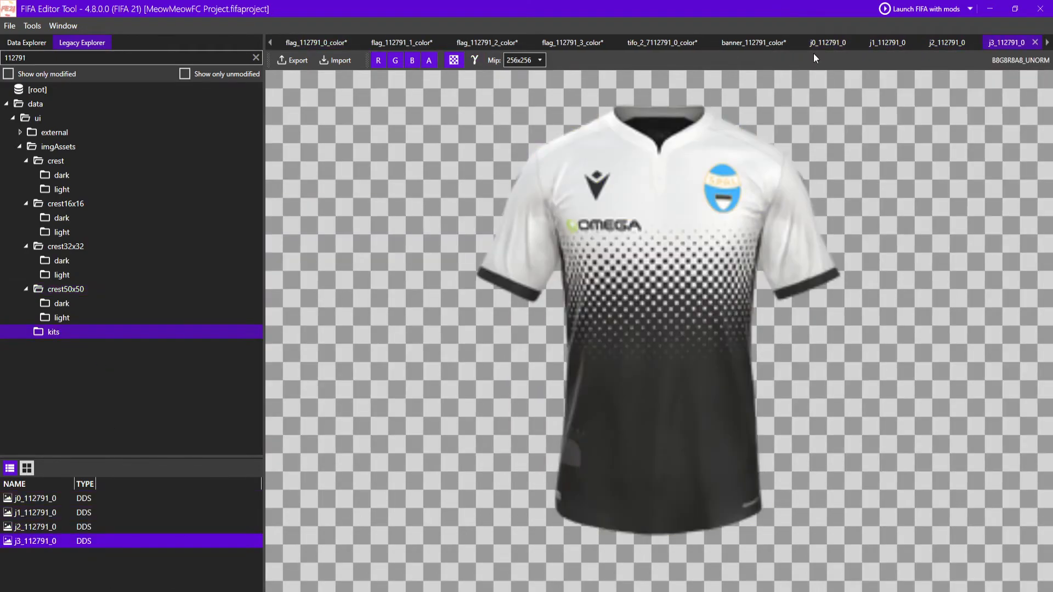
- Import minikit.png from the Tutorial HOME kit folder into the j0_112791_0 kit preview
left_click(815, 44)
left_click(335, 60)
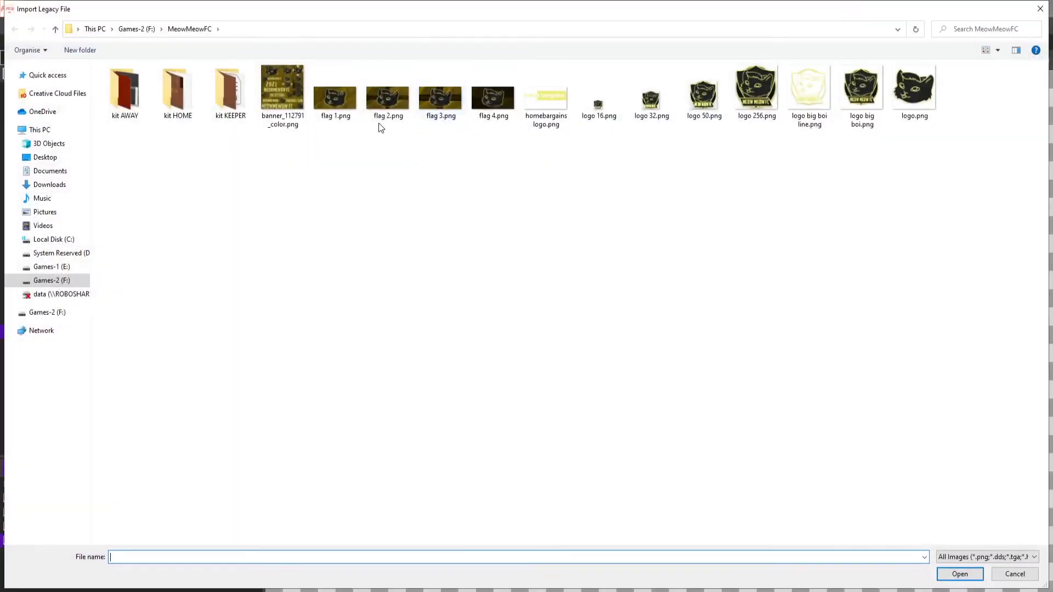
key("alt+Up")
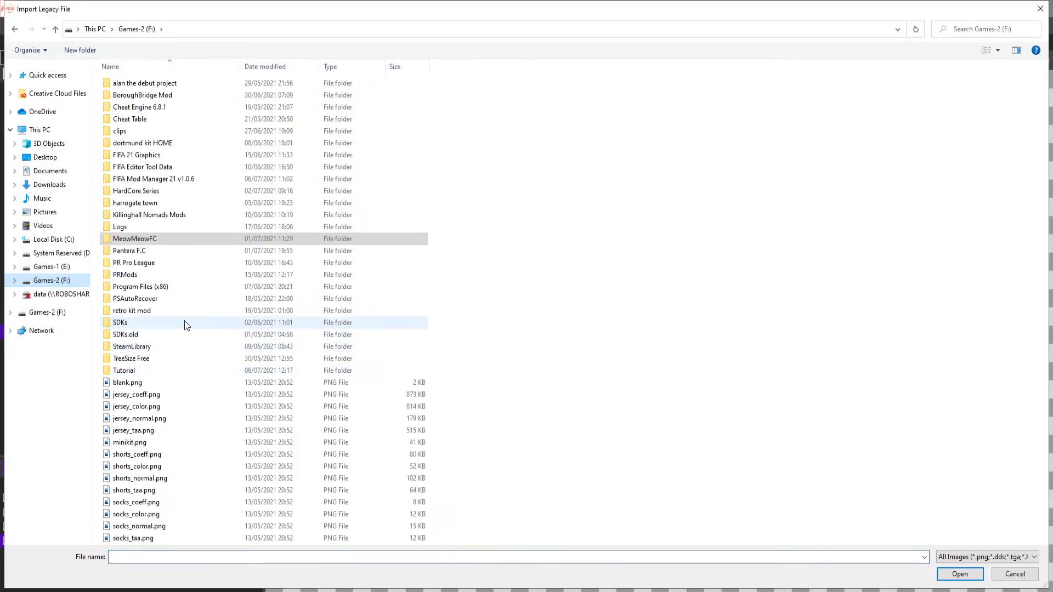
double_click(159, 372)
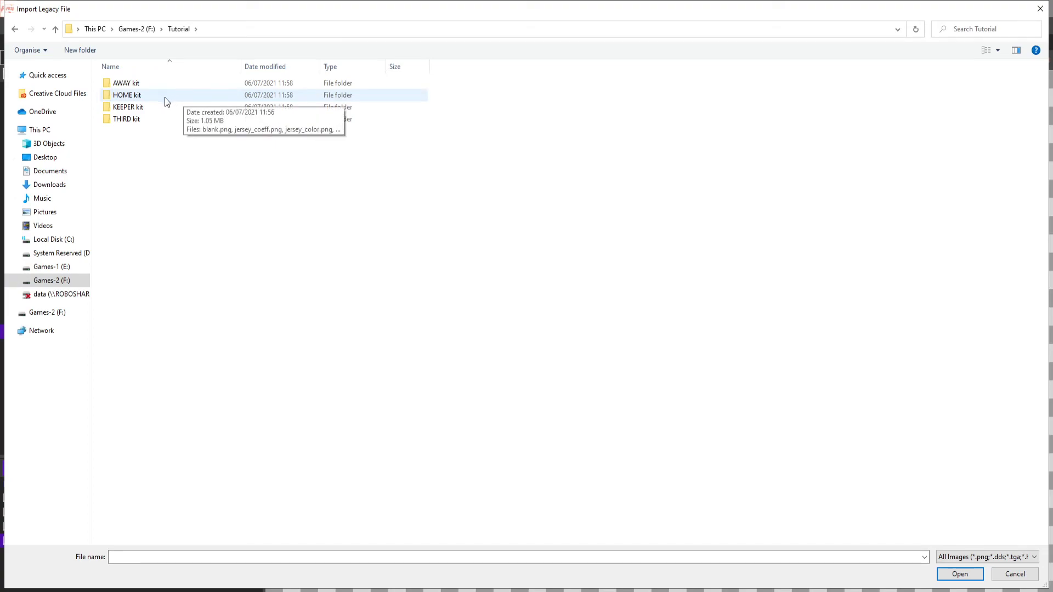
double_click(165, 97)
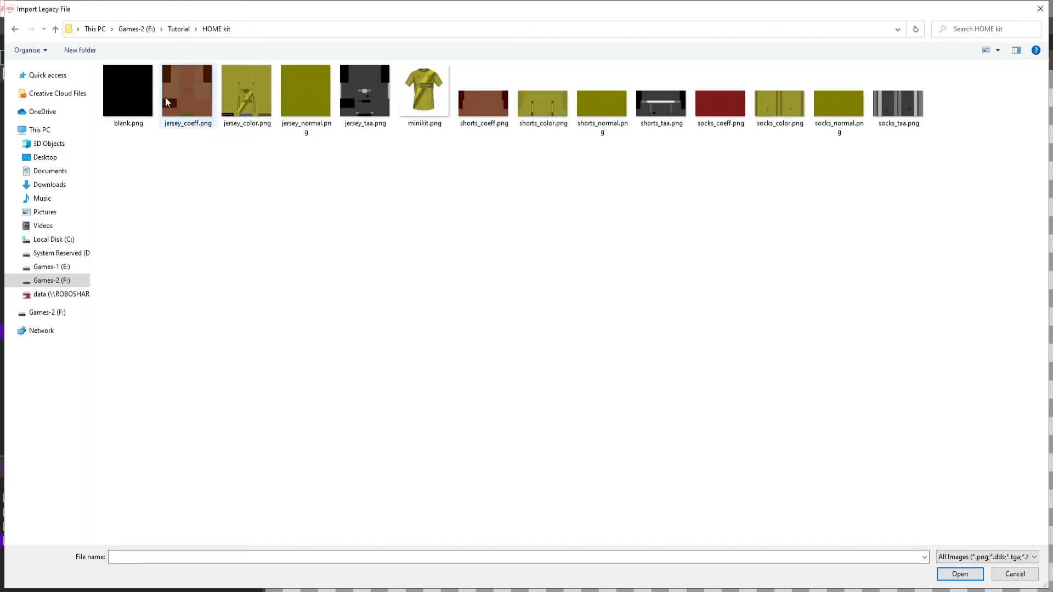
left_click(429, 88)
double_click(426, 98)
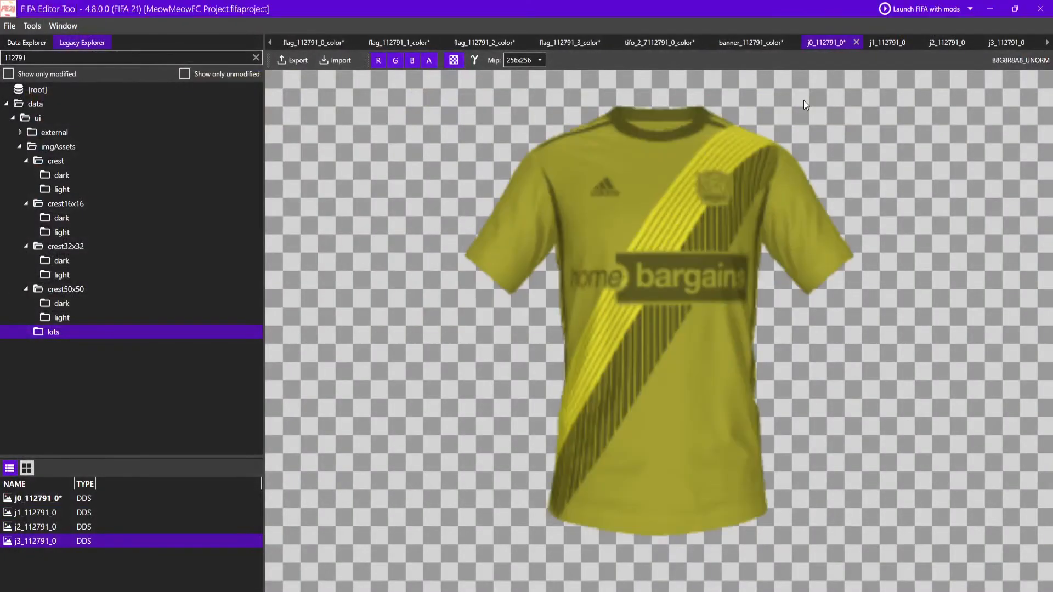
- Compare the j0 to j3 kit preview textures, and review the imported banner and tifo textures
left_click(888, 44)
left_click(949, 39)
left_click(1007, 41)
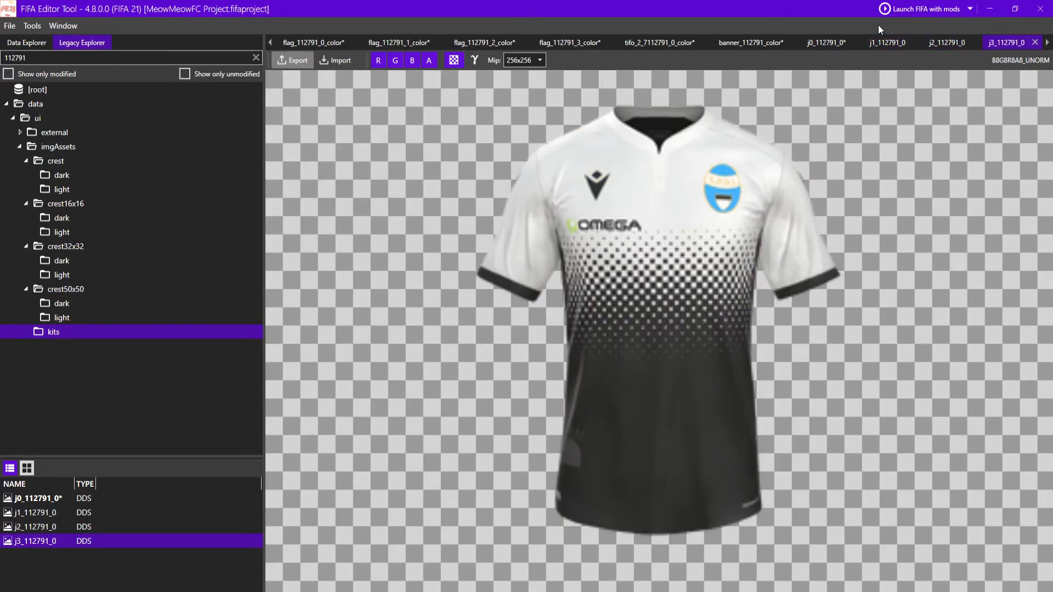
left_click(821, 42)
left_click(887, 46)
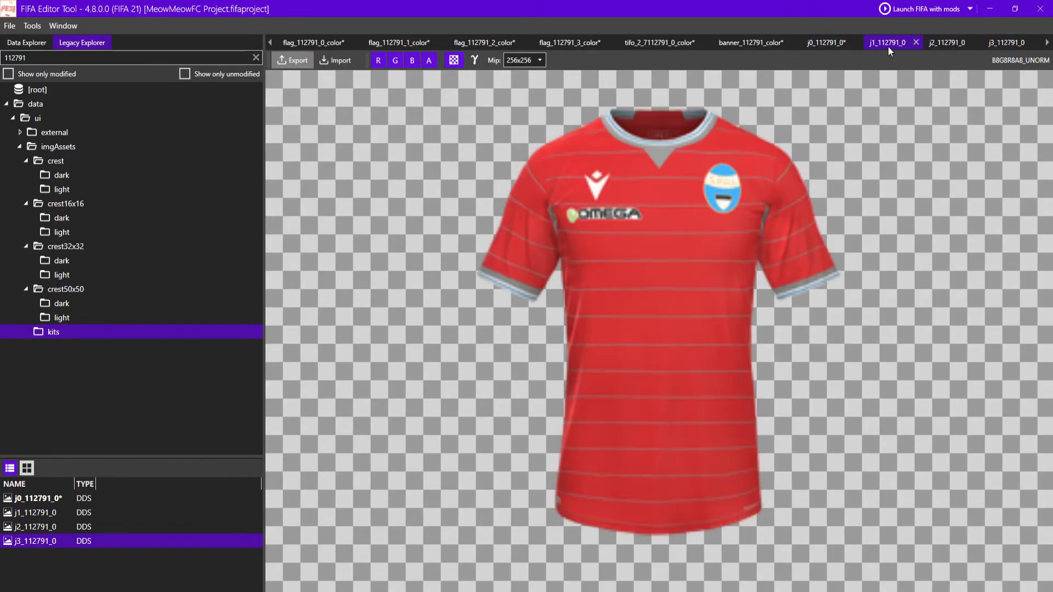
left_click(1011, 39)
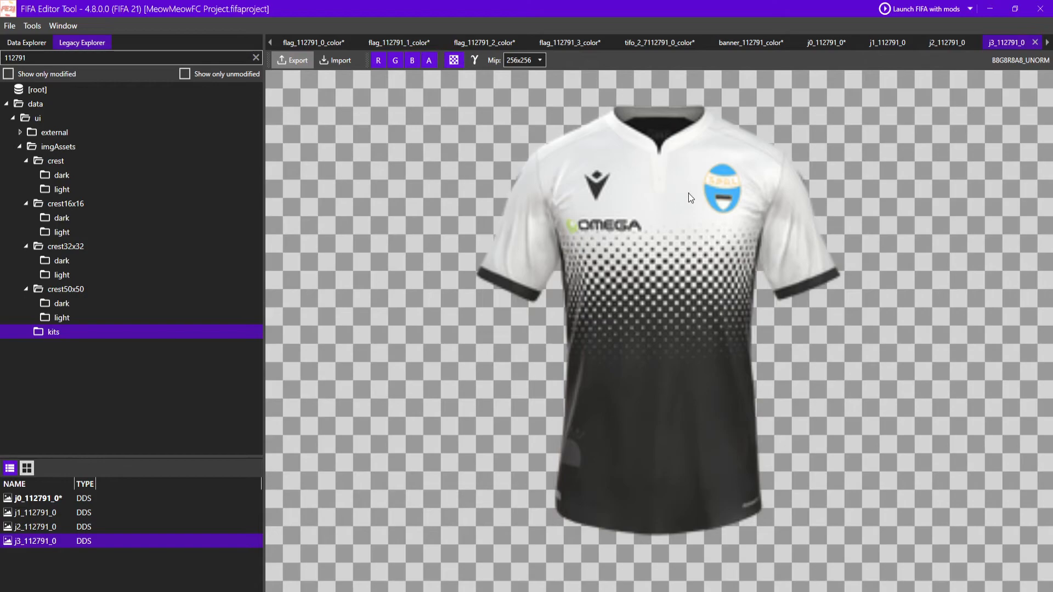
left_click(940, 43)
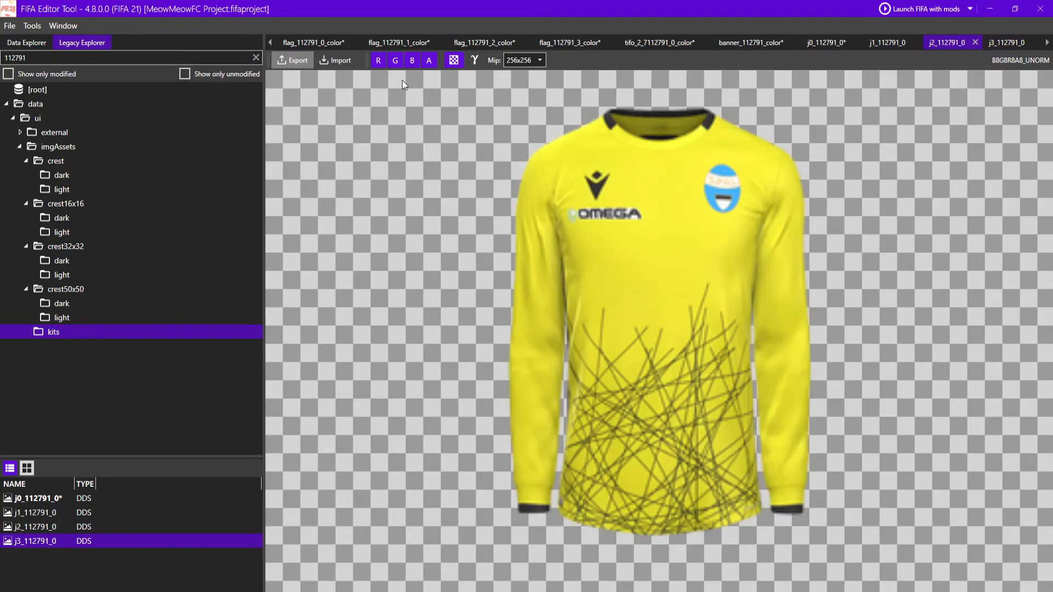
left_click(831, 43)
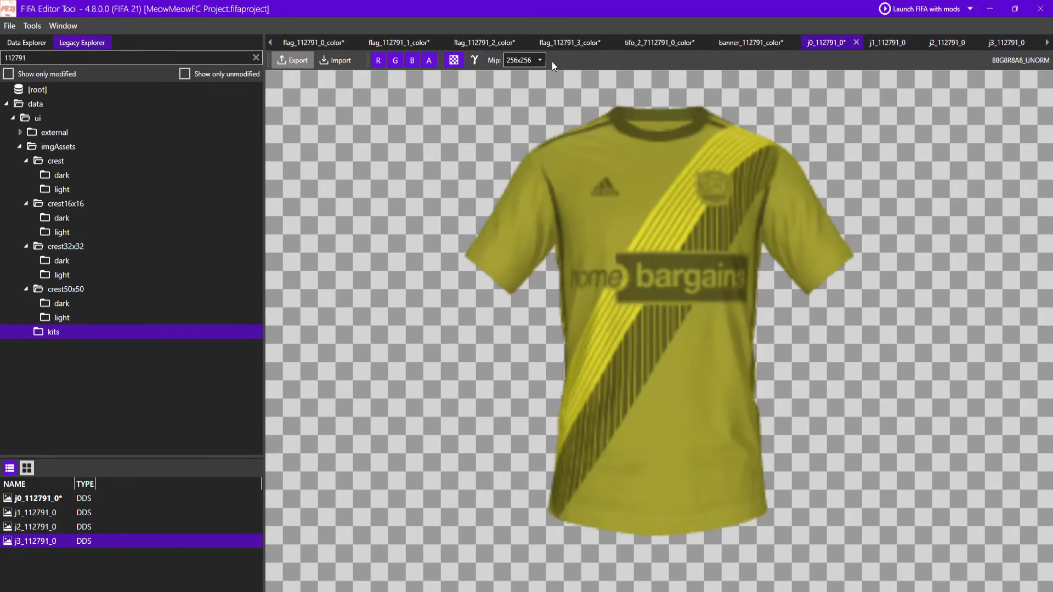
left_click(740, 43)
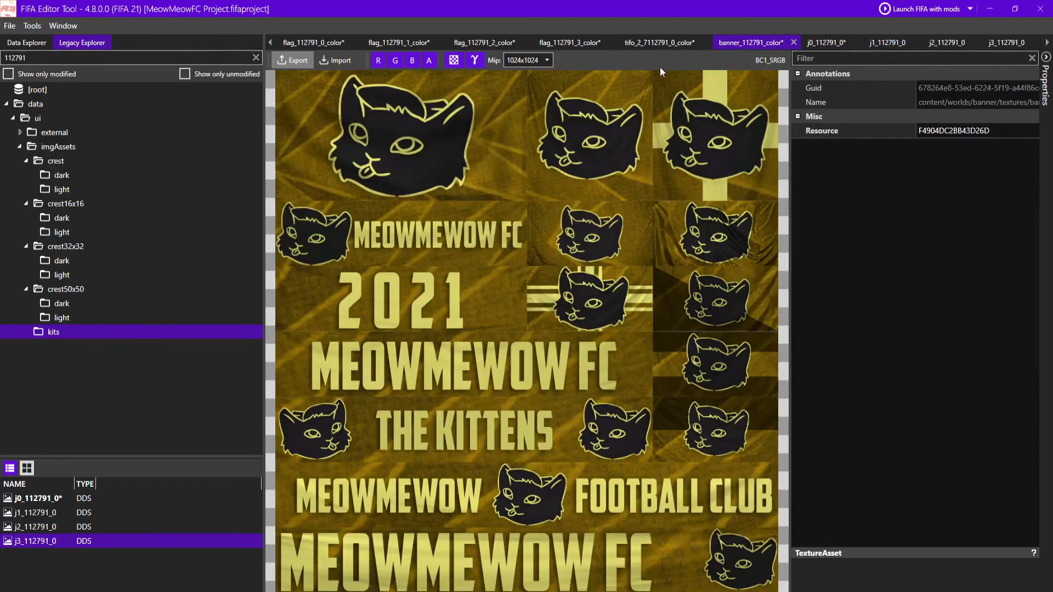
left_click(652, 39)
left_click(828, 43)
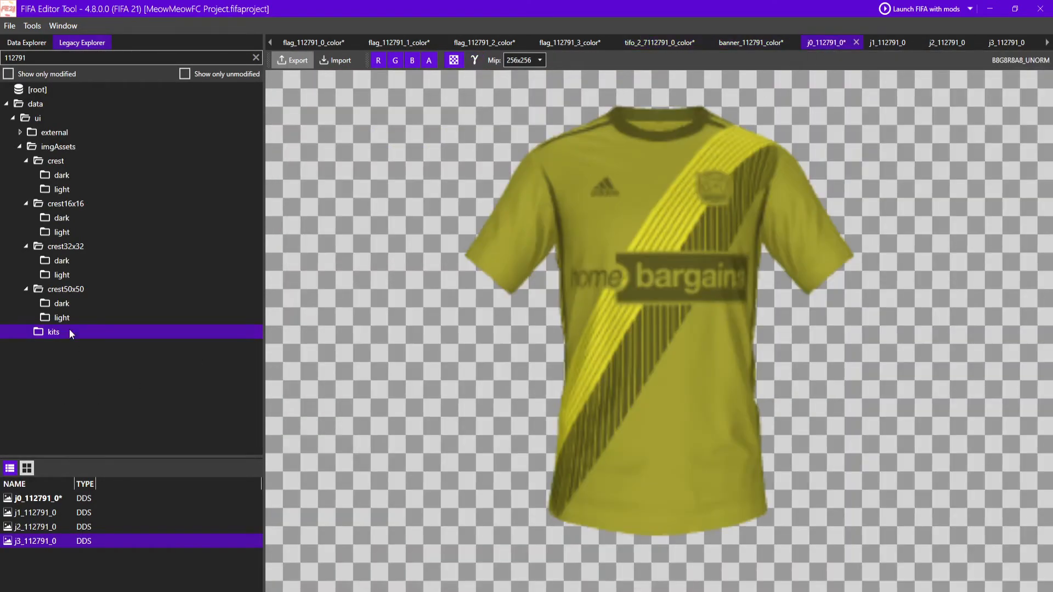
- Open the team's crest textures from the dark and light subfolders of crest and crest16x16
left_click(94, 181)
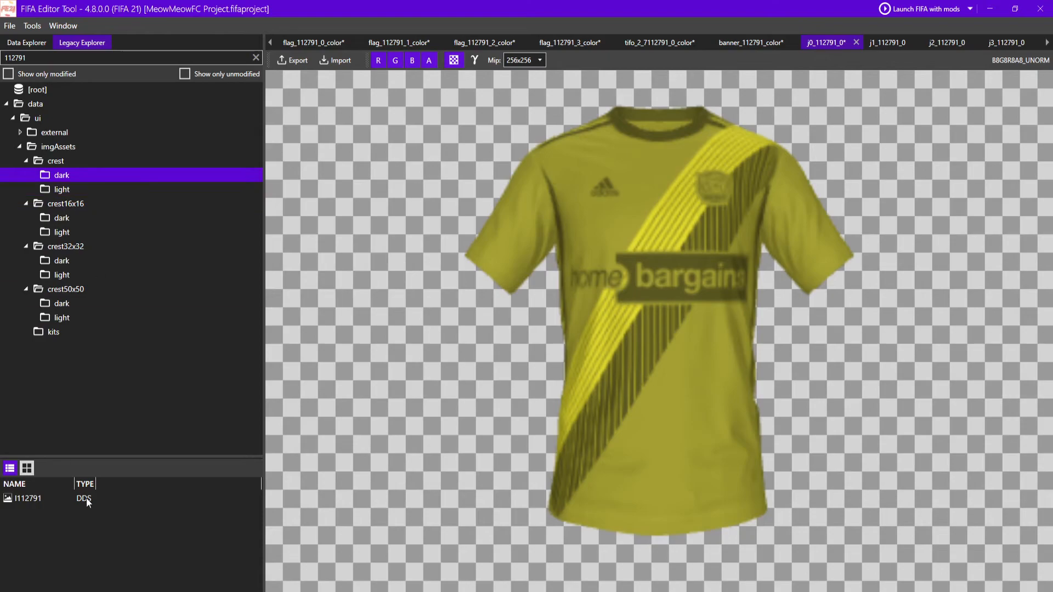
double_click(39, 498)
left_click(65, 189)
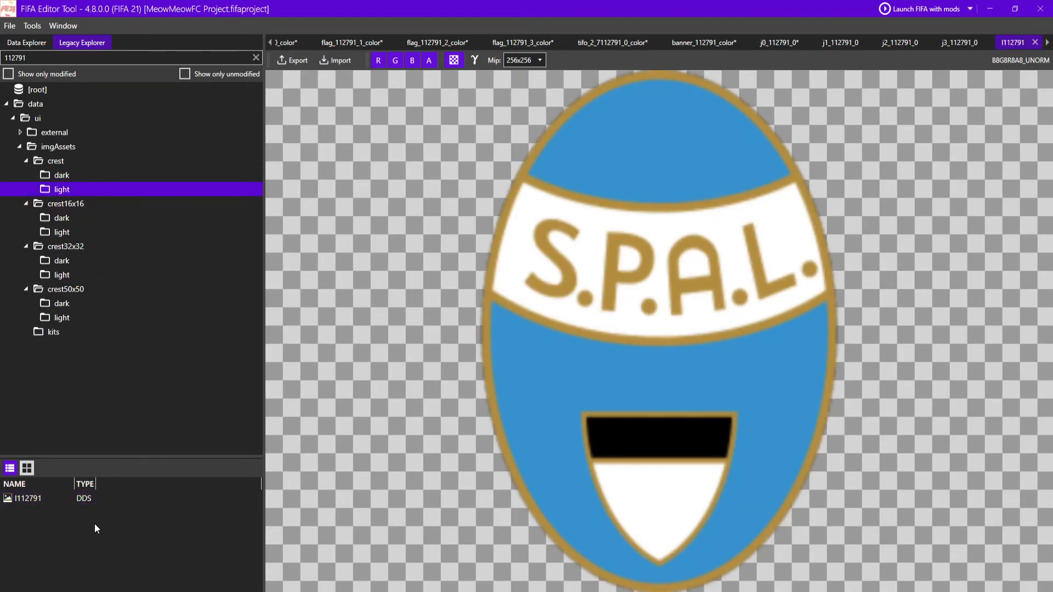
double_click(97, 498)
left_click(54, 218)
left_click(62, 501)
double_click(63, 499)
left_click(59, 235)
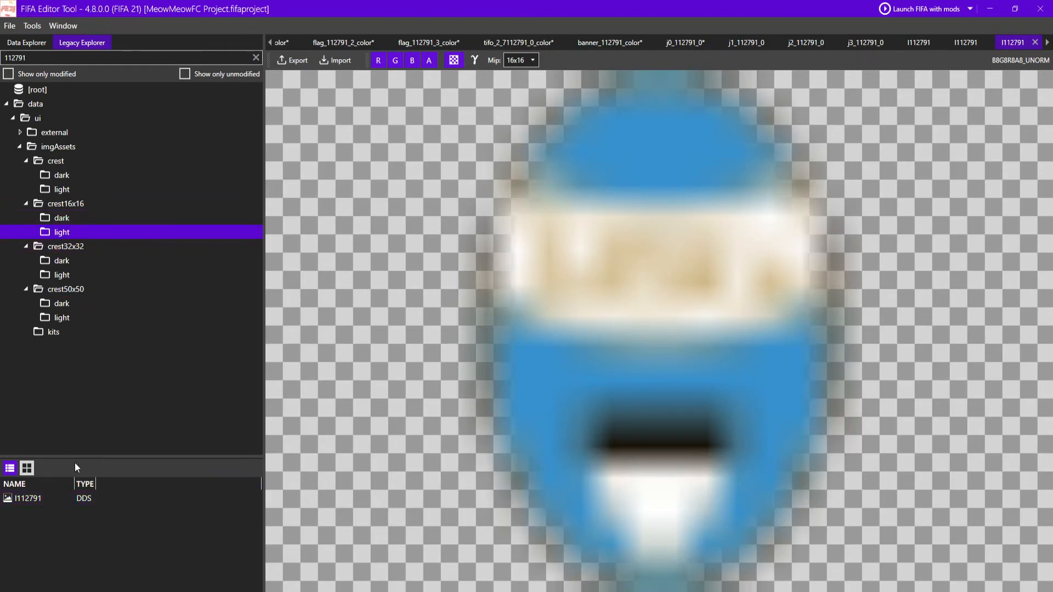
double_click(70, 499)
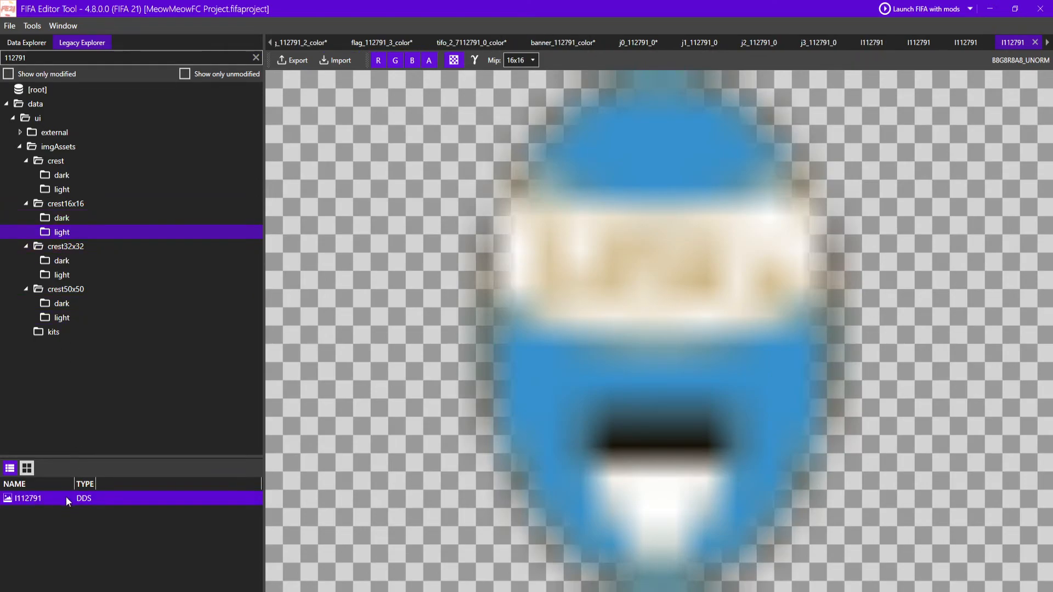
- Open the team's crest textures from the dark and light subfolders of crest32x32 and crest50x50
left_click(62, 261)
double_click(60, 497)
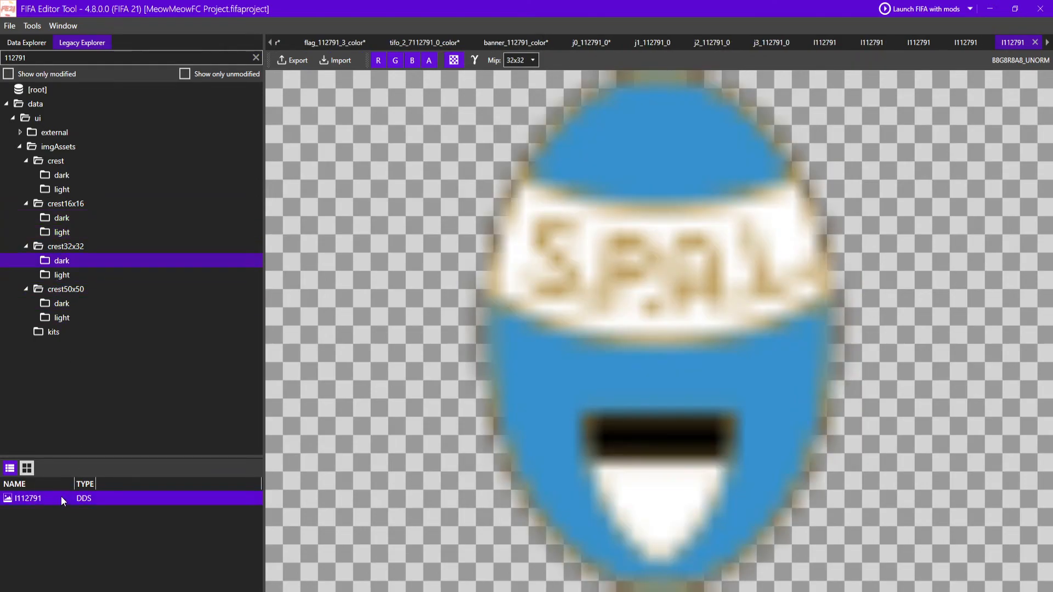
left_click(73, 275)
double_click(71, 499)
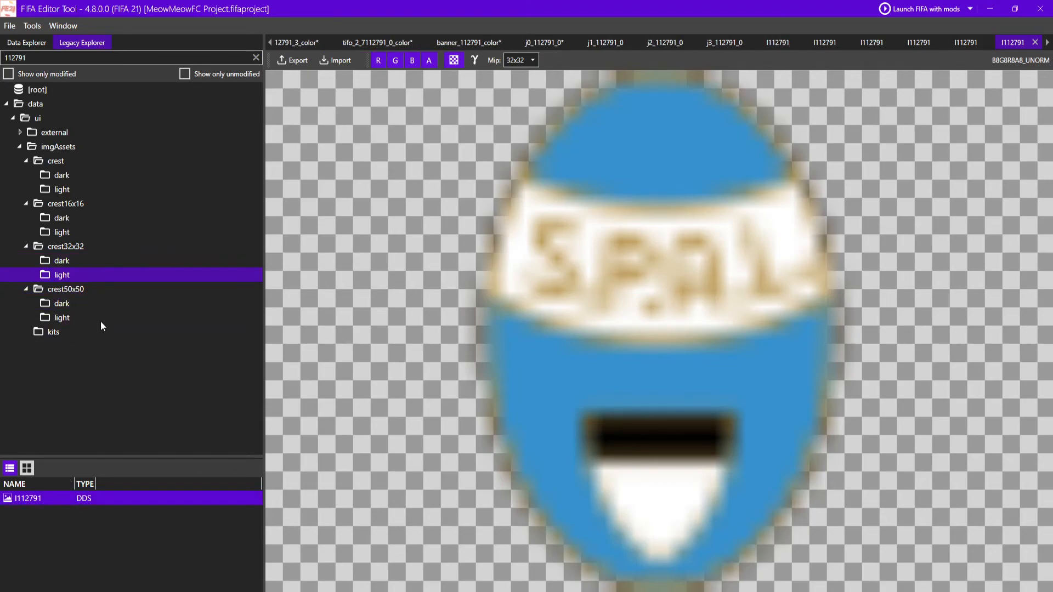
left_click(86, 304)
double_click(58, 499)
left_click(67, 318)
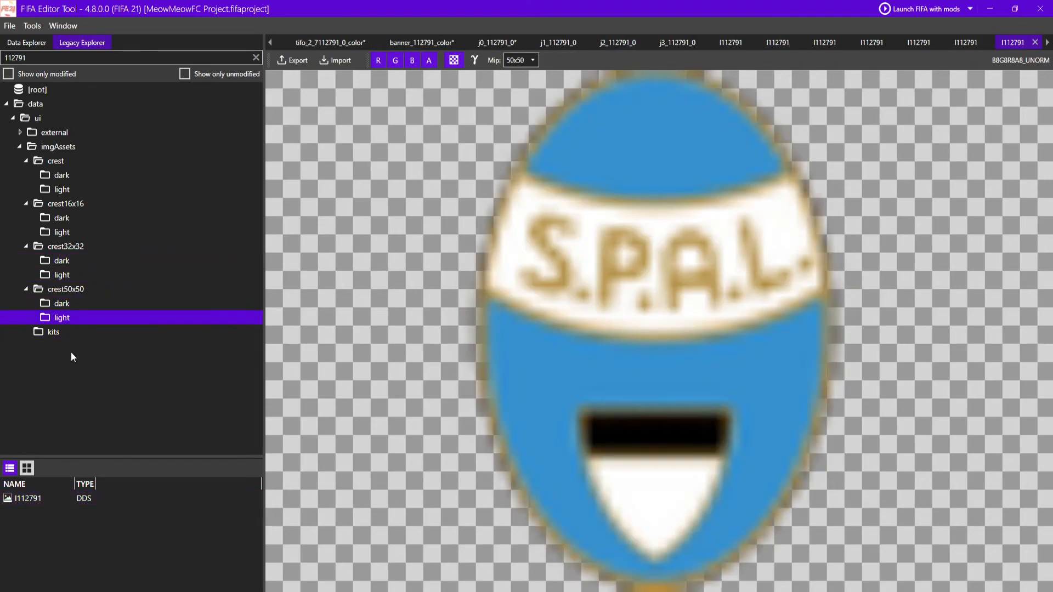
double_click(57, 499)
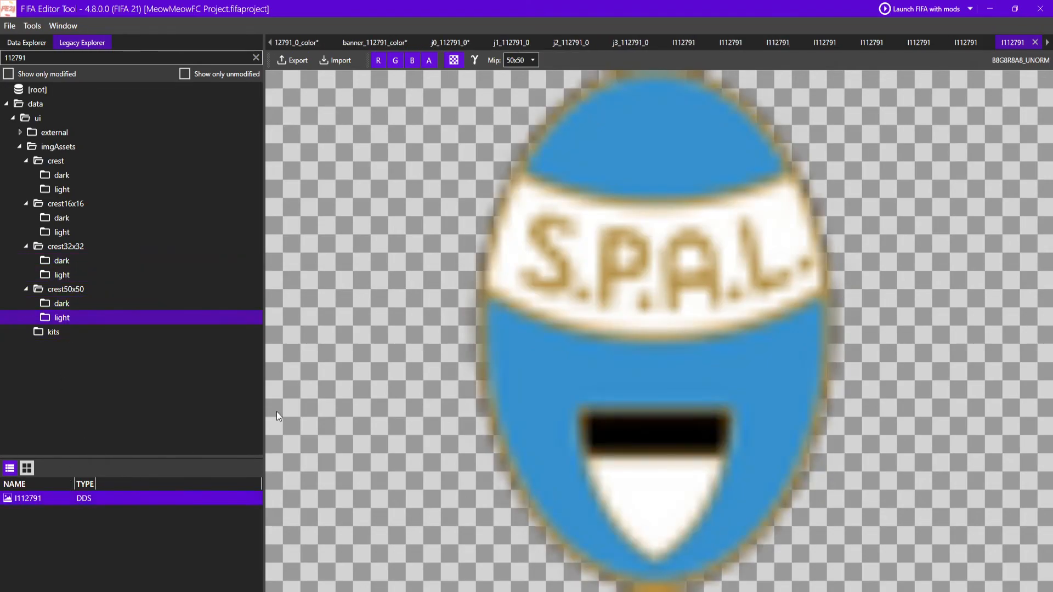
- Look through the j1, j2 and j3 kit preview textures
left_click(503, 43)
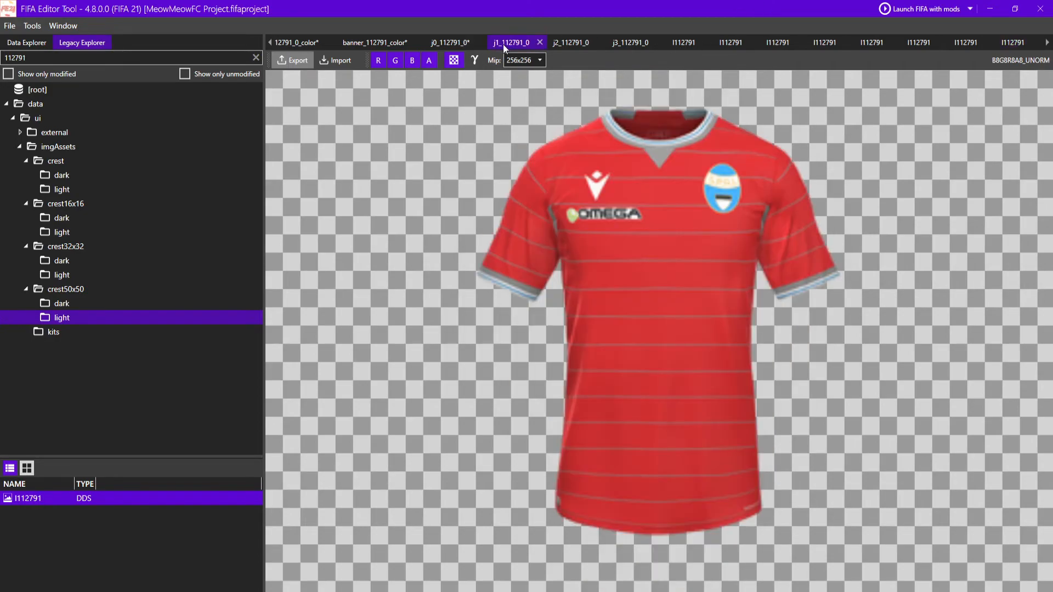
left_click(577, 42)
left_click(631, 43)
- Import logo 256.png from the MeowMeowFC folder on drive F: into the dark 256x256 crest texture
left_click(682, 42)
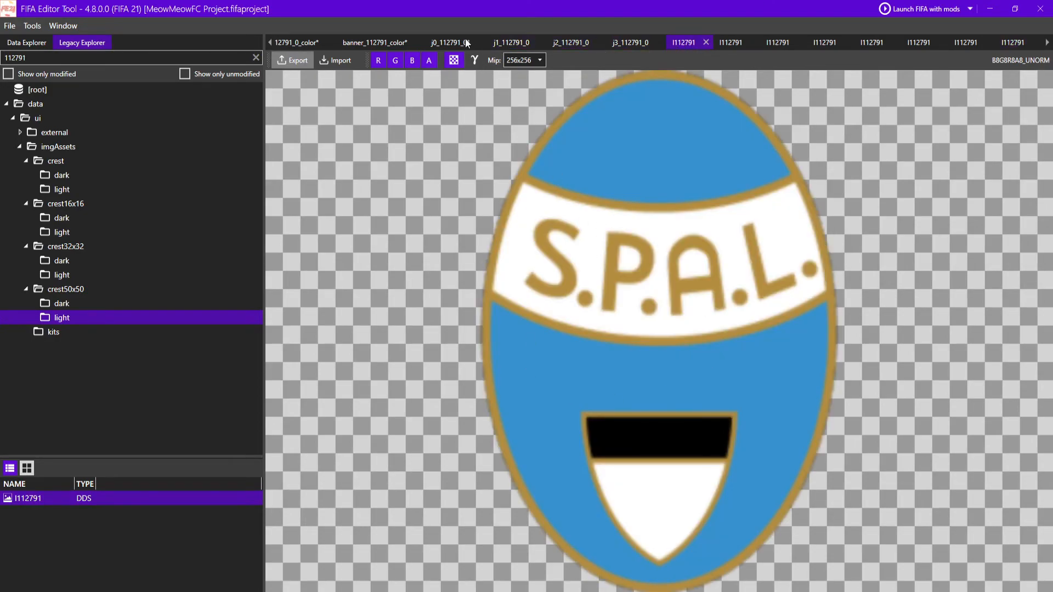
left_click(335, 60)
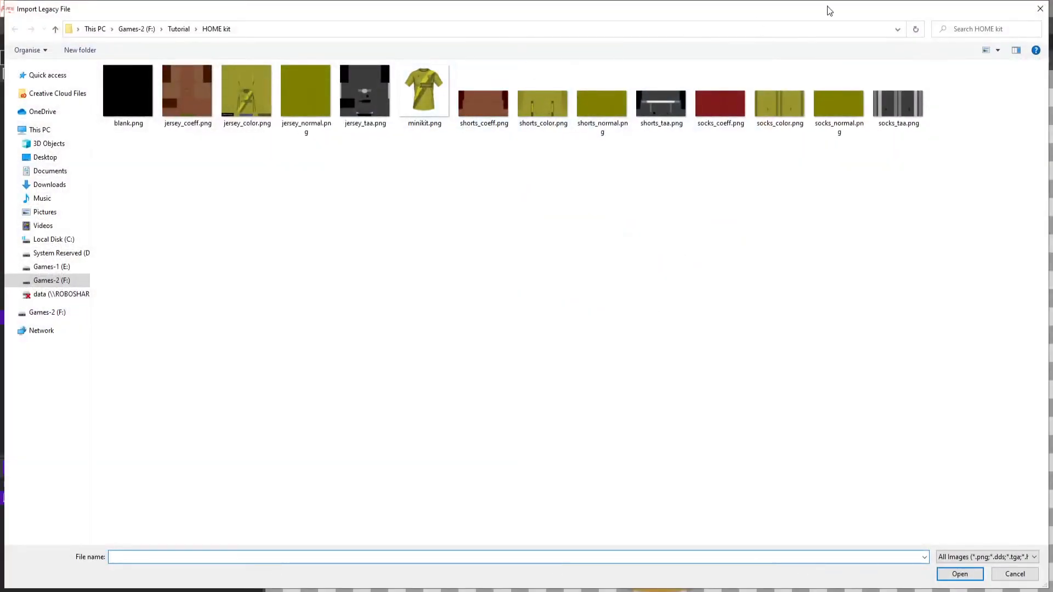
left_click(1038, 10)
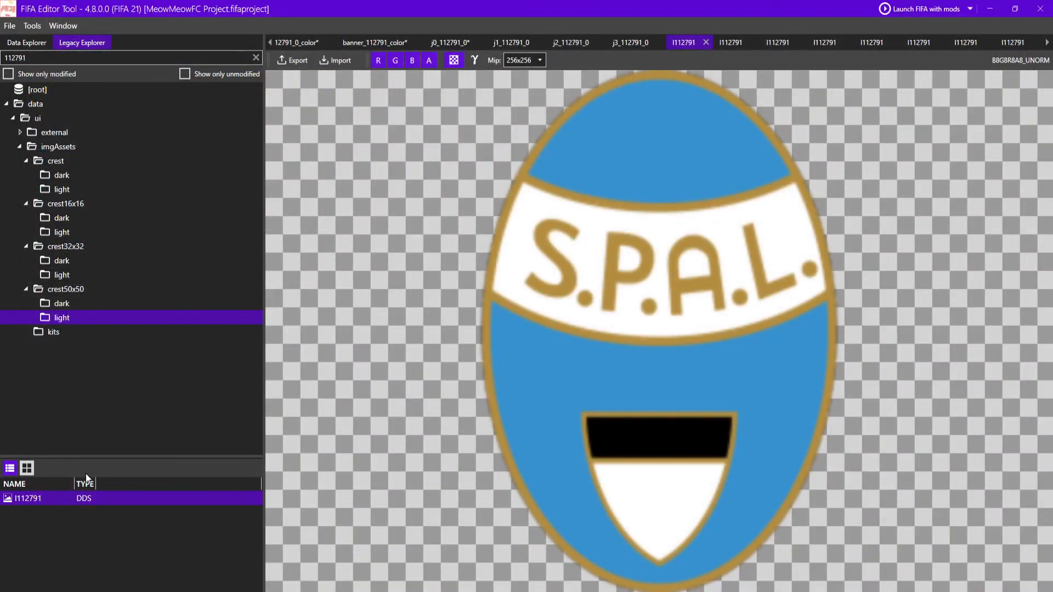
left_click(87, 218)
left_click(76, 180)
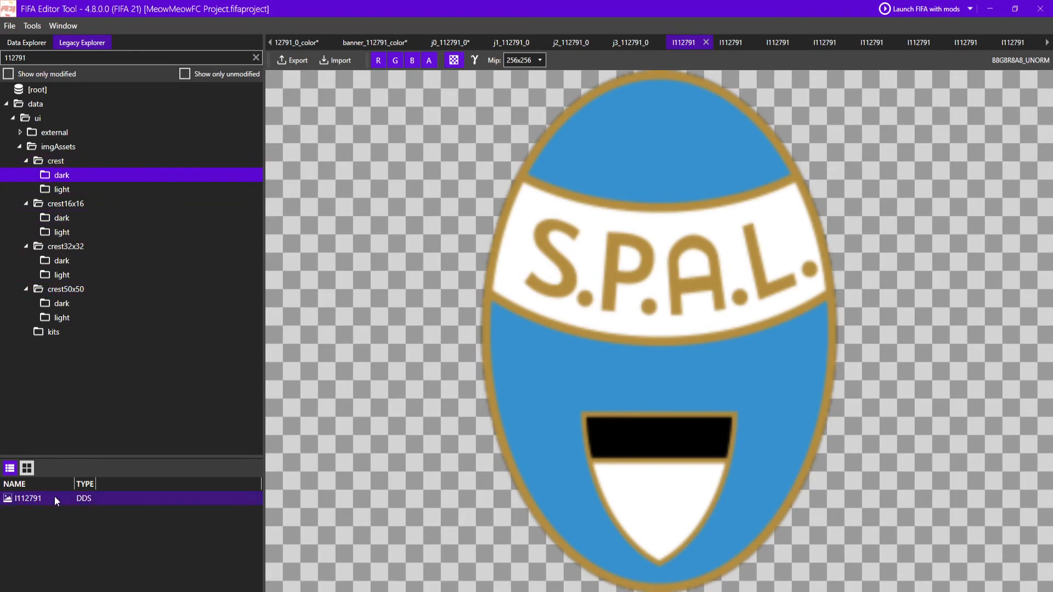
left_click(346, 62)
left_click(55, 280)
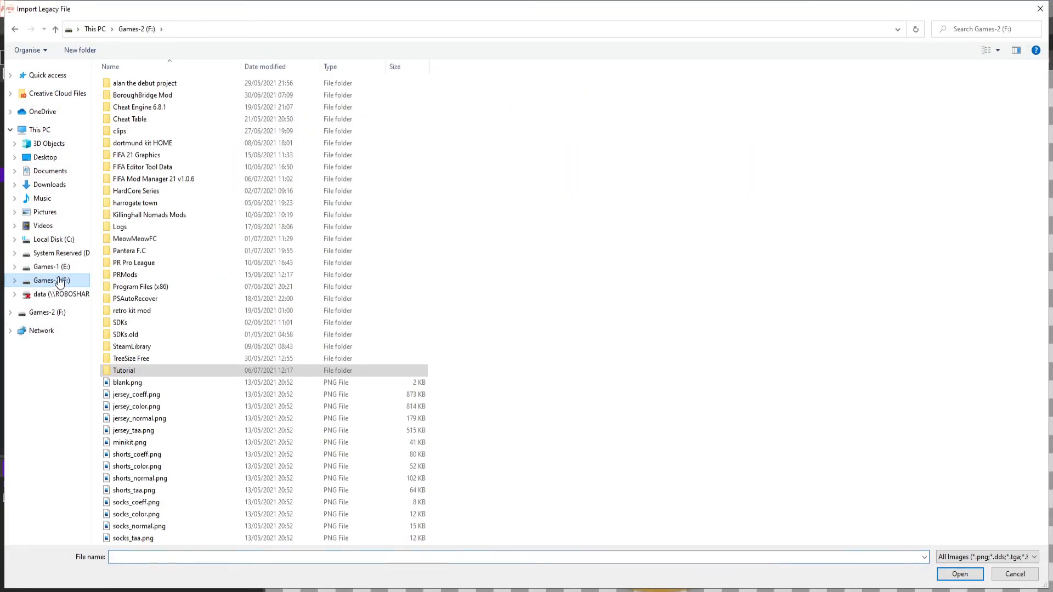
double_click(156, 241)
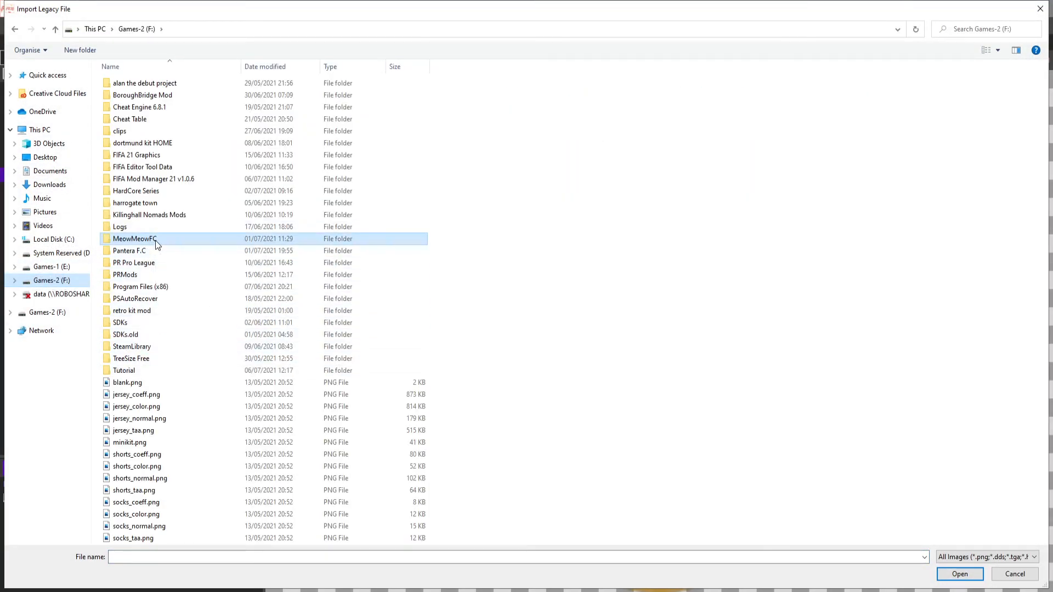
left_click(756, 82)
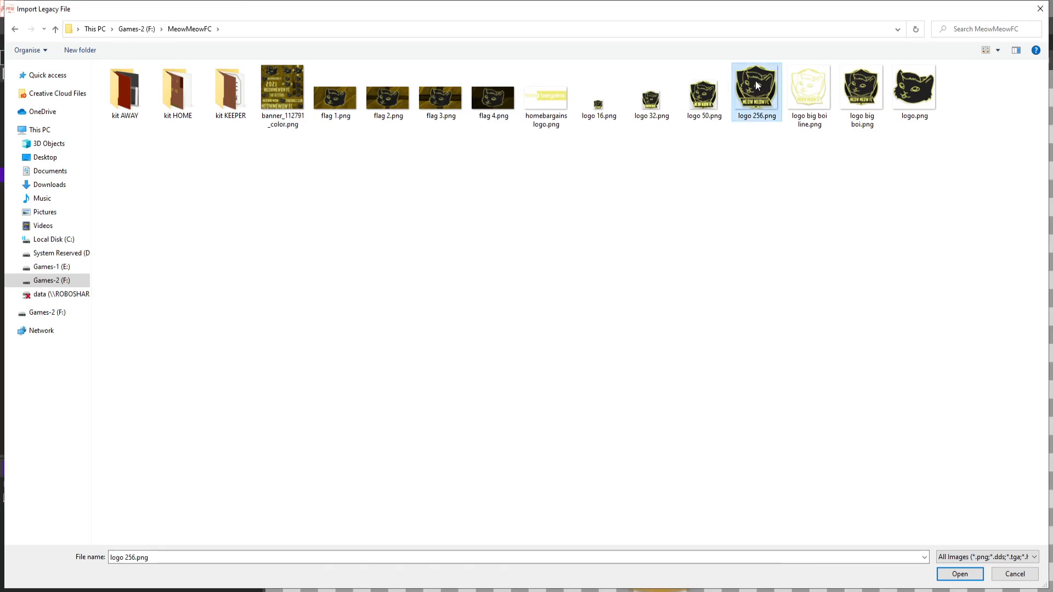
double_click(755, 83)
- Import logo 256.png into the light 256x256 crest texture
left_click(729, 43)
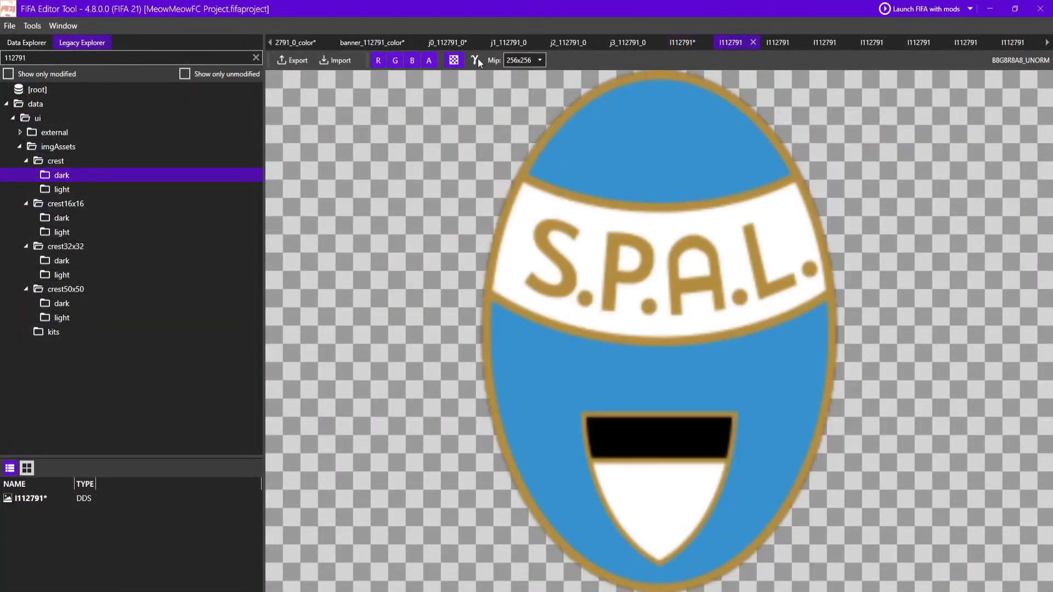
left_click(335, 60)
double_click(738, 91)
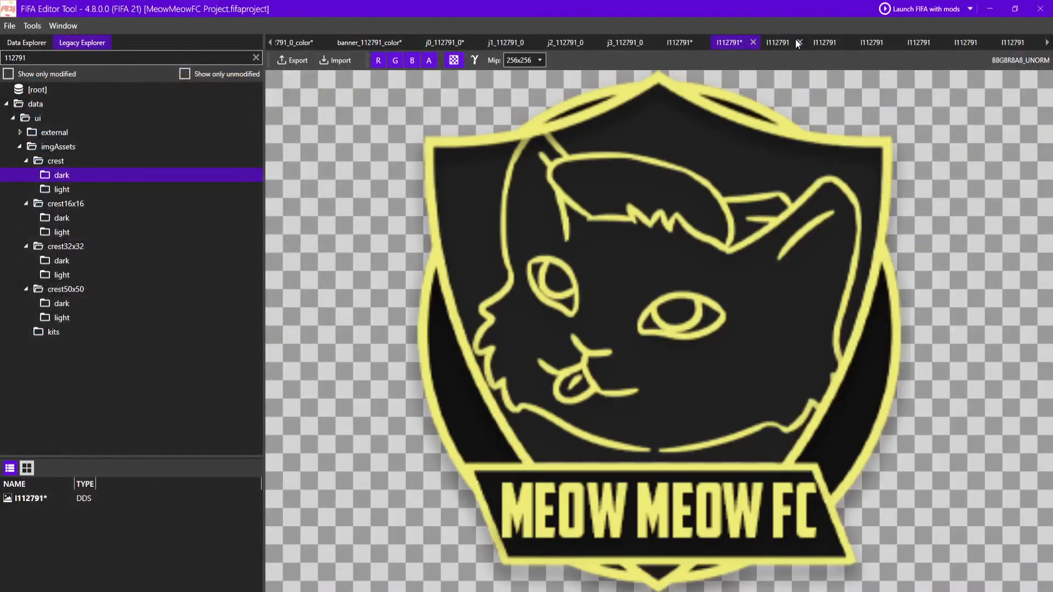
- Import logo 16.png into both the dark and light 16x16 crest textures
left_click(782, 40)
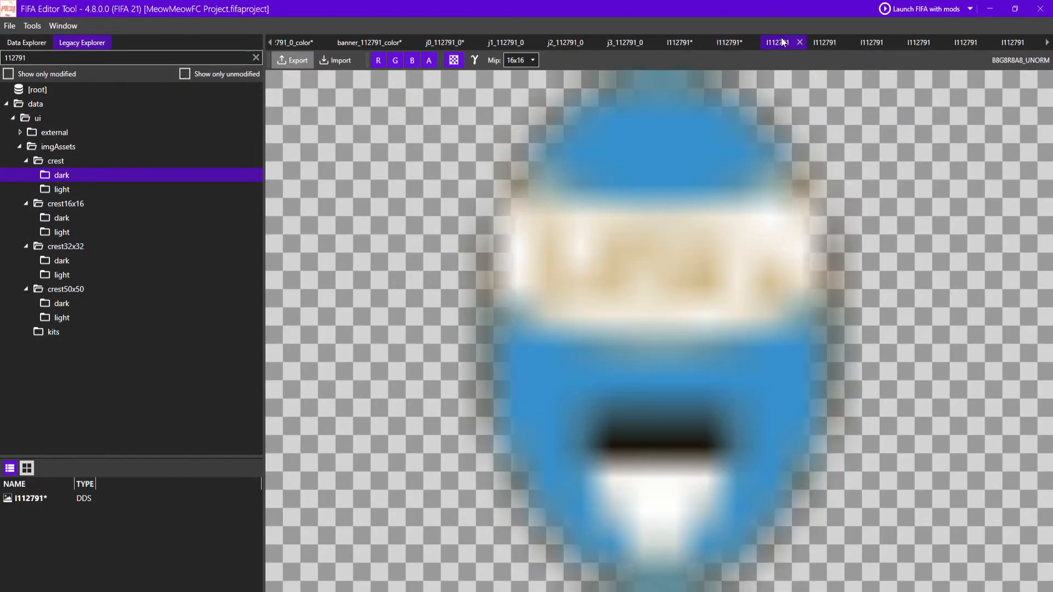
left_click(335, 60)
double_click(610, 112)
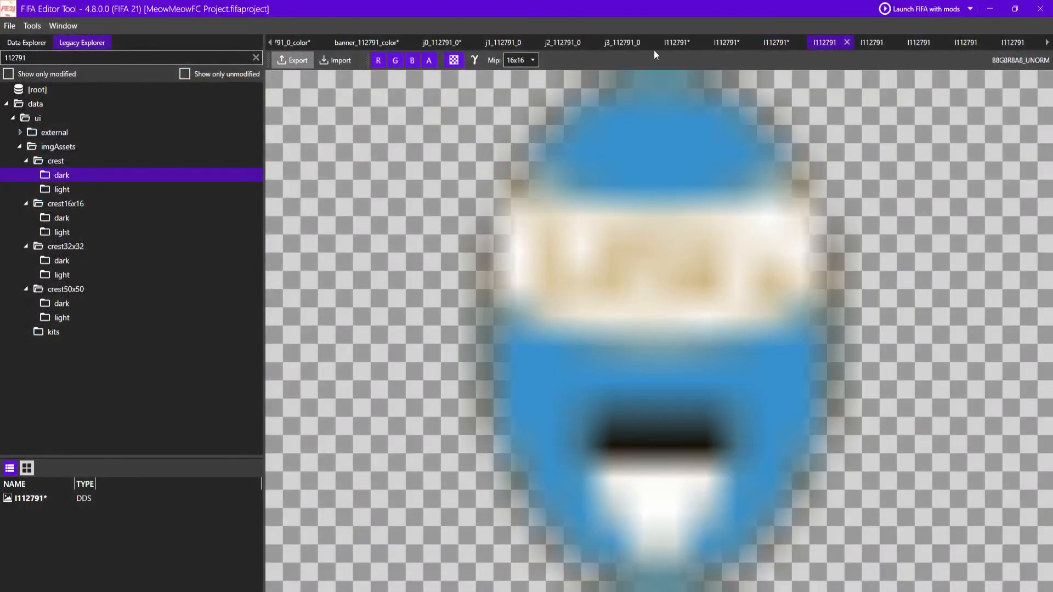
left_click(338, 61)
double_click(616, 99)
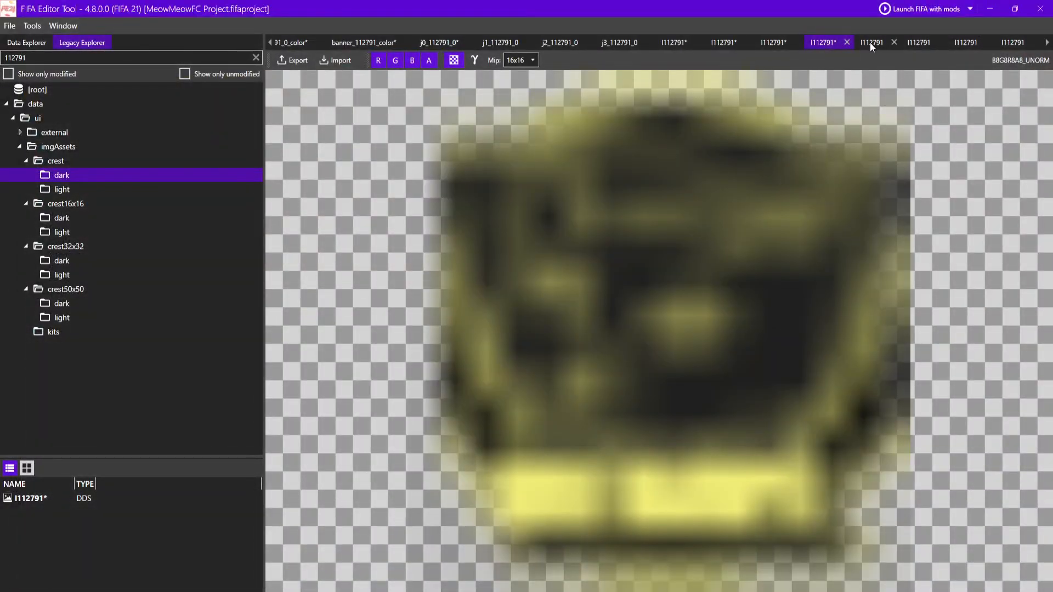
- Import logo 32.png into both the dark and light 32x32 crest textures
left_click(870, 41)
left_click(338, 61)
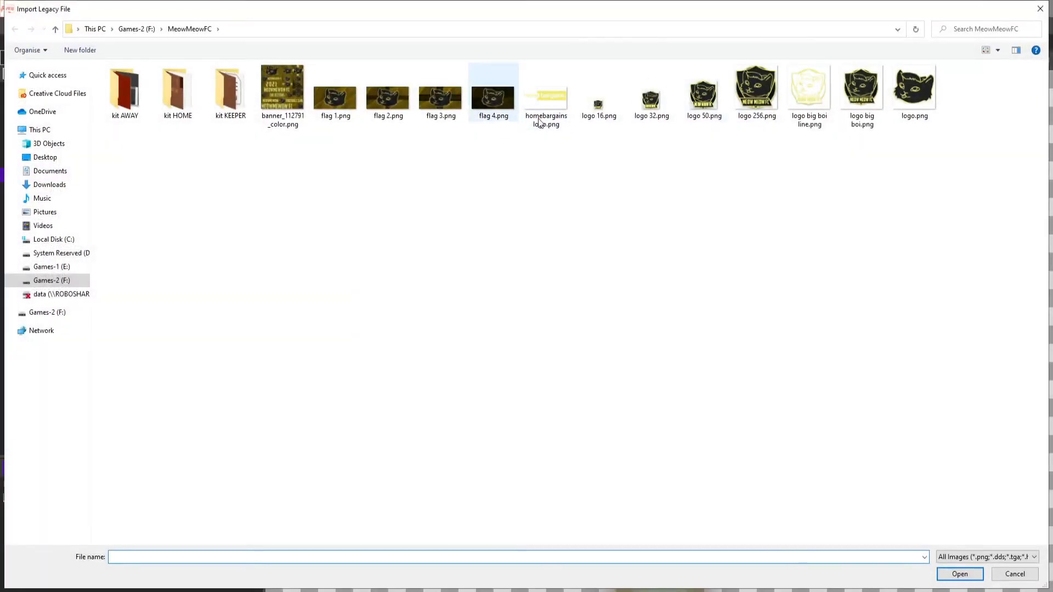
double_click(645, 100)
left_click(918, 42)
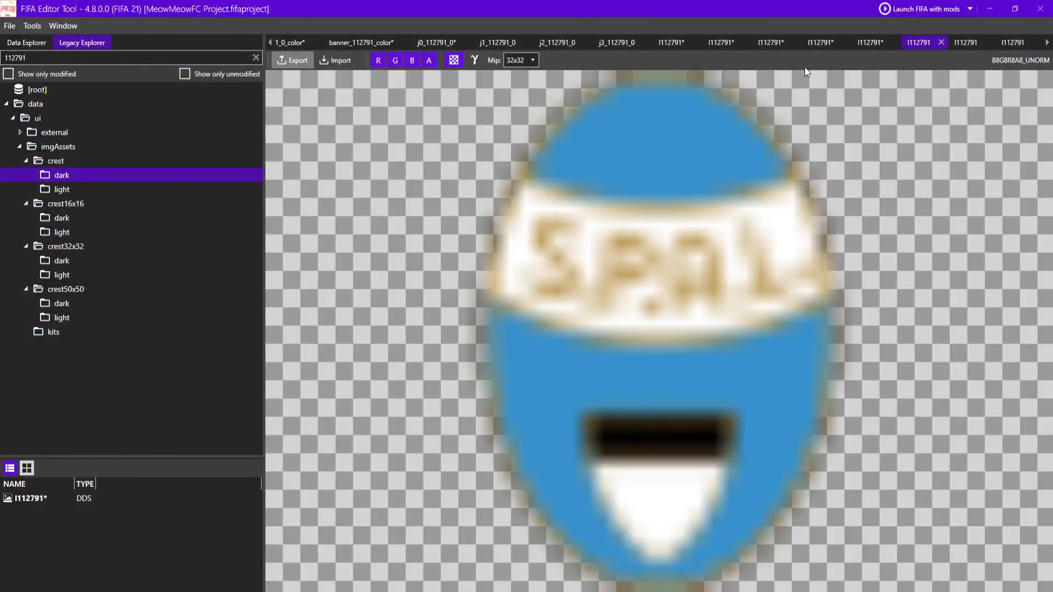
left_click(340, 60)
double_click(642, 98)
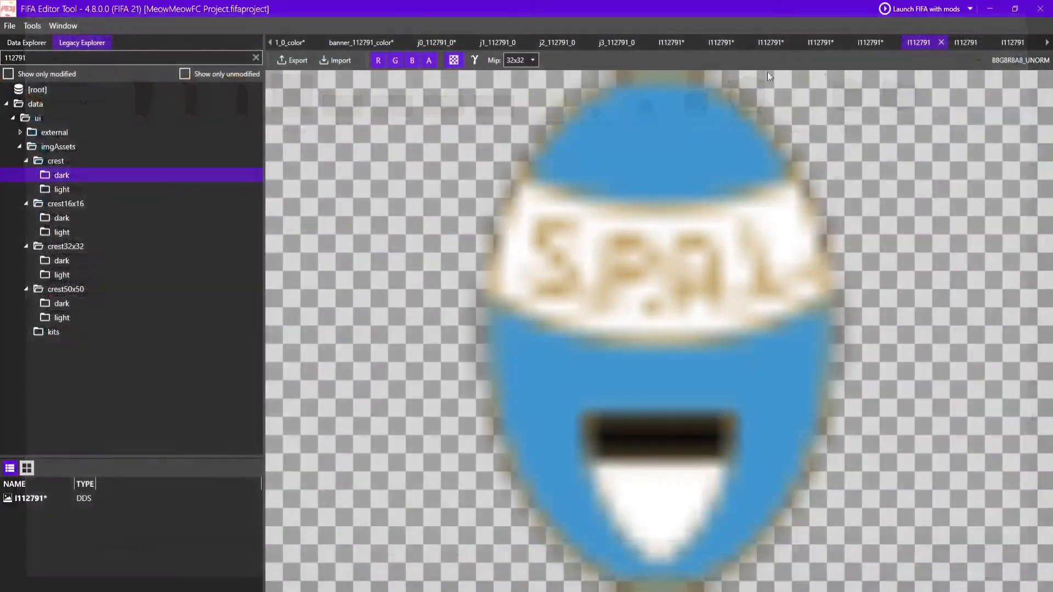
- Import logo 50.png into both the dark and light 50x50 crest textures
left_click(968, 43)
left_click(337, 60)
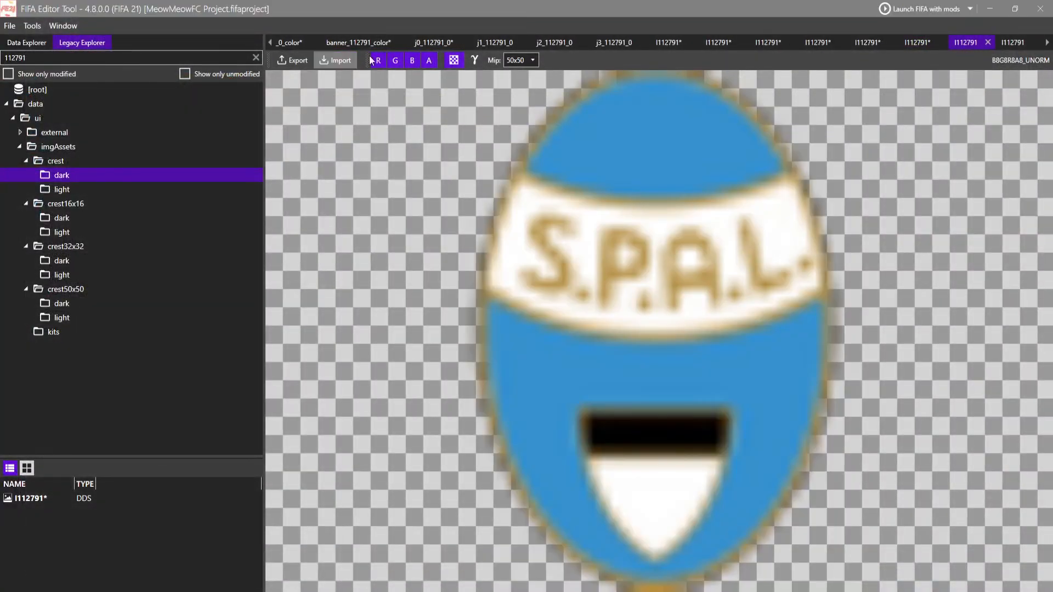
double_click(704, 100)
left_click(1011, 43)
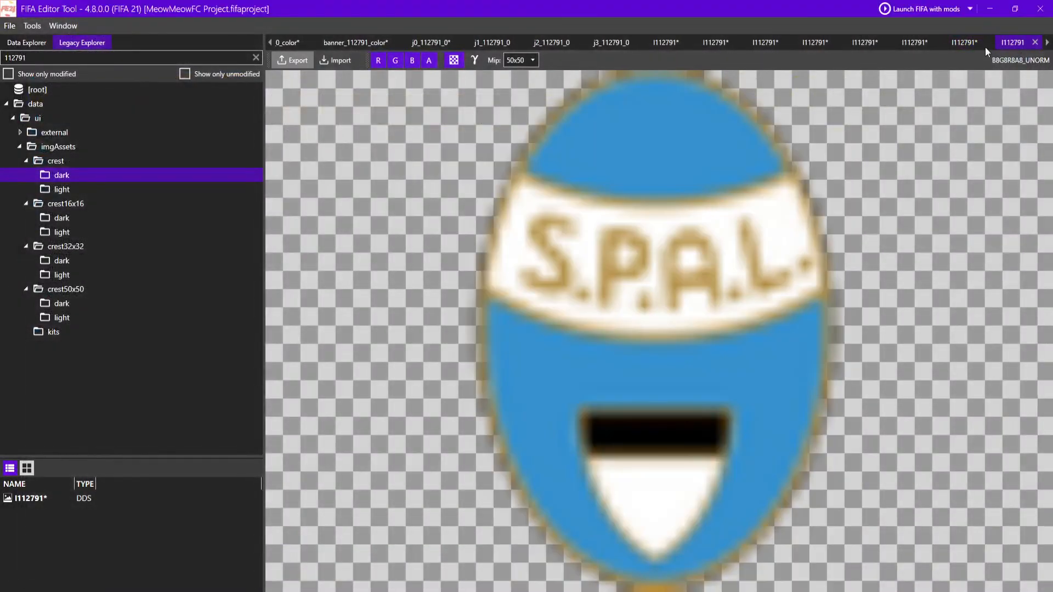
left_click(338, 60)
double_click(752, 87)
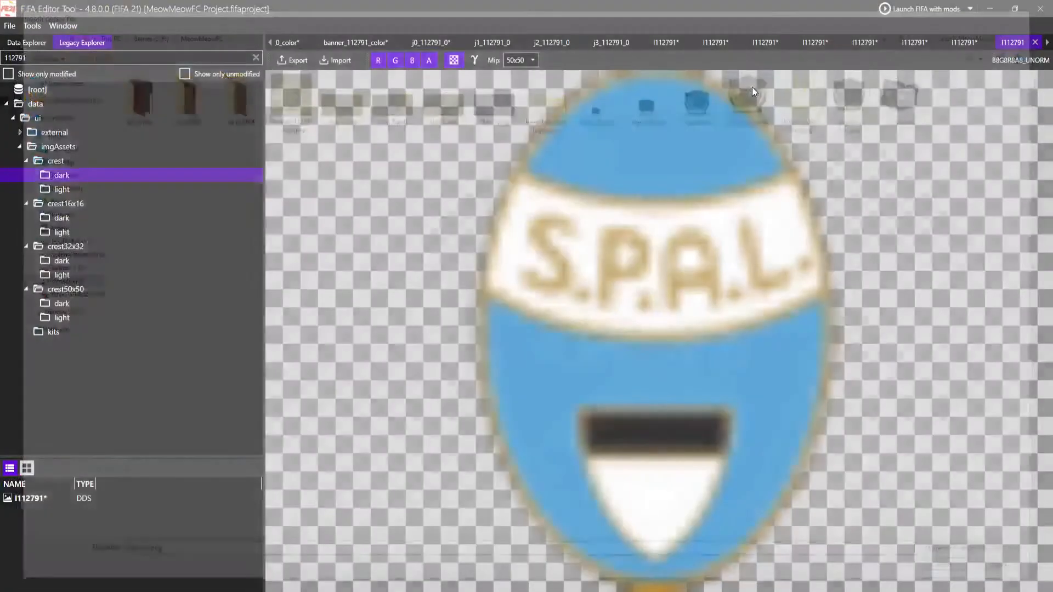
left_click(337, 61)
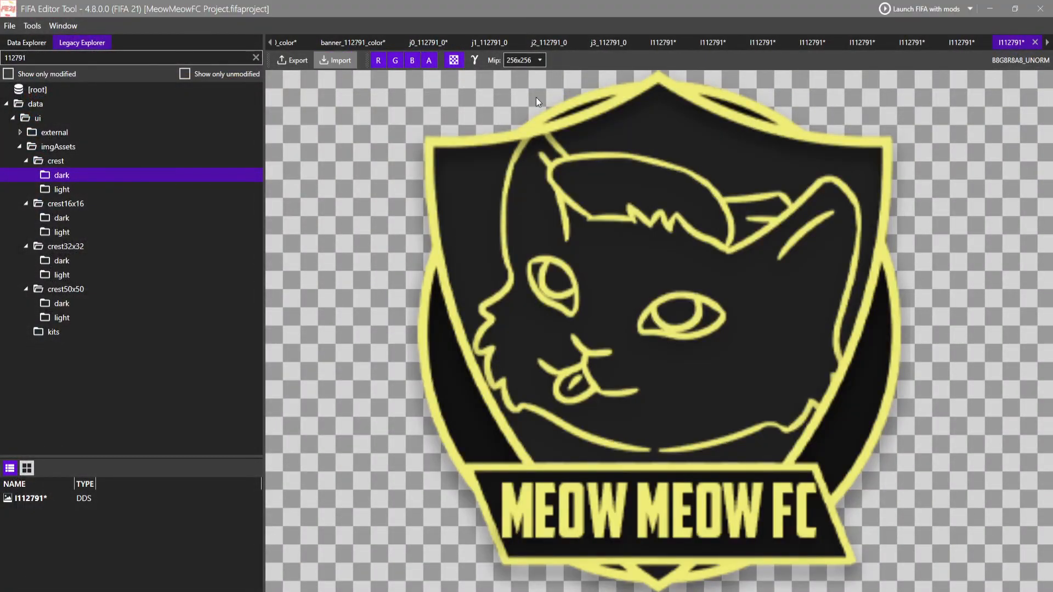
double_click(685, 105)
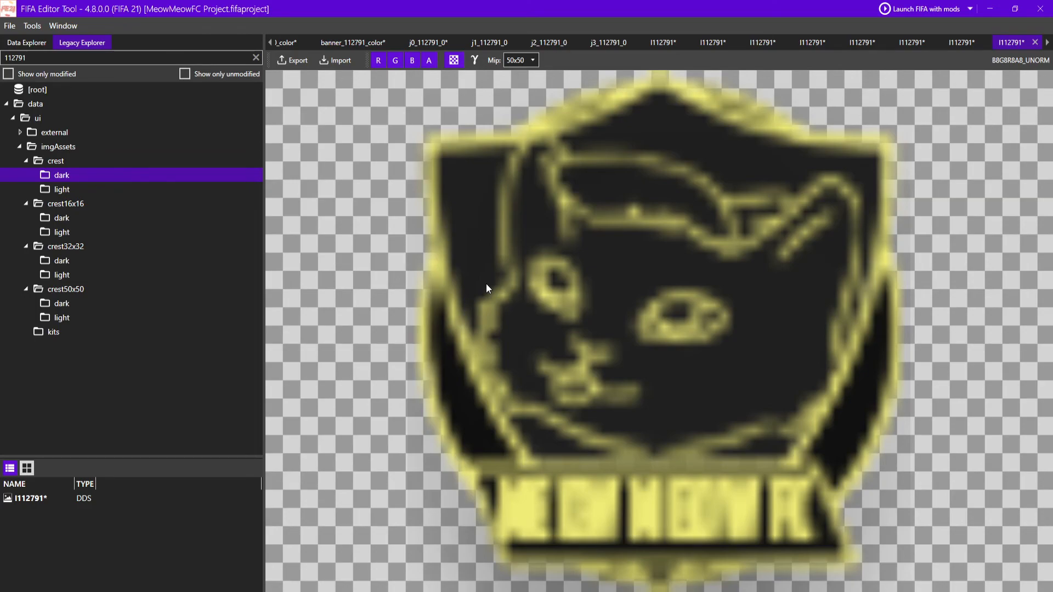
- Save the MeowMeowFC project and start exporting it to a mod
left_click(10, 26)
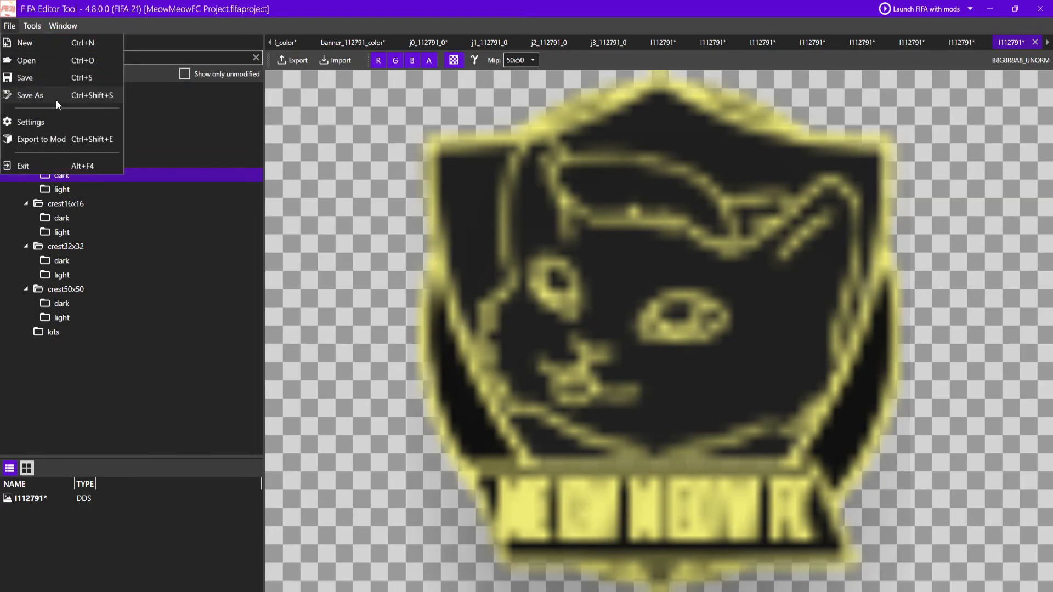
left_click(51, 78)
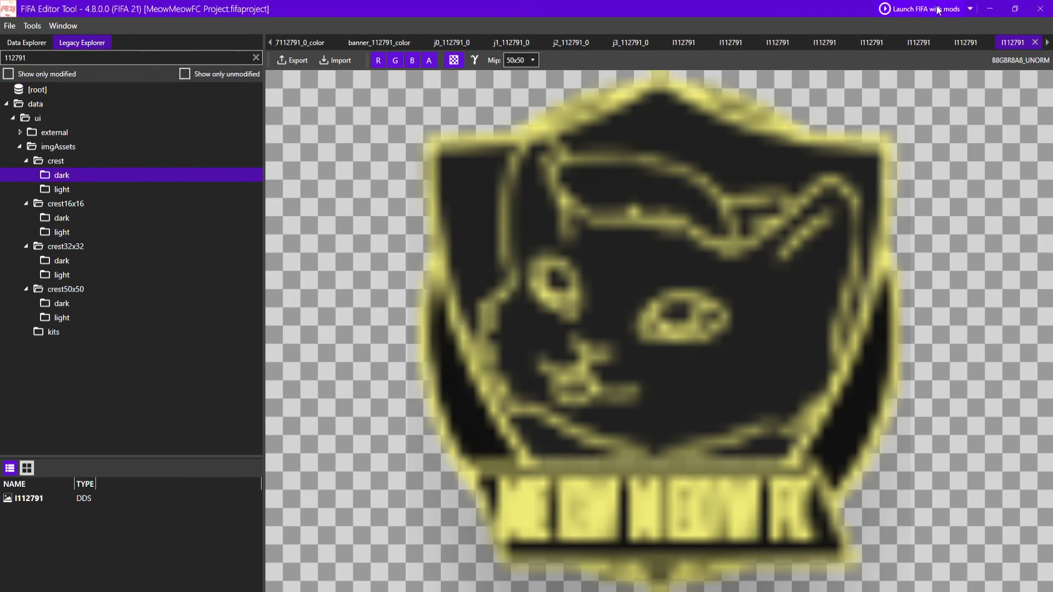
left_click(10, 26)
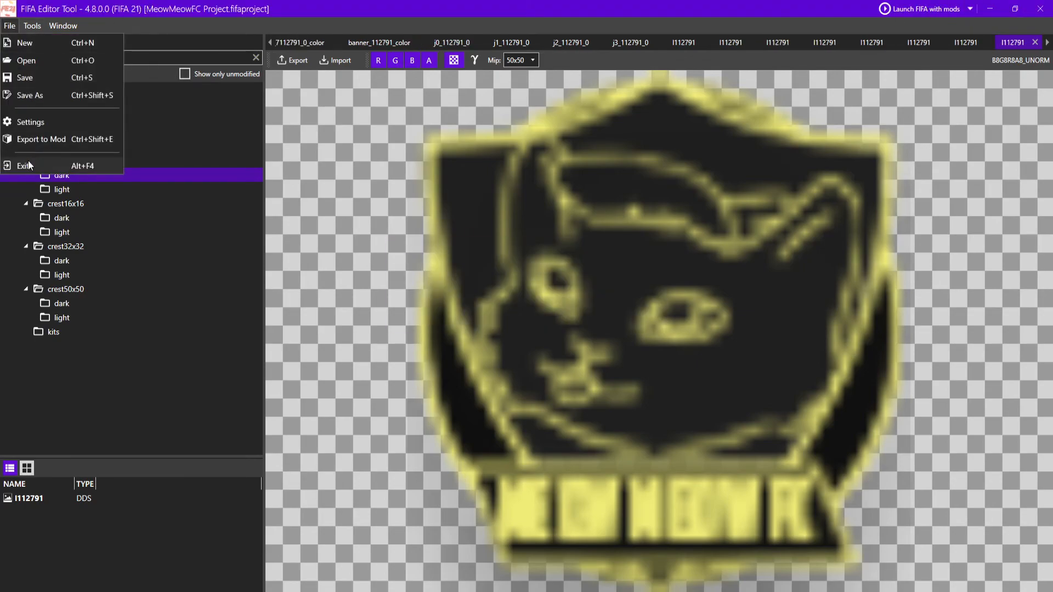
left_click(38, 140)
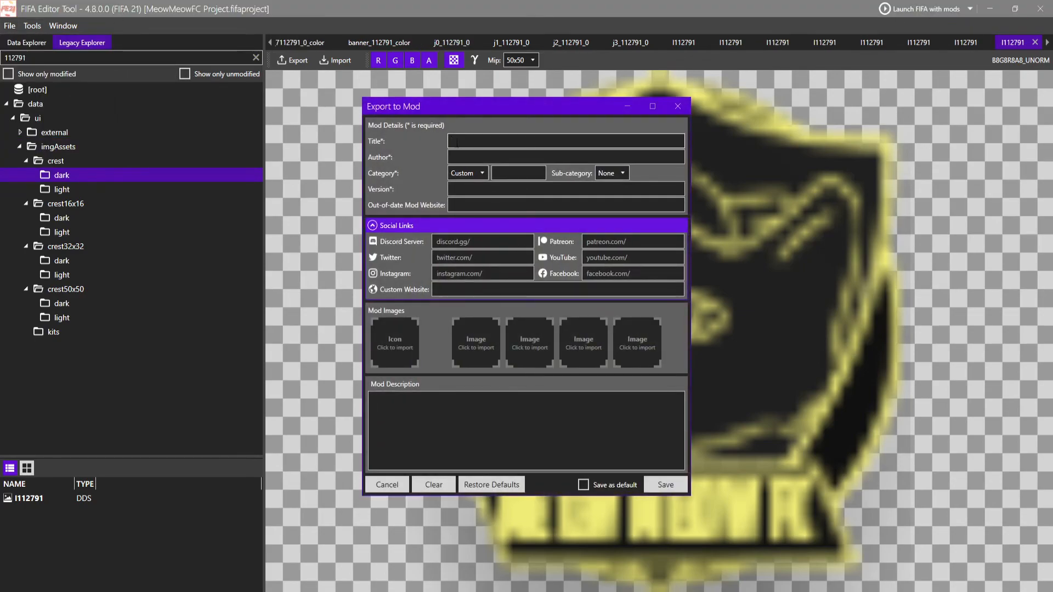
- Review the mod export's author, category and version fields and the available category options
left_click(465, 155)
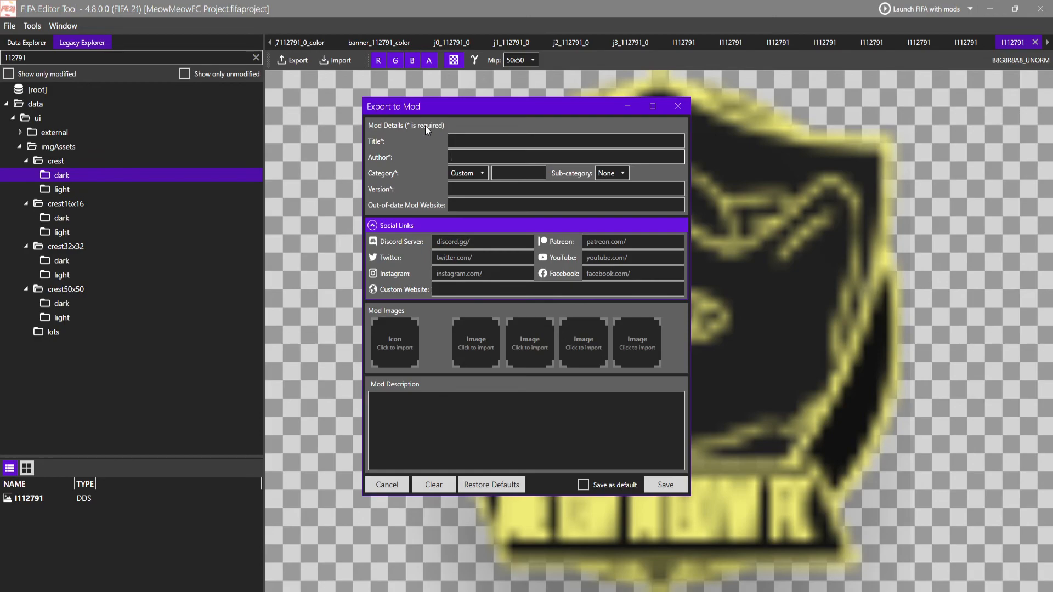
left_click(510, 175)
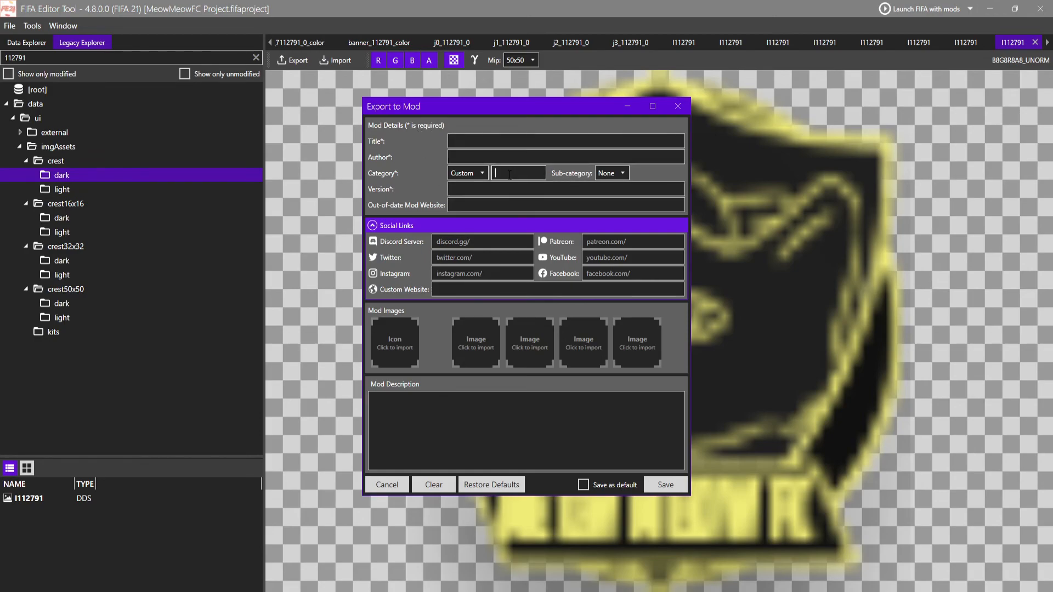
left_click(475, 173)
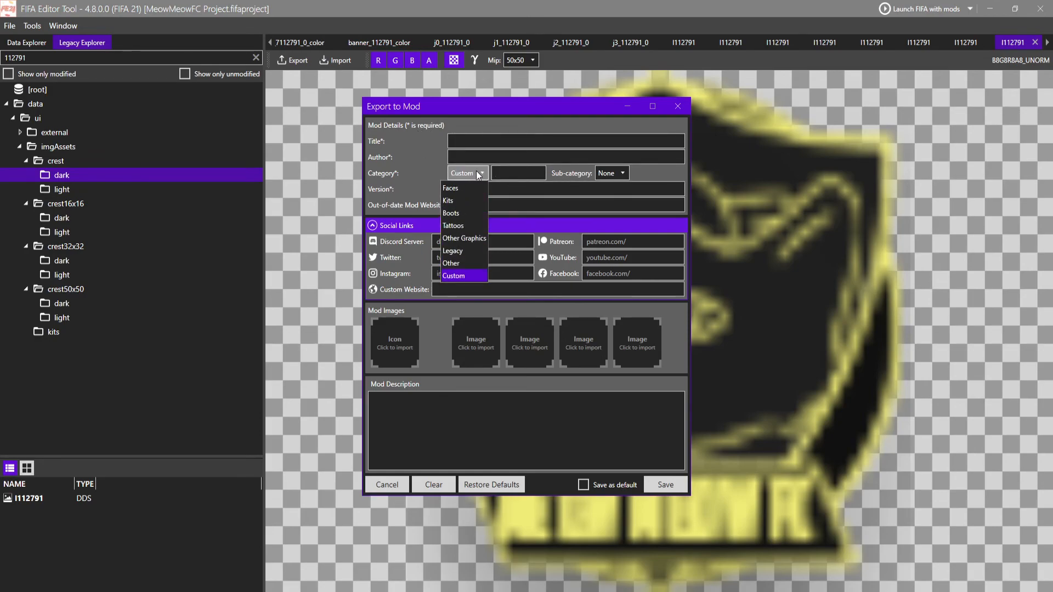
left_click(518, 174)
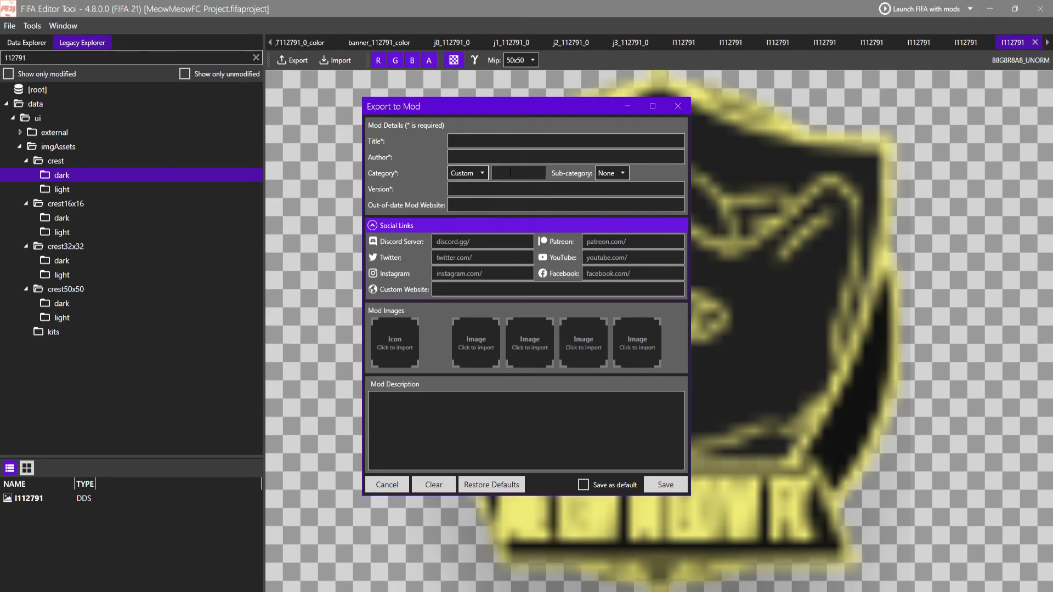
left_click(522, 173)
left_click(469, 192)
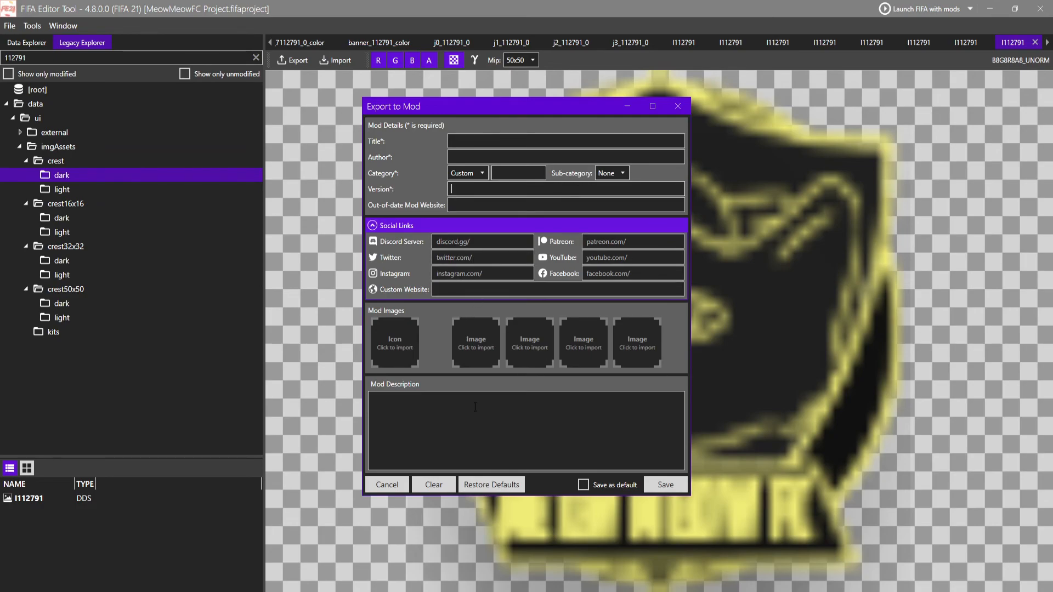
- Try logo 256.png as the mod's icon, and close the mod export without saving
left_click(387, 340)
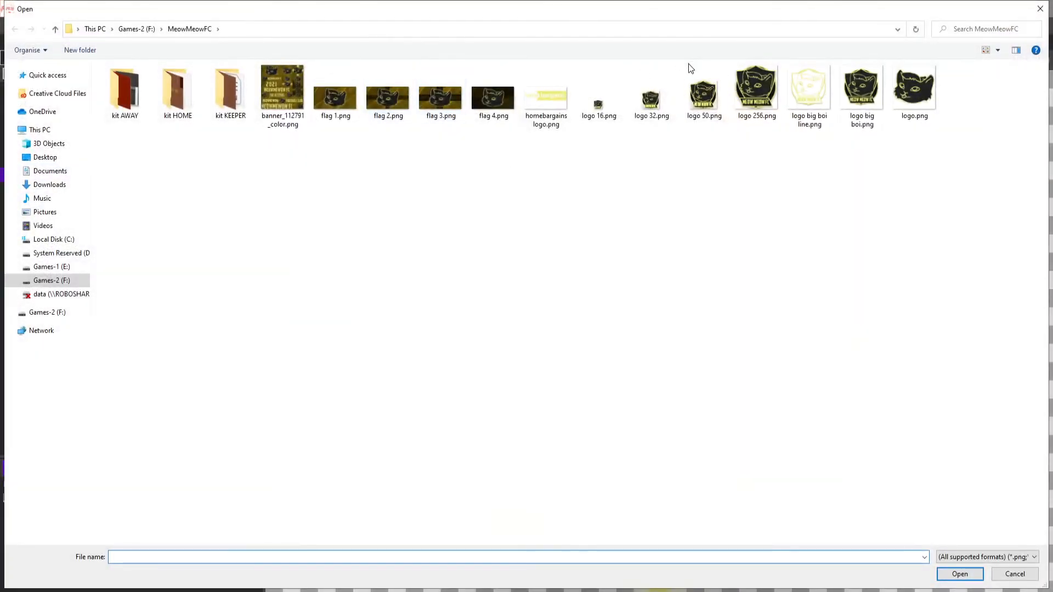
double_click(744, 82)
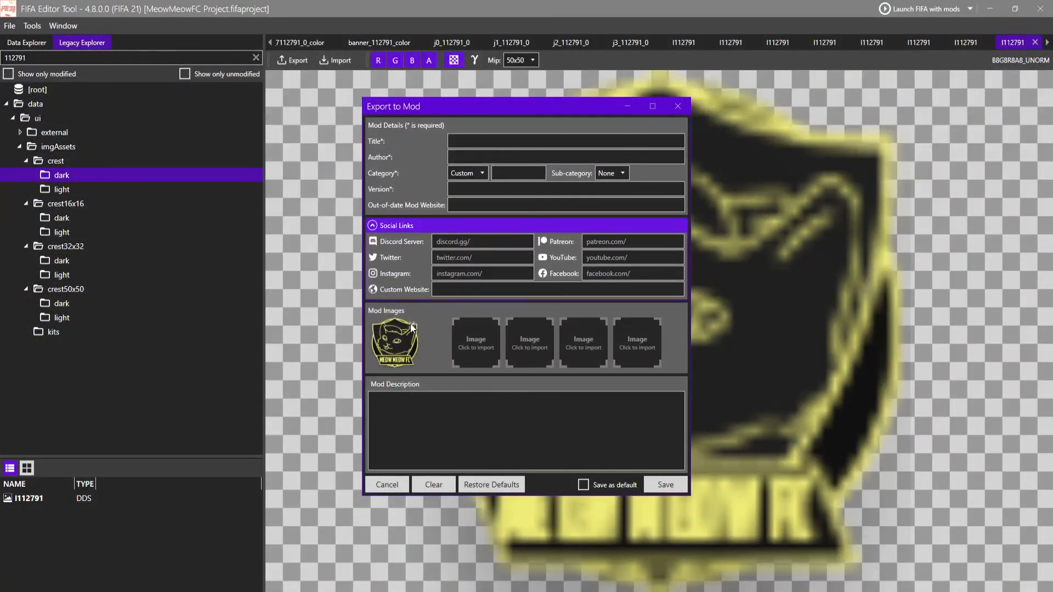
left_click(475, 441)
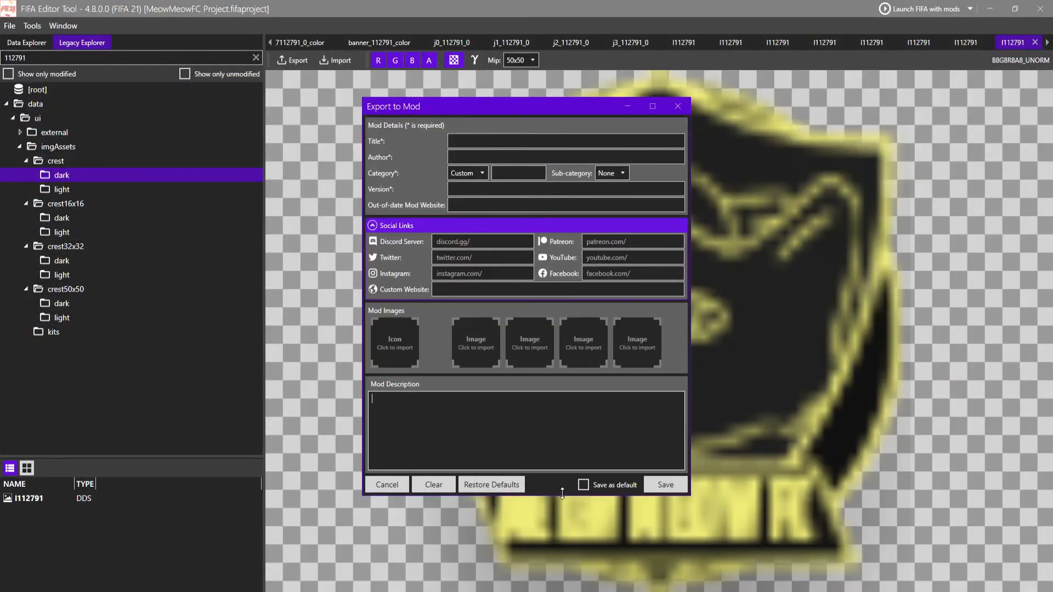
left_click(678, 106)
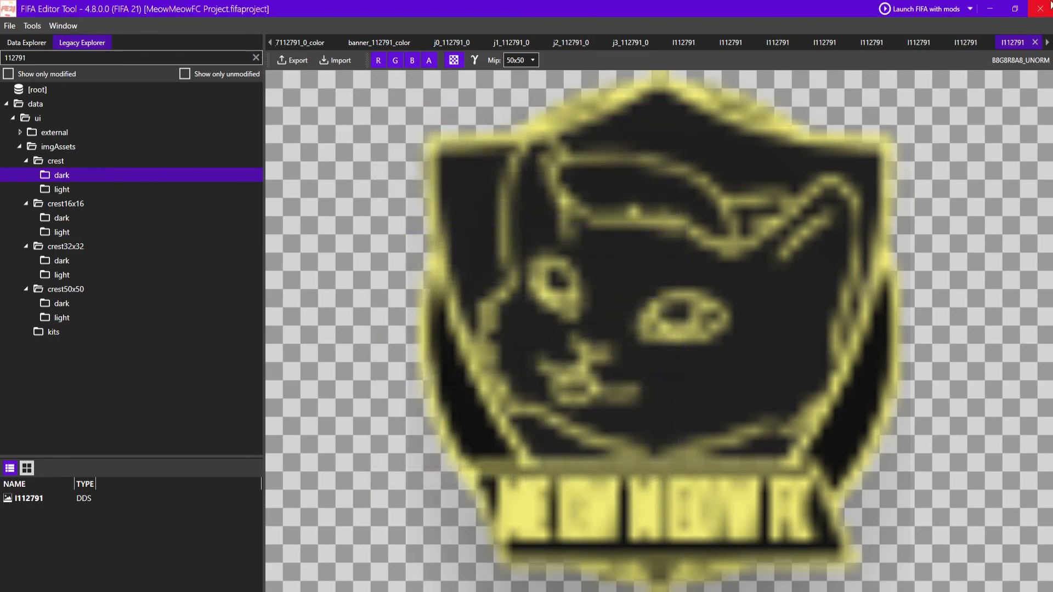
- Launch FIFA with the project's mods applied, and close Photoshop to return to the desktop
left_click(893, 7)
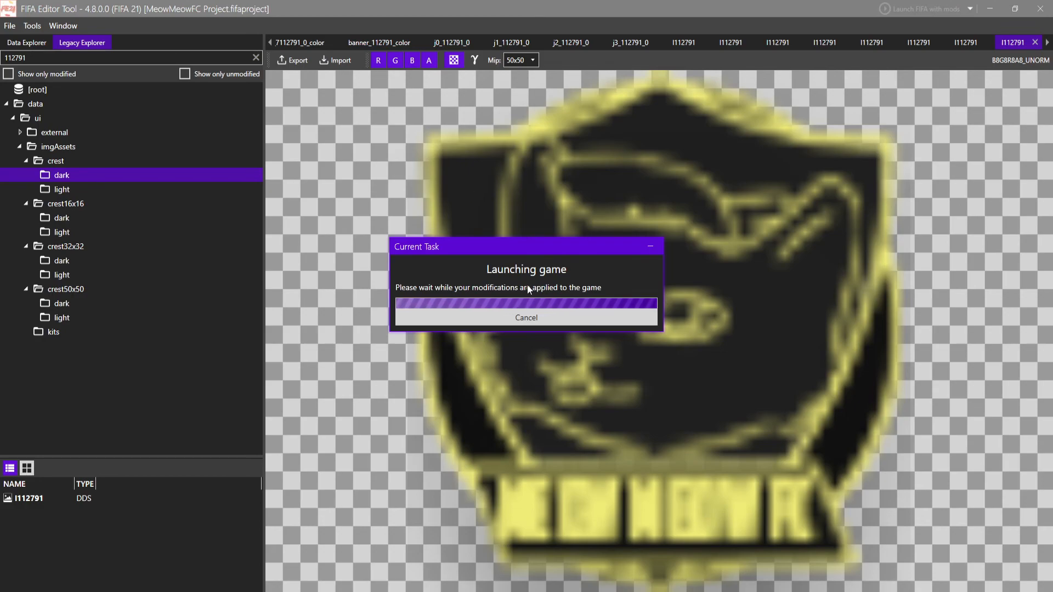
left_click(529, 323)
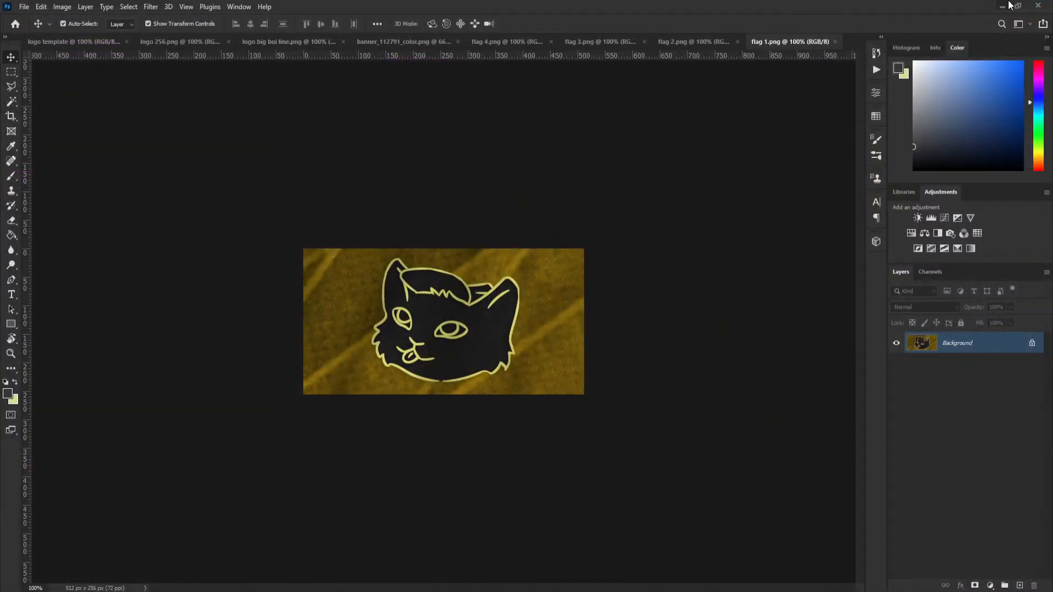
left_click(1037, 5)
left_click(522, 225)
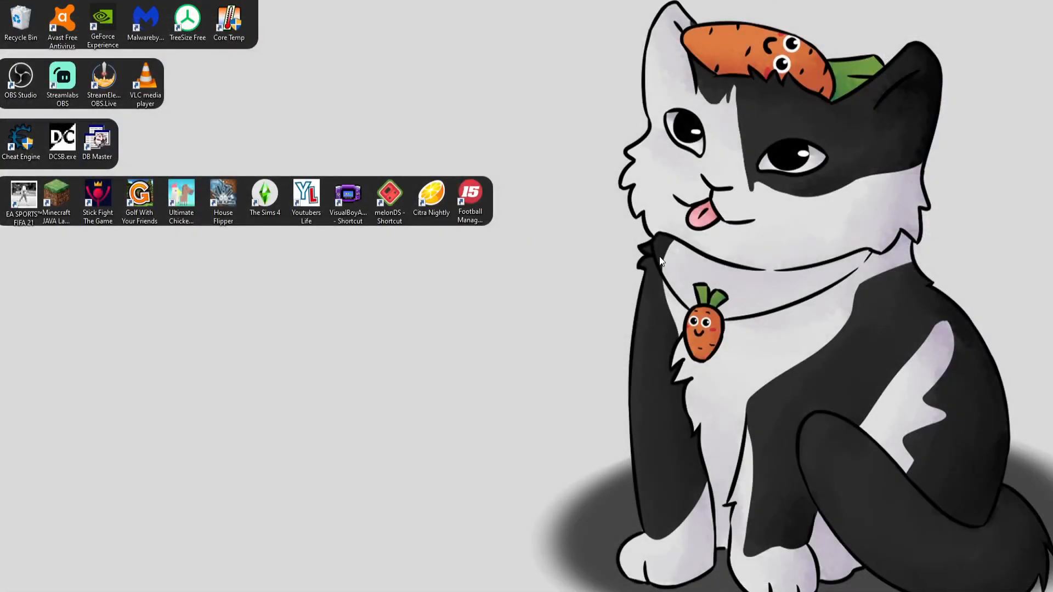